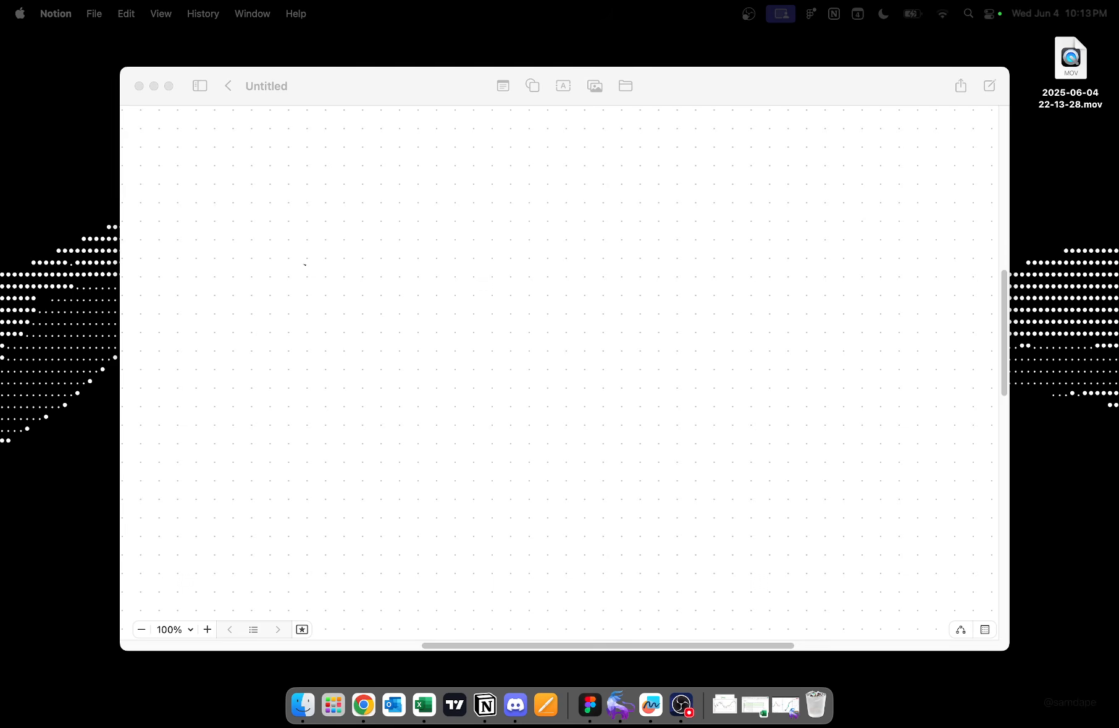
# Step: Handwrite "Simple" on the blank board and "effective Guide" on the line below it
pyautogui.moveTo(393, 270)
pyautogui.mouseDown()
pyautogui.moveTo(378, 273)
pyautogui.moveTo(372, 301)
pyautogui.mouseUp()
pyautogui.moveTo(399, 289)
pyautogui.mouseDown()
pyautogui.moveTo(399, 302)
pyautogui.moveTo(429, 303)
pyautogui.moveTo(434, 330)
pyautogui.mouseUp()
pyautogui.moveTo(431, 289)
pyautogui.mouseDown()
pyautogui.moveTo(430, 303)
pyautogui.moveTo(461, 294)
pyautogui.mouseUp()
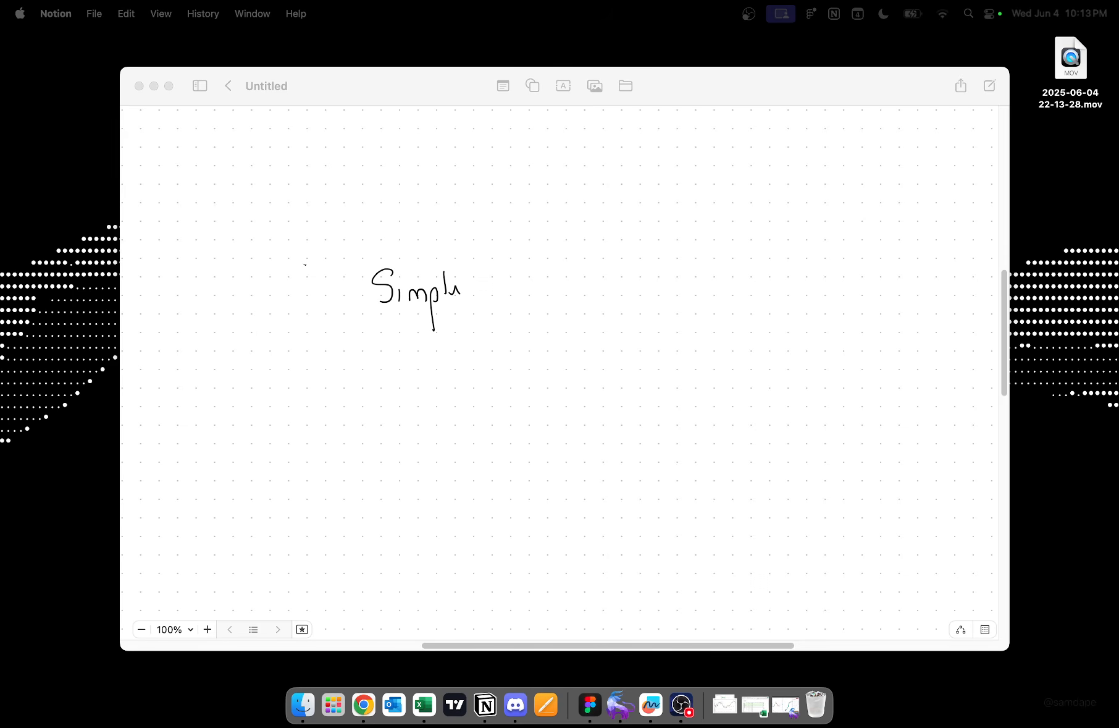
pyautogui.moveTo(379, 371); pyautogui.dragTo(397, 402)
pyautogui.moveTo(409, 353); pyautogui.dragTo(407, 404)
pyautogui.moveTo(408, 376); pyautogui.dragTo(433, 375)
pyautogui.moveTo(441, 355); pyautogui.dragTo(438, 376)
pyautogui.moveTo(433, 367); pyautogui.dragTo(461, 366)
pyautogui.moveTo(522, 346); pyautogui.dragTo(524, 373)
pyautogui.moveTo(532, 360); pyautogui.dragTo(548, 369)
pyautogui.moveTo(560, 364)
pyautogui.mouseDown()
pyautogui.moveTo(563, 352)
pyautogui.moveTo(582, 361)
pyautogui.mouseUp()
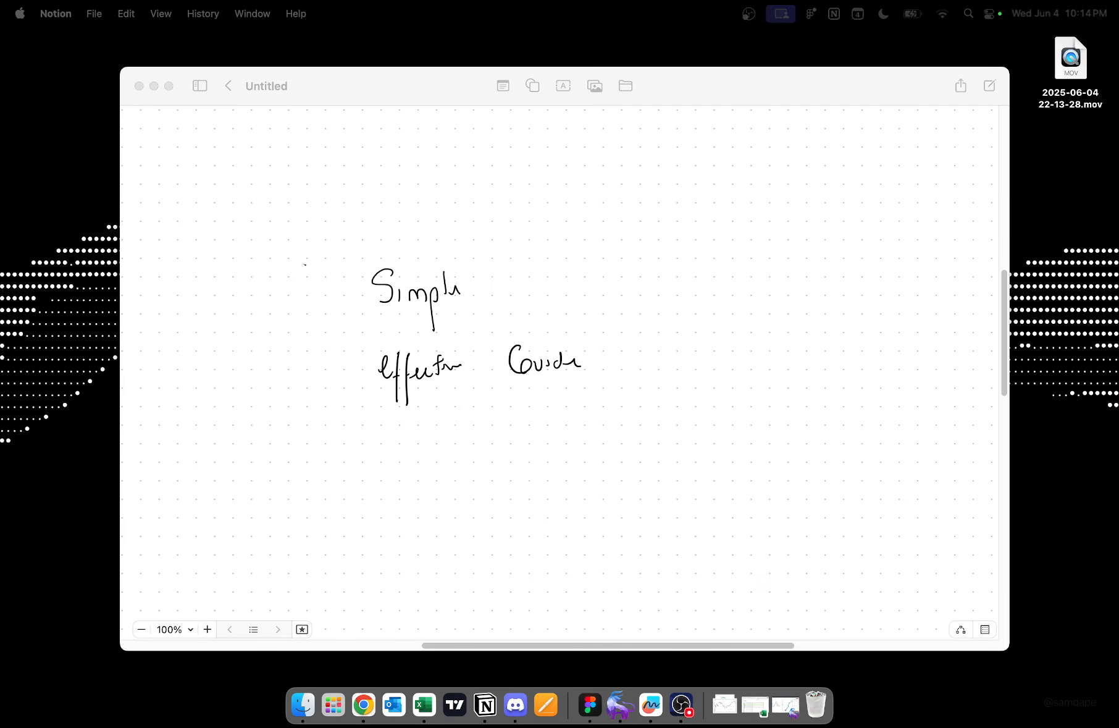
# Step: Handwrite two more lines of notes below "effective Guide"
pyautogui.moveTo(412, 444)
pyautogui.mouseDown()
pyautogui.moveTo(424, 471)
pyautogui.moveTo(588, 456)
pyautogui.mouseUp()
pyautogui.click(504, 455)
pyautogui.moveTo(606, 442); pyautogui.dragTo(618, 451)
pyautogui.moveTo(607, 442); pyautogui.dragTo(625, 449)
pyautogui.moveTo(634, 427)
pyautogui.mouseDown()
pyautogui.moveTo(638, 449)
pyautogui.moveTo(756, 435)
pyautogui.mouseUp()
pyautogui.moveTo(768, 433)
pyautogui.mouseDown()
pyautogui.moveTo(769, 444)
pyautogui.moveTo(773, 423)
pyautogui.moveTo(789, 440)
pyautogui.mouseUp()
pyautogui.moveTo(789, 441); pyautogui.dragTo(797, 439)
pyautogui.moveTo(402, 511)
pyautogui.mouseDown()
pyautogui.moveTo(425, 527)
pyautogui.moveTo(464, 519)
pyautogui.mouseUp()
pyautogui.moveTo(481, 504)
pyautogui.mouseDown()
pyautogui.moveTo(483, 517)
pyautogui.moveTo(489, 500)
pyautogui.mouseUp()
pyautogui.moveTo(486, 510); pyautogui.dragTo(505, 515)
pyautogui.moveTo(513, 498); pyautogui.dragTo(514, 515)
pyautogui.moveTo(559, 479)
pyautogui.mouseDown()
pyautogui.moveTo(554, 508)
pyautogui.moveTo(668, 502)
pyautogui.moveTo(674, 527)
pyautogui.mouseUp()
pyautogui.moveTo(675, 497); pyautogui.dragTo(731, 501)
pyautogui.click(736, 488)
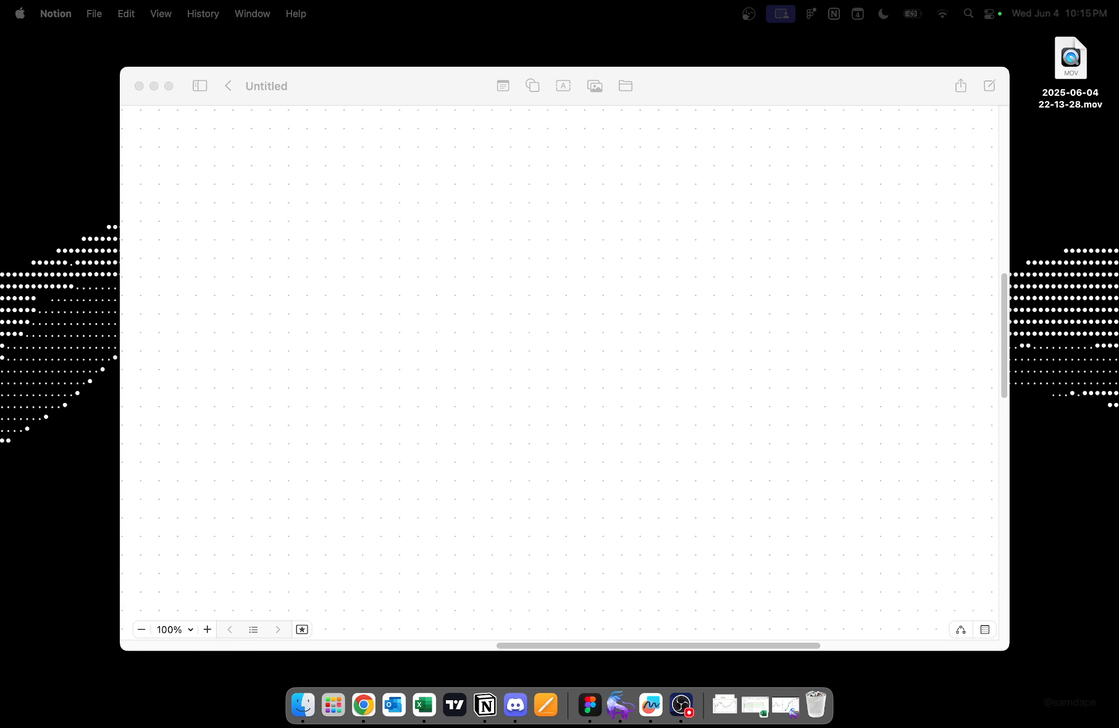
# Step: Handwrite the heading "components." on an empty area of the board
pyautogui.moveTo(401, 338); pyautogui.dragTo(406, 356)
pyautogui.moveTo(413, 340); pyautogui.dragTo(438, 353)
pyautogui.moveTo(448, 340); pyautogui.dragTo(473, 350)
pyautogui.moveTo(477, 349); pyautogui.dragTo(497, 350)
pyautogui.click(508, 351)
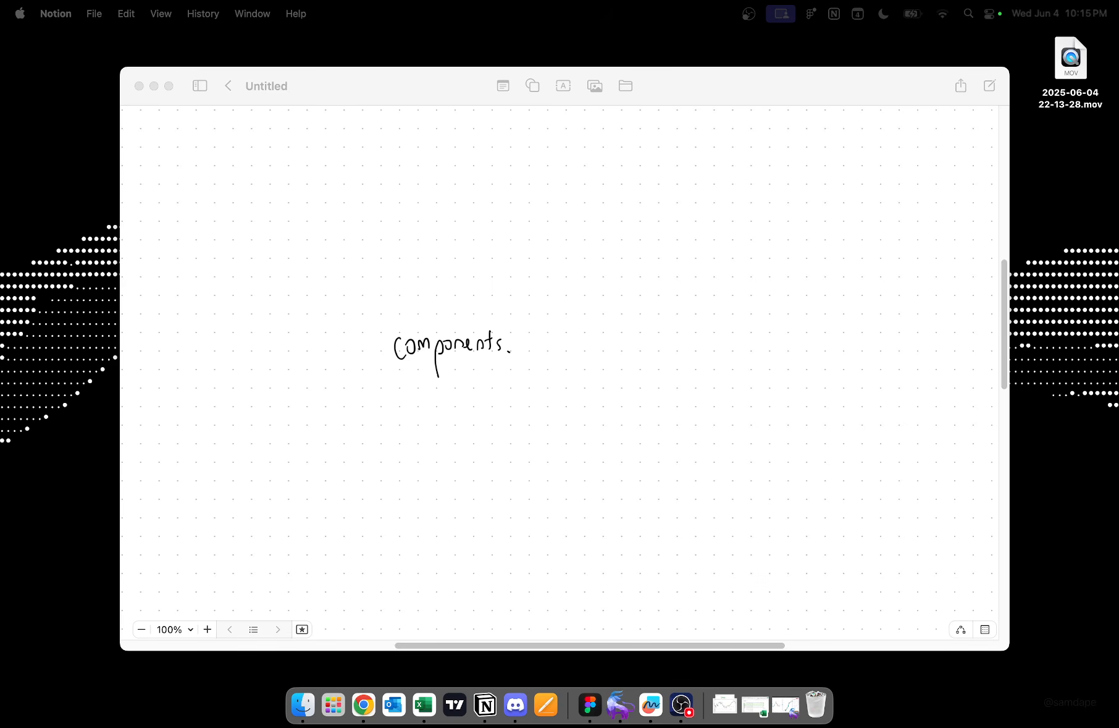
# Step: Handwrite "HTF = 4h" below the "components." heading
pyautogui.moveTo(407, 411); pyautogui.dragTo(404, 434)
pyautogui.moveTo(420, 410)
pyautogui.mouseDown()
pyautogui.moveTo(418, 432)
pyautogui.moveTo(435, 409)
pyautogui.mouseUp()
pyautogui.moveTo(428, 410); pyautogui.dragTo(427, 429)
pyautogui.moveTo(438, 415)
pyautogui.mouseDown()
pyautogui.moveTo(437, 427)
pyautogui.moveTo(446, 407)
pyautogui.moveTo(479, 422)
pyautogui.mouseUp()
pyautogui.moveTo(500, 400)
pyautogui.mouseDown()
pyautogui.moveTo(501, 419)
pyautogui.moveTo(518, 420)
pyautogui.mouseUp()
# Step: Handwrite "entry TF = 15m / 5m" below the HTF line
pyautogui.moveTo(406, 484); pyautogui.dragTo(435, 487)
pyautogui.moveTo(440, 462)
pyautogui.mouseDown()
pyautogui.moveTo(441, 486)
pyautogui.moveTo(455, 472)
pyautogui.mouseUp()
pyautogui.moveTo(452, 476)
pyautogui.mouseDown()
pyautogui.moveTo(463, 511)
pyautogui.moveTo(509, 454)
pyautogui.mouseUp()
pyautogui.click(498, 482)
pyautogui.moveTo(512, 469)
pyautogui.mouseDown()
pyautogui.moveTo(510, 483)
pyautogui.moveTo(524, 459)
pyautogui.mouseUp()
pyautogui.moveTo(510, 474); pyautogui.dragTo(540, 468)
pyautogui.moveTo(532, 478); pyautogui.dragTo(564, 477)
pyautogui.moveTo(580, 459)
pyautogui.mouseDown()
pyautogui.moveTo(571, 477)
pyautogui.moveTo(607, 481)
pyautogui.mouseUp()
pyautogui.moveTo(634, 460)
pyautogui.mouseDown()
pyautogui.moveTo(625, 477)
pyautogui.moveTo(648, 474)
pyautogui.mouseUp()
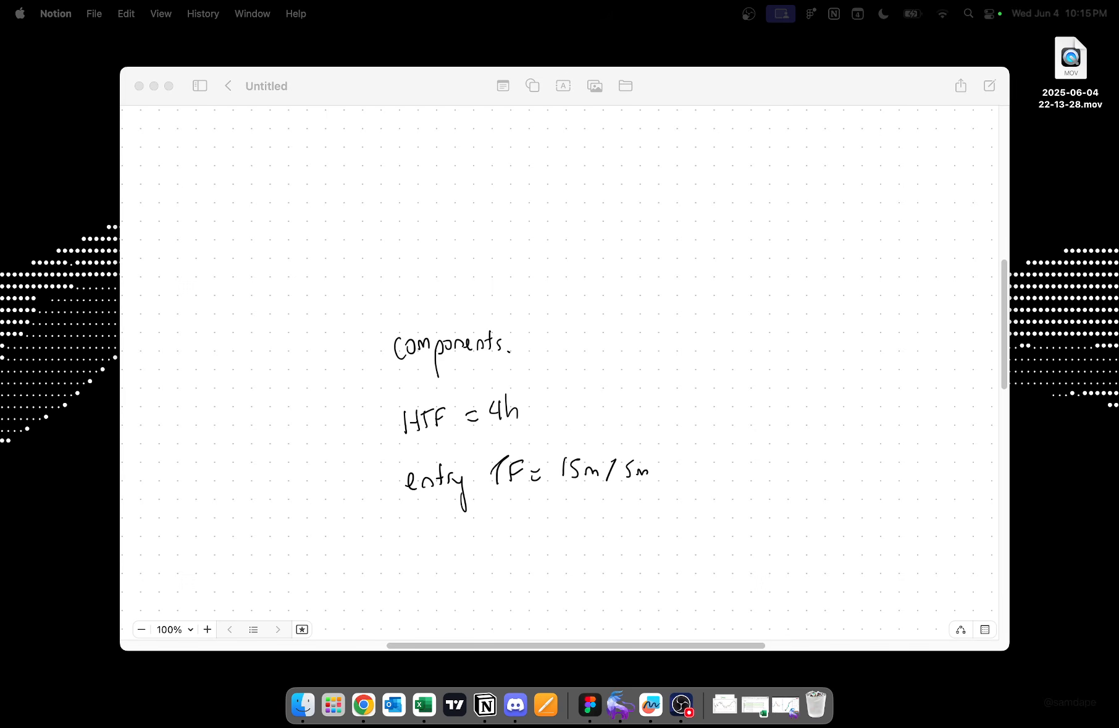
# Step: Draw an arrow leading to a question mark after both the HTF line and the entry TF line
pyautogui.moveTo(535, 409); pyautogui.dragTo(577, 407)
pyautogui.moveTo(575, 393)
pyautogui.mouseDown()
pyautogui.moveTo(574, 418)
pyautogui.moveTo(626, 403)
pyautogui.mouseUp()
pyautogui.click(626, 415)
pyautogui.moveTo(665, 467)
pyautogui.mouseDown()
pyautogui.moveTo(698, 463)
pyautogui.moveTo(697, 475)
pyautogui.mouseUp()
pyautogui.moveTo(696, 475); pyautogui.dragTo(721, 463)
pyautogui.moveTo(734, 441); pyautogui.dragTo(738, 462)
pyautogui.click(737, 477)
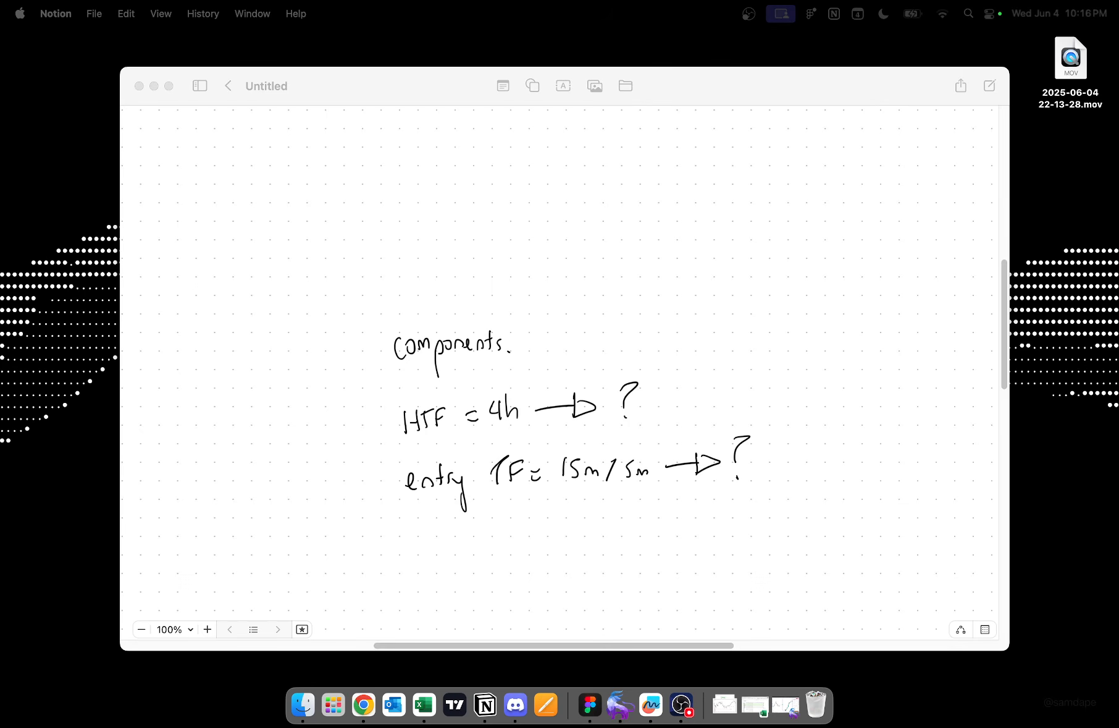
# Step: Handwrite the heading "4h chart." on an empty area, with "config. A" below it
pyautogui.hscroll(10, 559, 370)
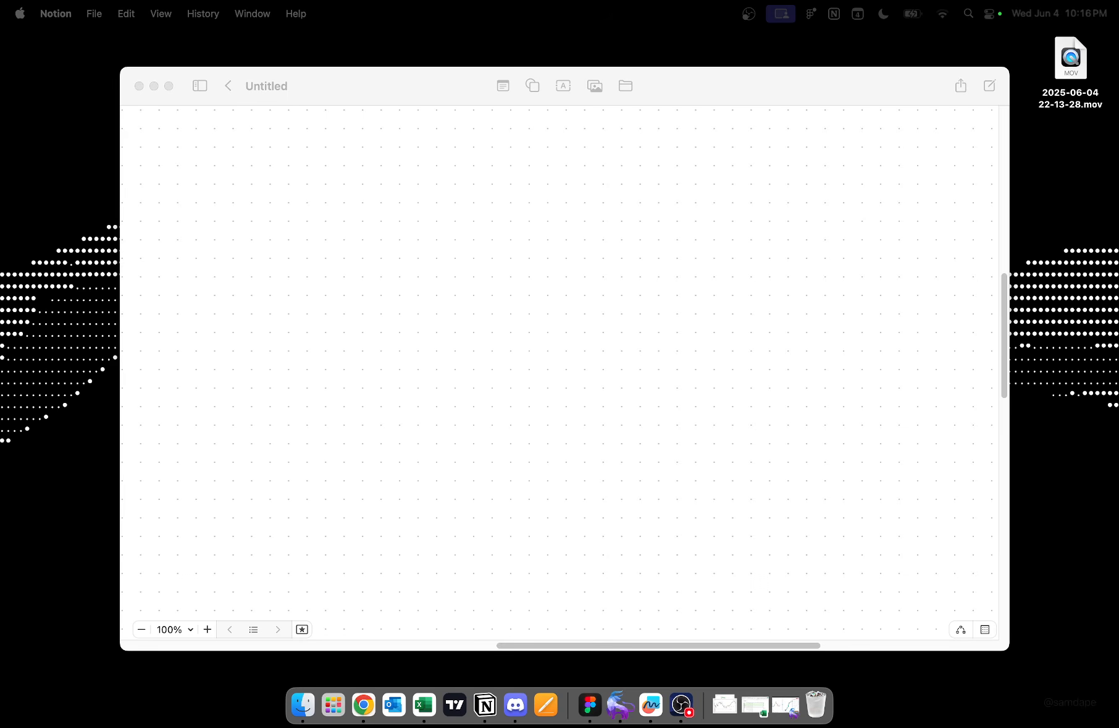
pyautogui.moveTo(459, 314)
pyautogui.mouseDown()
pyautogui.moveTo(459, 362)
pyautogui.moveTo(452, 318)
pyautogui.moveTo(480, 355)
pyautogui.moveTo(561, 347)
pyautogui.moveTo(573, 334)
pyautogui.mouseUp()
pyautogui.moveTo(581, 320); pyautogui.dragTo(574, 343)
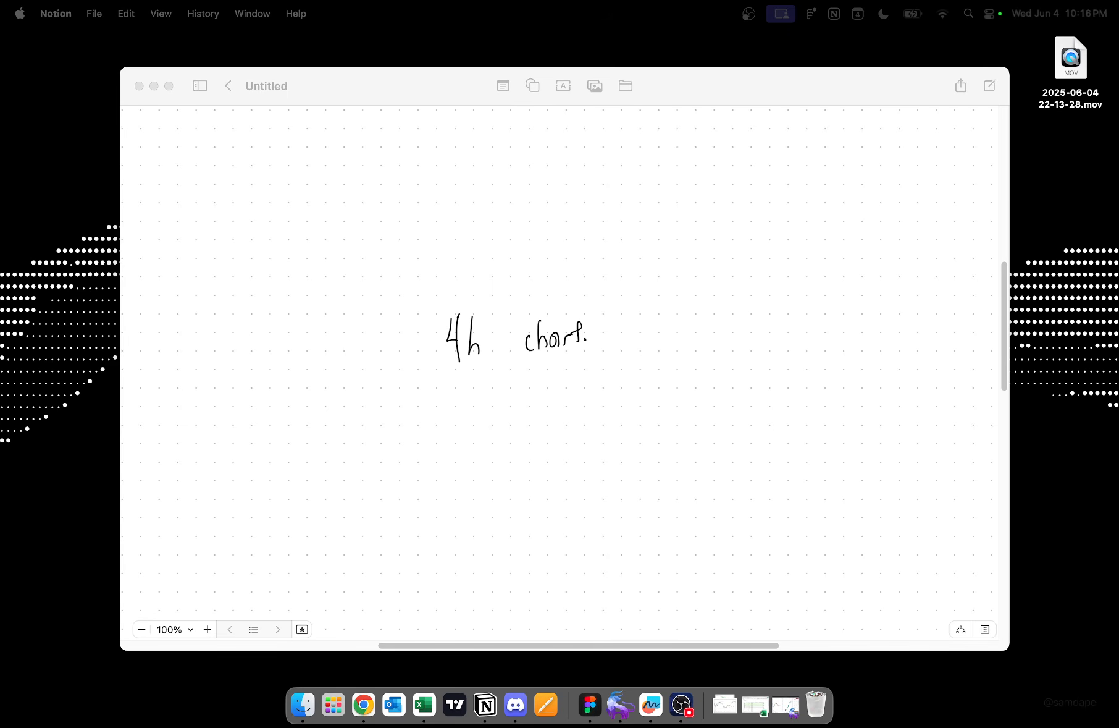
pyautogui.moveTo(447, 413)
pyautogui.mouseDown()
pyautogui.moveTo(441, 428)
pyautogui.moveTo(452, 431)
pyautogui.mouseUp()
pyautogui.moveTo(461, 416); pyautogui.dragTo(476, 427)
pyautogui.moveTo(485, 406); pyautogui.dragTo(484, 432)
pyautogui.moveTo(478, 422); pyautogui.dragTo(493, 420)
pyautogui.moveTo(499, 416)
pyautogui.mouseDown()
pyautogui.moveTo(499, 440)
pyautogui.moveTo(558, 423)
pyautogui.moveTo(556, 411)
pyautogui.mouseUp()
pyautogui.click(514, 423)
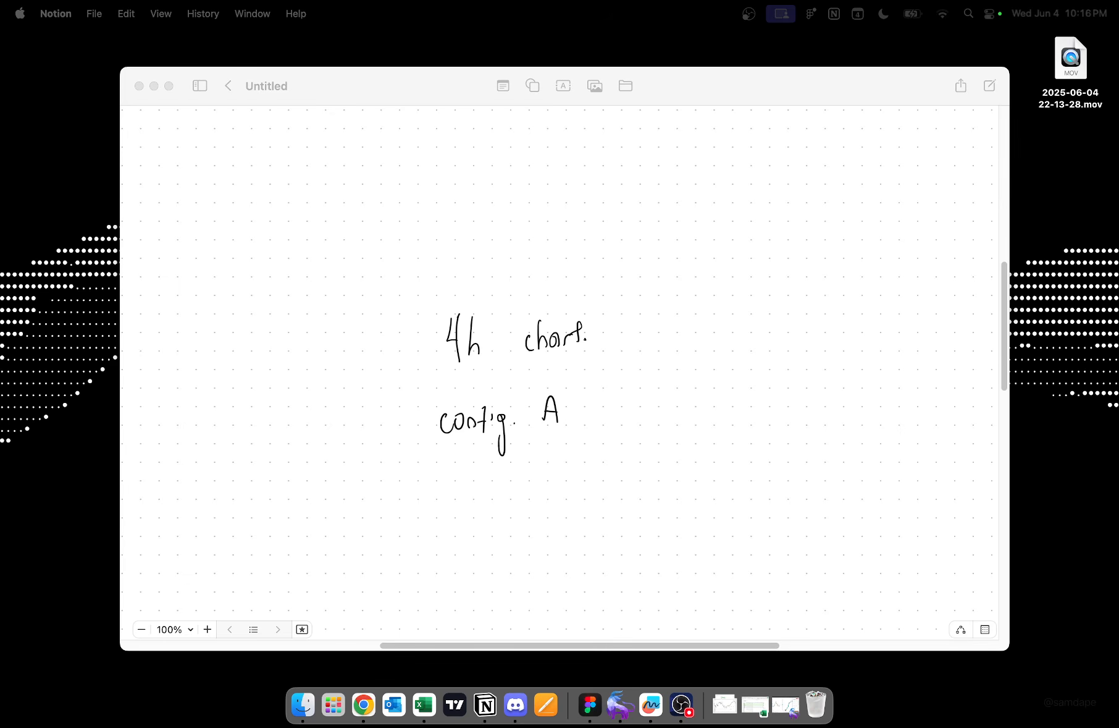
# Step: Handwrite "config. B" and "config. C" on separate lines below "config. A"
pyautogui.moveTo(454, 485); pyautogui.dragTo(452, 498)
pyautogui.moveTo(463, 489); pyautogui.dragTo(463, 491)
pyautogui.moveTo(470, 488)
pyautogui.mouseDown()
pyautogui.moveTo(483, 515)
pyautogui.moveTo(502, 494)
pyautogui.moveTo(500, 526)
pyautogui.mouseUp()
pyautogui.moveTo(508, 497); pyautogui.dragTo(512, 497)
pyautogui.moveTo(535, 476); pyautogui.dragTo(530, 497)
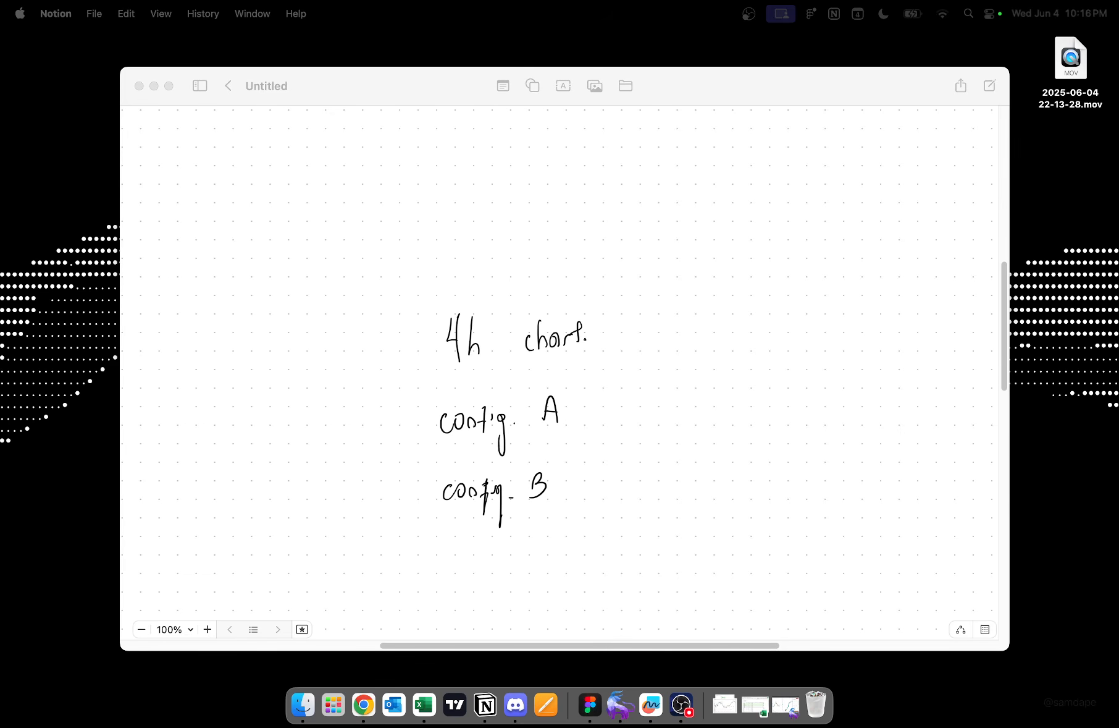
pyautogui.moveTo(457, 545); pyautogui.dragTo(455, 560)
pyautogui.moveTo(465, 546); pyautogui.dragTo(484, 556)
pyautogui.moveTo(500, 543)
pyautogui.mouseDown()
pyautogui.moveTo(501, 581)
pyautogui.moveTo(549, 559)
pyautogui.mouseUp()
pyautogui.moveTo(560, 541); pyautogui.dragTo(561, 557)
# Step: Add an equals sign after each of config. A, config. B and config. C
pyautogui.moveTo(583, 414); pyautogui.dragTo(595, 411)
pyautogui.moveTo(584, 424); pyautogui.dragTo(597, 420)
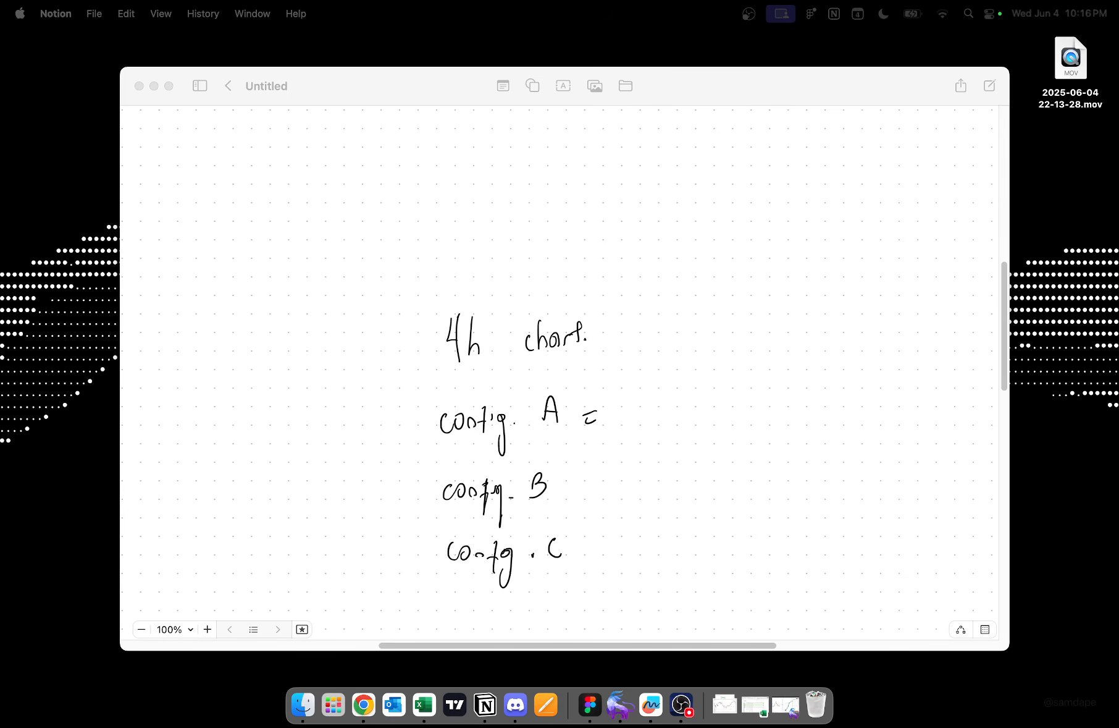
pyautogui.moveTo(570, 476); pyautogui.dragTo(584, 481)
pyautogui.moveTo(582, 541); pyautogui.dragTo(596, 537)
pyautogui.moveTo(586, 550); pyautogui.dragTo(601, 546)
# Step: Handwrite the times 22:00, 2:00 and 6:00 after the equals sign of config. A
pyautogui.moveTo(630, 404); pyautogui.dragTo(645, 416)
pyautogui.moveTo(645, 403); pyautogui.dragTo(684, 403)
pyautogui.moveTo(698, 400); pyautogui.dragTo(697, 402)
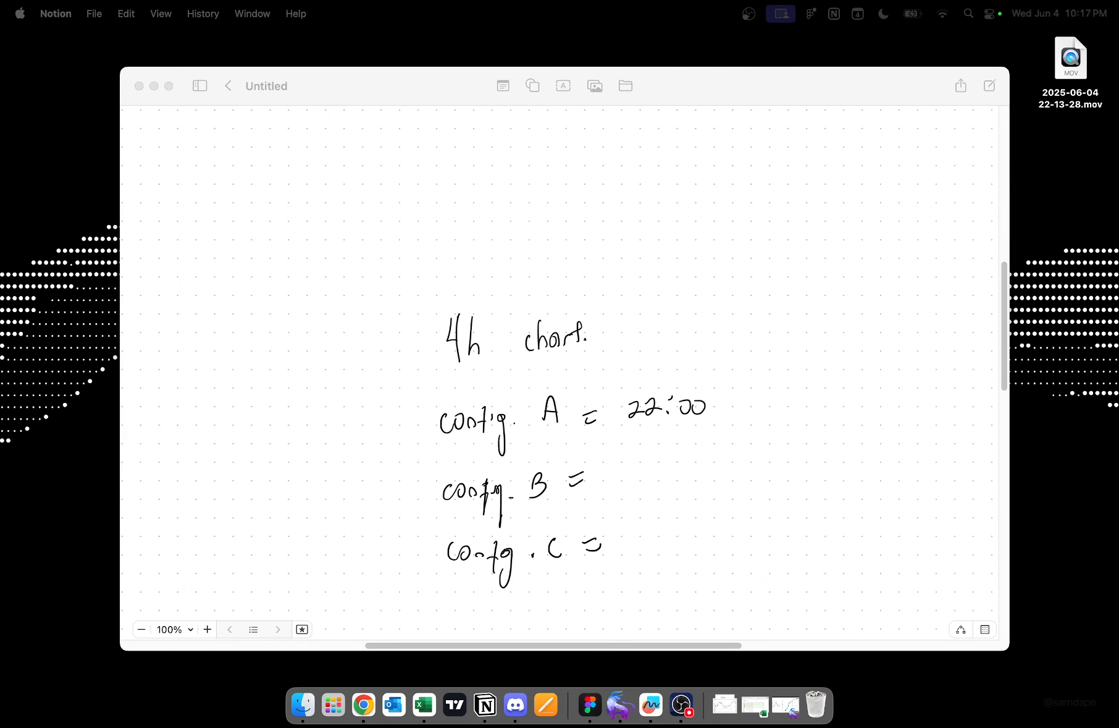
pyautogui.moveTo(722, 414)
pyautogui.mouseDown()
pyautogui.moveTo(713, 422)
pyautogui.moveTo(793, 402)
pyautogui.mouseUp()
pyautogui.click(763, 400)
pyautogui.click(763, 408)
pyautogui.moveTo(811, 410)
pyautogui.mouseDown()
pyautogui.moveTo(805, 422)
pyautogui.moveTo(841, 411)
pyautogui.mouseUp()
pyautogui.moveTo(852, 403); pyautogui.dragTo(869, 400)
pyautogui.moveTo(885, 400); pyautogui.dragTo(884, 402)
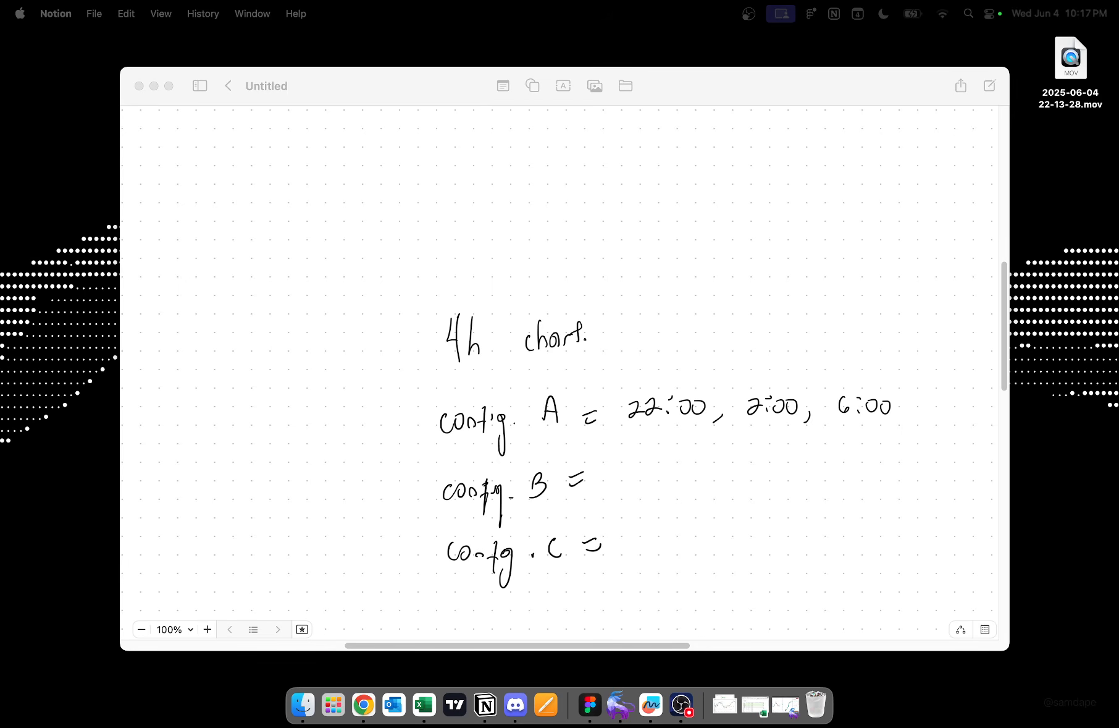
# Step: Draw a candle bar above each config. A time, with the middle one lowest, and a curve sweeping beneath the three bars
pyautogui.moveTo(671, 302); pyautogui.dragTo(672, 349)
pyautogui.moveTo(765, 339); pyautogui.dragTo(765, 370)
pyautogui.moveTo(846, 276); pyautogui.dragTo(842, 325)
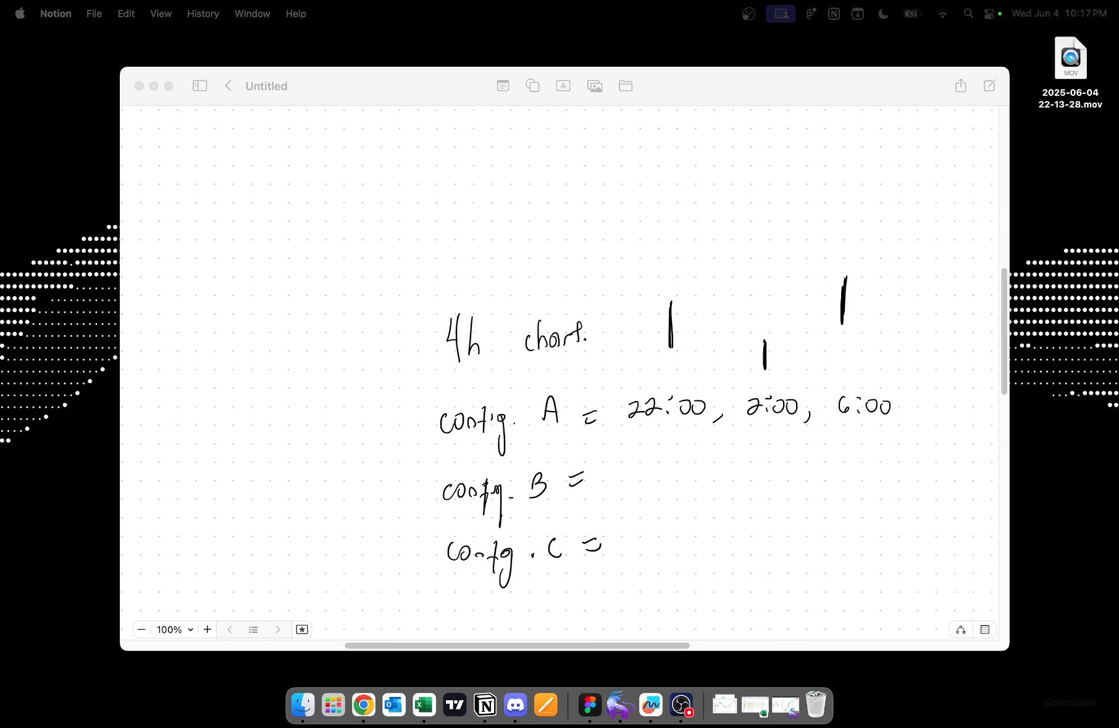
pyautogui.moveTo(677, 364)
pyautogui.mouseDown()
pyautogui.moveTo(844, 356)
pyautogui.moveTo(744, 391)
pyautogui.moveTo(682, 365)
pyautogui.moveTo(837, 352)
pyautogui.moveTo(720, 391)
pyautogui.moveTo(829, 356)
pyautogui.mouseUp()
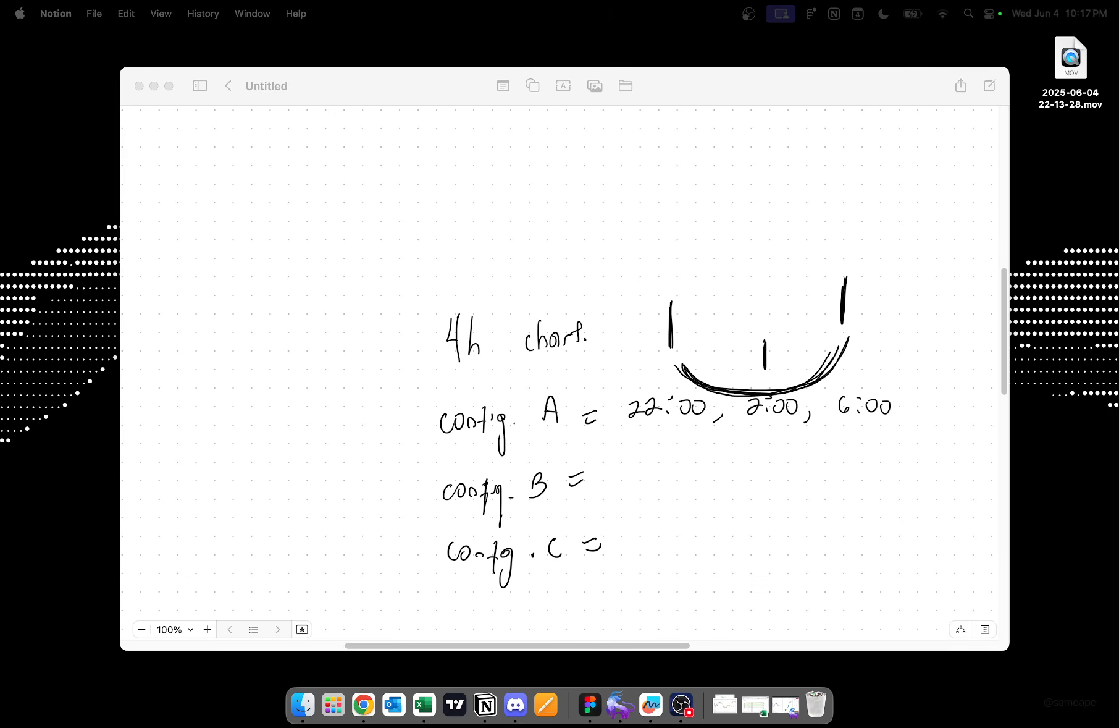
# Step: Draw an arrow down from config. A's 2:00 and handwrite 2:00, 6:00 and 10:00 for config. B
pyautogui.moveTo(753, 428)
pyautogui.mouseDown()
pyautogui.moveTo(755, 450)
pyautogui.moveTo(762, 442)
pyautogui.mouseUp()
pyautogui.moveTo(625, 477)
pyautogui.mouseDown()
pyautogui.moveTo(642, 488)
pyautogui.moveTo(683, 475)
pyautogui.moveTo(698, 497)
pyautogui.moveTo(785, 476)
pyautogui.moveTo(801, 499)
pyautogui.moveTo(828, 487)
pyautogui.mouseUp()
pyautogui.click(855, 472)
pyautogui.moveTo(842, 474); pyautogui.dragTo(892, 477)
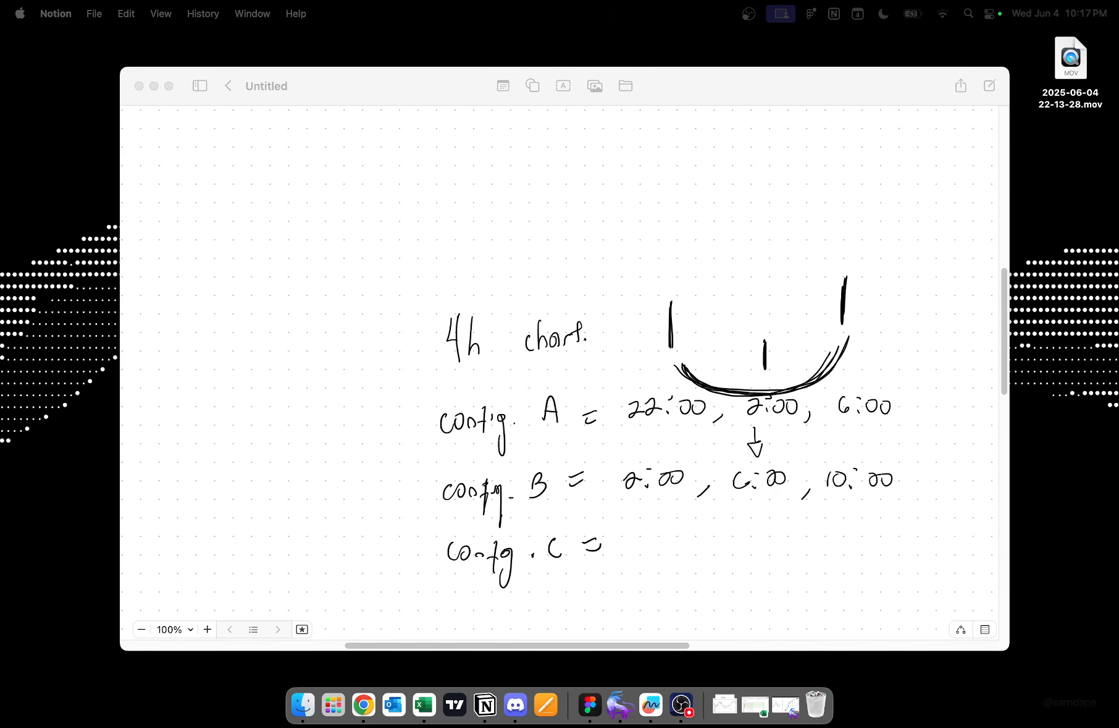
# Step: Draw an arrow from config. B's 6:00 to the config. C row and handwrite 6:00, 10:00 and 2:00 there
pyautogui.moveTo(741, 499)
pyautogui.mouseDown()
pyautogui.moveTo(670, 517)
pyautogui.moveTo(664, 530)
pyautogui.mouseUp()
pyautogui.moveTo(656, 528)
pyautogui.mouseDown()
pyautogui.moveTo(671, 528)
pyautogui.moveTo(634, 568)
pyautogui.moveTo(691, 559)
pyautogui.moveTo(707, 578)
pyautogui.moveTo(745, 566)
pyautogui.mouseUp()
pyautogui.click(657, 553)
pyautogui.click(655, 571)
pyautogui.click(669, 557)
pyautogui.moveTo(760, 548); pyautogui.dragTo(772, 566)
pyautogui.click(807, 547)
pyautogui.moveTo(795, 547); pyautogui.dragTo(806, 549)
pyautogui.moveTo(824, 564)
pyautogui.mouseDown()
pyautogui.moveTo(817, 577)
pyautogui.moveTo(906, 560)
pyautogui.mouseUp()
pyautogui.click(866, 548)
# Step: Handwrite 14:00 beneath the 2:00 entry of config. C
pyautogui.moveTo(839, 594)
pyautogui.mouseDown()
pyautogui.moveTo(840, 621)
pyautogui.moveTo(862, 602)
pyautogui.mouseUp()
pyautogui.click(866, 611)
pyautogui.moveTo(859, 593)
pyautogui.mouseDown()
pyautogui.moveTo(860, 617)
pyautogui.moveTo(885, 610)
pyautogui.mouseUp()
pyautogui.moveTo(897, 598); pyautogui.dragTo(903, 609)
pyautogui.click(909, 603)
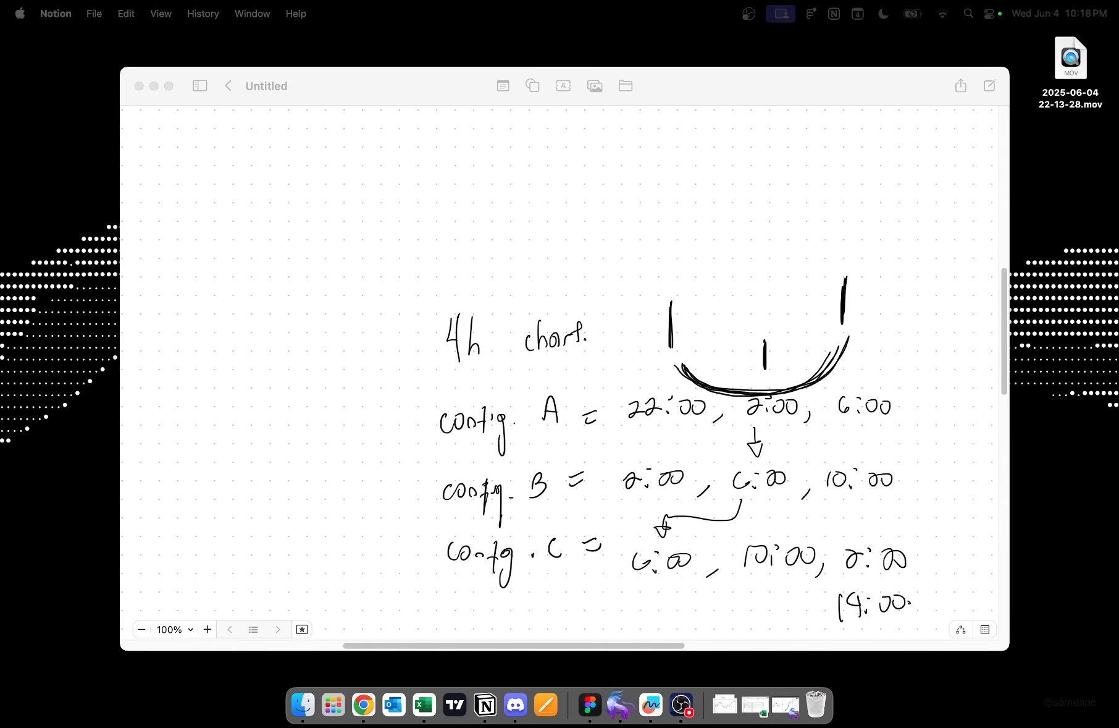
# Step: Handwrite a table headed "Before / After the 4h candle close", listing HTF arrays ext., int., OB., BB. and positions Long, Short
pyautogui.moveTo(683, 639)
pyautogui.mouseDown()
pyautogui.moveTo(500, 636)
pyautogui.moveTo(324, 300)
pyautogui.mouseUp()
pyautogui.moveTo(315, 288)
pyautogui.mouseDown()
pyautogui.moveTo(367, 269)
pyautogui.moveTo(989, 532)
pyautogui.moveTo(982, 636)
pyautogui.mouseUp()
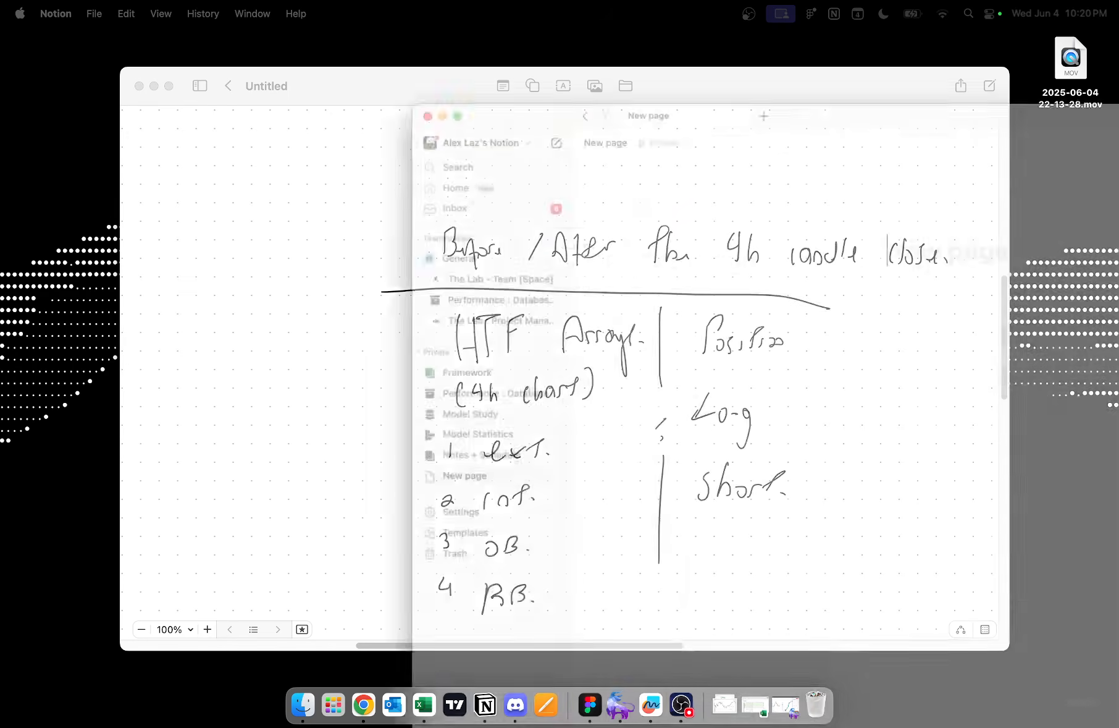
# Step: Switch to Notion and title the empty new page "Model Study (1)"
pyautogui.moveTo(1118, 119); pyautogui.dragTo(747, 107)
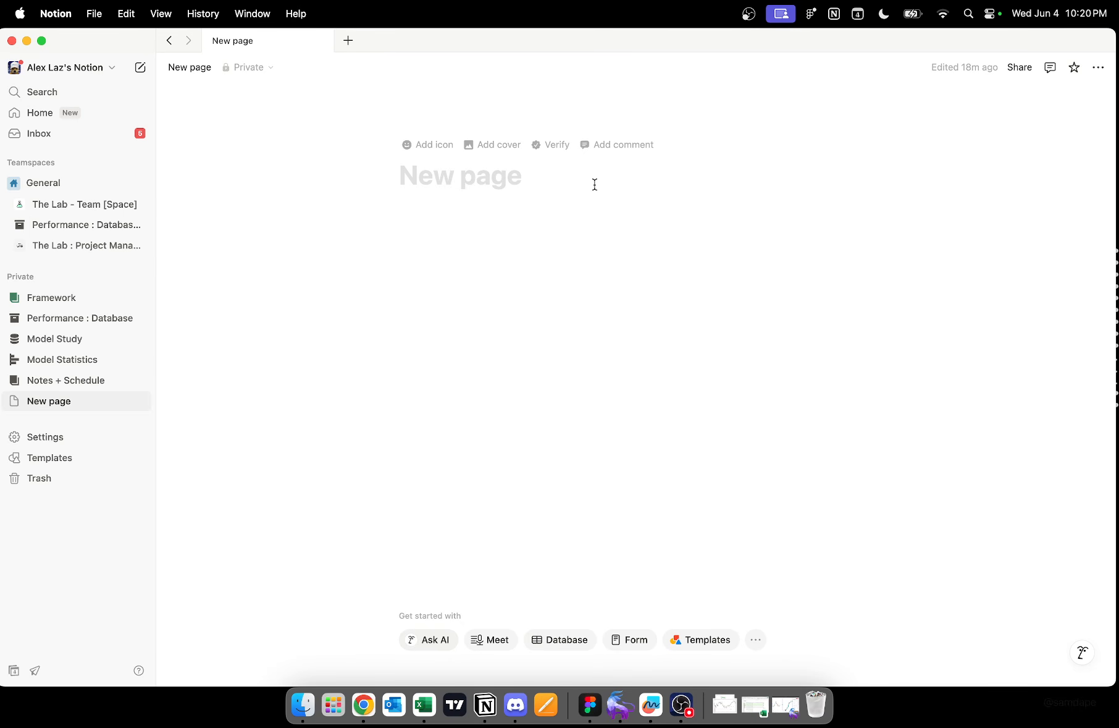
pyautogui.write('Model')
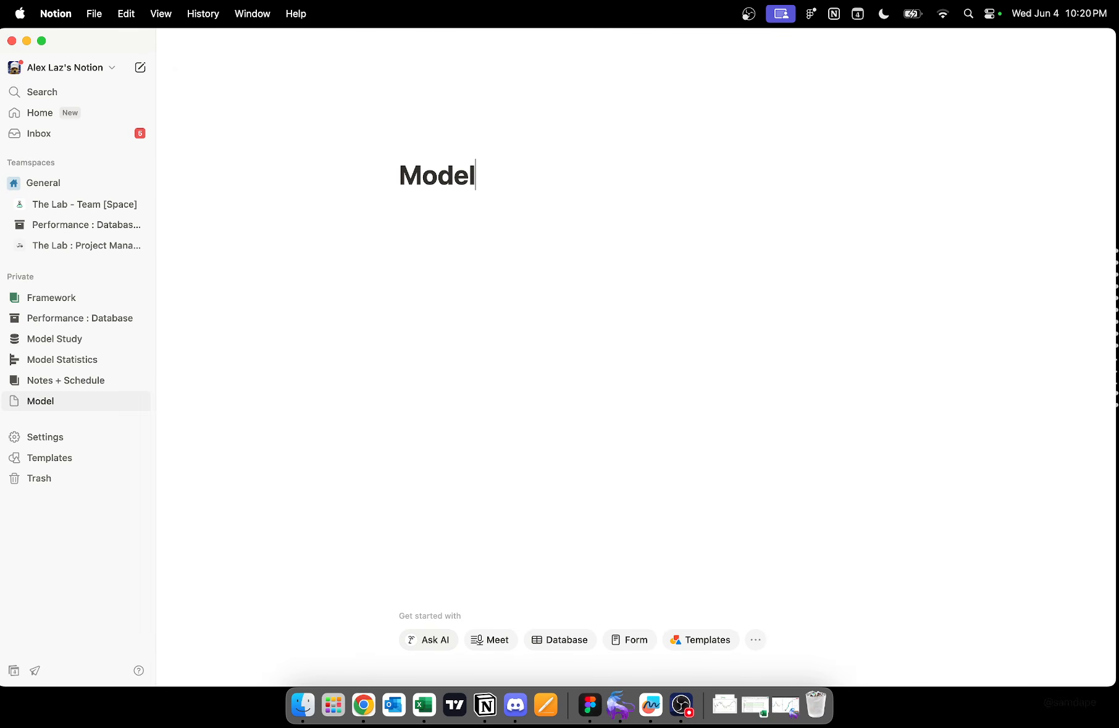
pyautogui.write(' Study (1)')
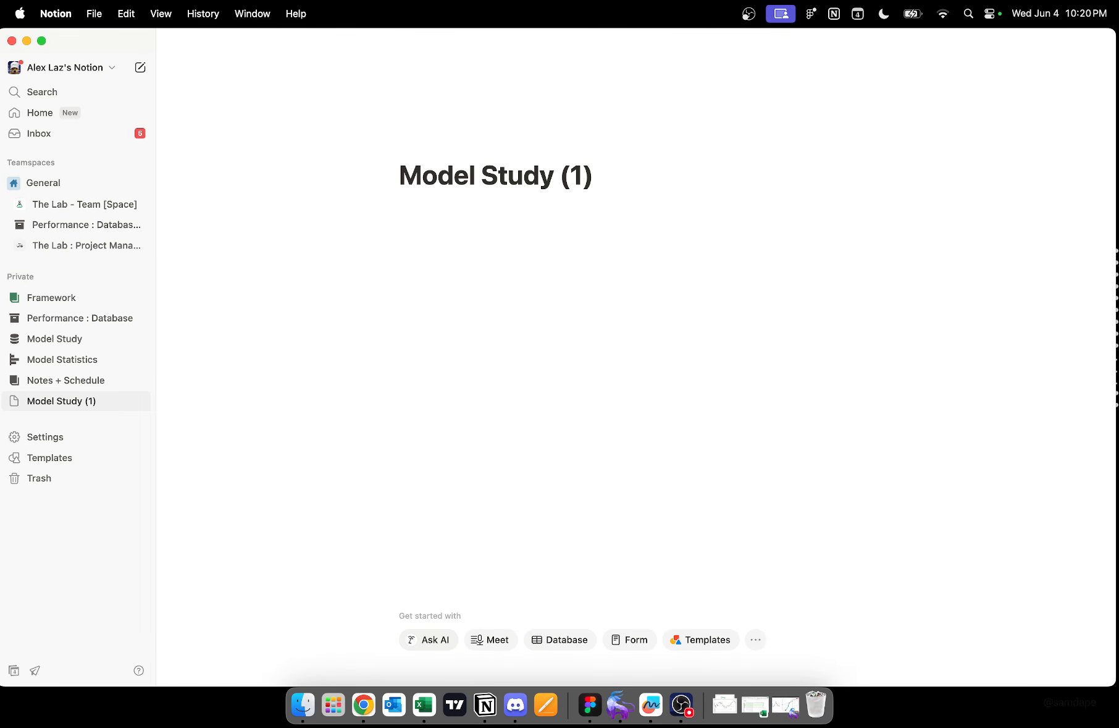
pyautogui.press('Return')
# Step: Create a subpage inside Model Study (1) and title it "Data collection : Model"
pyautogui.write('/page')
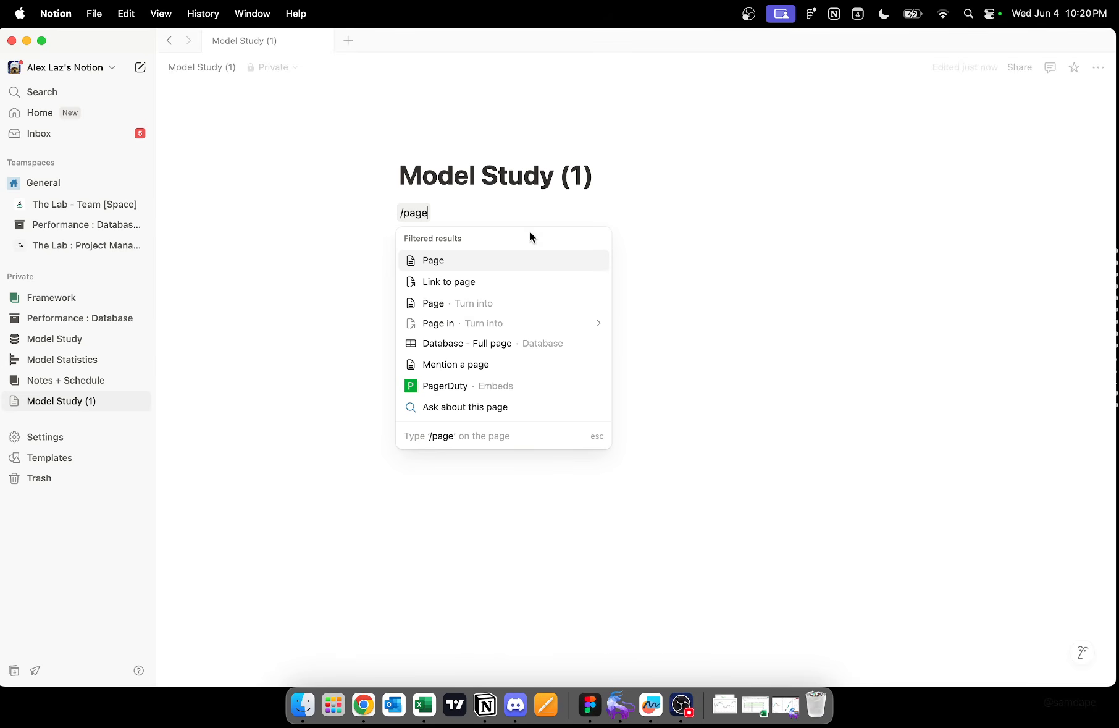
pyautogui.click(482, 260)
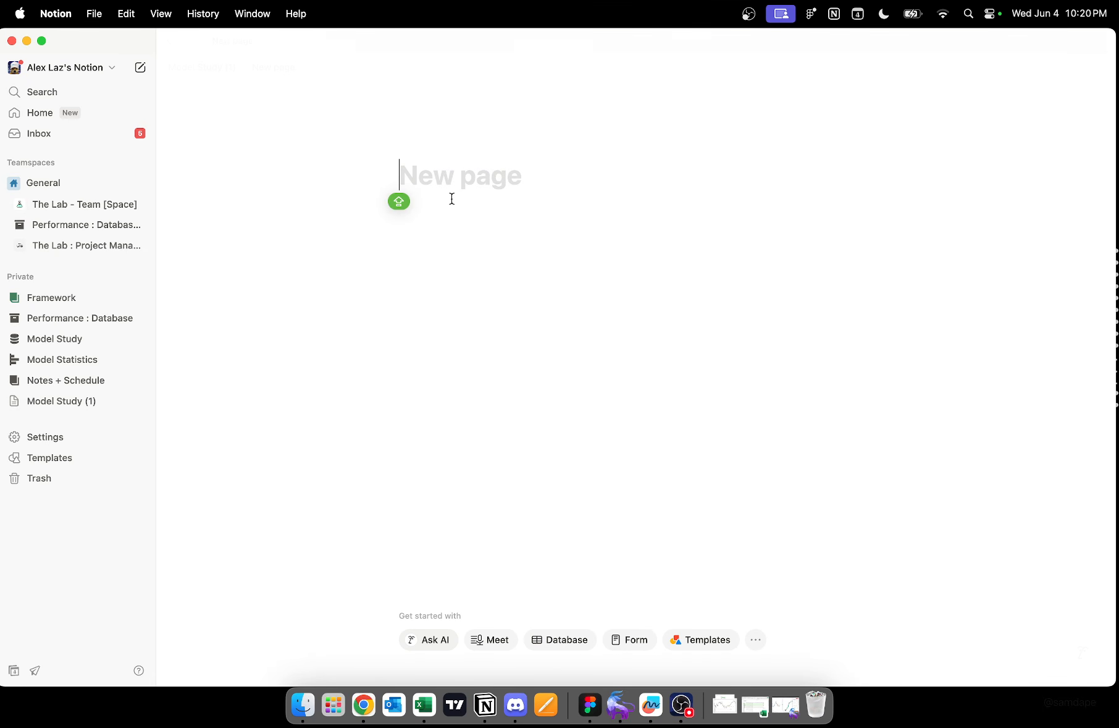
pyautogui.write('Data collectio n;')
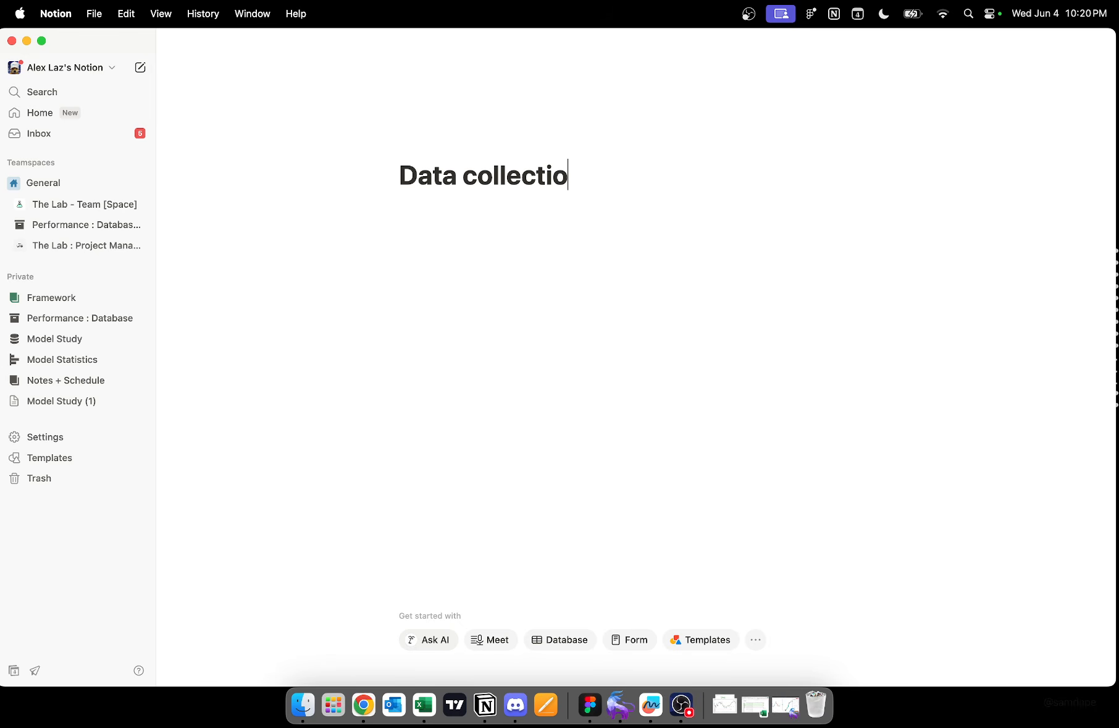
pyautogui.press('BackSpace')
pyautogui.press('BackSpace')
pyautogui.press('BackSpace')
pyautogui.write('n : Mo')
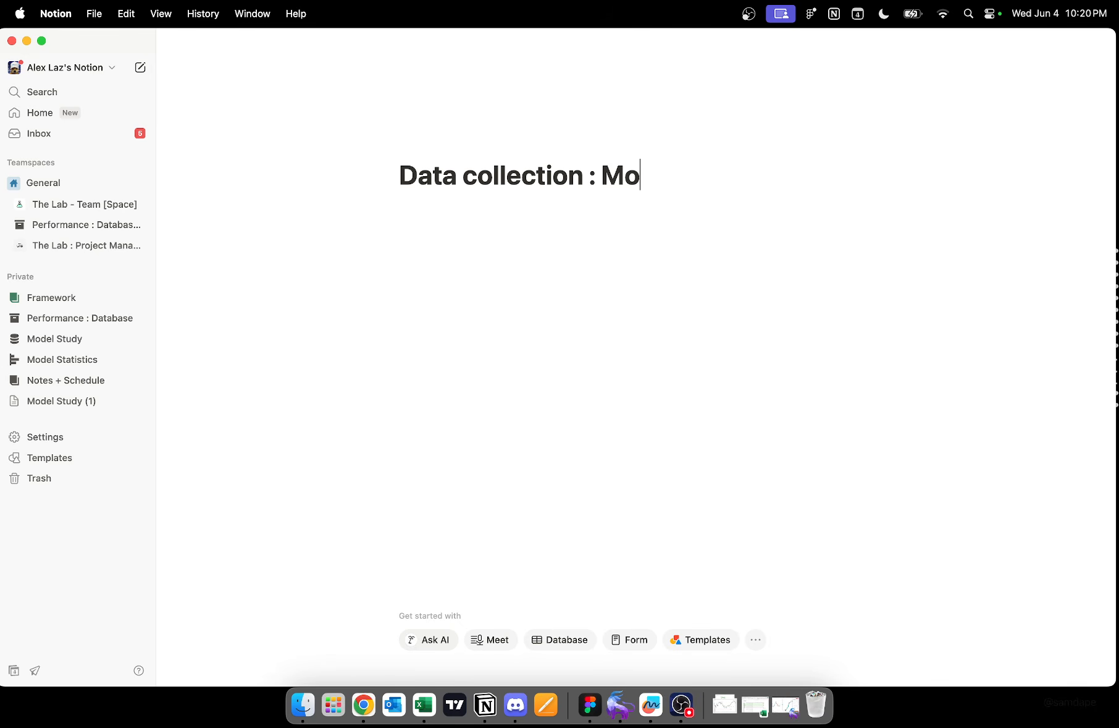
pyautogui.write('del')
pyautogui.press('Return')
# Step: Try inserting a simple table below the subpage's title, and undo it
pyautogui.write('/')
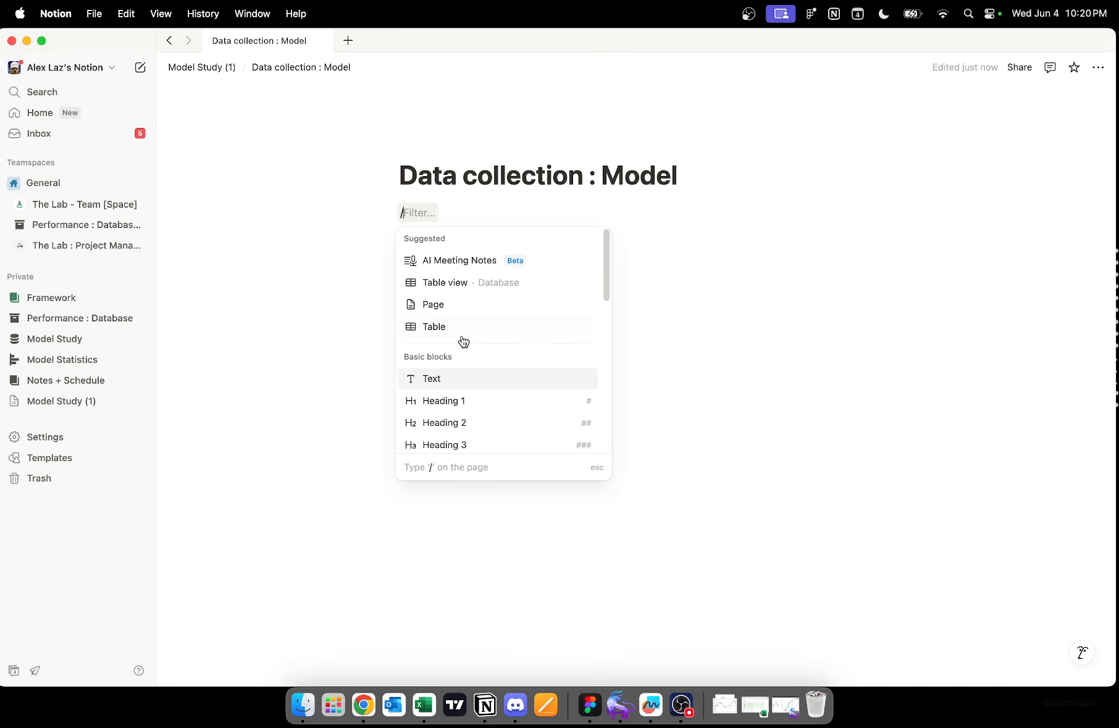
pyautogui.click(283, 335)
pyautogui.press('BackSpace')
pyautogui.press('BackSpace')
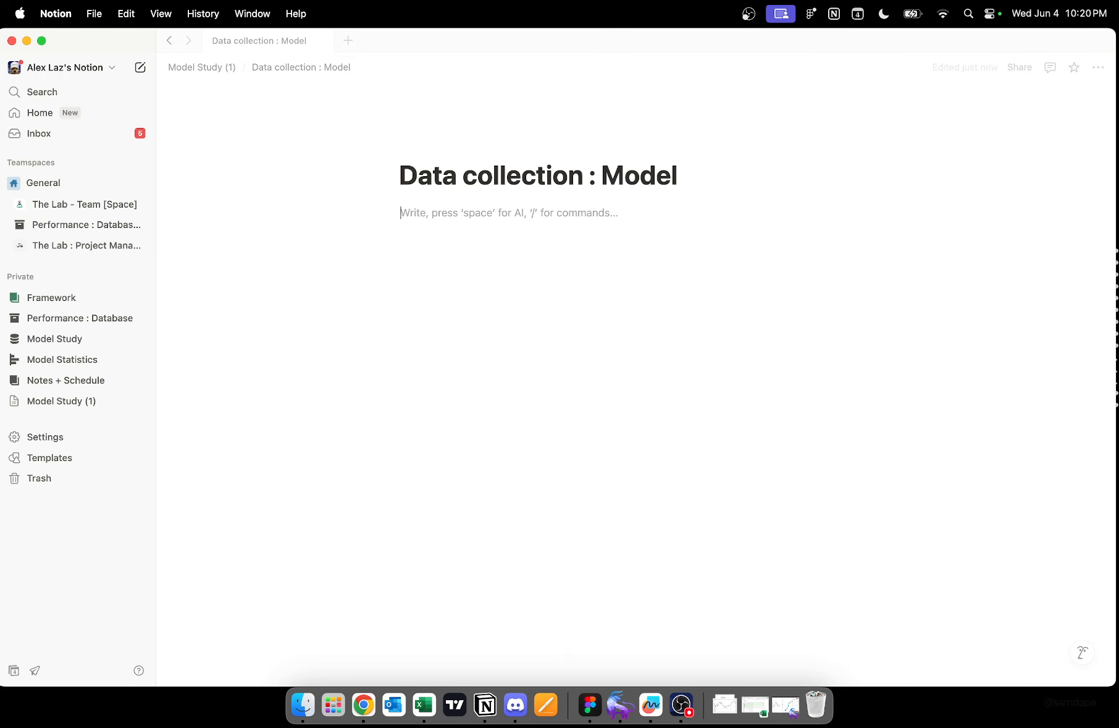
pyautogui.write('/tabl')
pyautogui.press('Return')
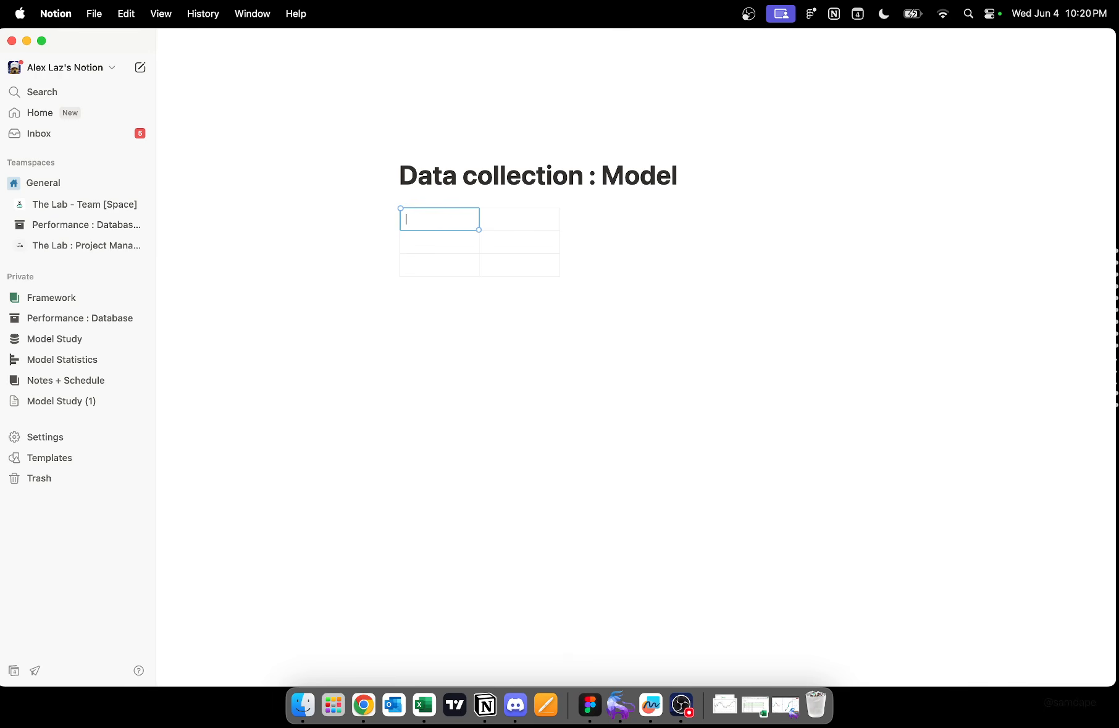
pyautogui.press('super+z')
pyautogui.write('e')
pyautogui.press('BackSpace')
pyautogui.press('BackSpace')
pyautogui.press('BackSpace')
pyautogui.press('Return')
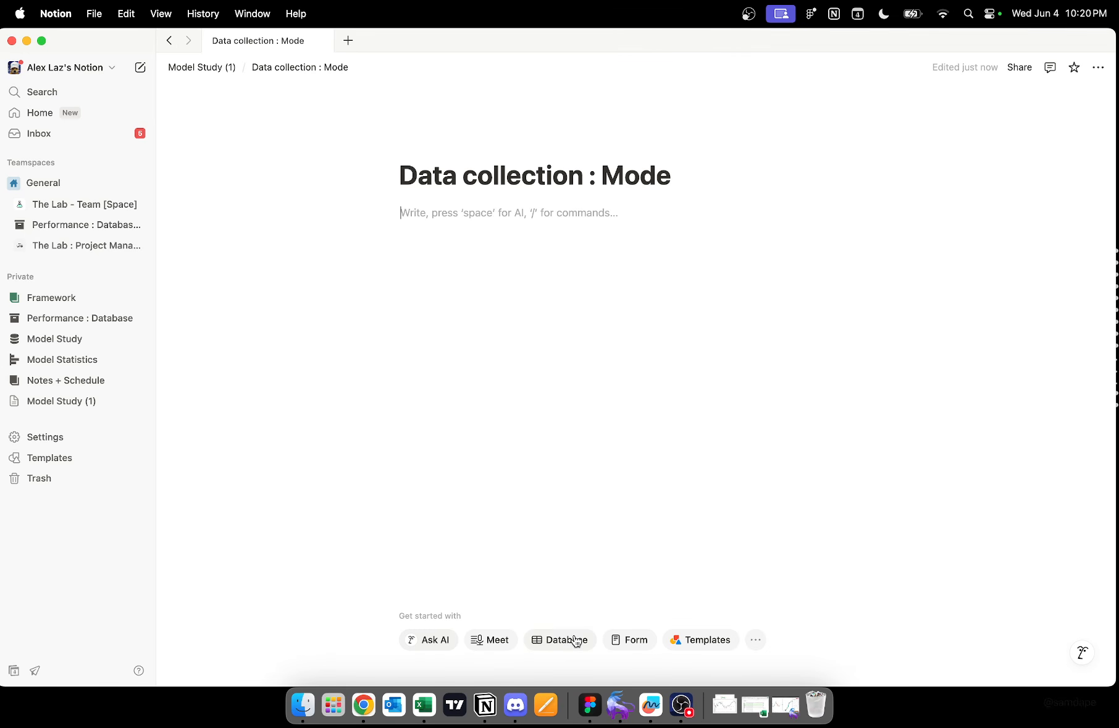
# Step: Turn the subpage into a table database and title it "Collection (OB Model)"
pyautogui.click(575, 640)
pyautogui.click(436, 240)
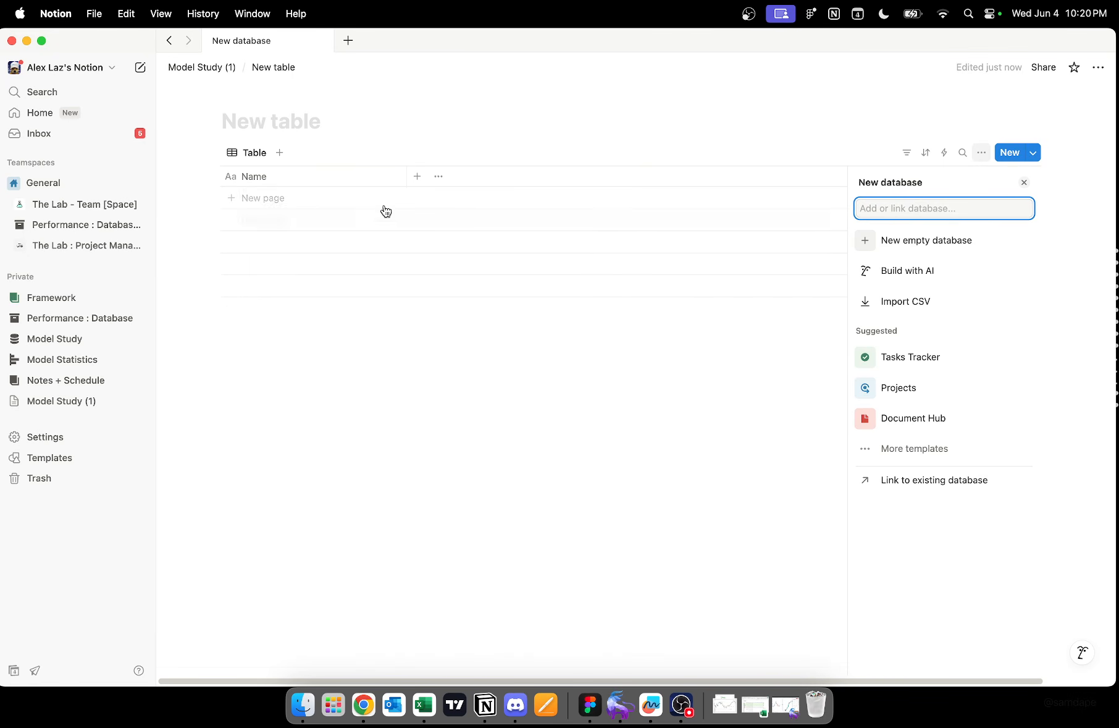
pyautogui.click(288, 118)
pyautogui.press('capslock')
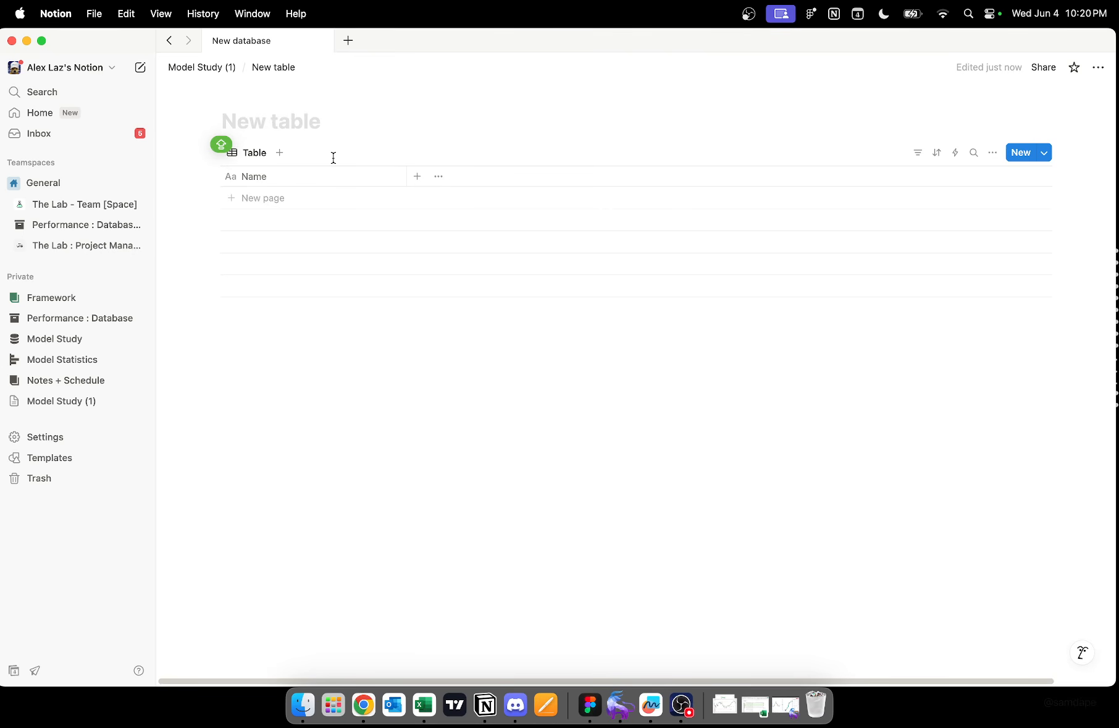
pyautogui.write('Daata')
pyautogui.press('BackSpace')
pyautogui.press('BackSpace')
pyautogui.press('BackSpace')
pyautogui.press('BackSpace')
pyautogui.press('BackSpace')
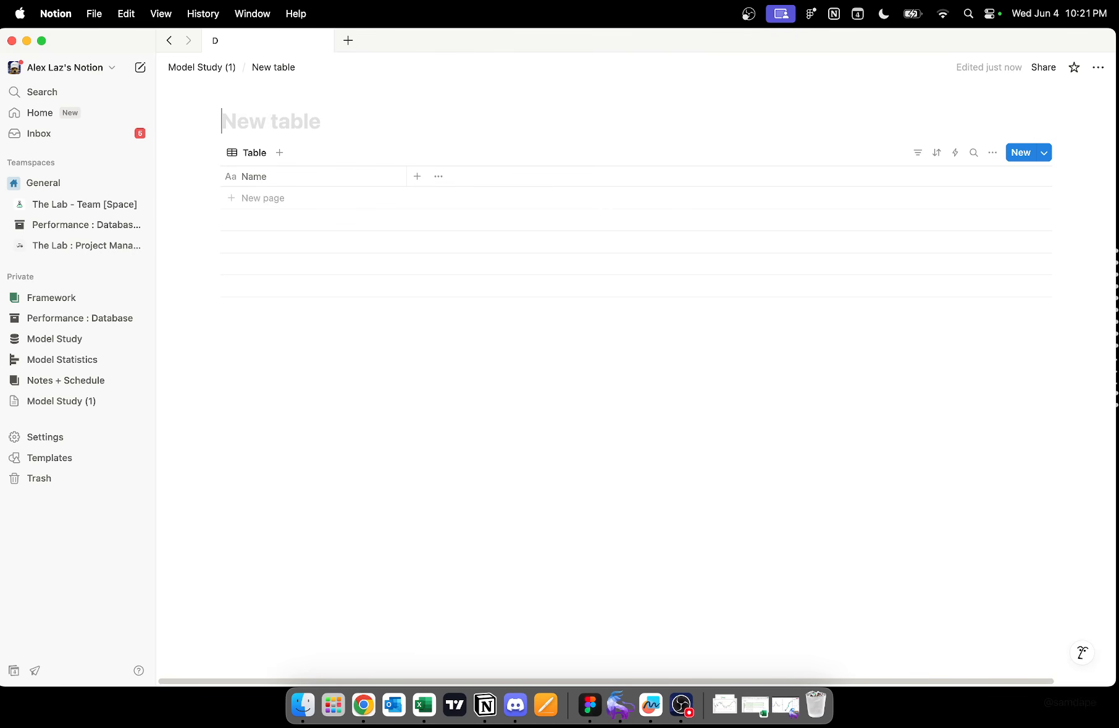
pyautogui.write('Collection (OB')
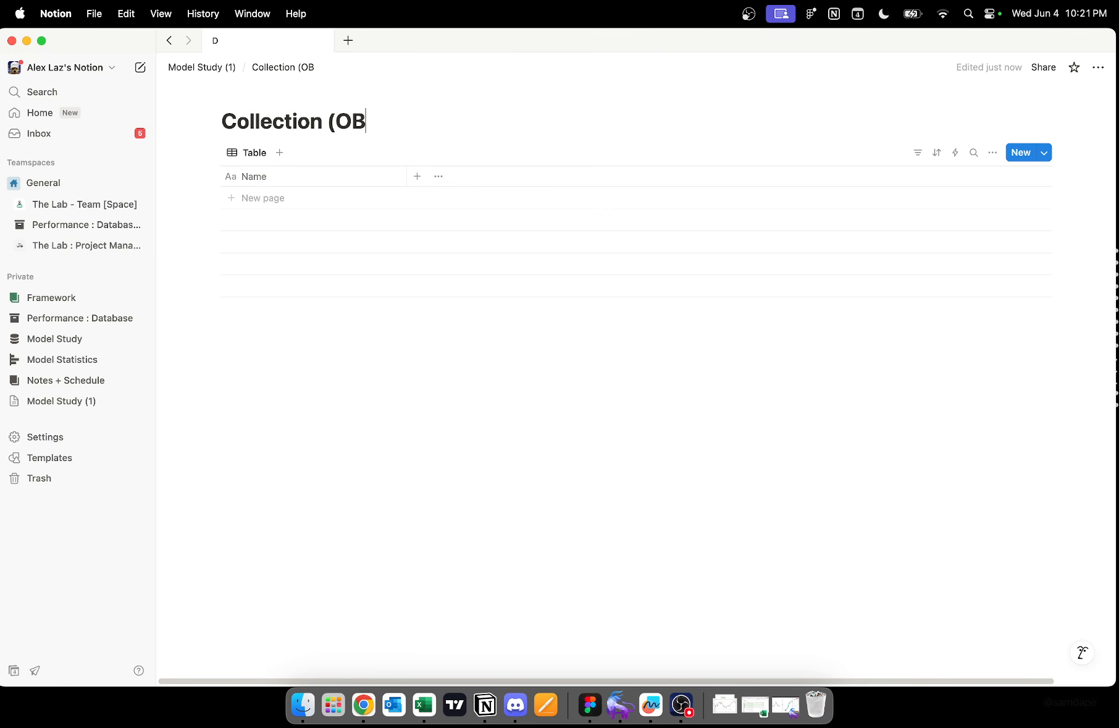
pyautogui.write(' Model)')
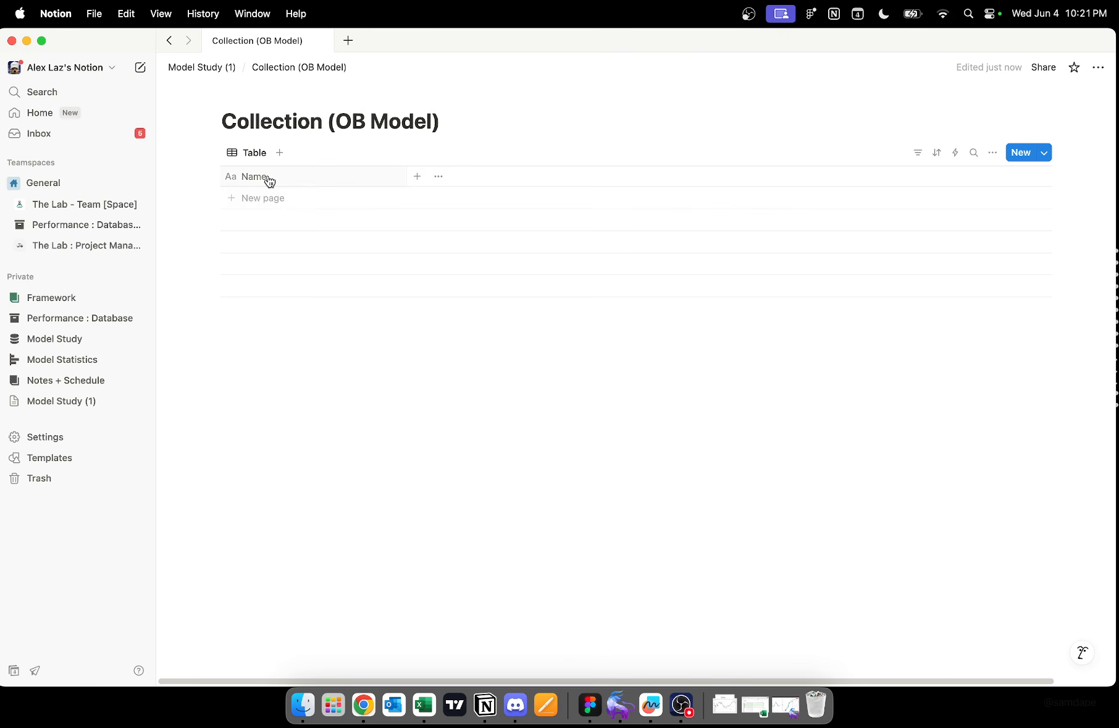
# Step: Rename the Name column of Collection (OB Model) to "Trade #"
pyautogui.click(284, 176)
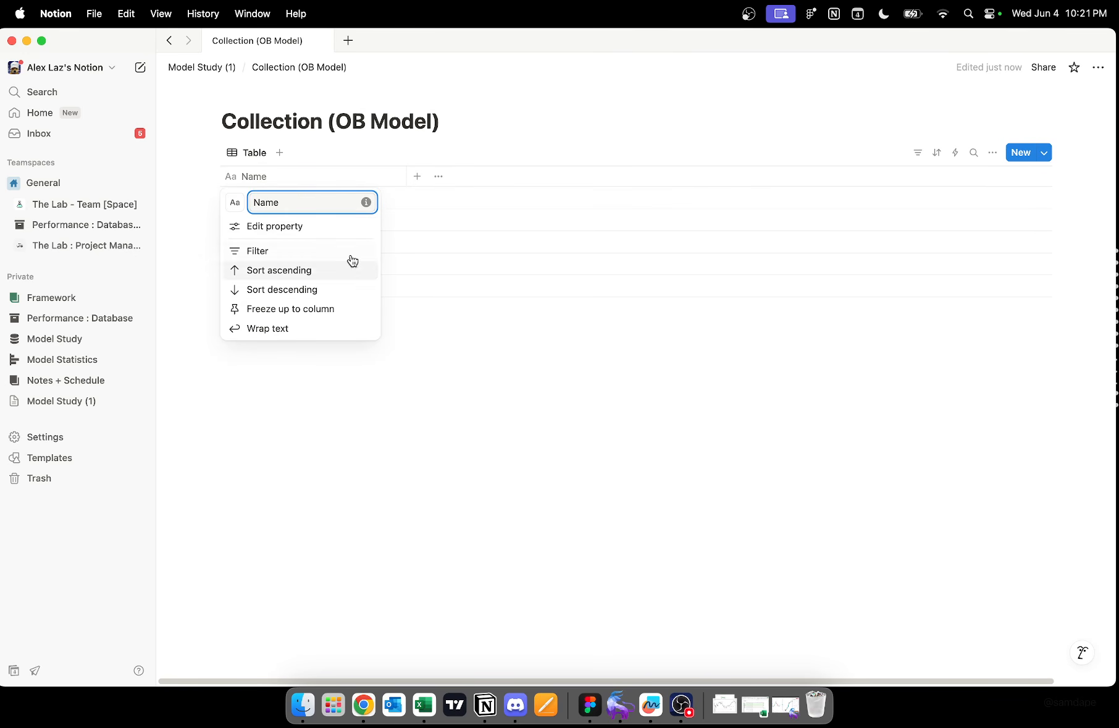
pyautogui.press('BackSpace')
pyautogui.press('BackSpace')
pyautogui.press('BackSpace')
pyautogui.press('BackSpace')
pyautogui.write('T')
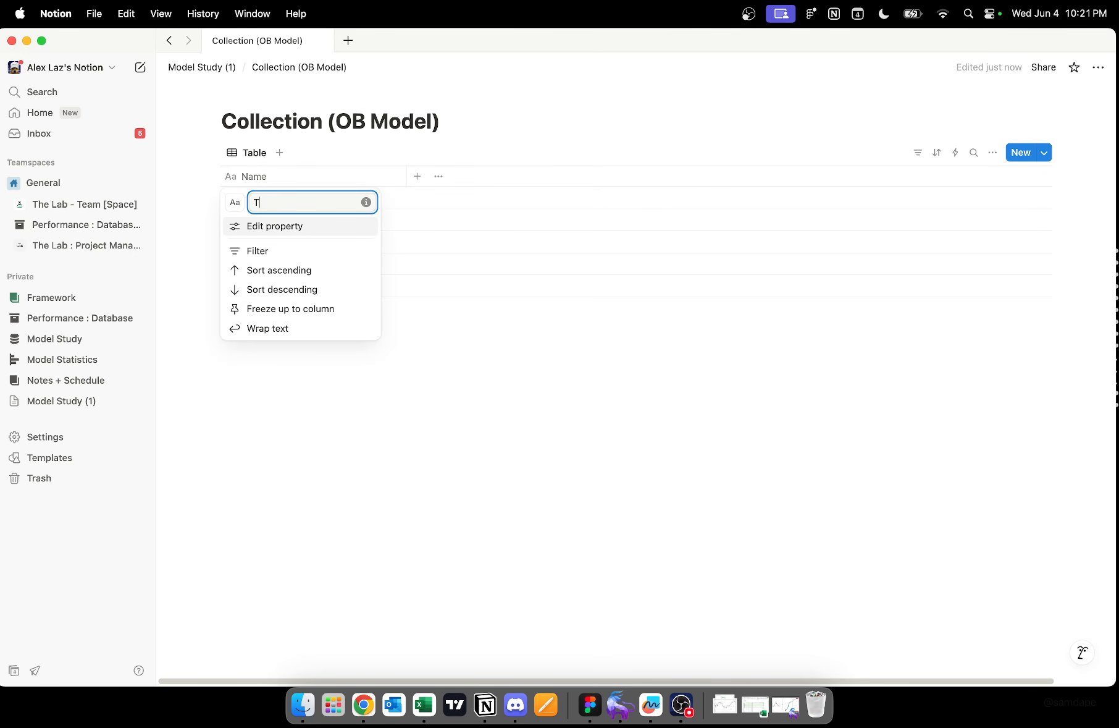
pyautogui.write('rade #')
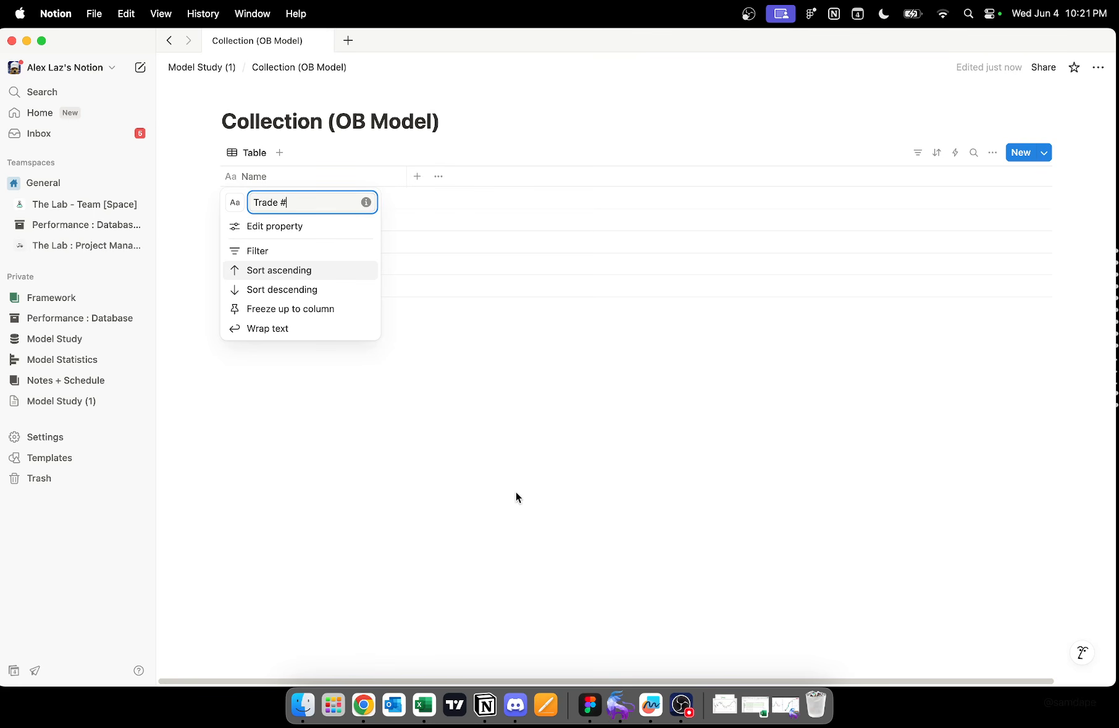
pyautogui.click(517, 493)
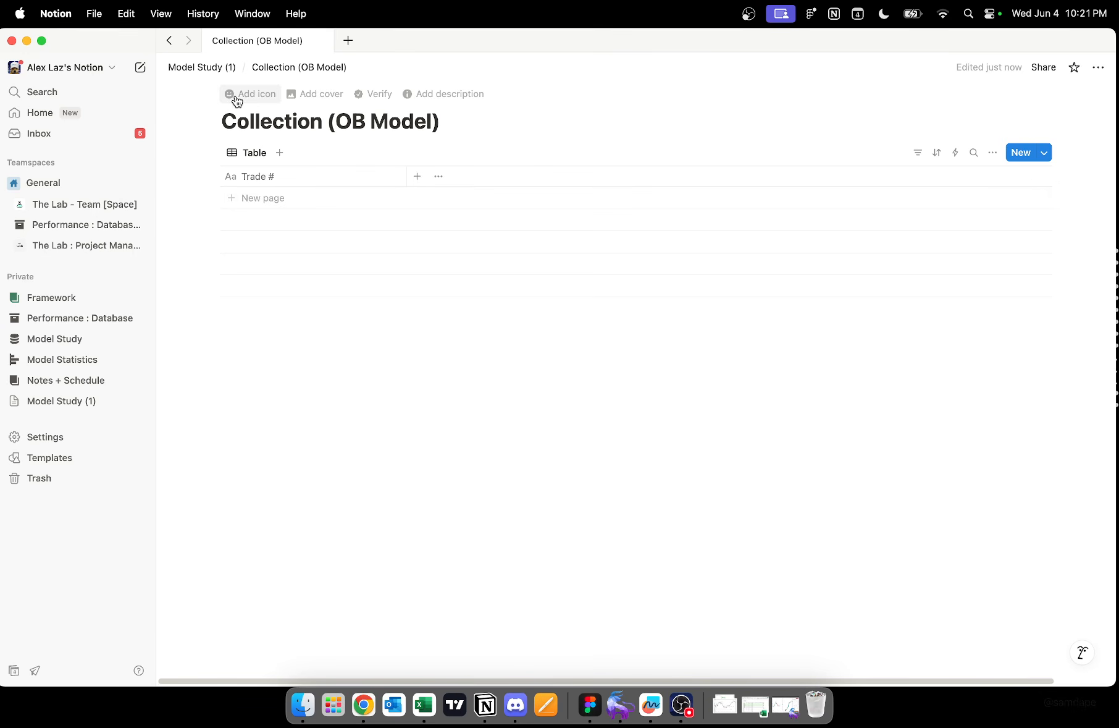
# Step: Return to the Model Study (1) page and insert a table-view database below the Collection (OB Model) link
pyautogui.click(209, 68)
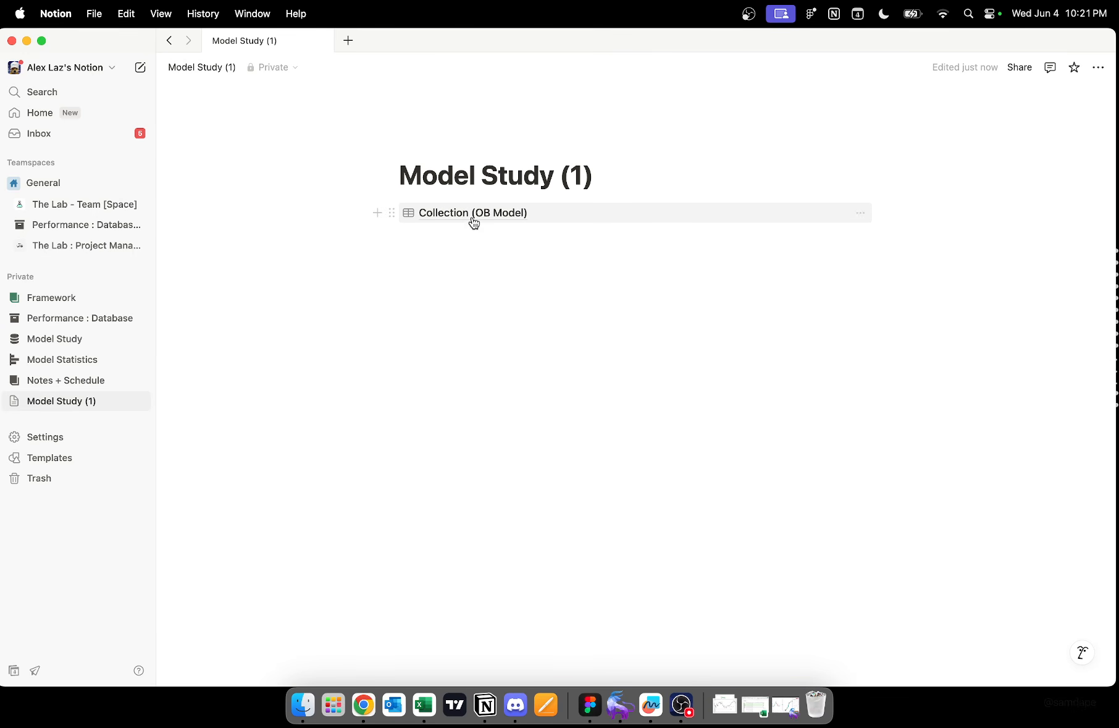
pyautogui.click(462, 221)
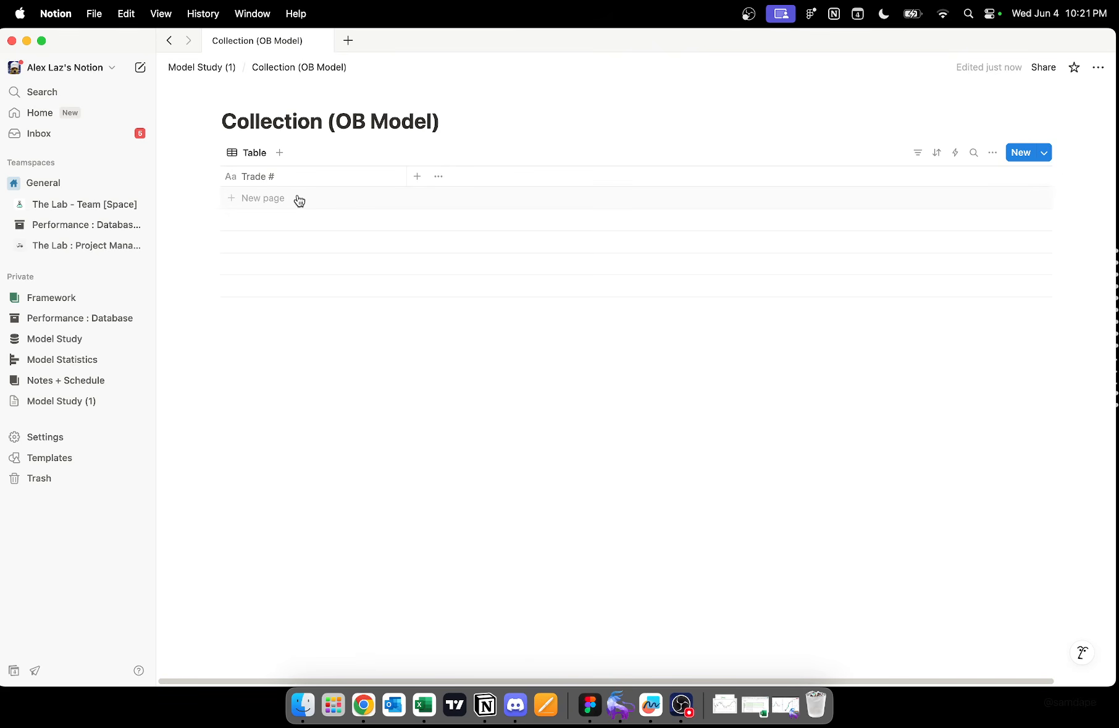
pyautogui.click(210, 69)
pyautogui.click(430, 246)
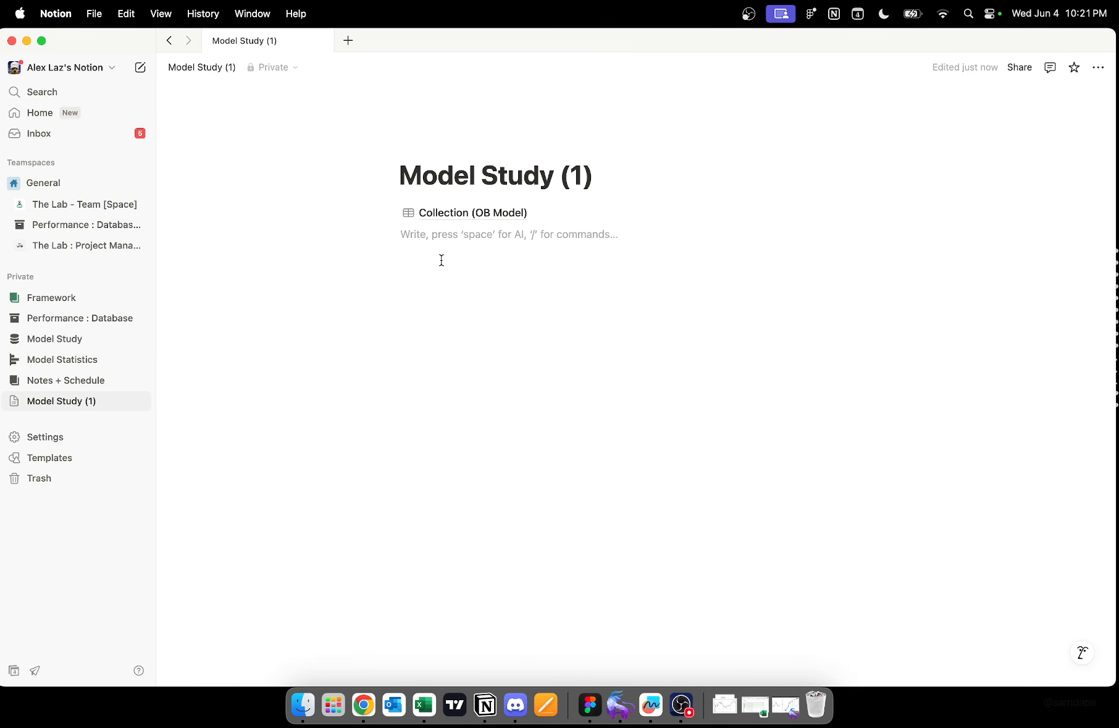
pyautogui.write('/TABLE')
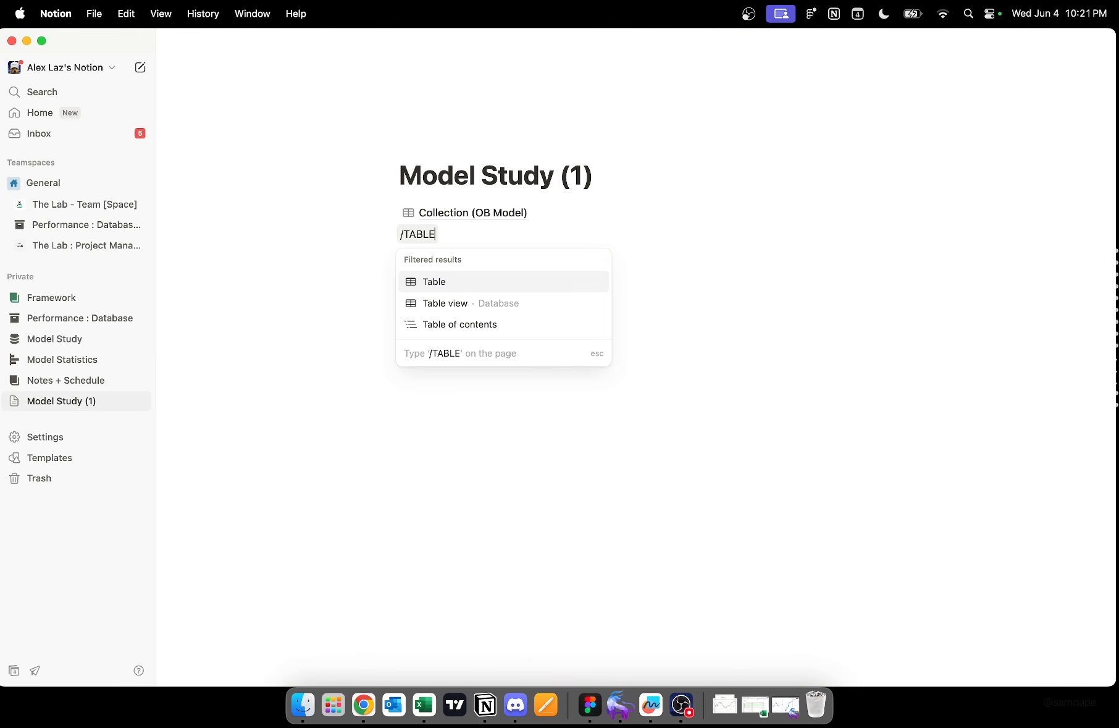
pyautogui.press('Down')
pyautogui.press('Return')
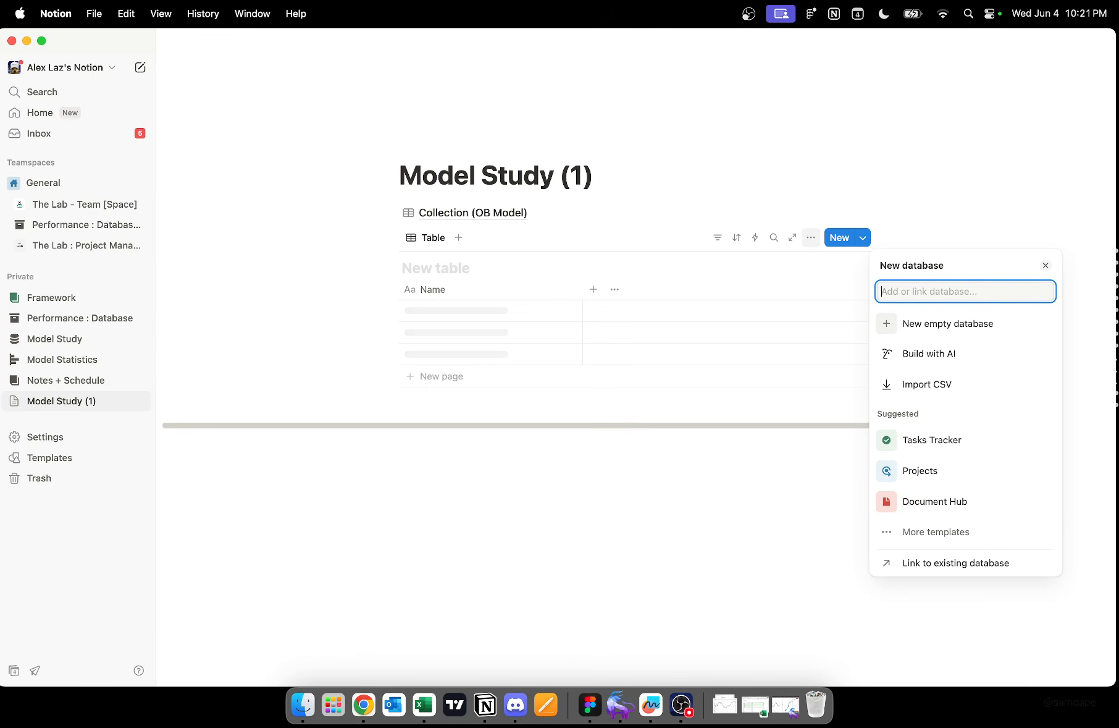
pyautogui.click(533, 470)
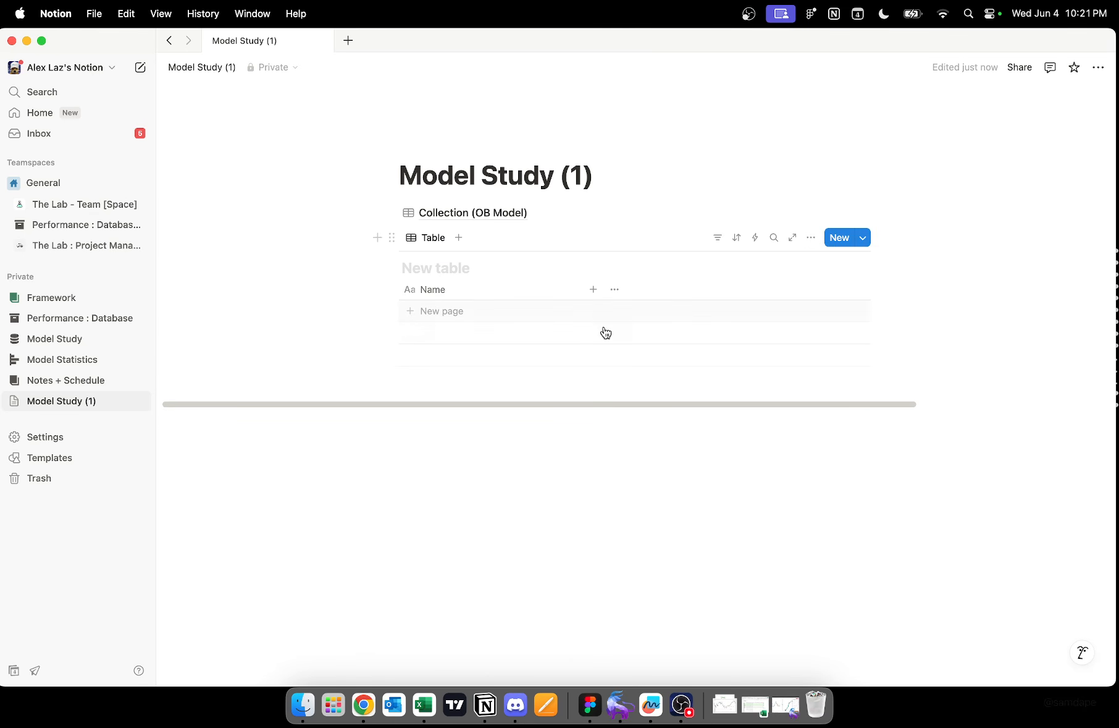
# Step: Set the Model Study (1) page to full width
pyautogui.click(1099, 68)
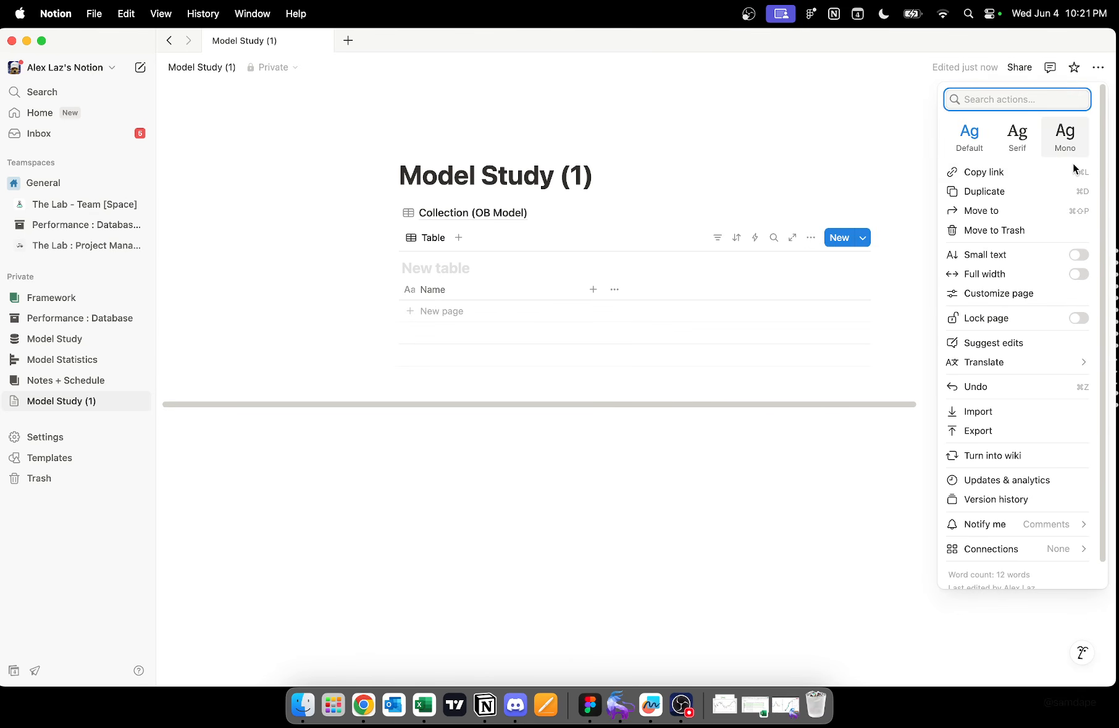
pyautogui.click(1077, 276)
pyautogui.click(748, 432)
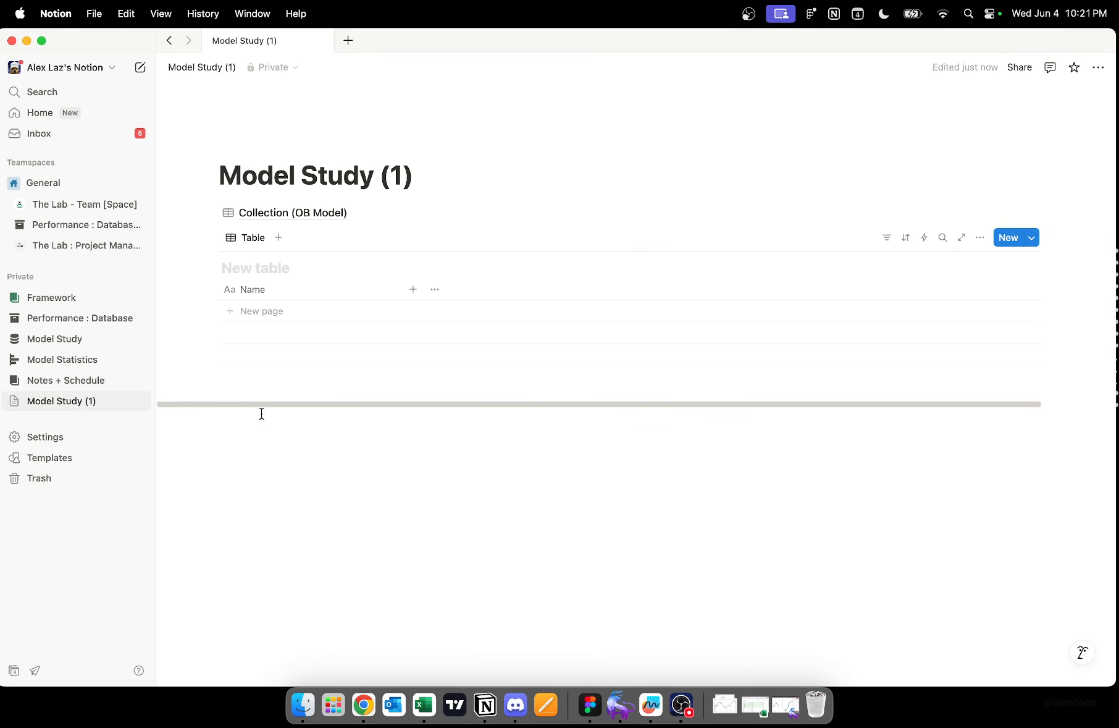
# Step: Insert a second table-view database below the first untitled one
pyautogui.click(261, 437)
pyautogui.write('/TABLE')
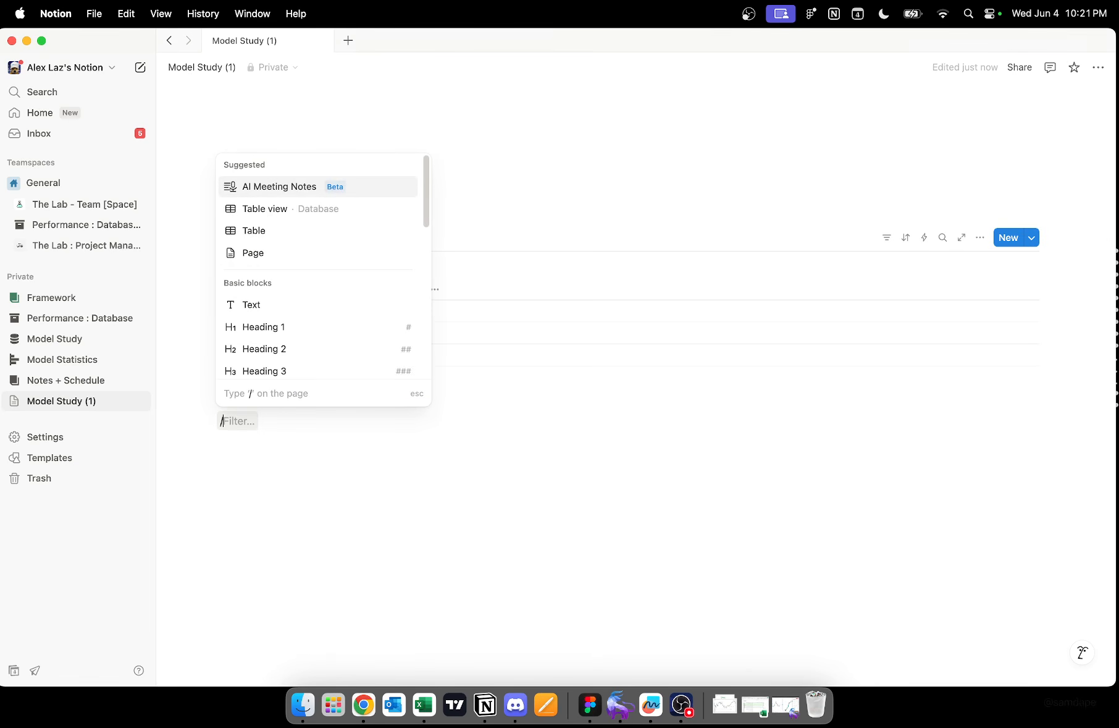
pyautogui.press('Down')
pyautogui.press('Down')
pyautogui.press('Up')
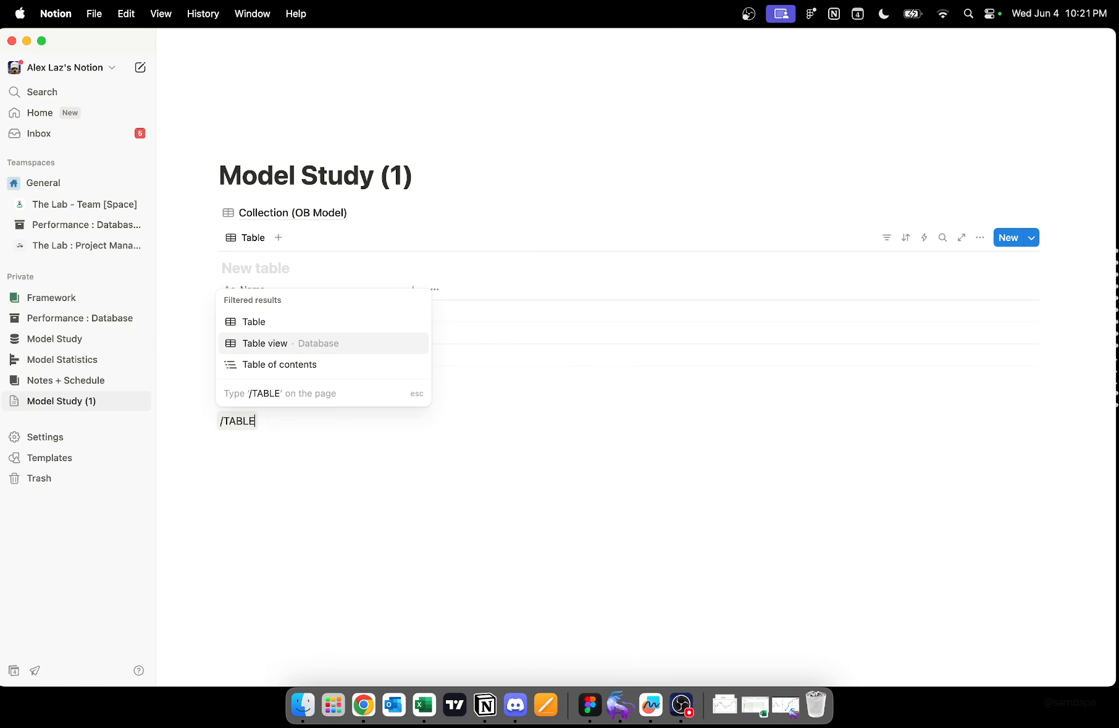
pyautogui.press('Return')
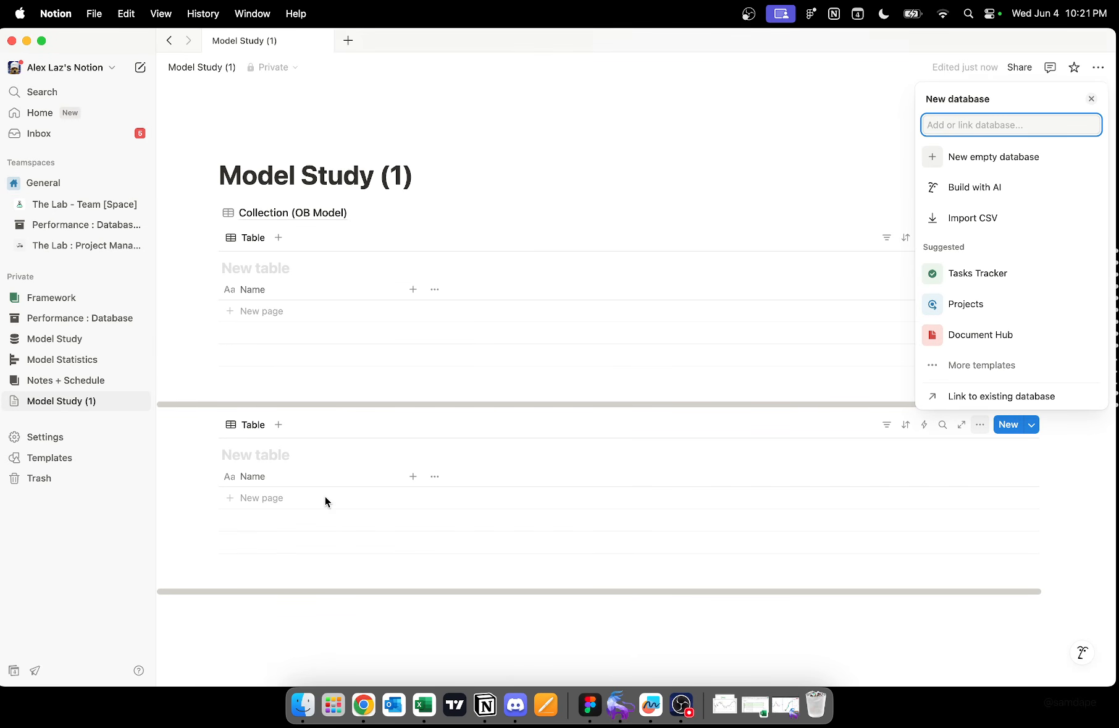
pyautogui.click(344, 590)
# Step: Insert a third table-view database at the end of the Model Study (1) page
pyautogui.scroll(-2, 494, 494)
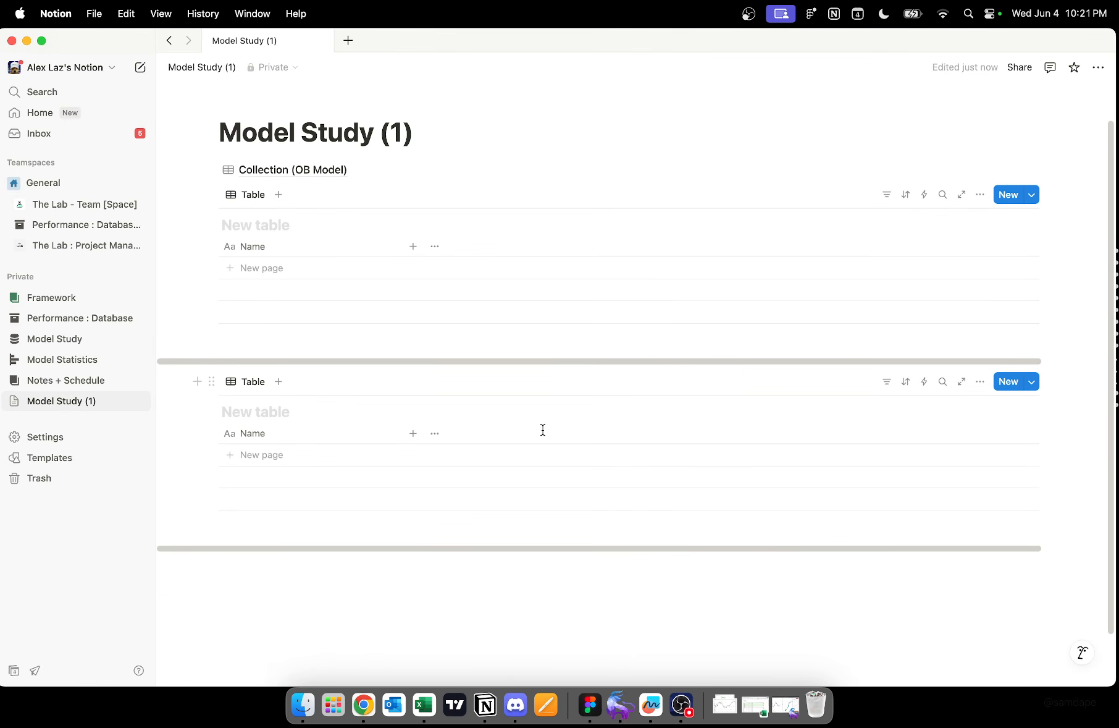
pyautogui.scroll(2, 363, 262)
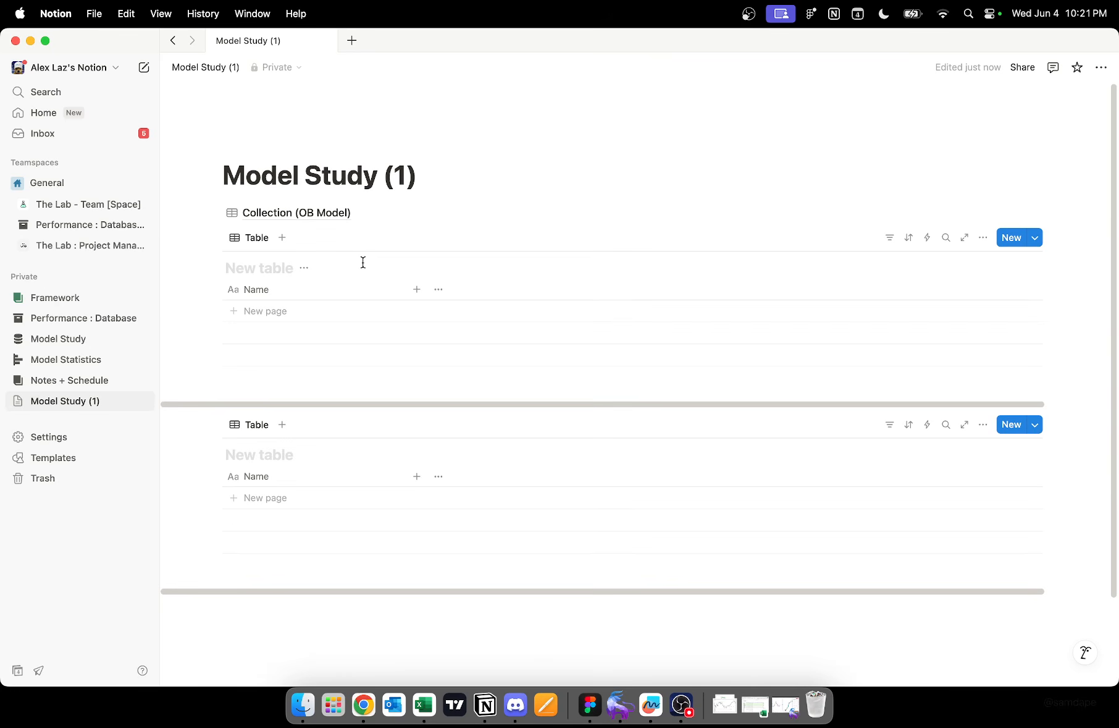
pyautogui.scroll(-4, 294, 364)
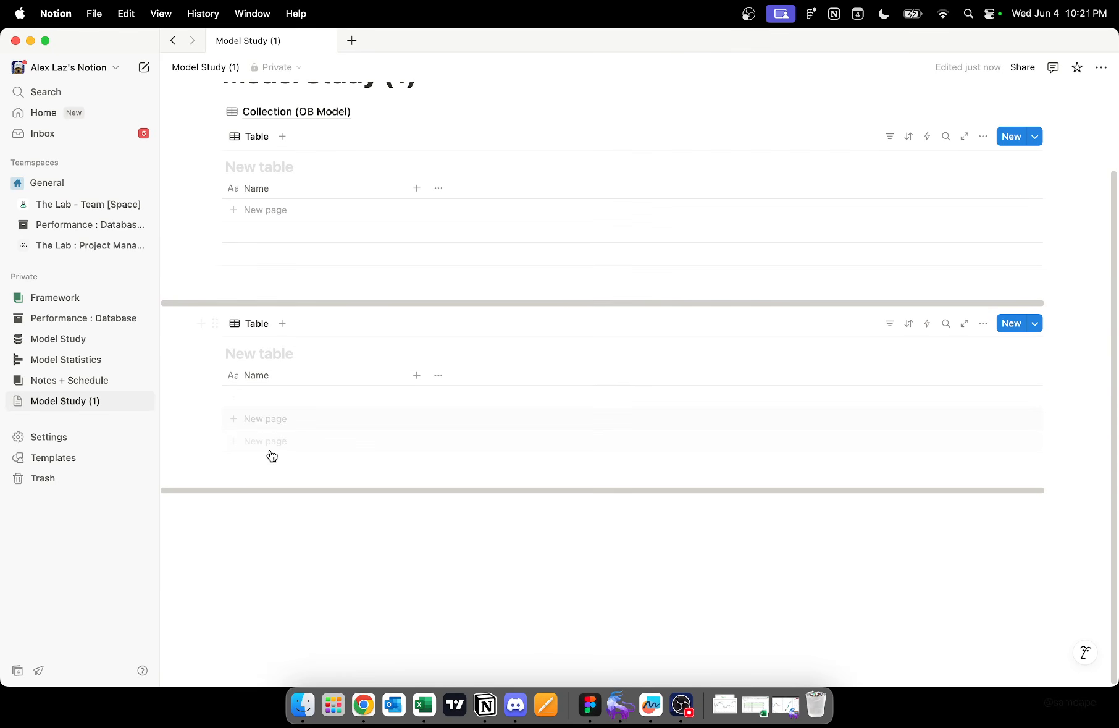
pyautogui.click(249, 503)
pyautogui.write('/table')
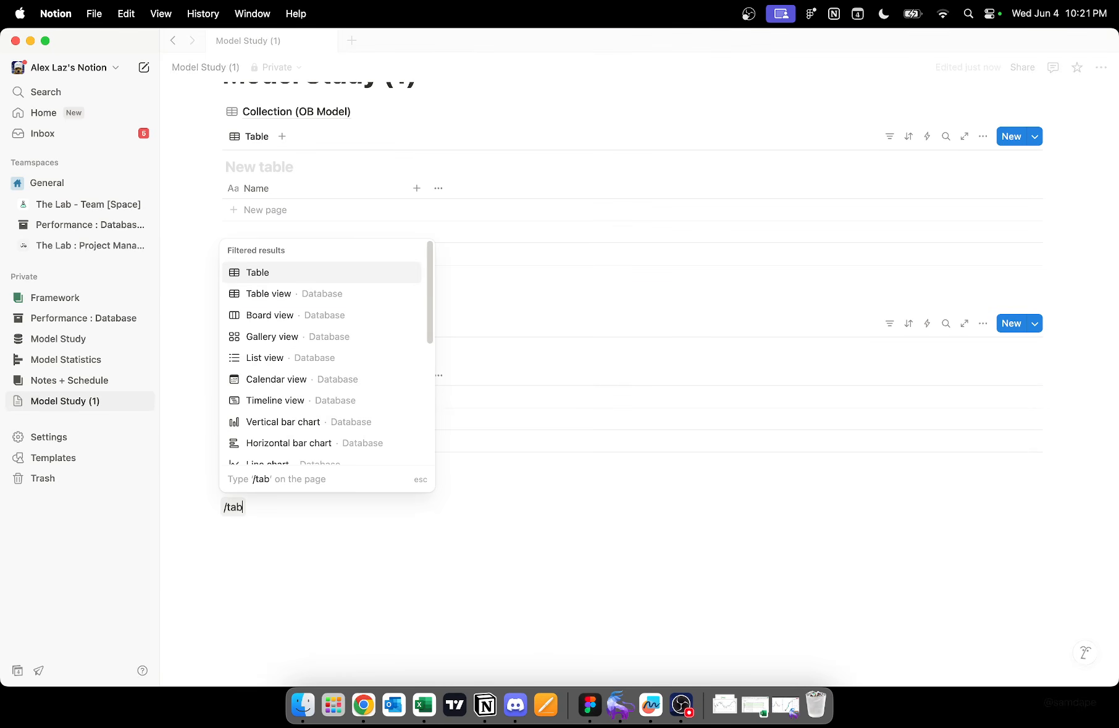
pyautogui.click(282, 430)
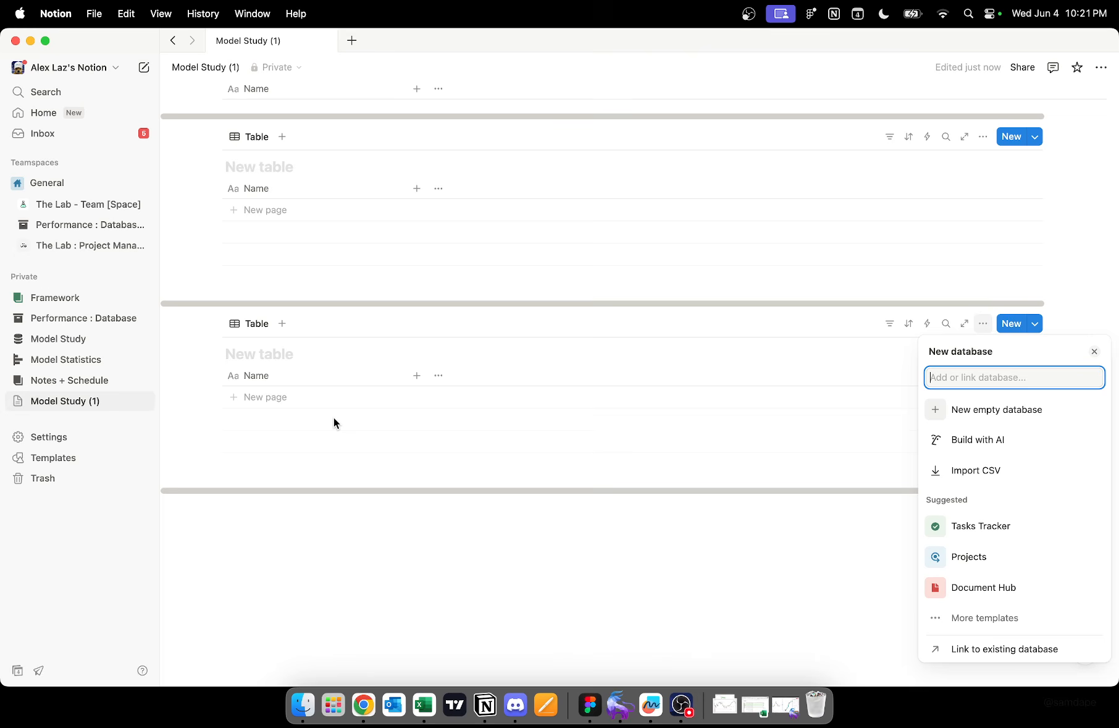
pyautogui.click(417, 540)
# Step: Title the first inline database "Configuration" and rename its Name column to "Type"
pyautogui.scroll(10, 417, 540)
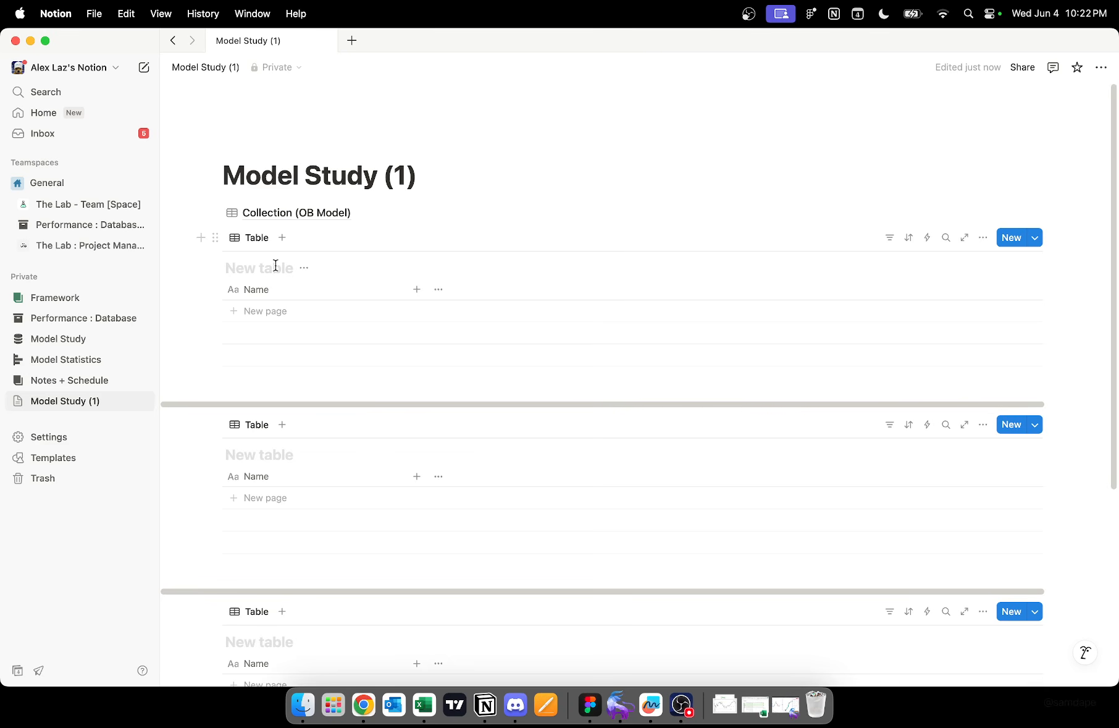
pyautogui.press('capslock')
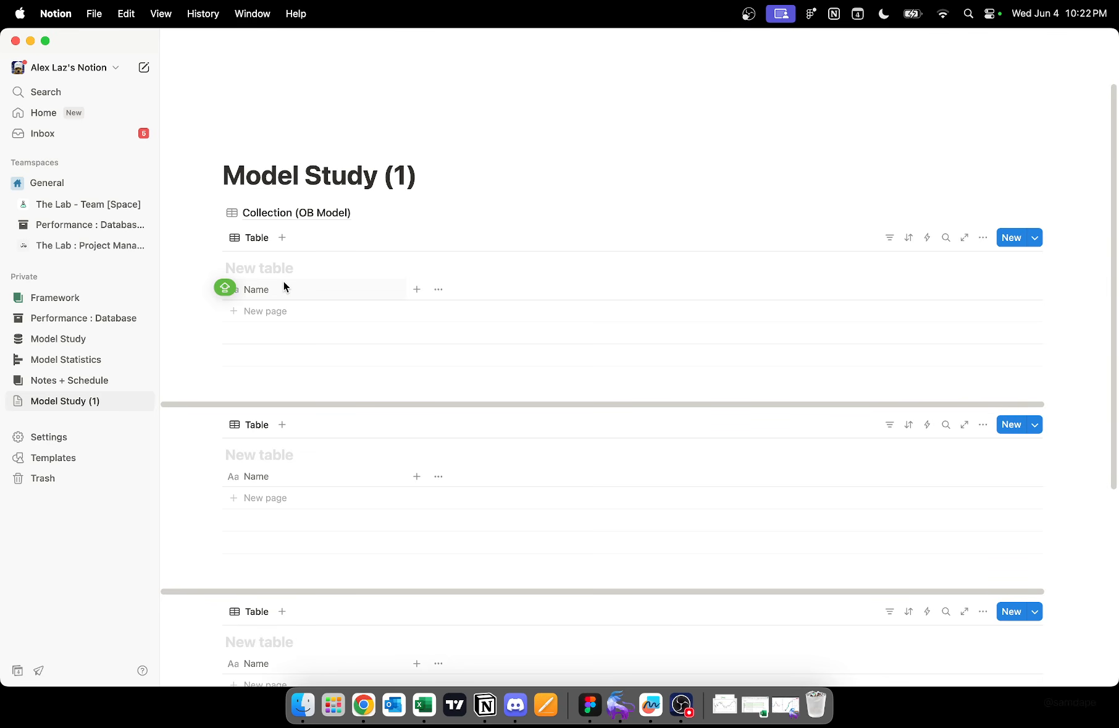
pyautogui.write('Configuari')
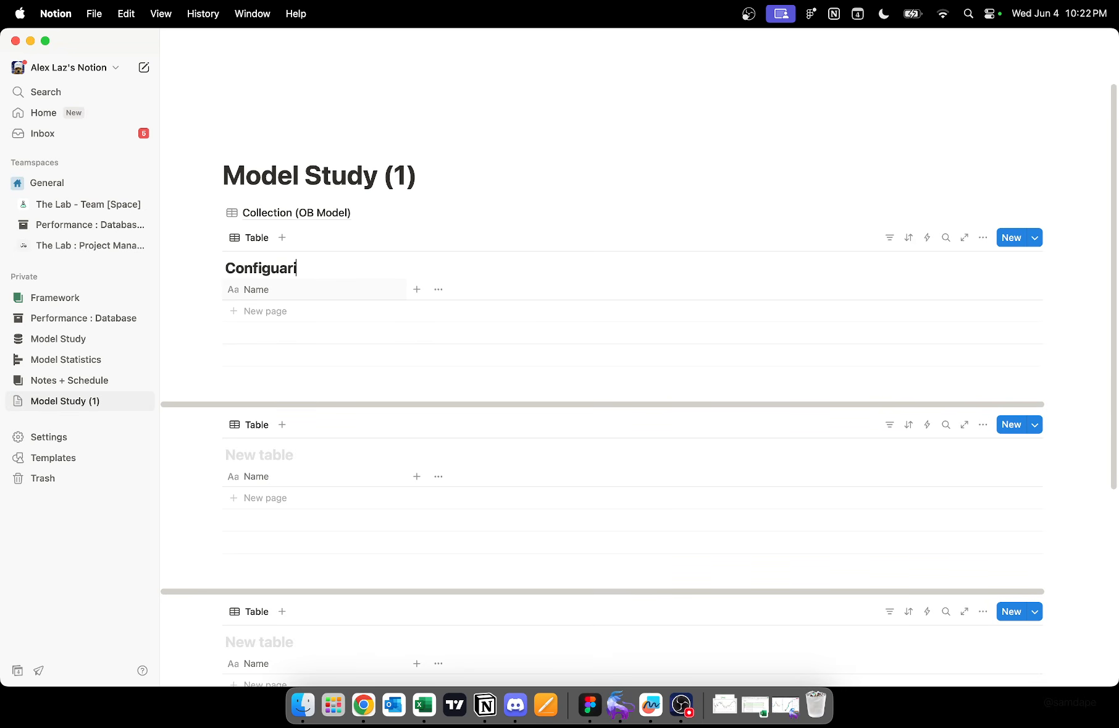
pyautogui.click(285, 288)
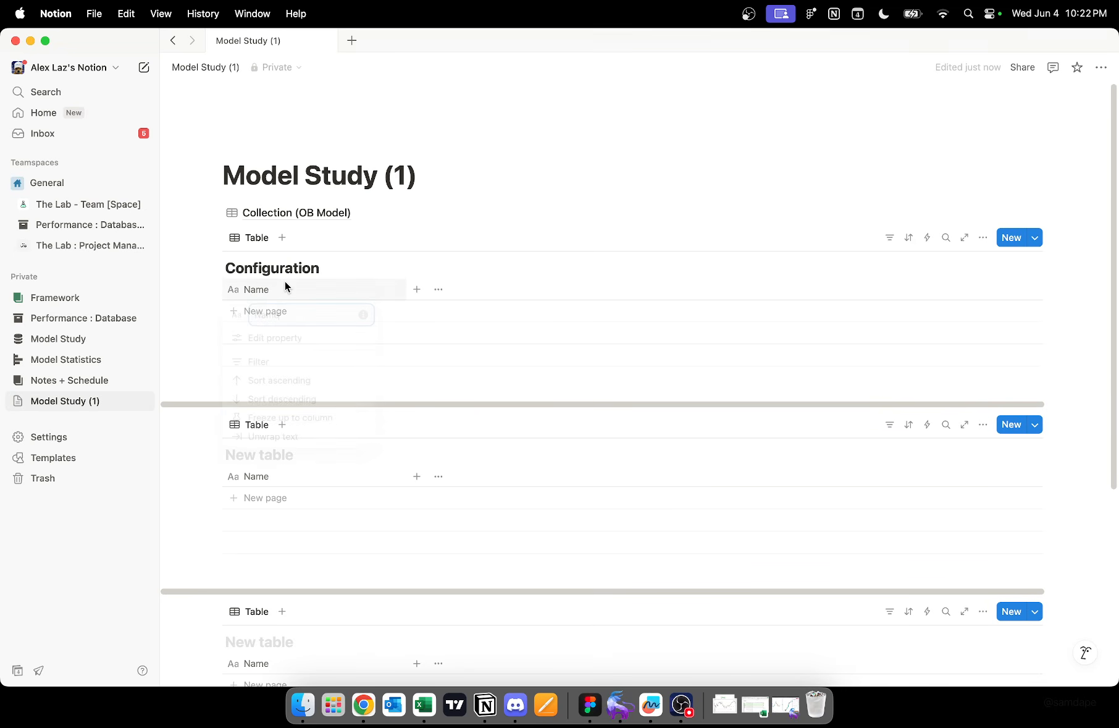
pyautogui.write('Type')
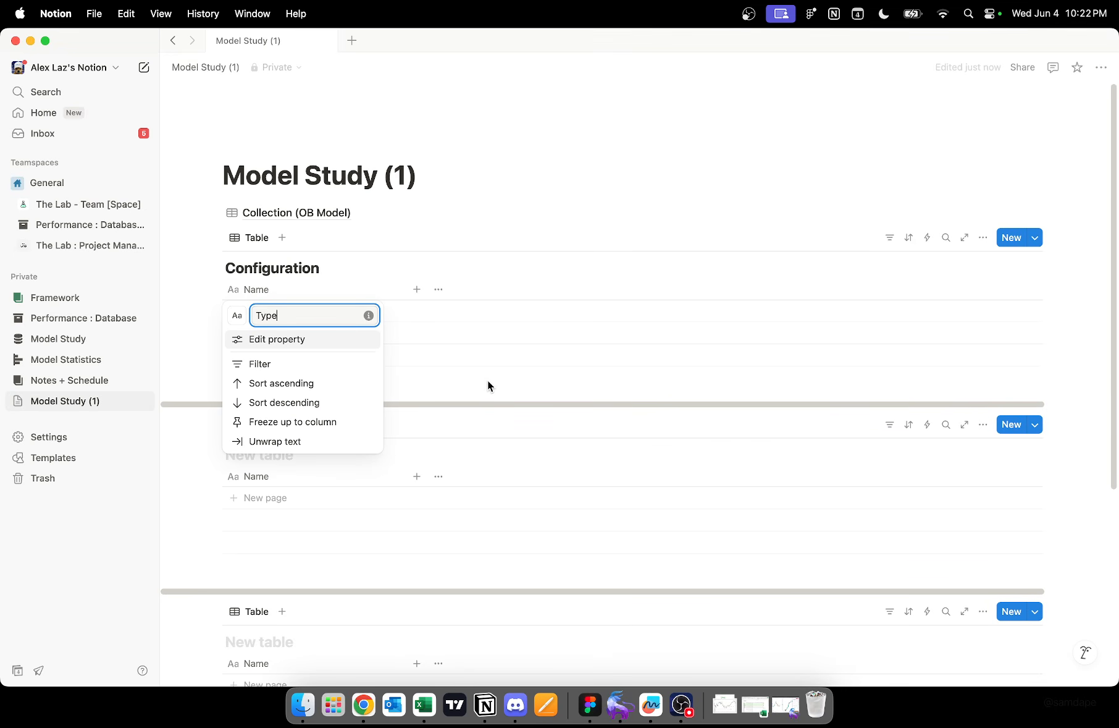
pyautogui.press('Return')
# Step: Add the rows "Config. A", "Config. B" and "Config. C" to the Configuration database
pyautogui.click(295, 309)
pyautogui.write('Config. A')
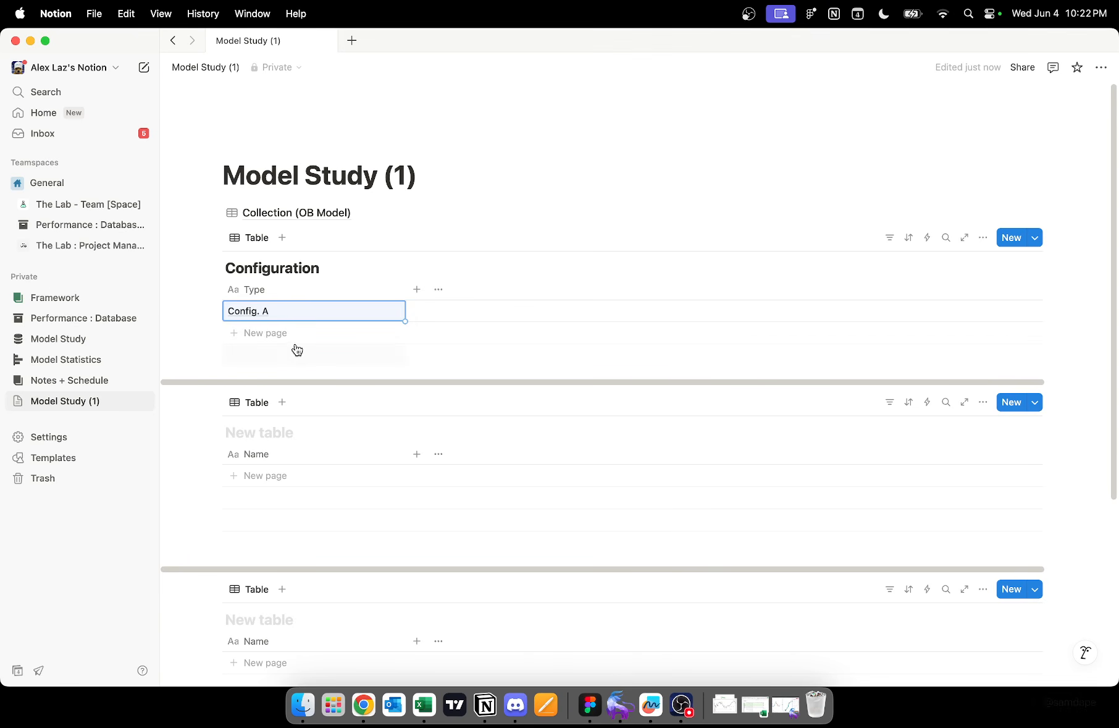
pyautogui.click(296, 336)
pyautogui.write('Config. B')
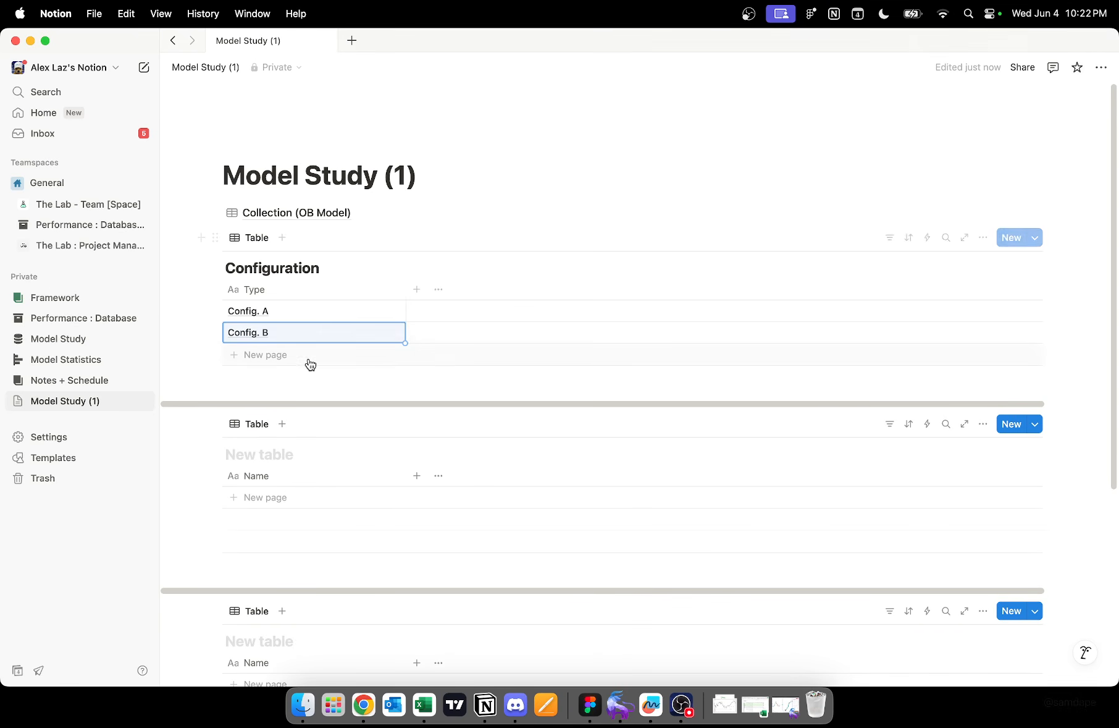
pyautogui.click(306, 362)
pyautogui.write('Config.')
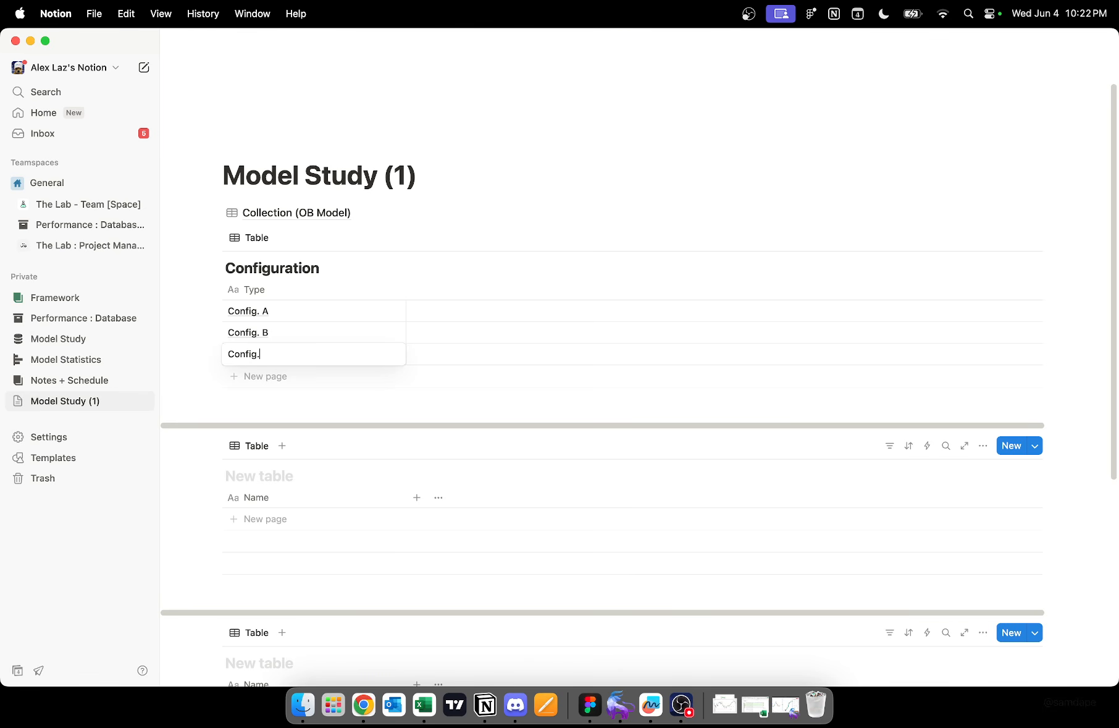
pyautogui.write(' C')
# Step: Title the second inline database "Position" and add the rows "Long" and "Short" to it
pyautogui.click(283, 475)
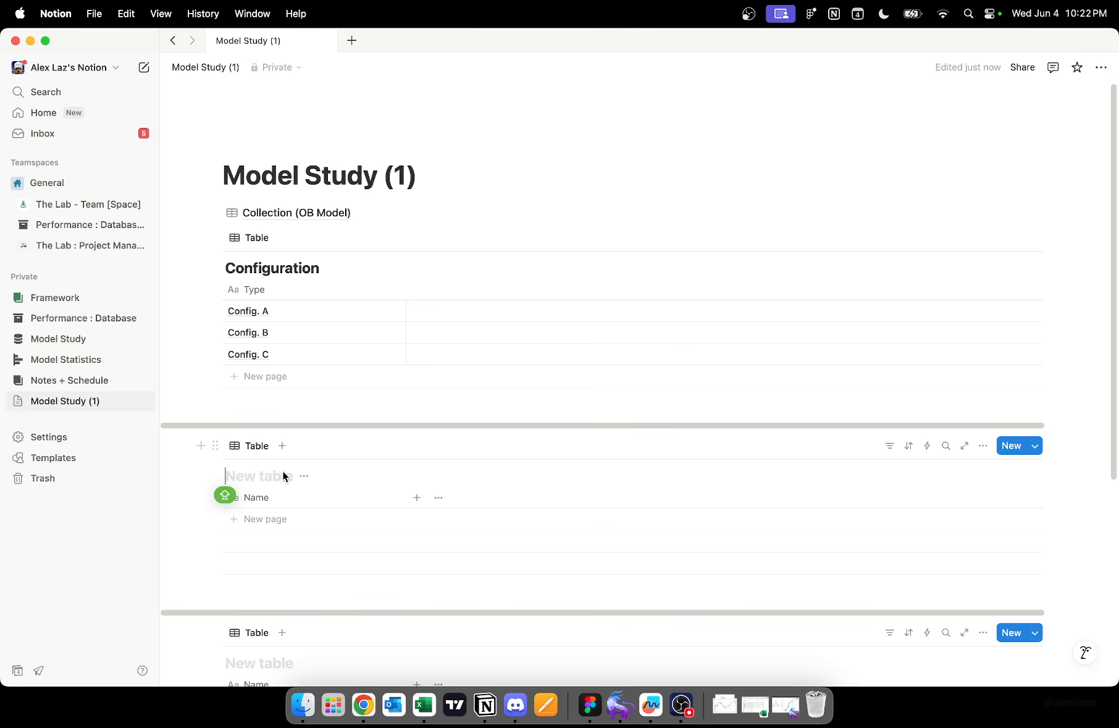
pyautogui.write('Position')
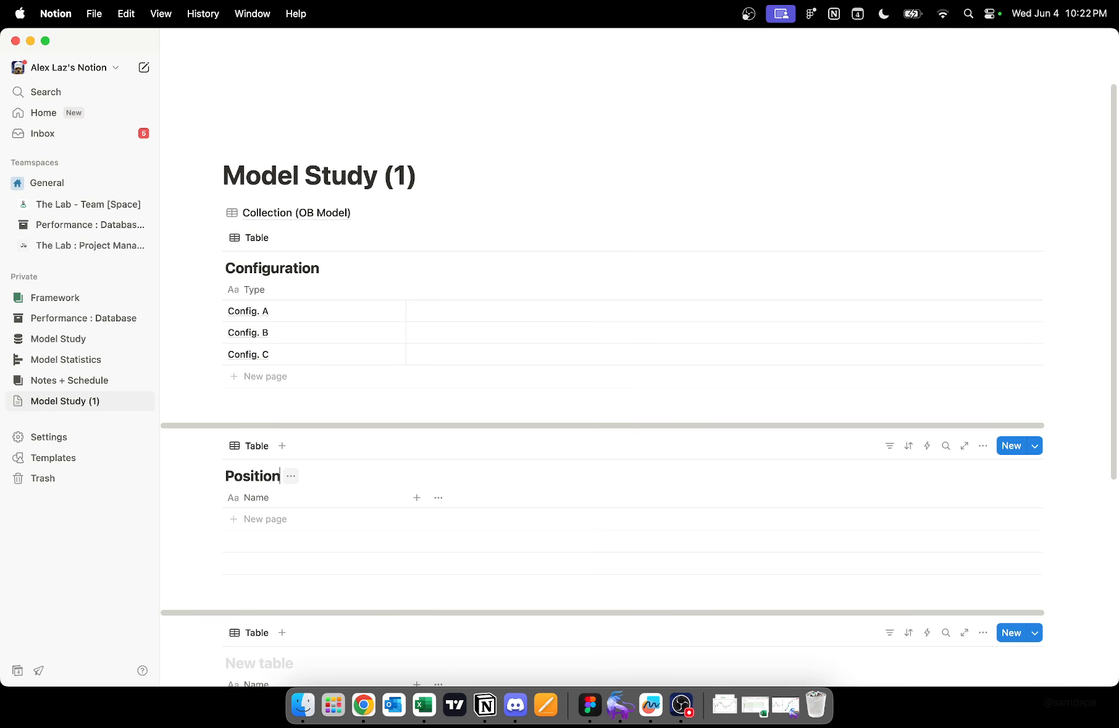
pyautogui.click(311, 494)
pyautogui.click(283, 517)
pyautogui.click(281, 517)
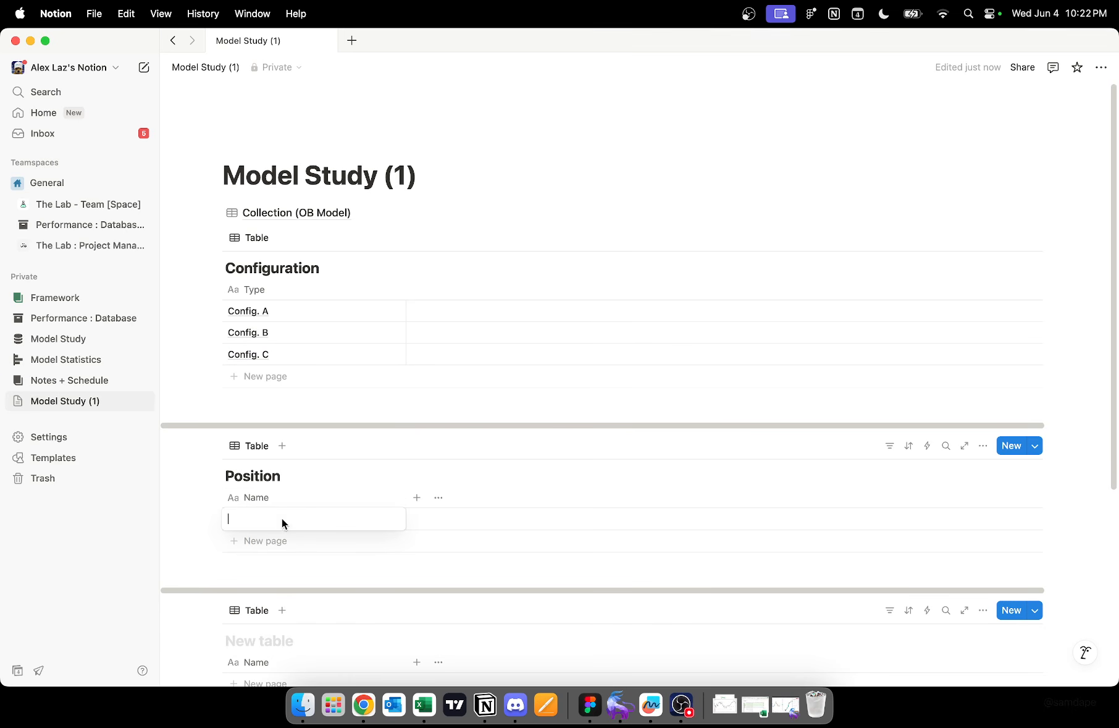
pyautogui.write('Long')
pyautogui.press('Return')
pyautogui.click(297, 538)
pyautogui.write('Short')
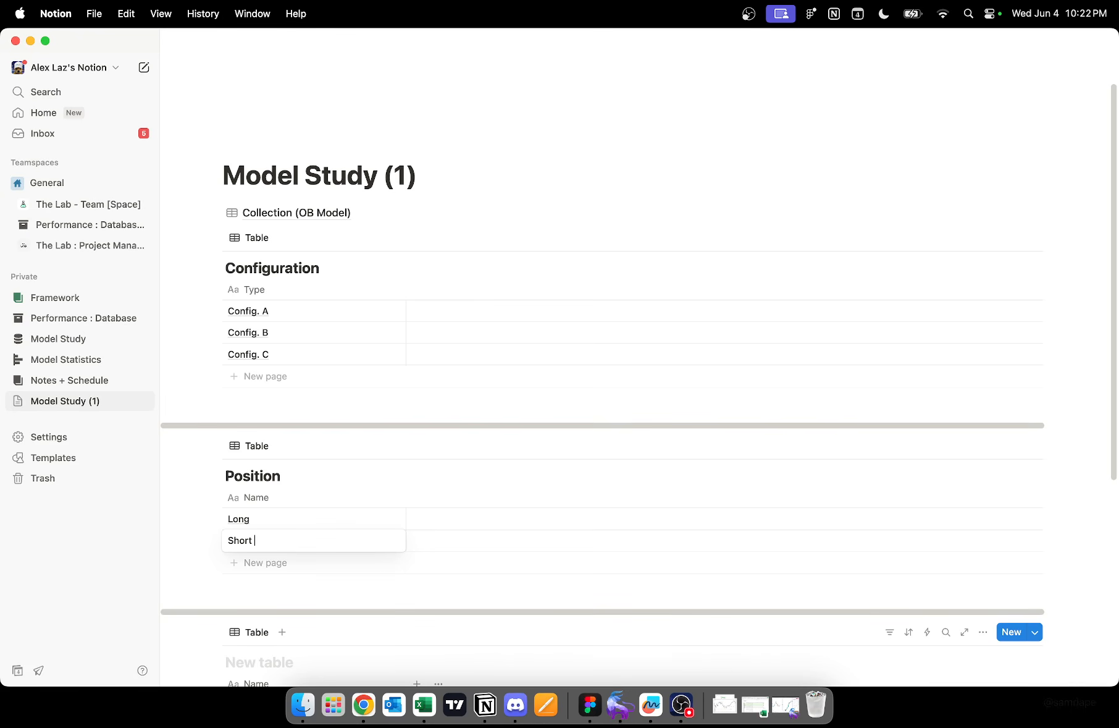
pyautogui.press('Escape')
# Step: Title the third inline database "Higher Timeframe Array"
pyautogui.scroll(-3, 319, 580)
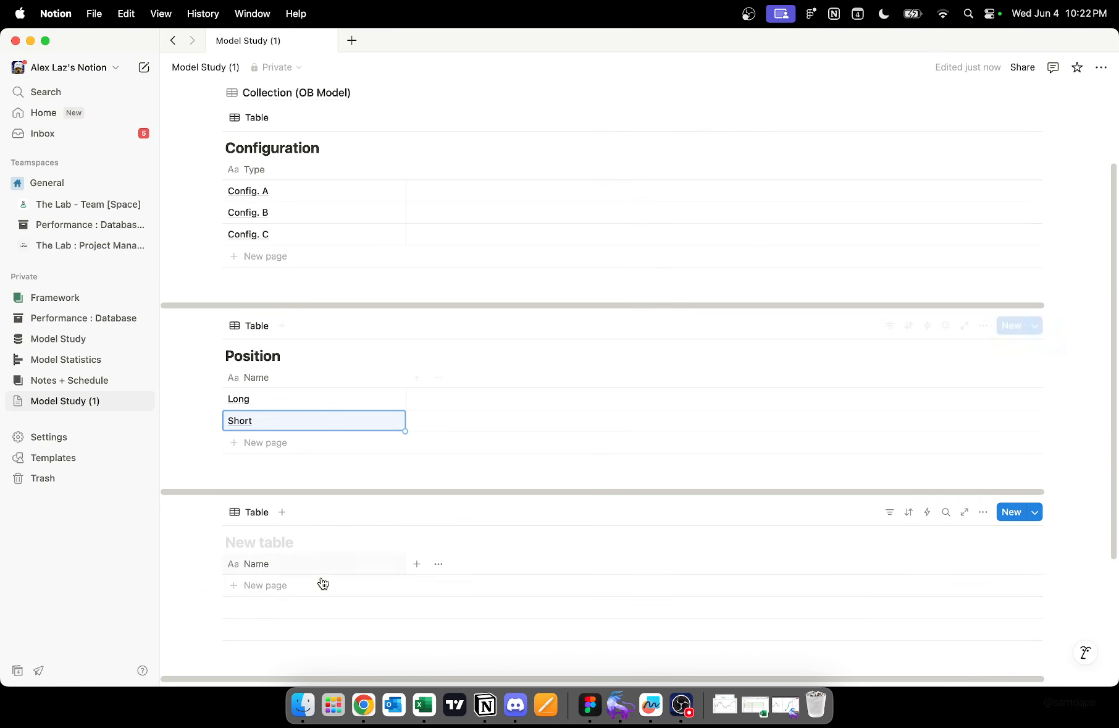
pyautogui.click(293, 543)
pyautogui.write('Higher T')
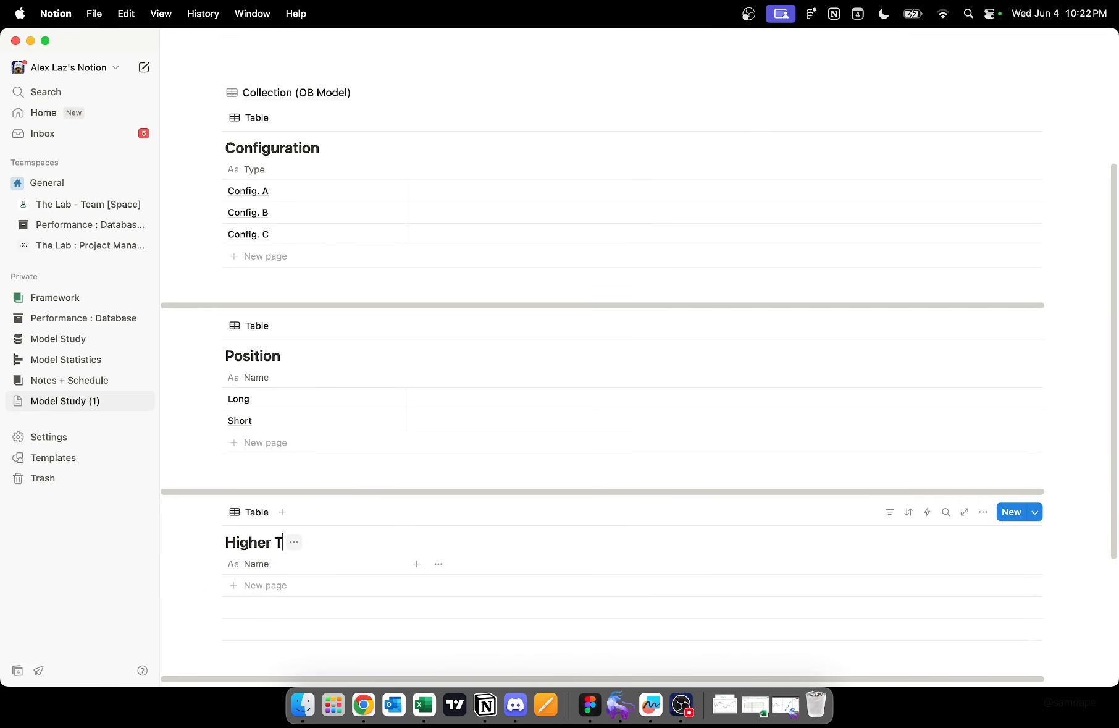
pyautogui.write('imeframe Array')
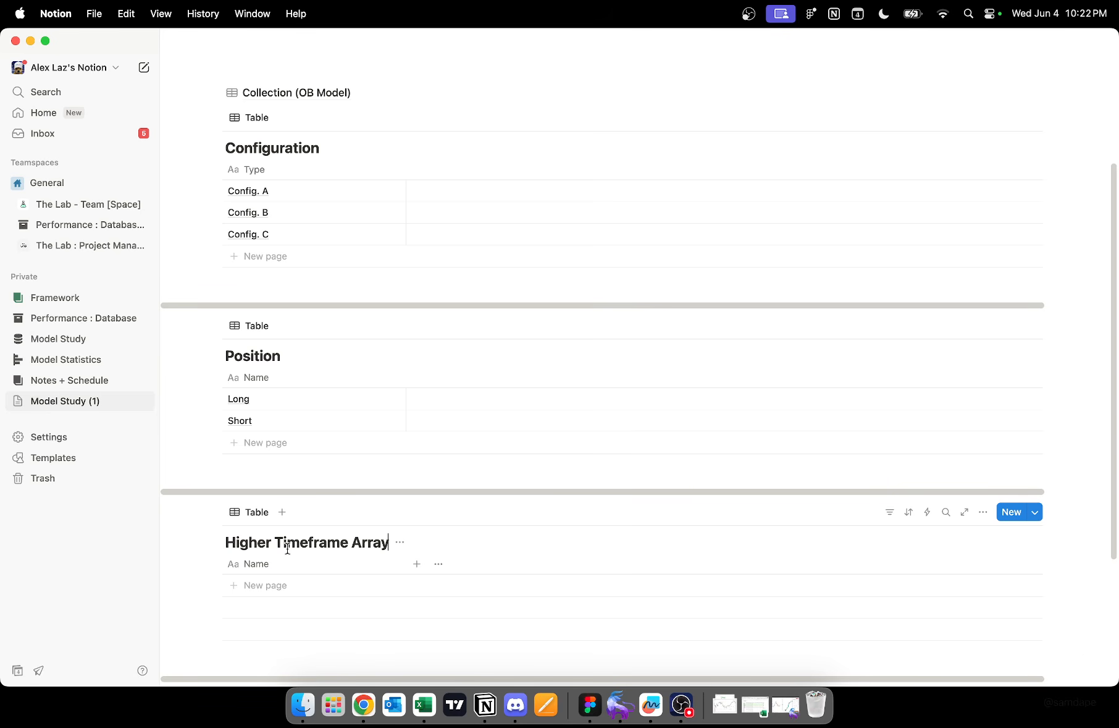
# Step: Rename the Name column of the Higher Timeframe Array database to "Array"
pyautogui.click(265, 561)
pyautogui.press('BackSpace')
pyautogui.write('Ar')
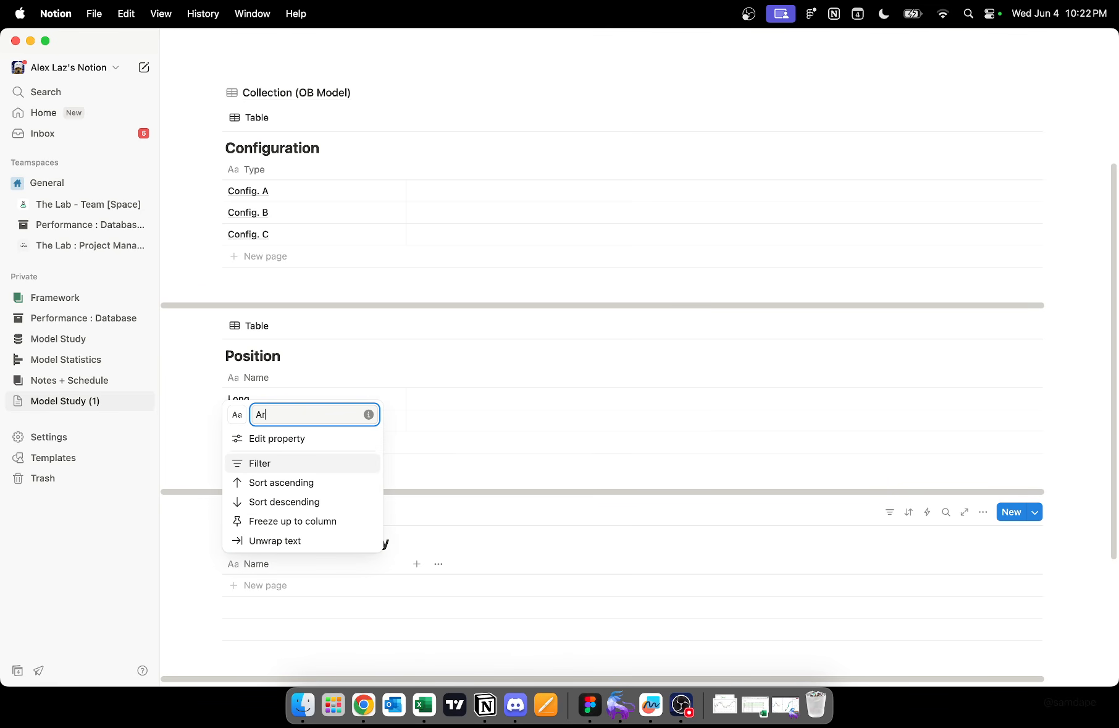
pyautogui.write('ray')
pyautogui.press('Return')
# Step: Rename the Name column of the Position database to "Direction"
pyautogui.click(322, 378)
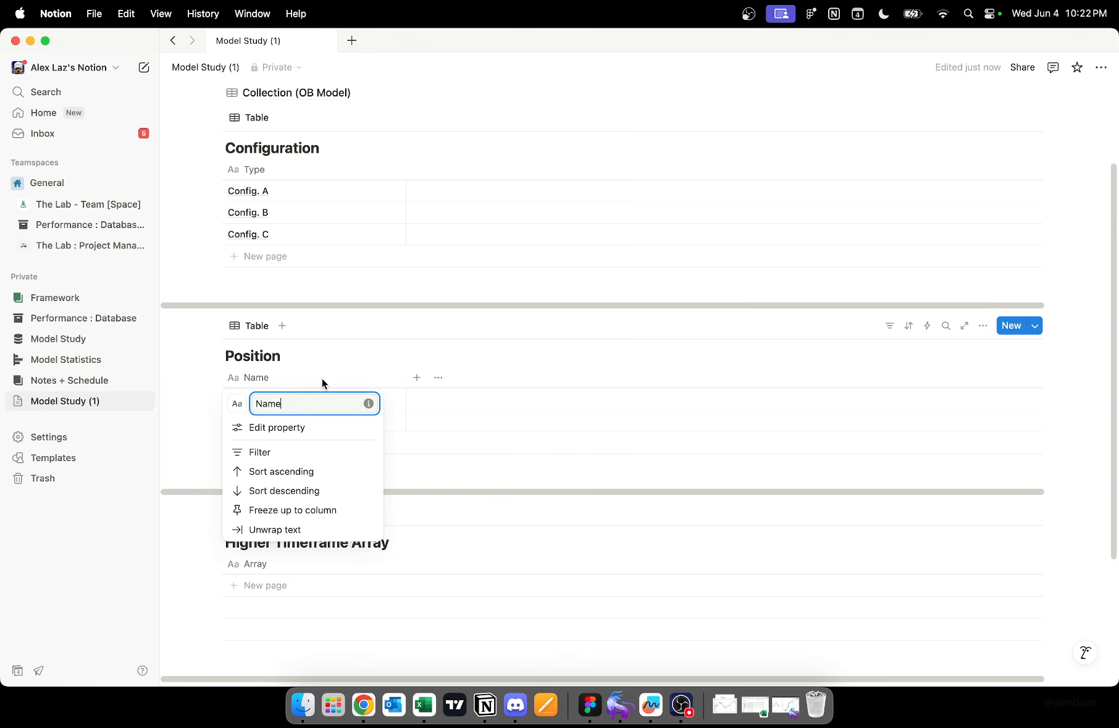
pyautogui.press('BackSpace')
pyautogui.press('BackSpace')
pyautogui.press('BackSpace')
pyautogui.press('BackSpace')
pyautogui.write('p')
pyautogui.press('BackSpace')
pyautogui.press('capslock')
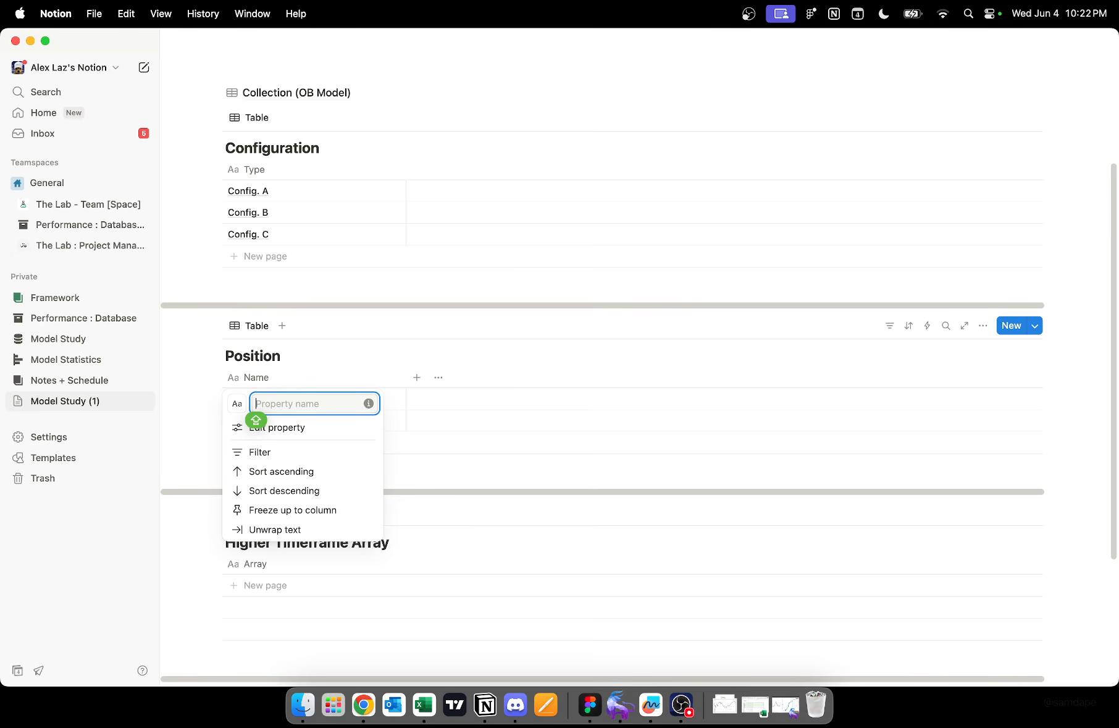
pyautogui.write('Direction')
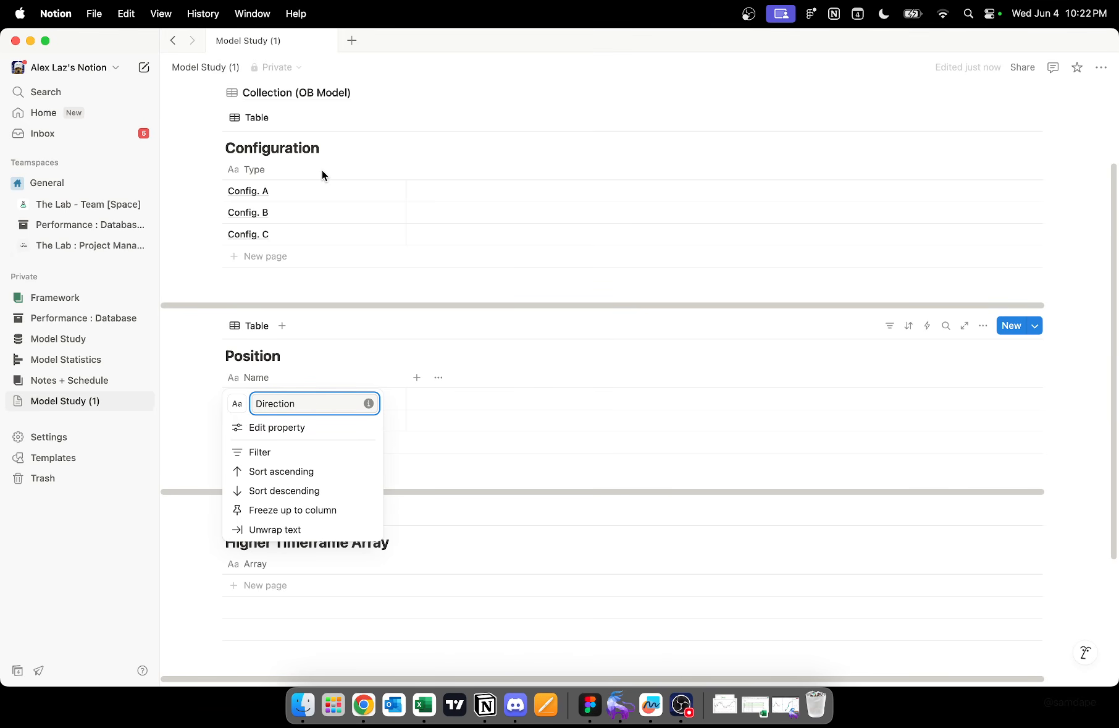
pyautogui.press('Return')
# Step: Collapse the navigation sidebar so the page uses the full window width
pyautogui.scroll(2, 285, 173)
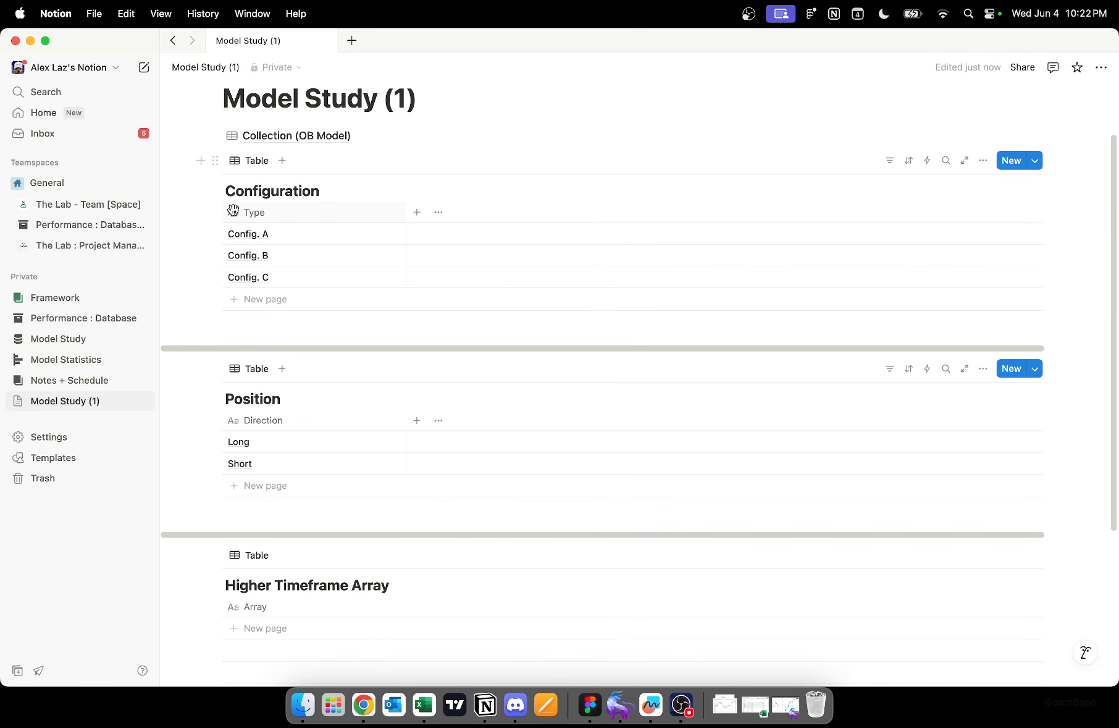
pyautogui.scroll(-2, 250, 500)
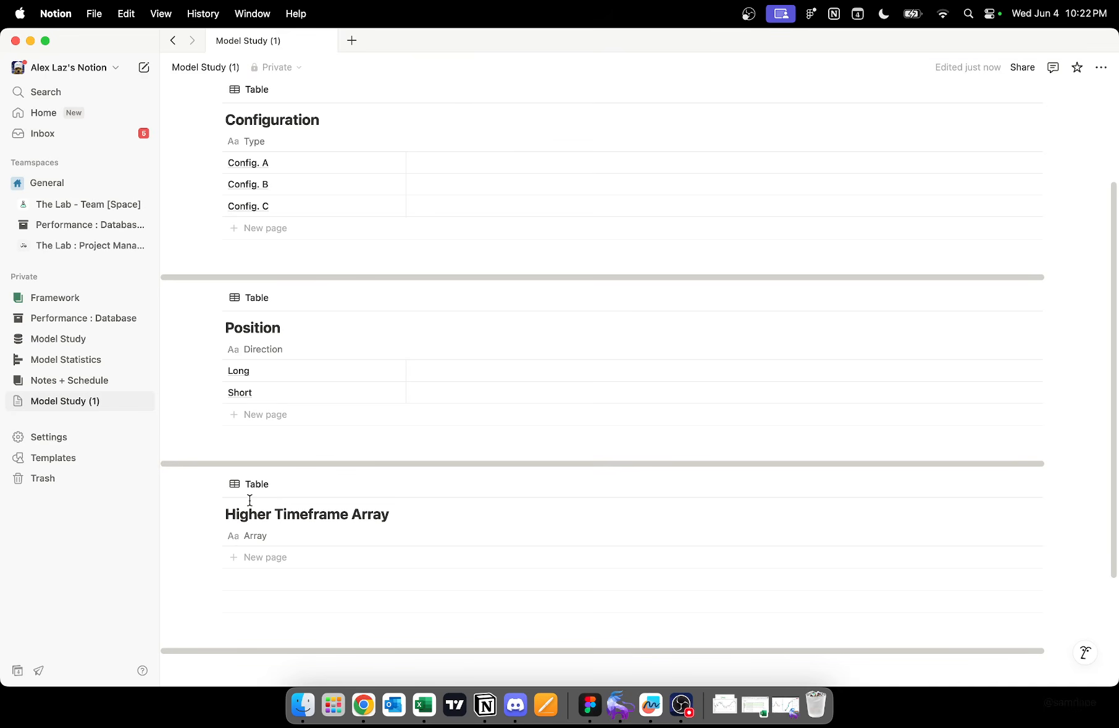
pyautogui.moveTo(162, 412); pyautogui.dragTo(168, 414)
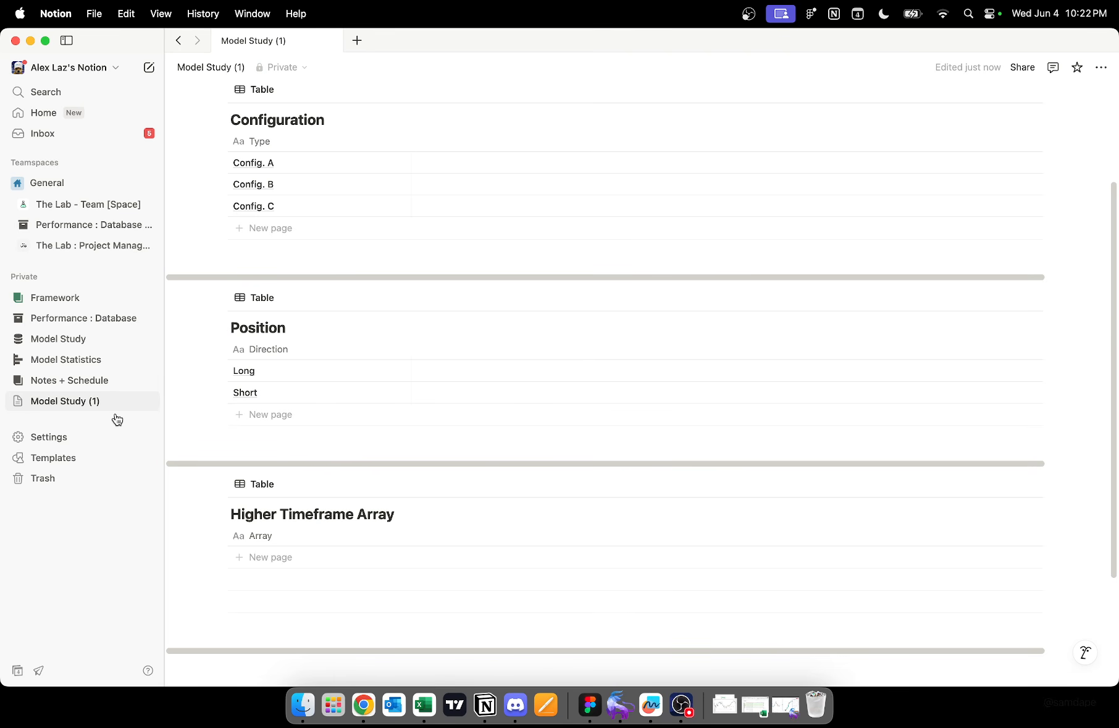
pyautogui.click(165, 433)
# Step: Add the rows "Internal", "External" and "Orderblock" to the Higher Timeframe Array database
pyautogui.scroll(4, 272, 438)
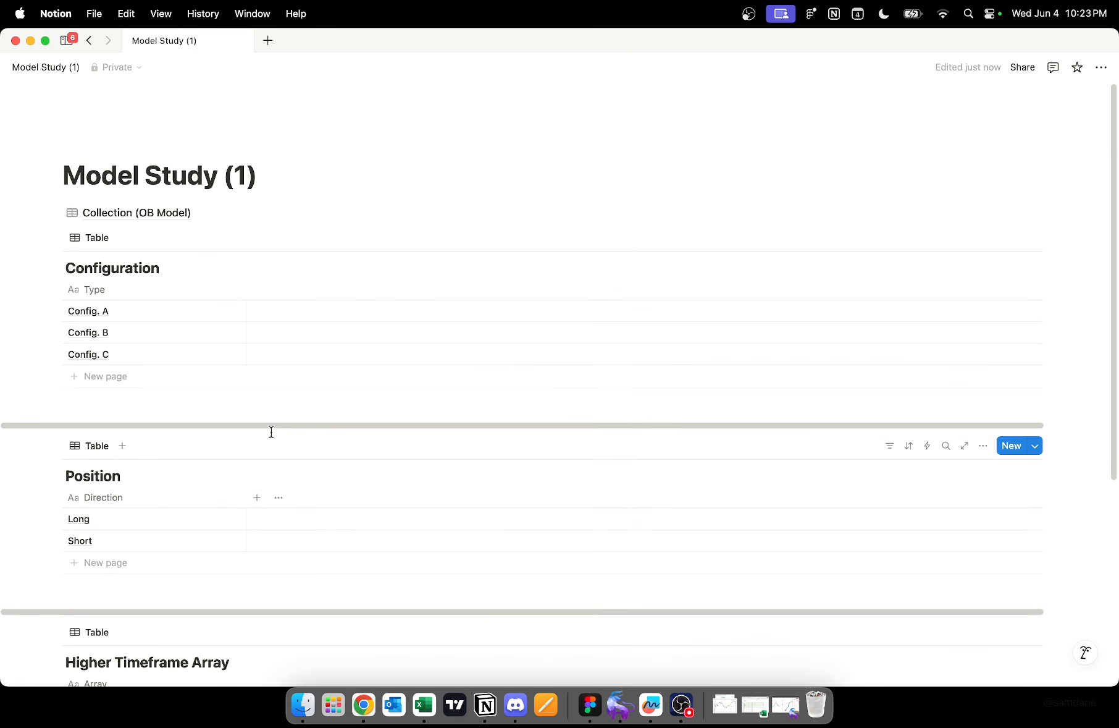
pyautogui.scroll(-6, 278, 445)
pyautogui.scroll(4, 291, 471)
pyautogui.scroll(-1, 290, 470)
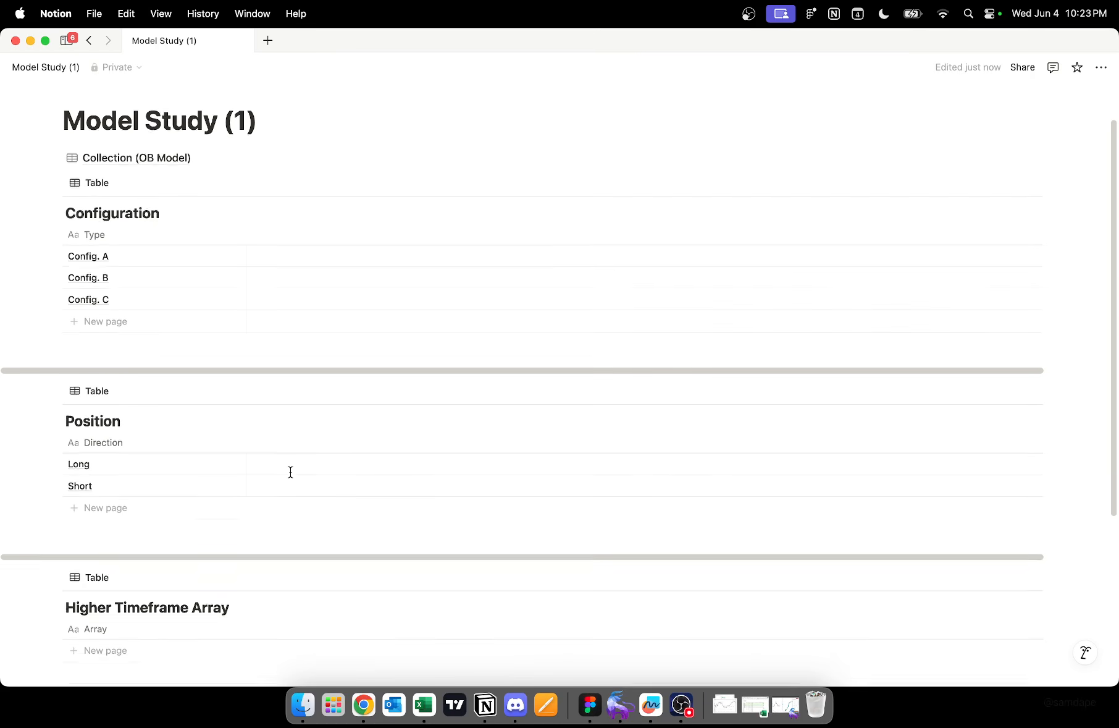
pyautogui.click(155, 581)
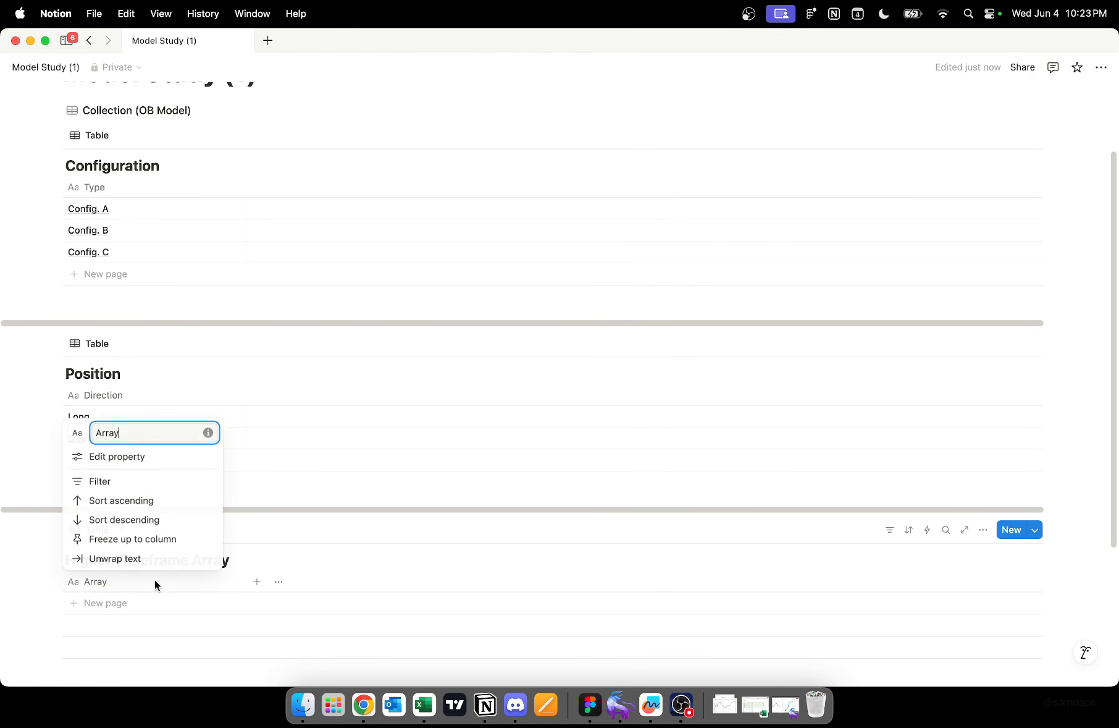
pyautogui.click(155, 603)
pyautogui.click(148, 602)
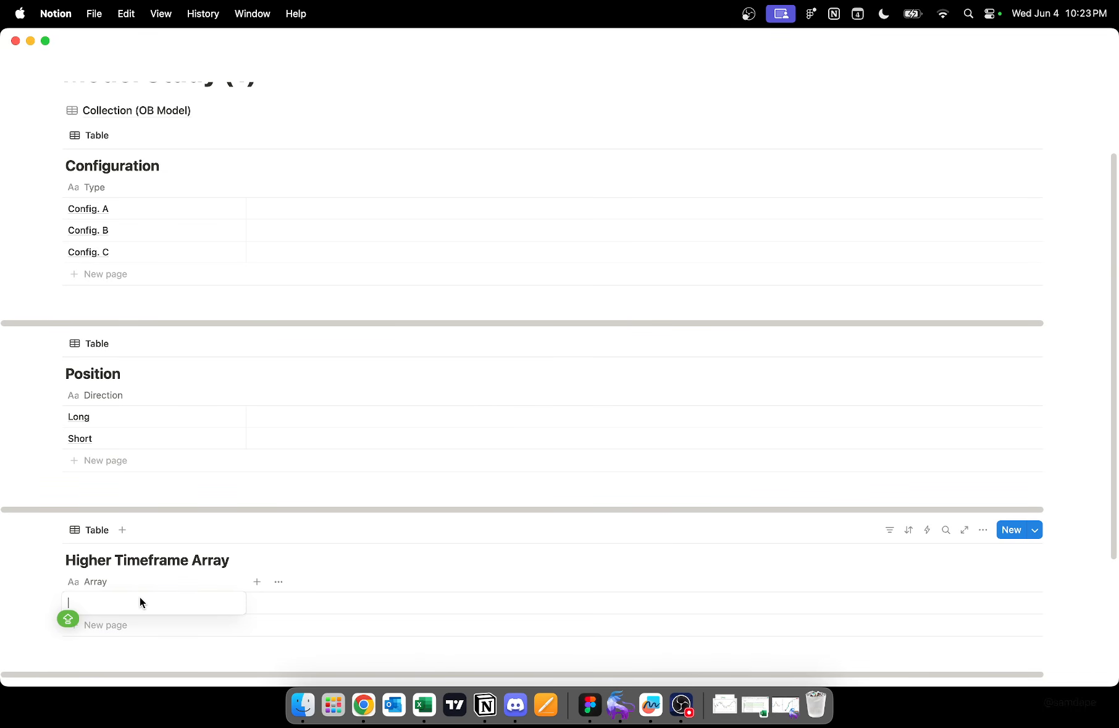
pyautogui.write('Internal')
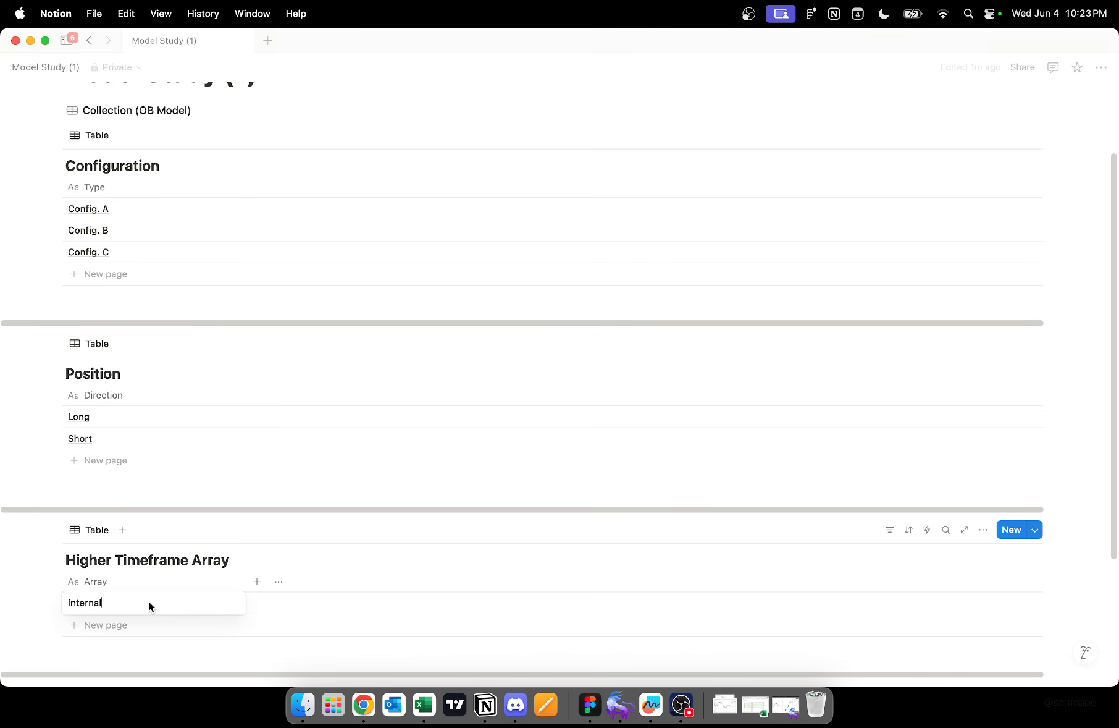
pyautogui.press('Return')
pyautogui.click(136, 626)
pyautogui.write('e')
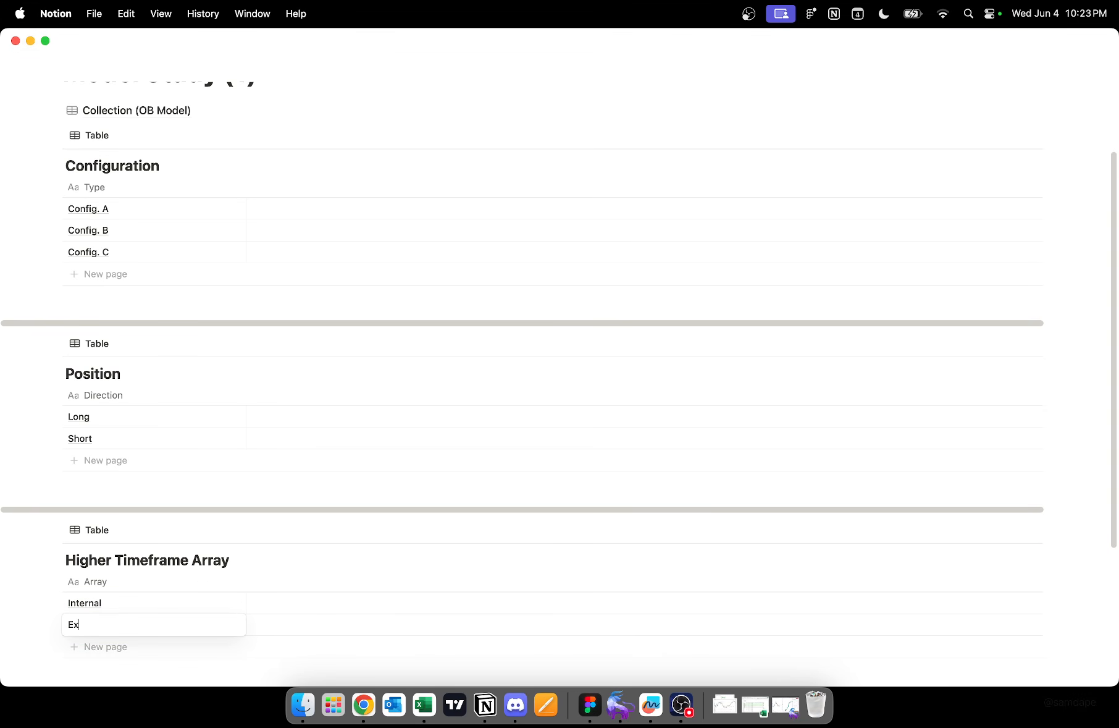
pyautogui.write('xternal')
pyautogui.press('Return')
pyautogui.click(150, 646)
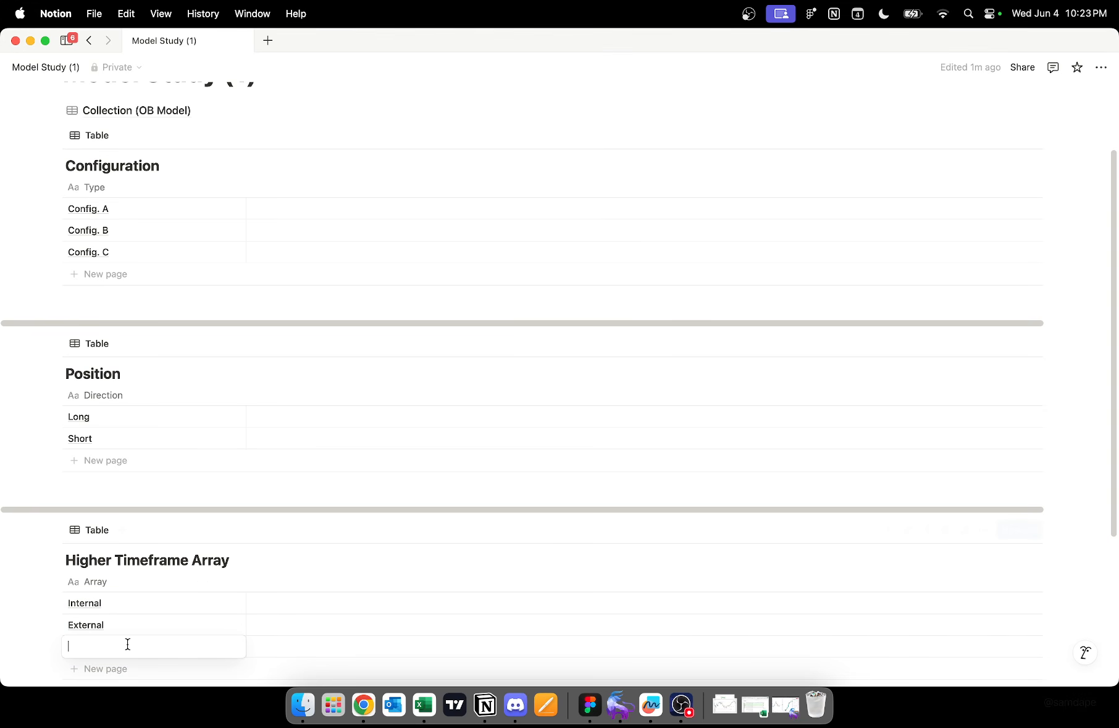
pyautogui.write('Orderbloc')
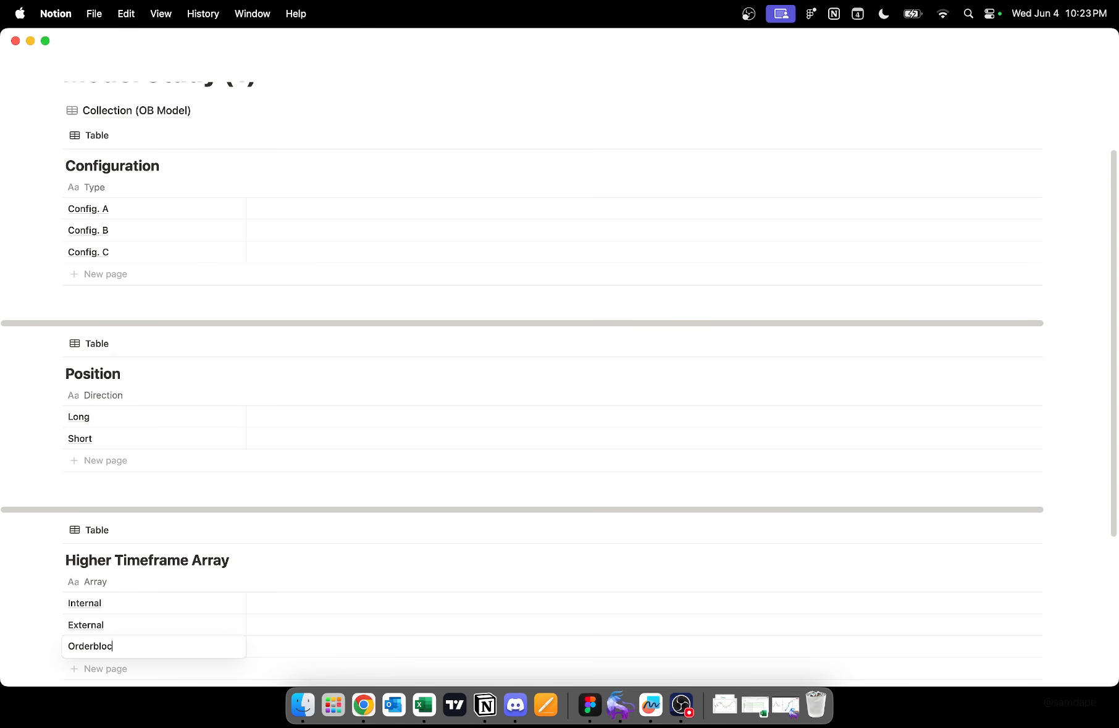
pyautogui.write('k')
pyautogui.press('Escape')
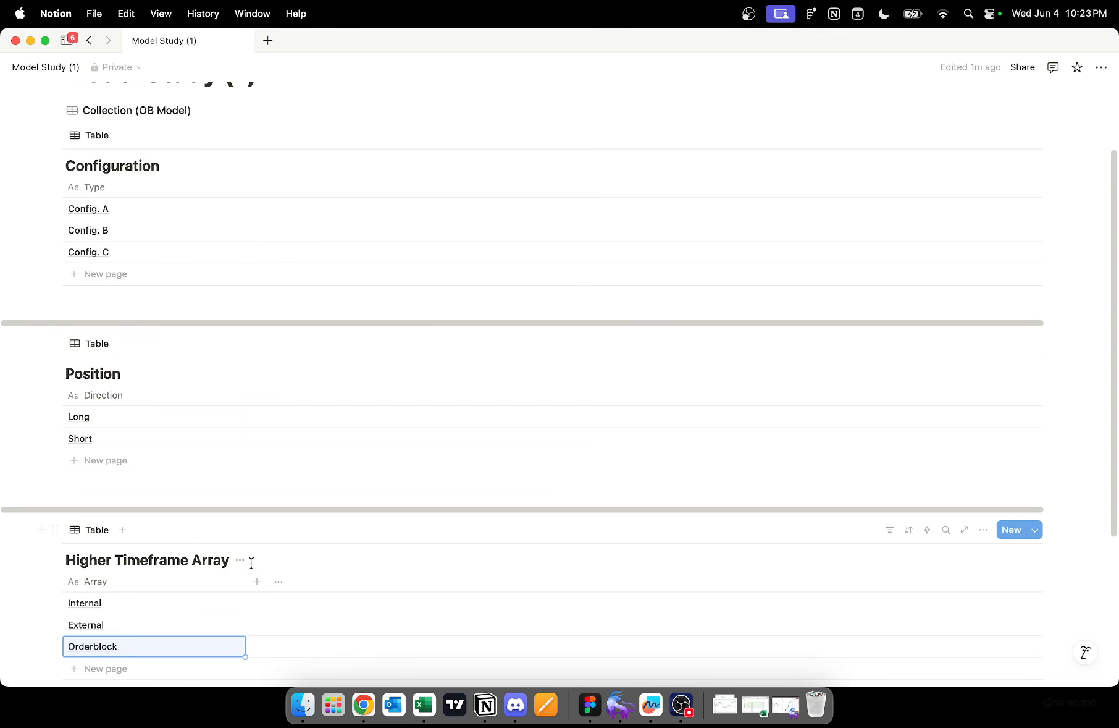
# Step: Open the Collection (OB Model) database from the Model Study (1) page
pyautogui.scroll(3, 251, 565)
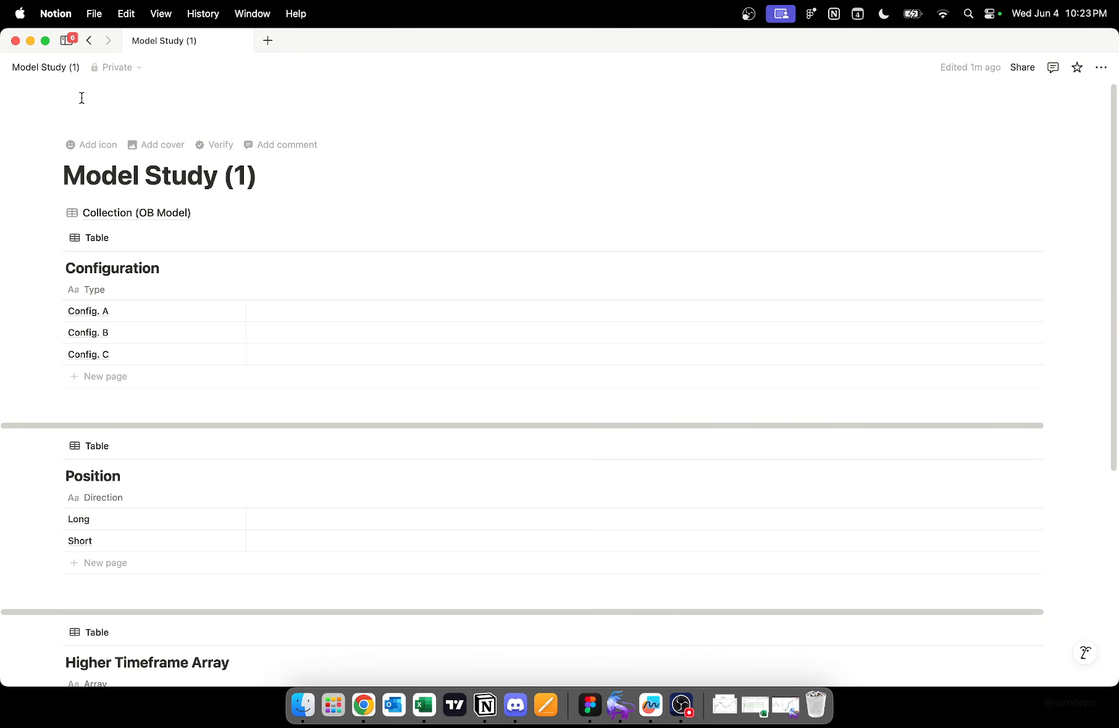
pyautogui.scroll(-4, 155, 235)
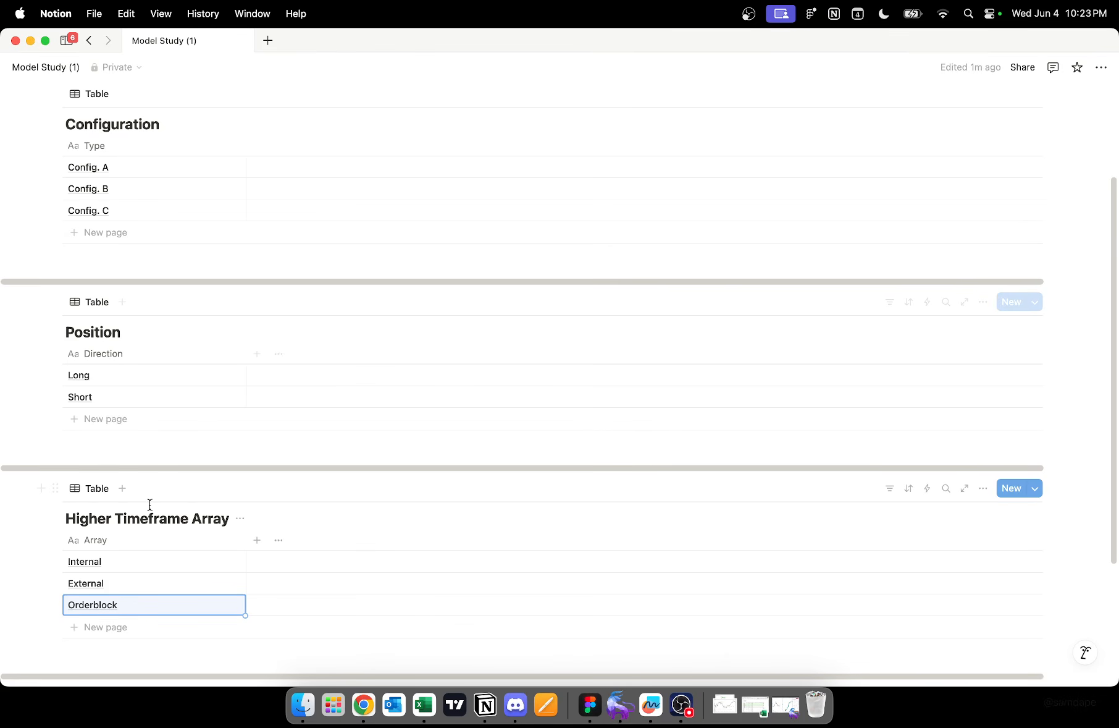
pyautogui.scroll(-4, 149, 509)
pyautogui.scroll(8, 161, 501)
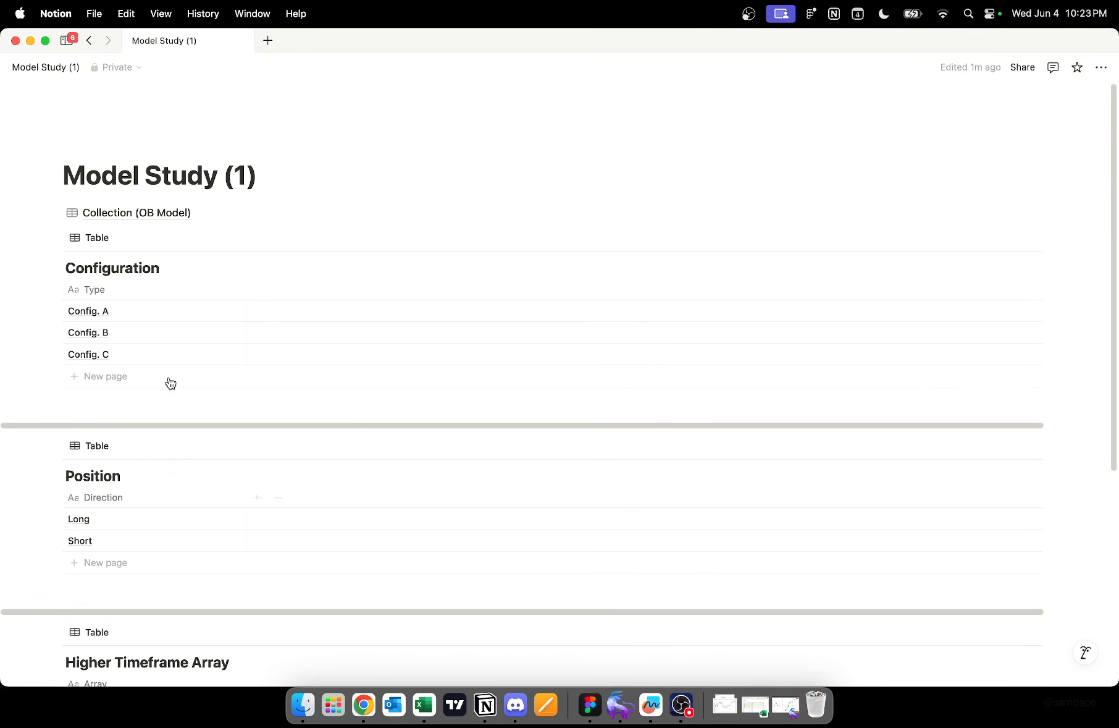
pyautogui.click(156, 213)
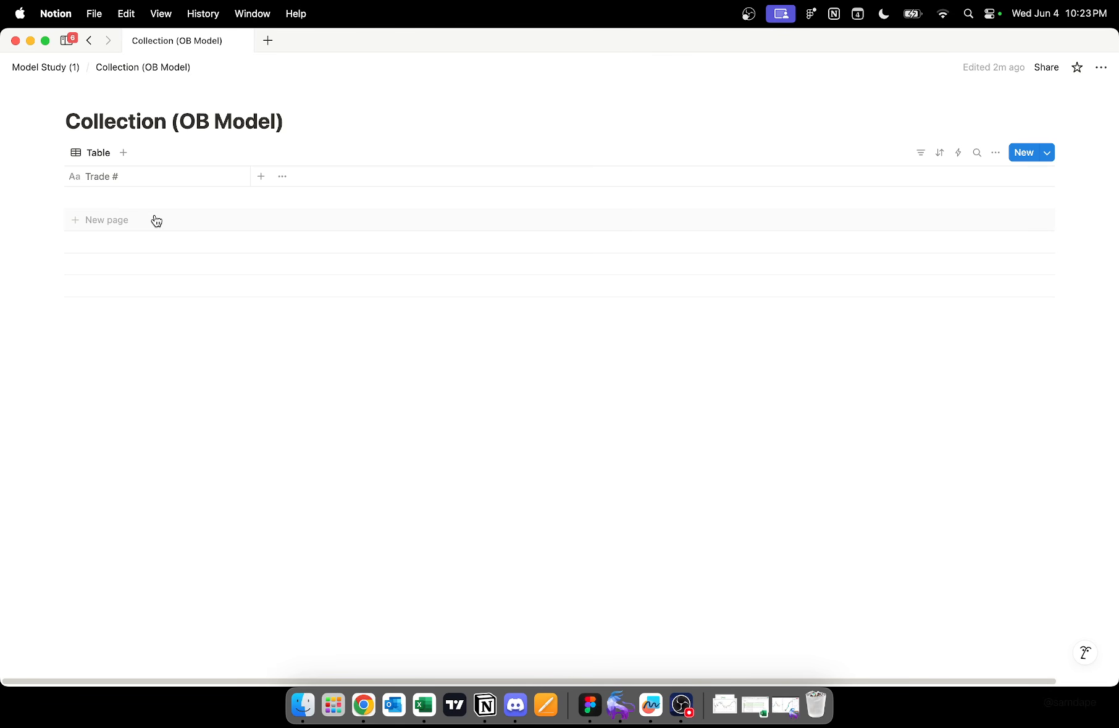
# Step: Add a number property named "Risk" to the Collection (OB Model) database
pyautogui.click(261, 178)
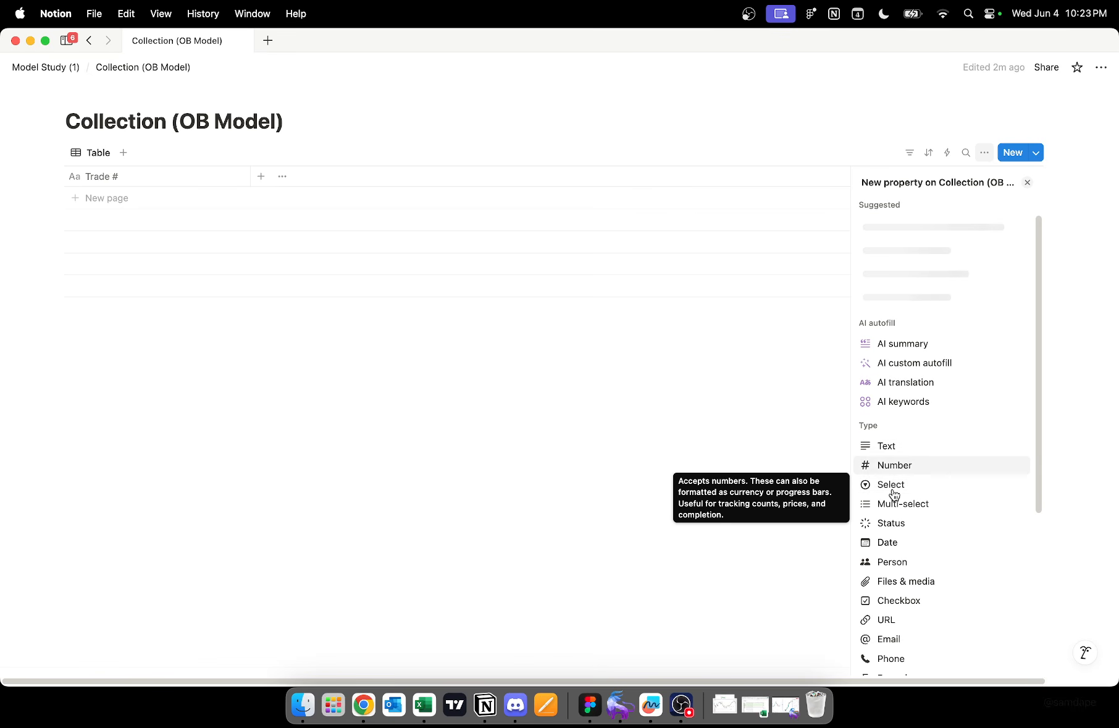
pyautogui.scroll(-1, 889, 493)
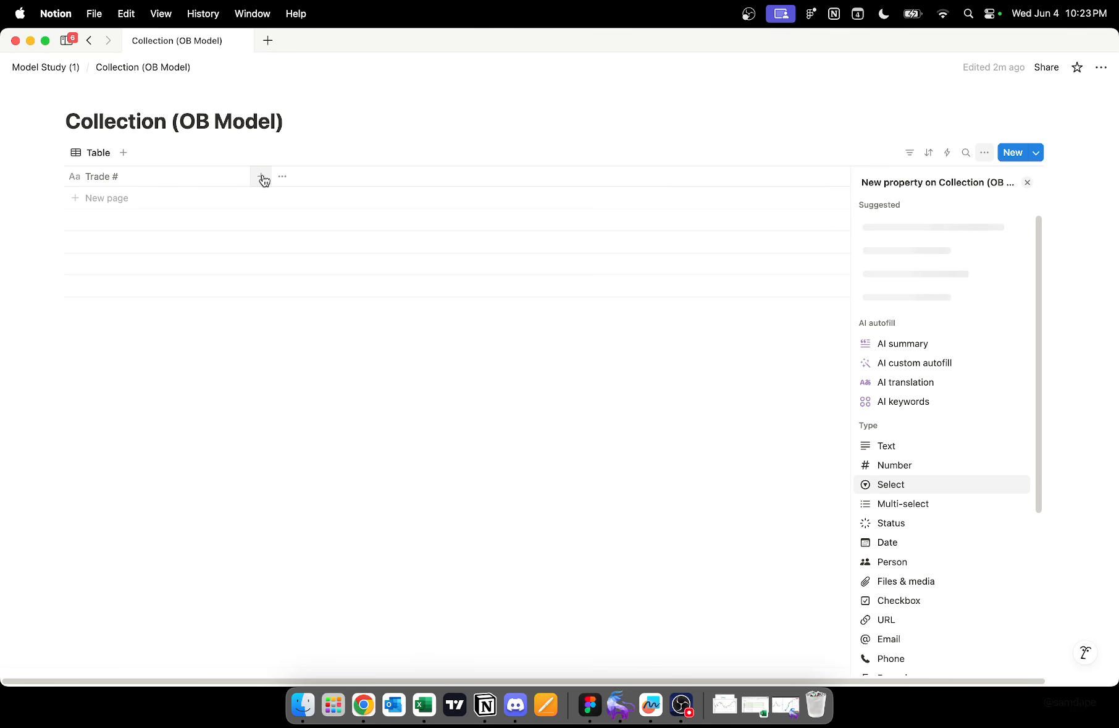
pyautogui.scroll(-1, 912, 465)
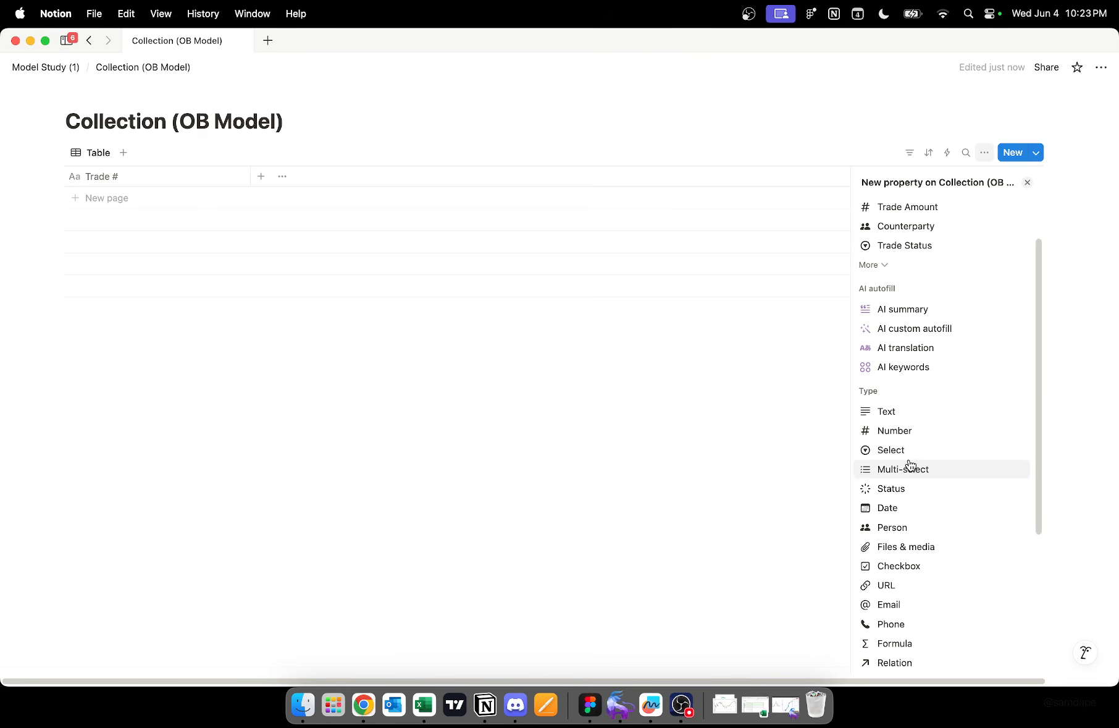
pyautogui.click(924, 438)
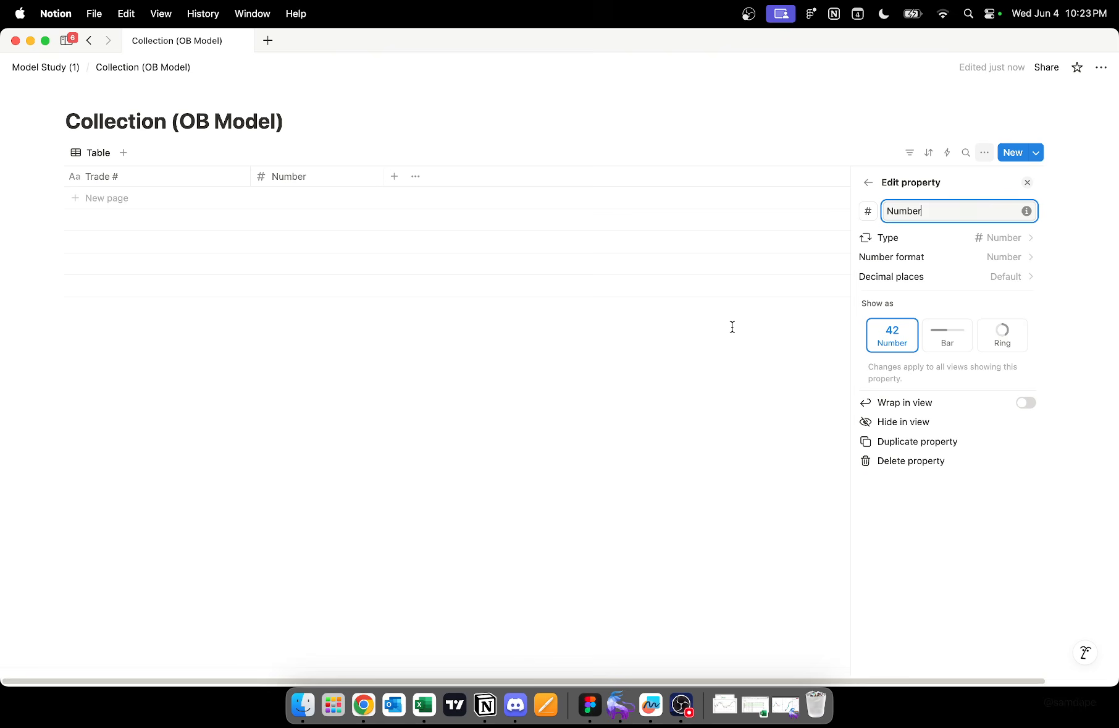
pyautogui.doubleClick(910, 213)
pyautogui.press('BackSpace')
pyautogui.write('Risk')
pyautogui.click(600, 325)
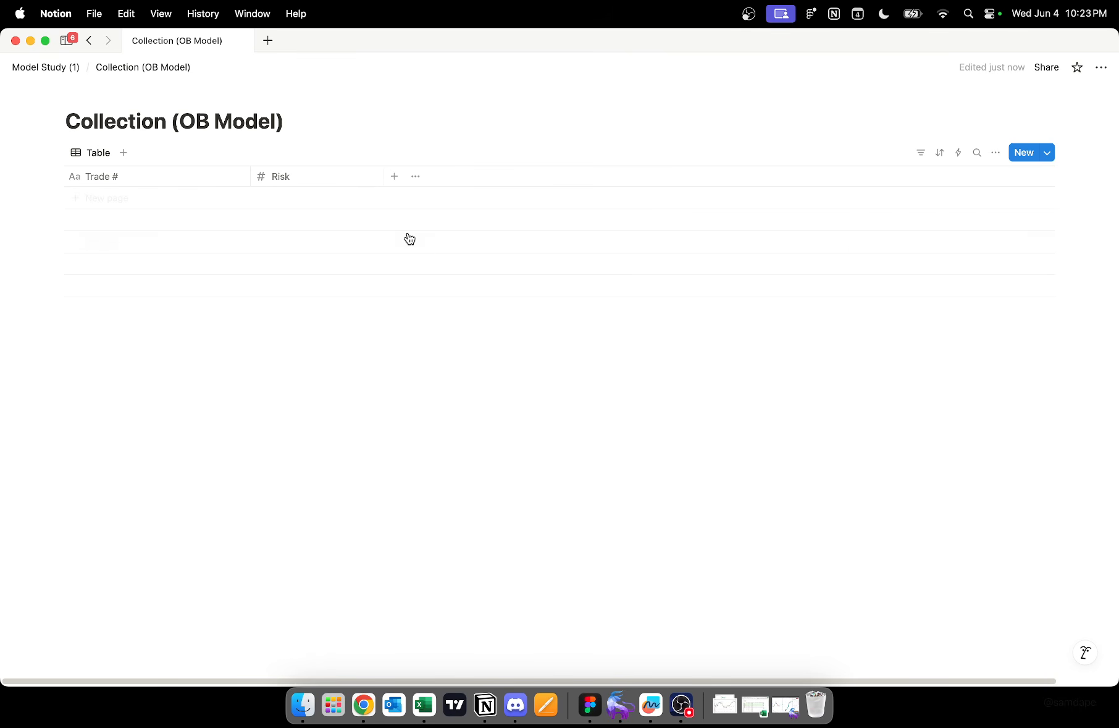
# Step: Add a second number property named "Reward" to the Collection (OB Model) database
pyautogui.click(398, 179)
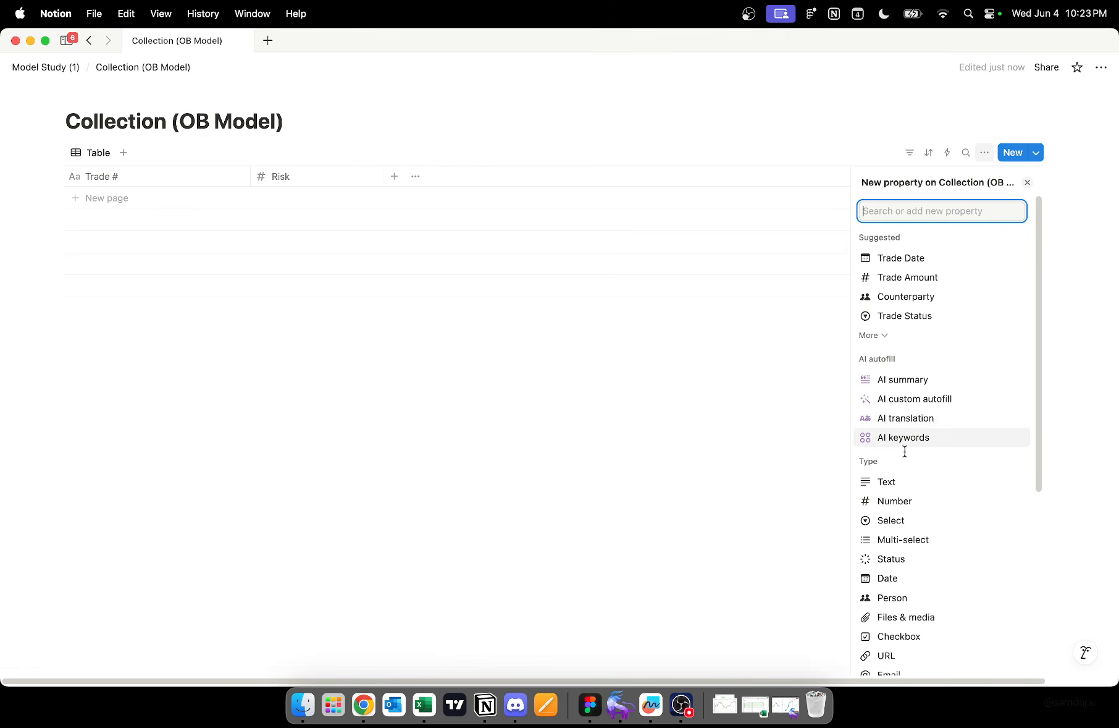
pyautogui.click(900, 500)
pyautogui.press('BackSpace')
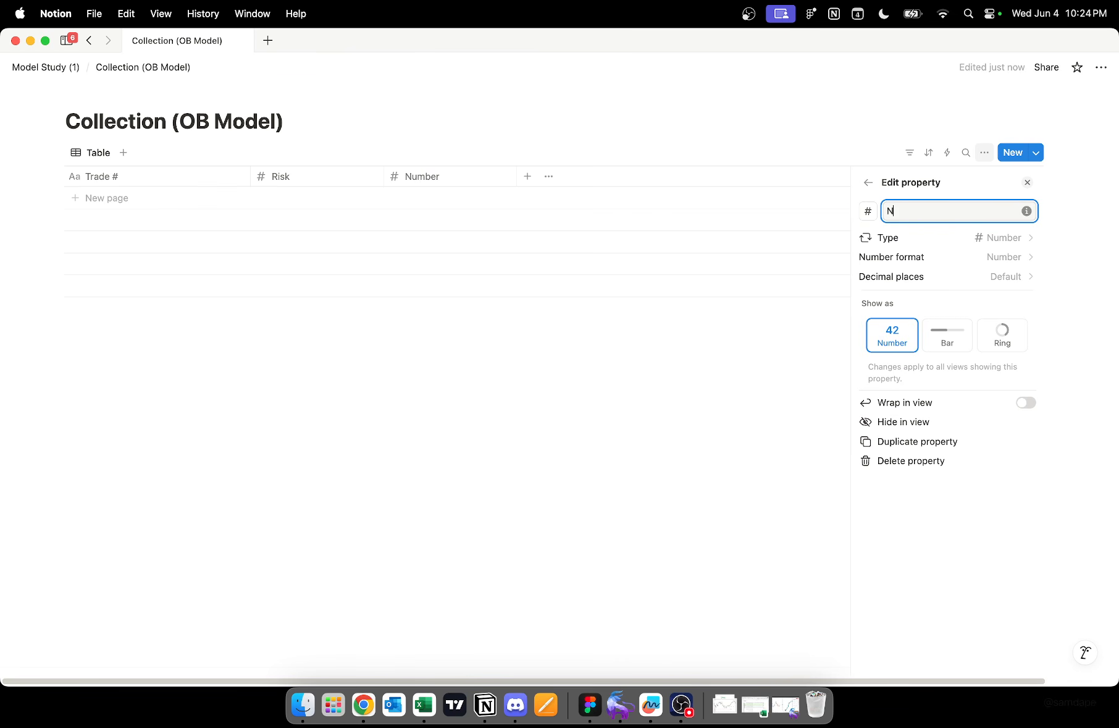
pyautogui.write('Reward')
pyautogui.click(708, 403)
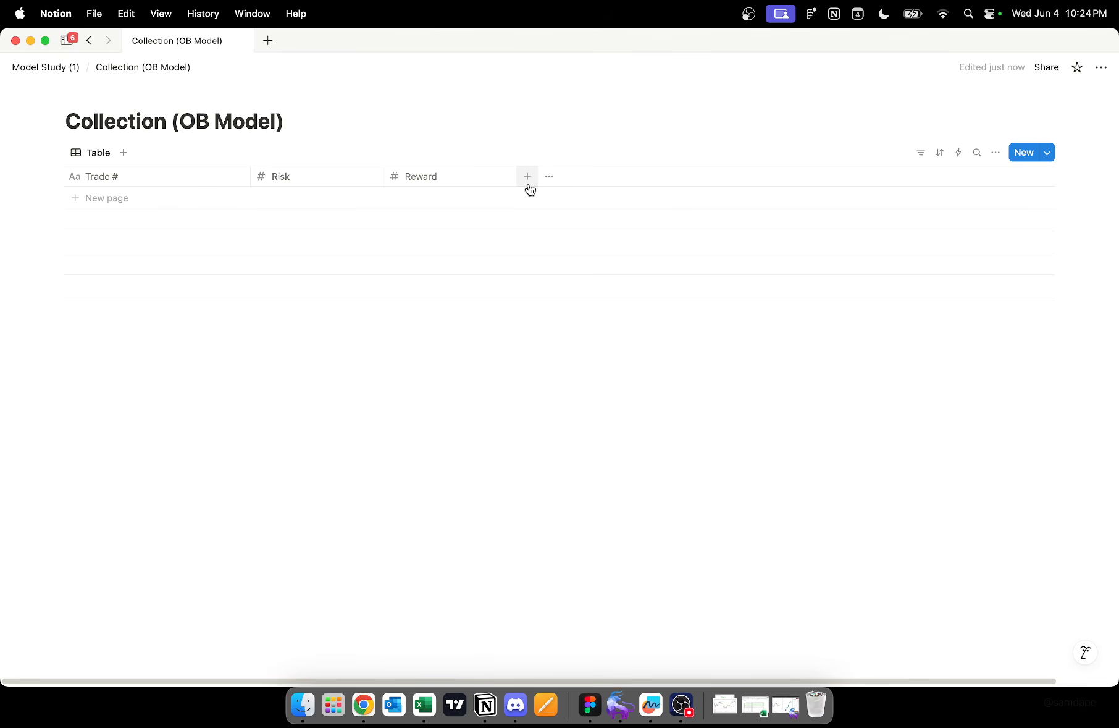
# Step: Add two trade rows named "Trade.1" and "Trade.2" to the collection table
pyautogui.click(175, 206)
pyautogui.write('Trade.')
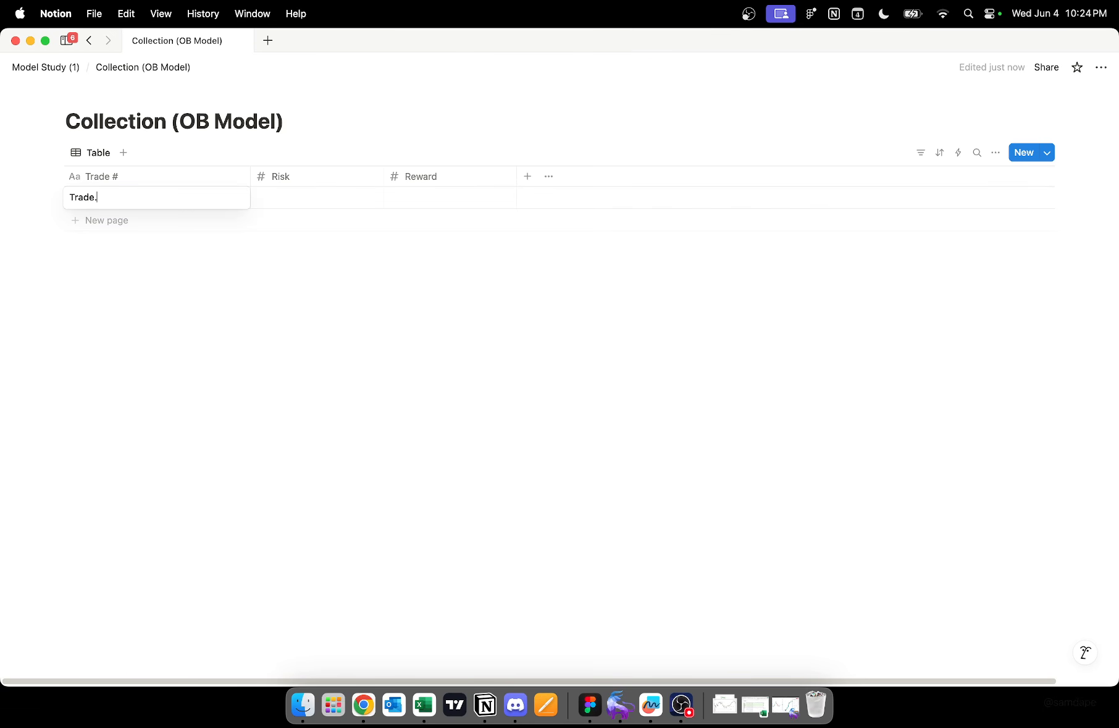
pyautogui.write('1')
pyautogui.click(133, 221)
pyautogui.write('Tr')
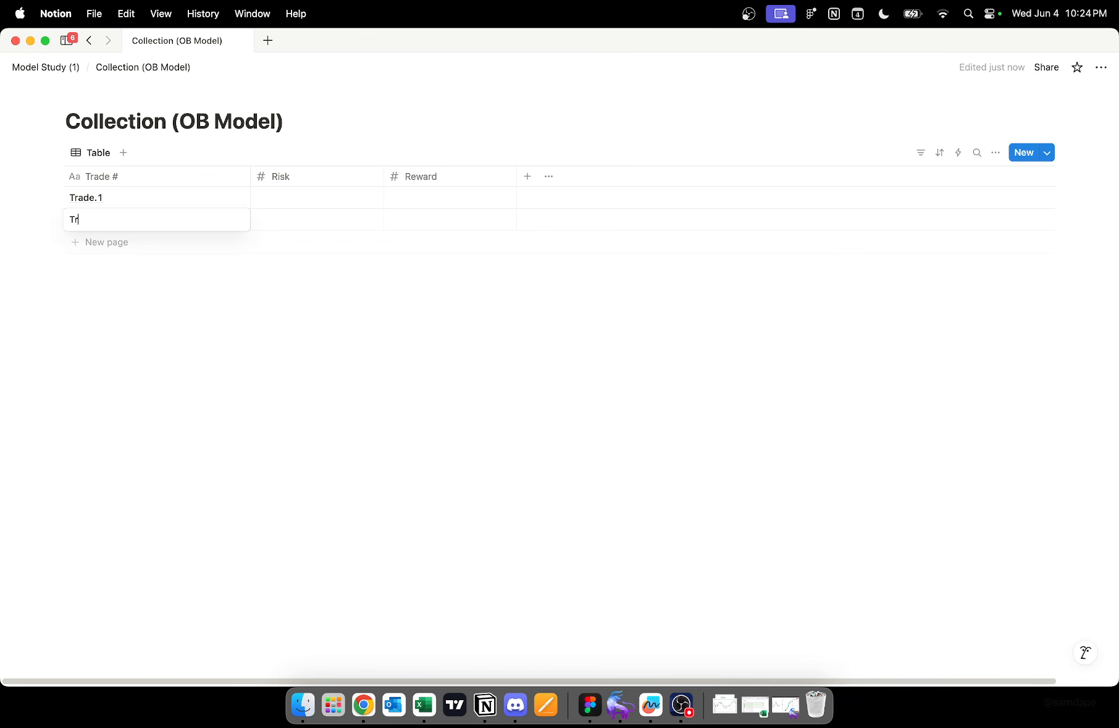
pyautogui.write('ade.2')
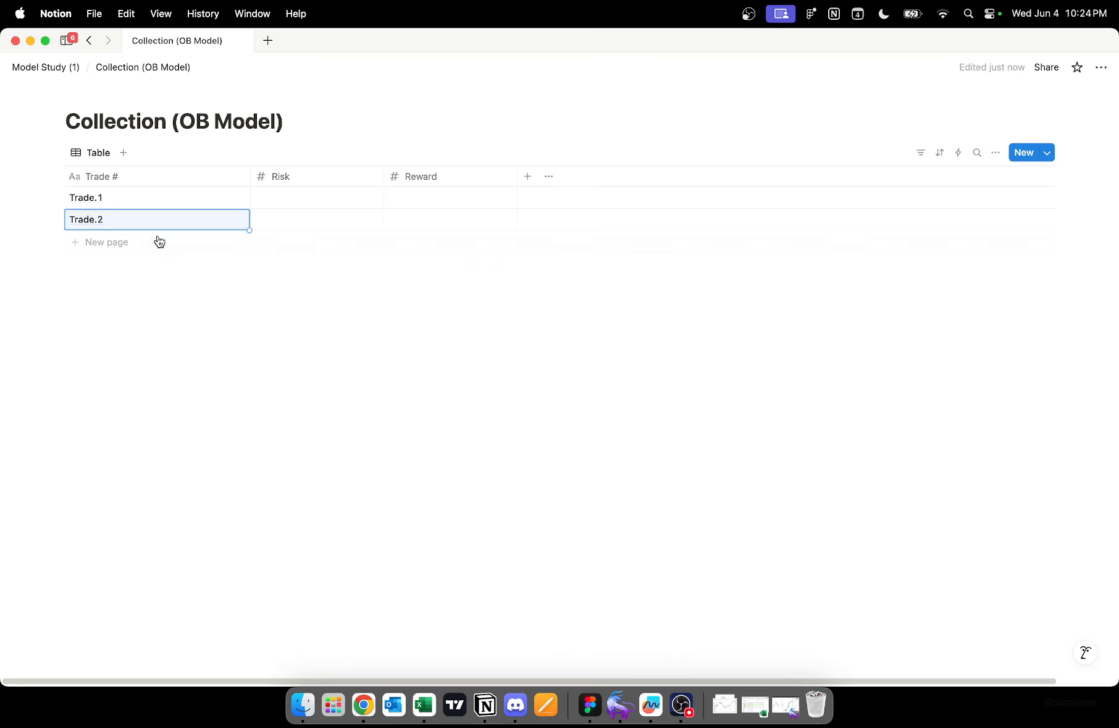
# Step: Add a description to the Collection (OB Model) database with the lines "Measurements", "Risk = Ticks" and "Reward = Ticks"
pyautogui.click(328, 119)
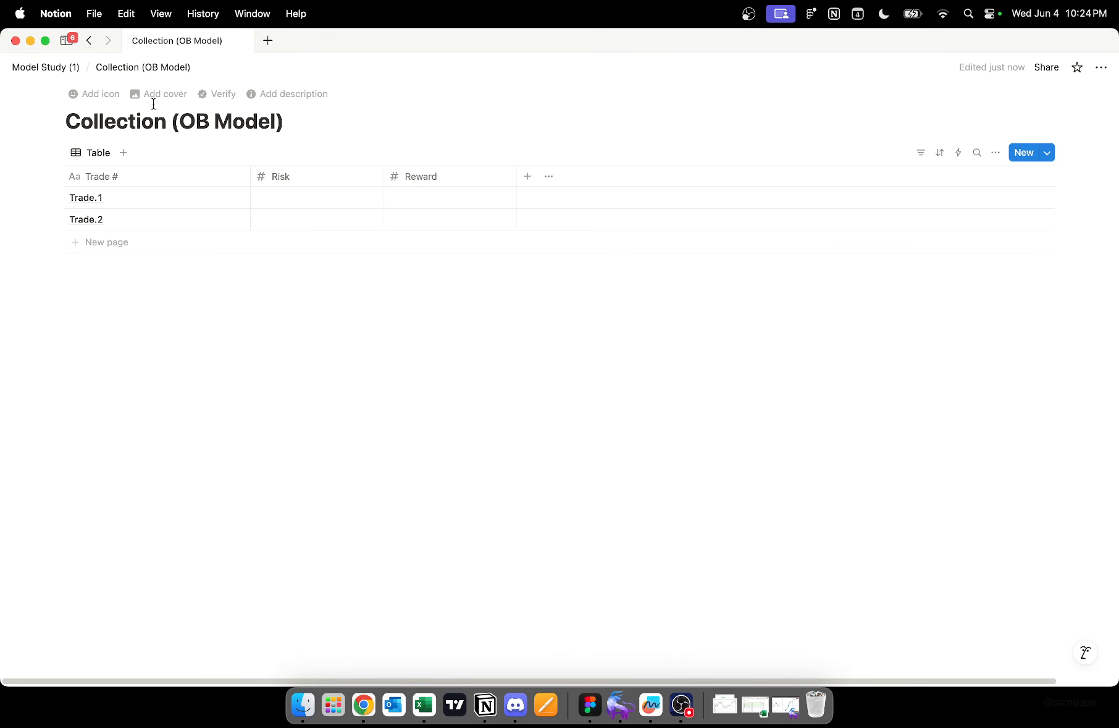
pyautogui.click(264, 94)
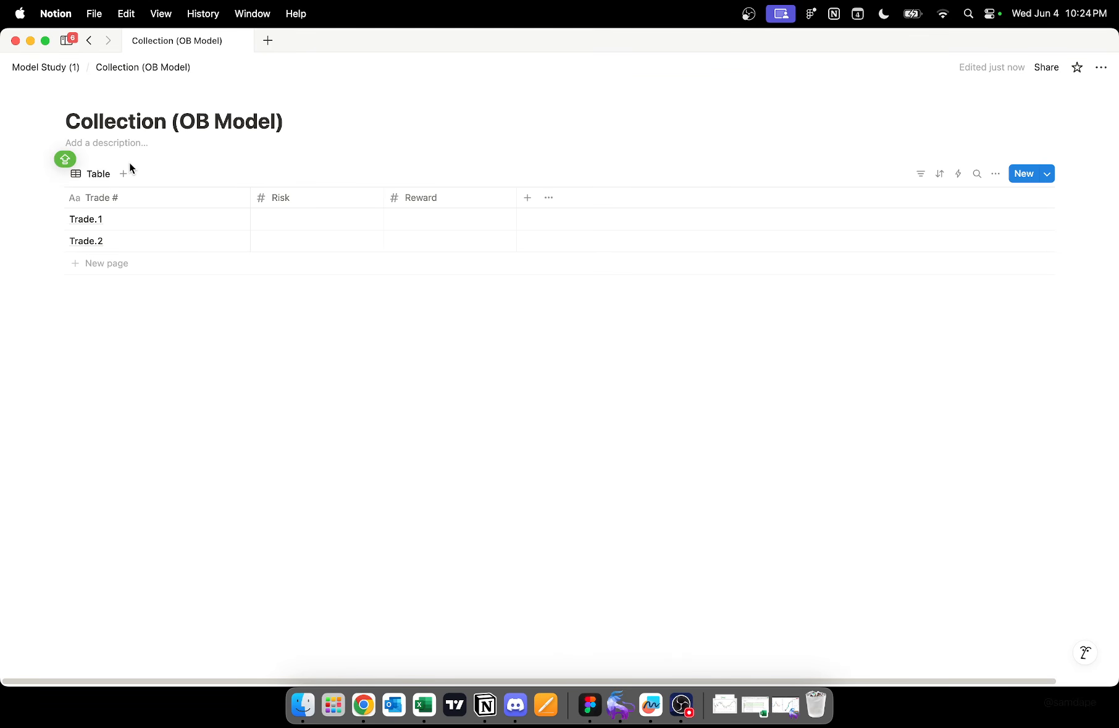
pyautogui.write('Measurem')
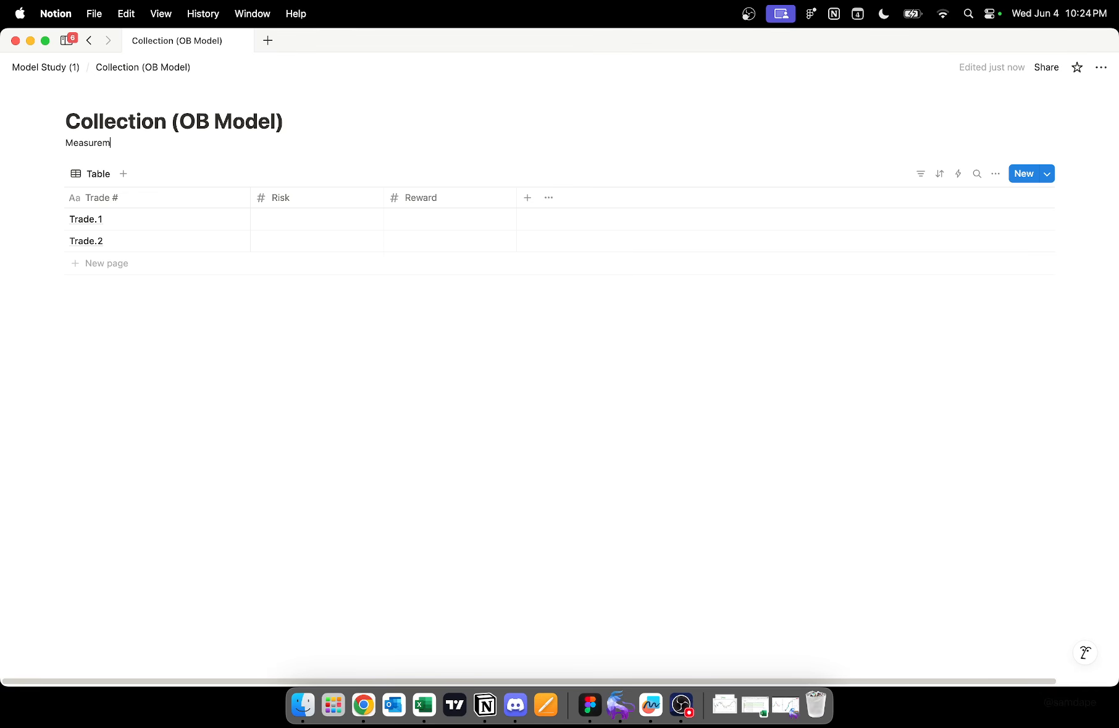
pyautogui.write('ents')
pyautogui.press('Return')
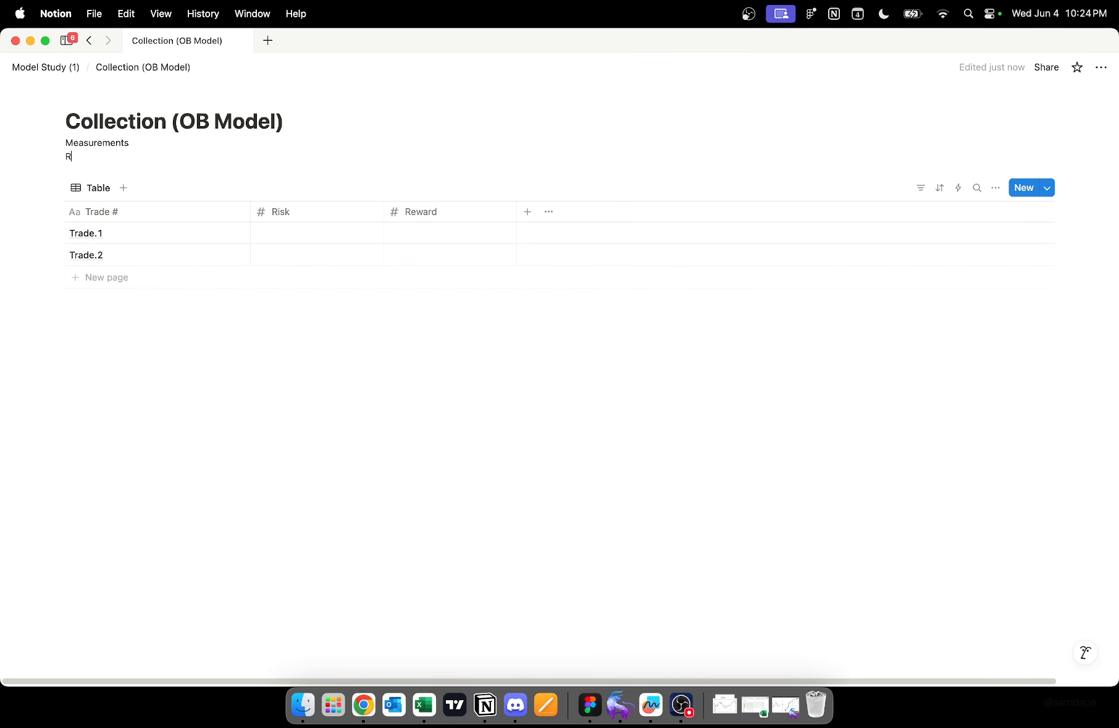
pyautogui.write('Risk')
pyautogui.press('Return')
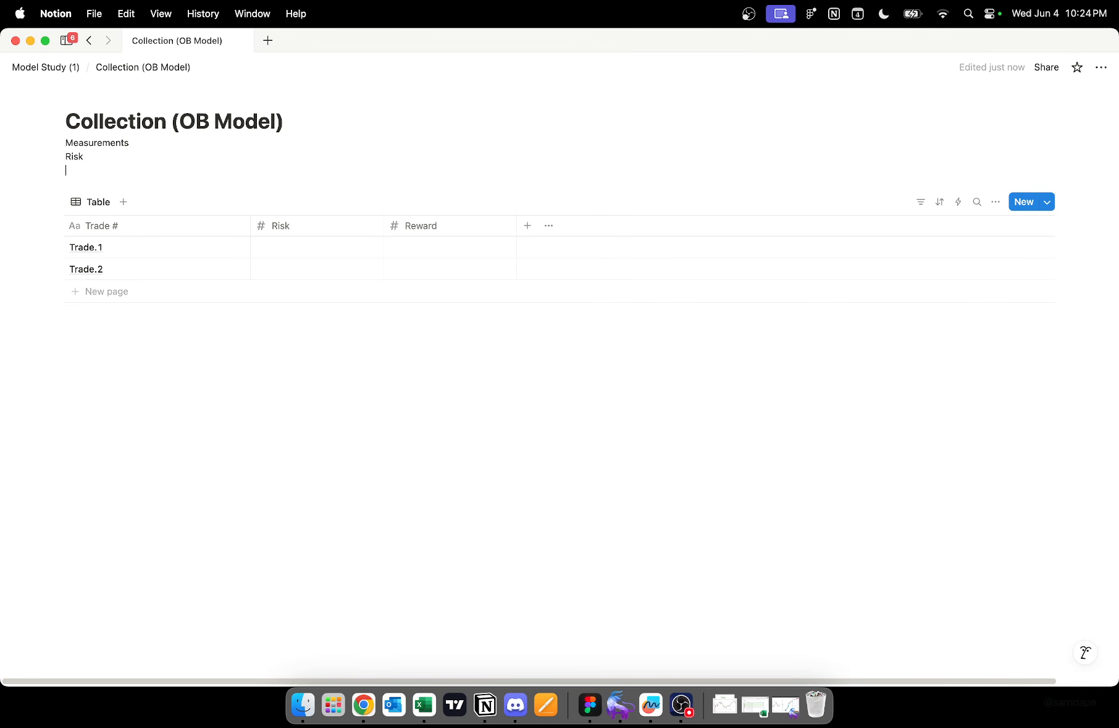
pyautogui.write('Reward = Ticks')
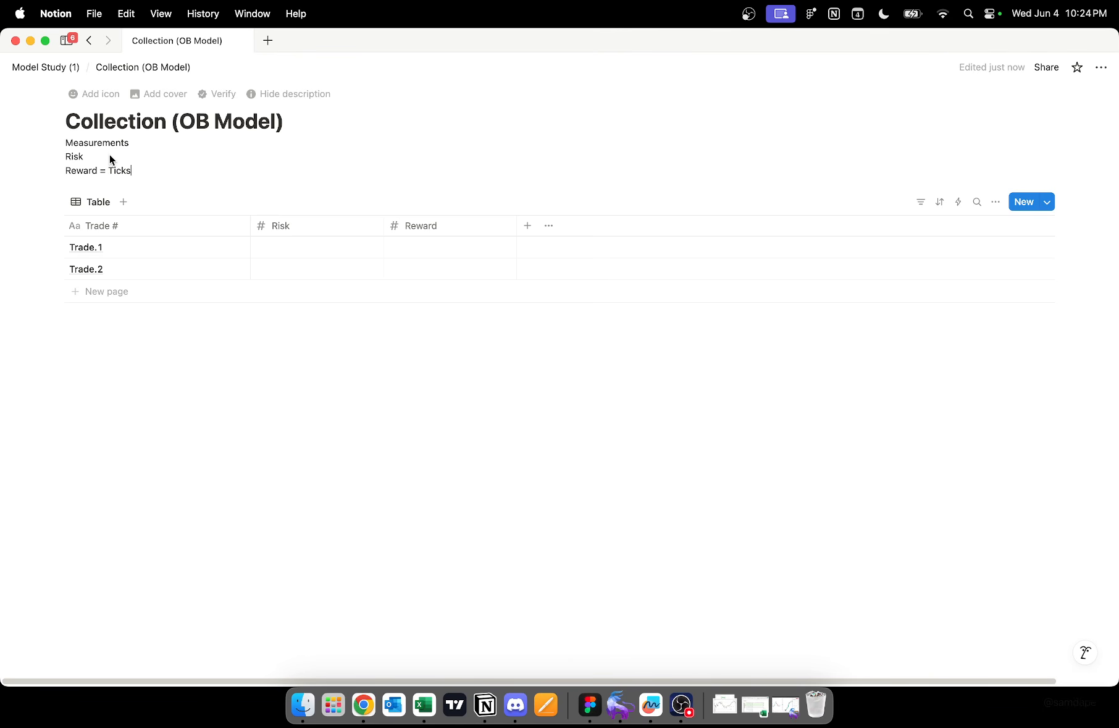
pyautogui.click(110, 154)
pyautogui.write('= Tick')
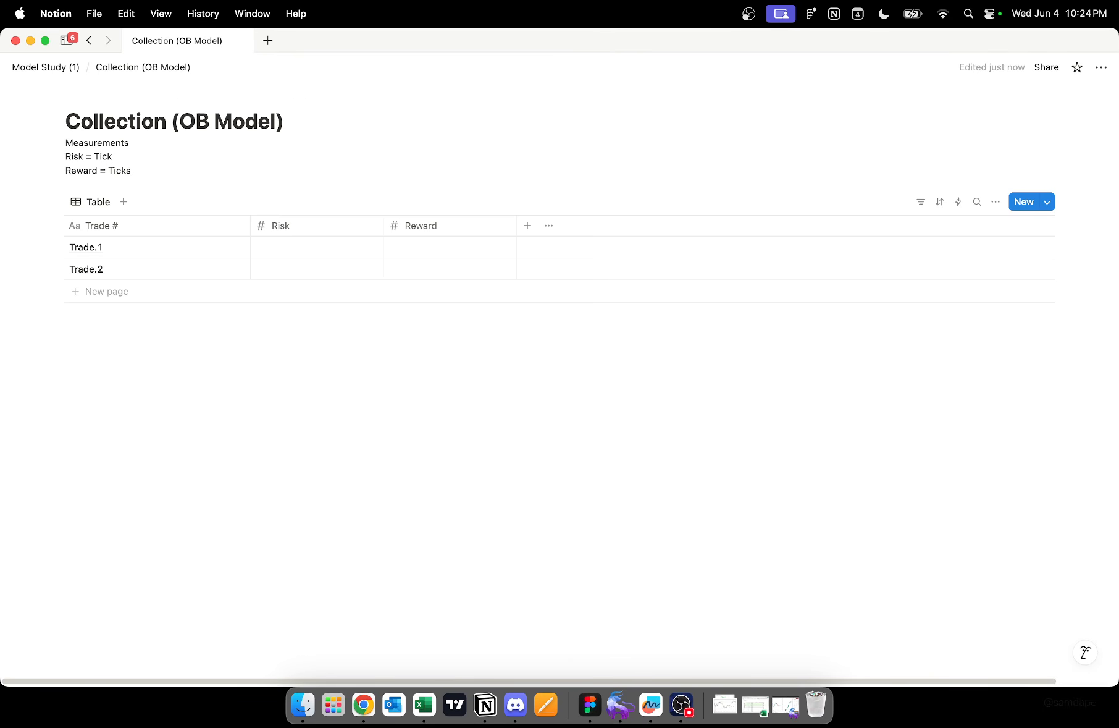
pyautogui.write('s')
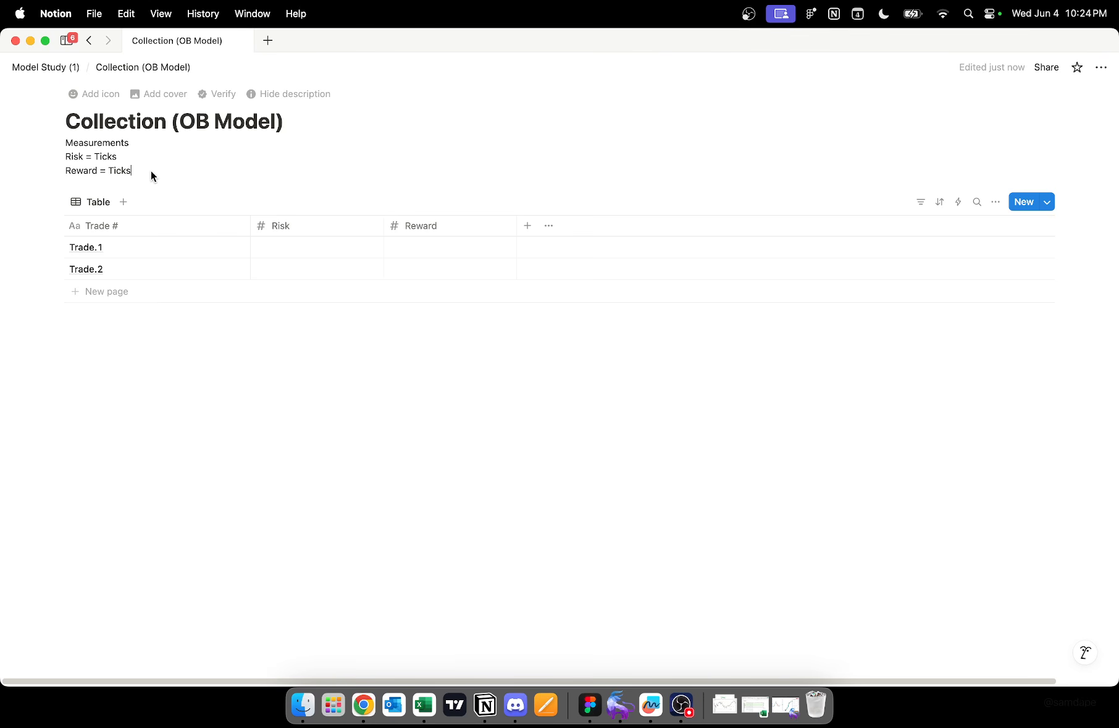
# Step: Add "Asset : ES" to the end of the database description, separated from the Reward line by a blank line
pyautogui.press('Return')
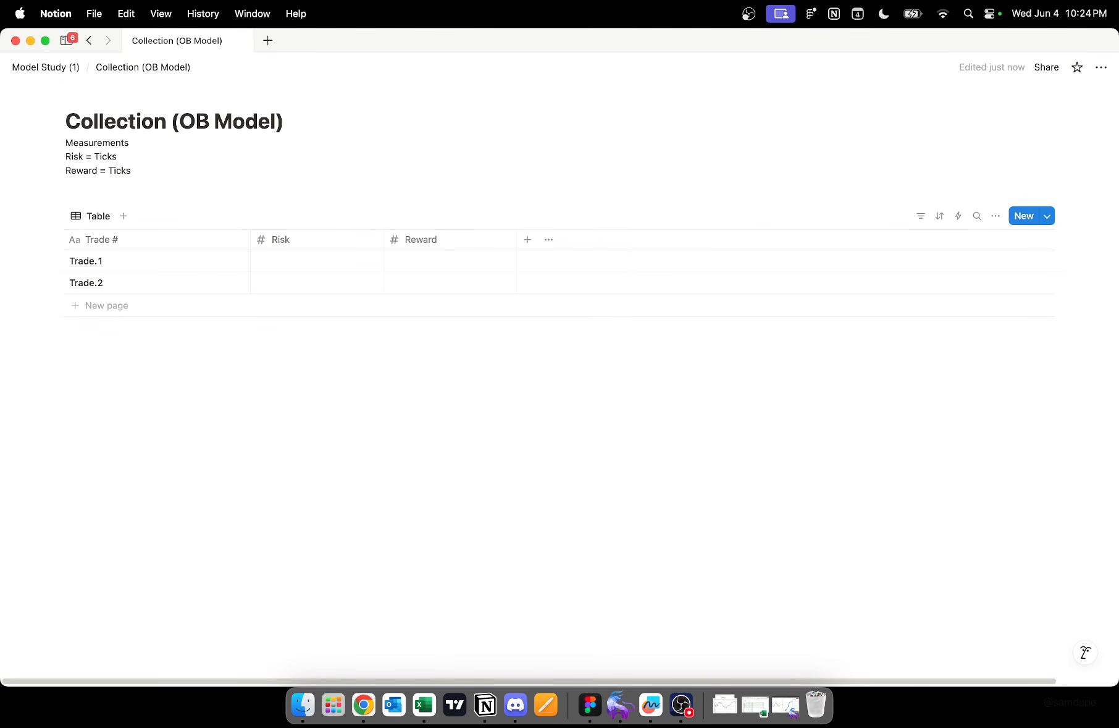
pyautogui.press('Return')
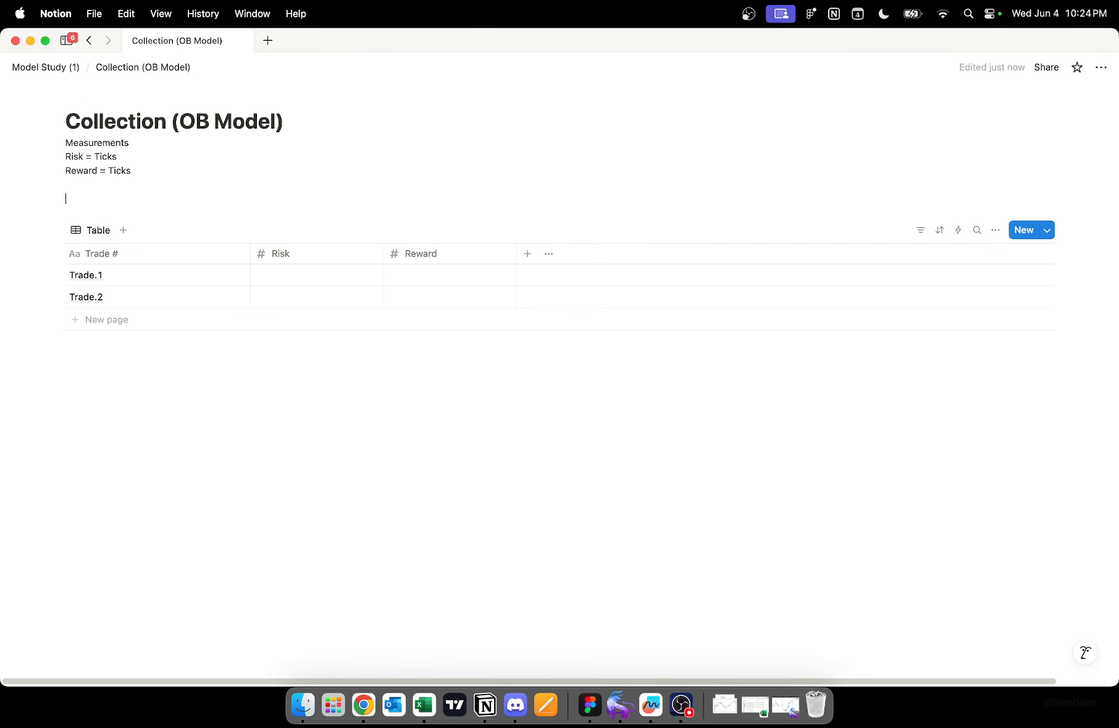
pyautogui.write('aSset : ES')
pyautogui.press('capslock')
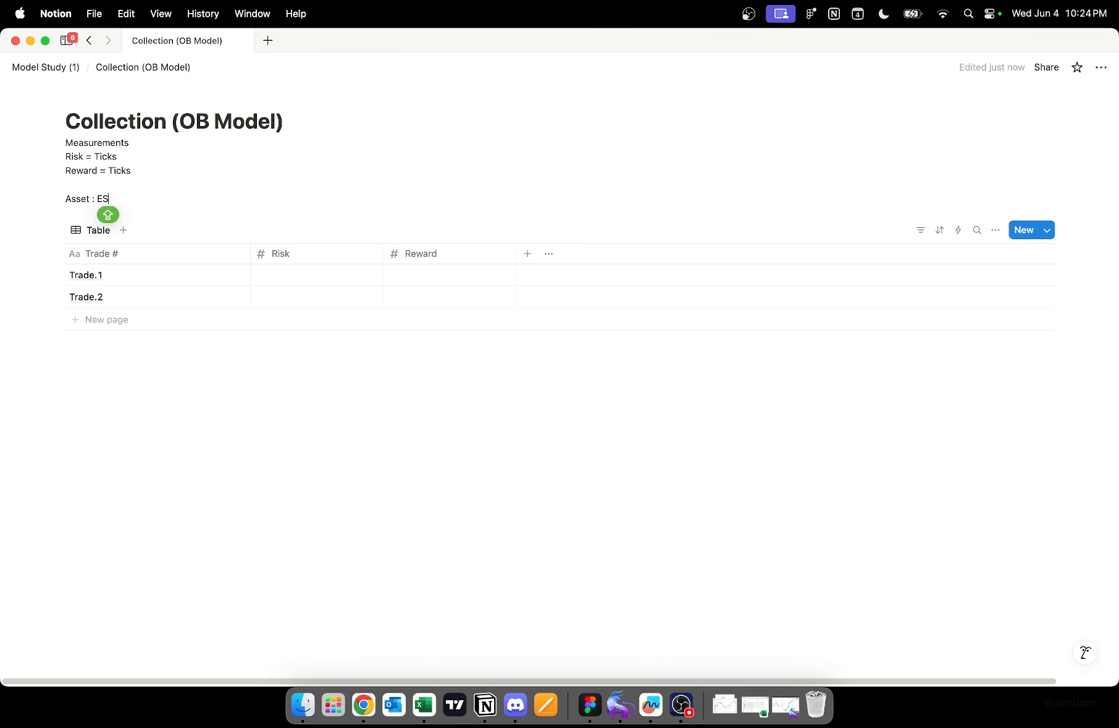
pyautogui.click(238, 427)
# Step: Check the databases on the Model Study (1) page and reopen the Collection (OB Model) database
pyautogui.click(66, 68)
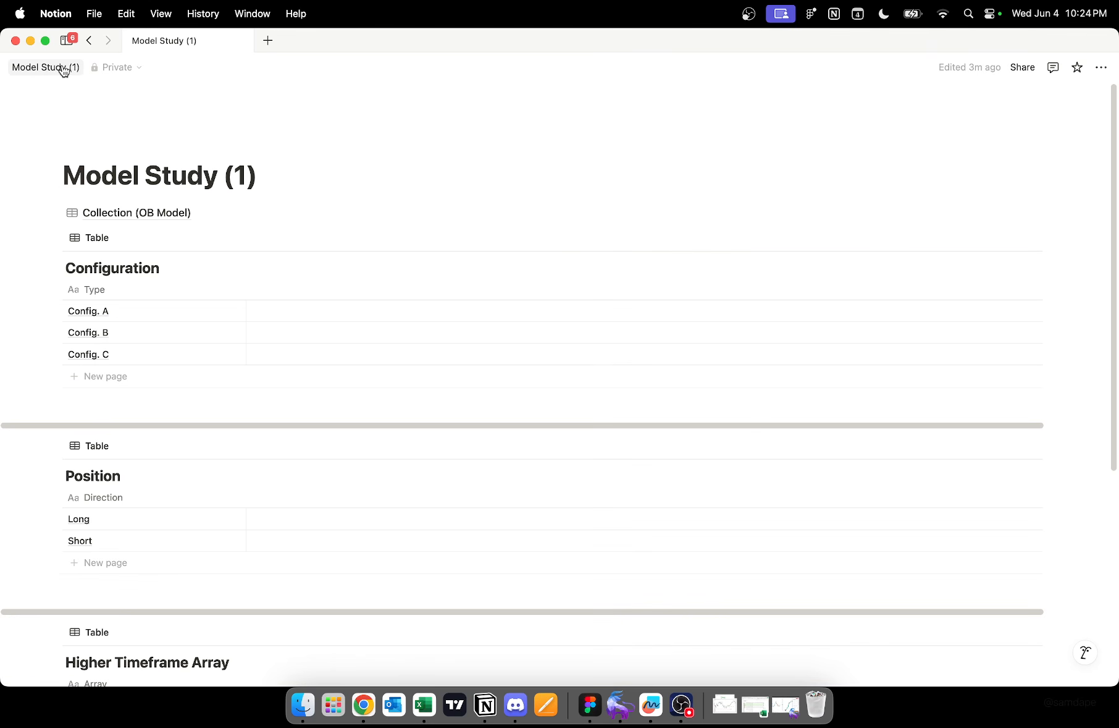
pyautogui.scroll(-2, 272, 358)
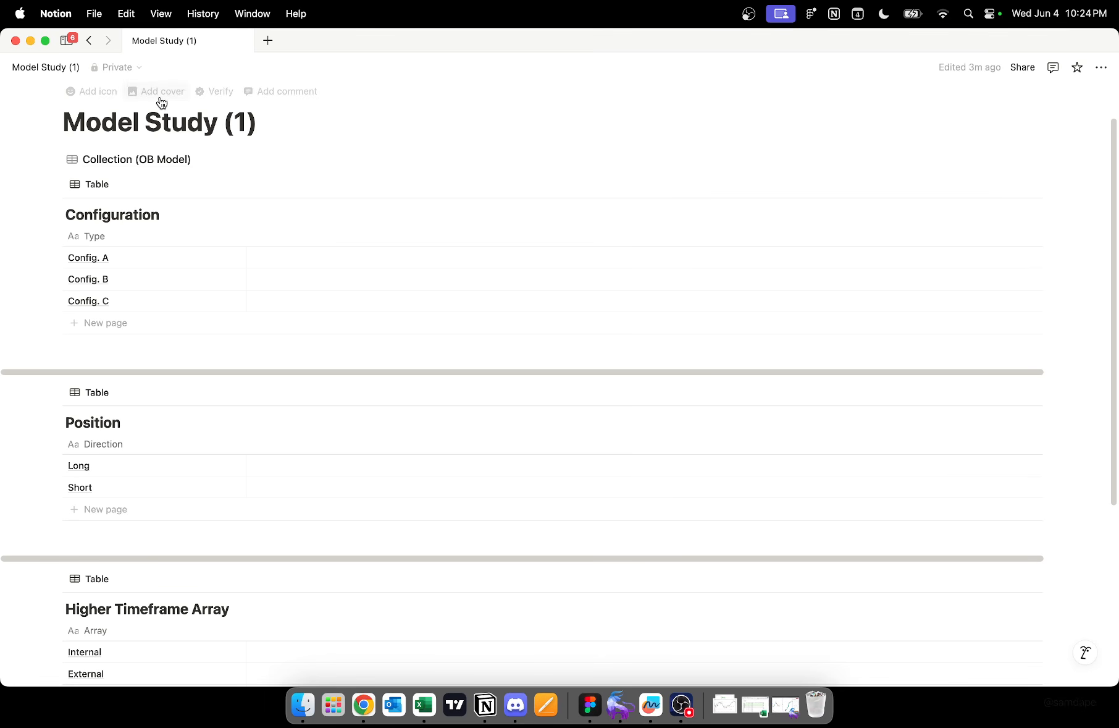
pyautogui.click(147, 156)
# Step: Add a checkbox property named "W/L" to the Collection (OB Model) table
pyautogui.click(527, 254)
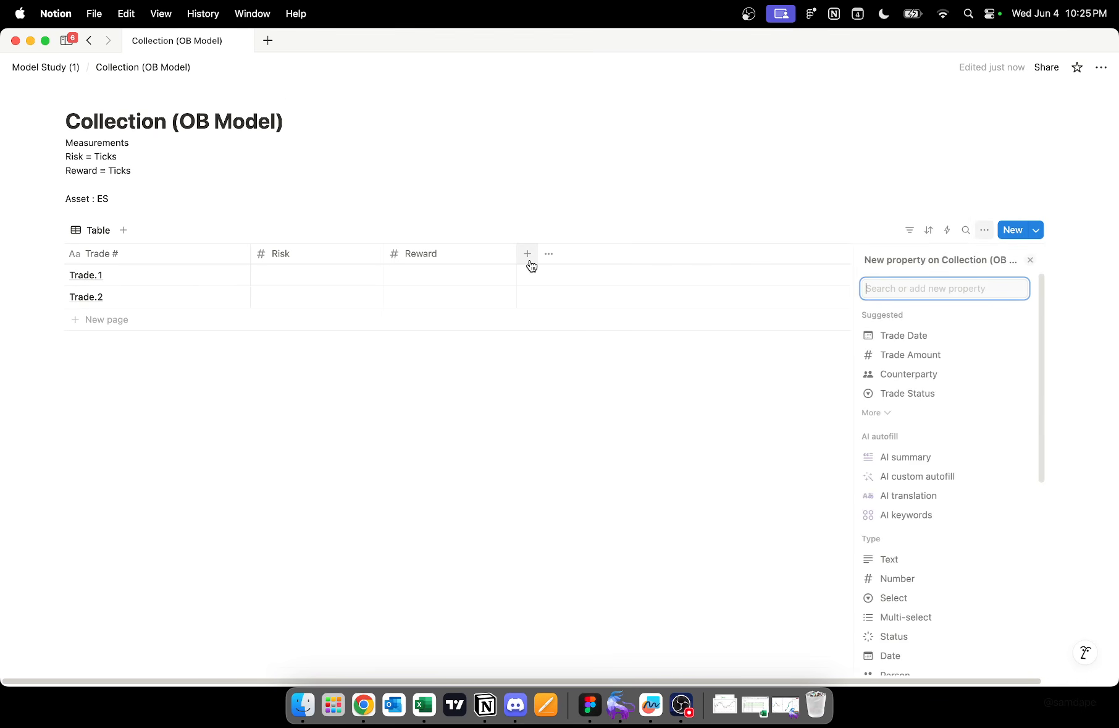
pyautogui.scroll(-3, 980, 478)
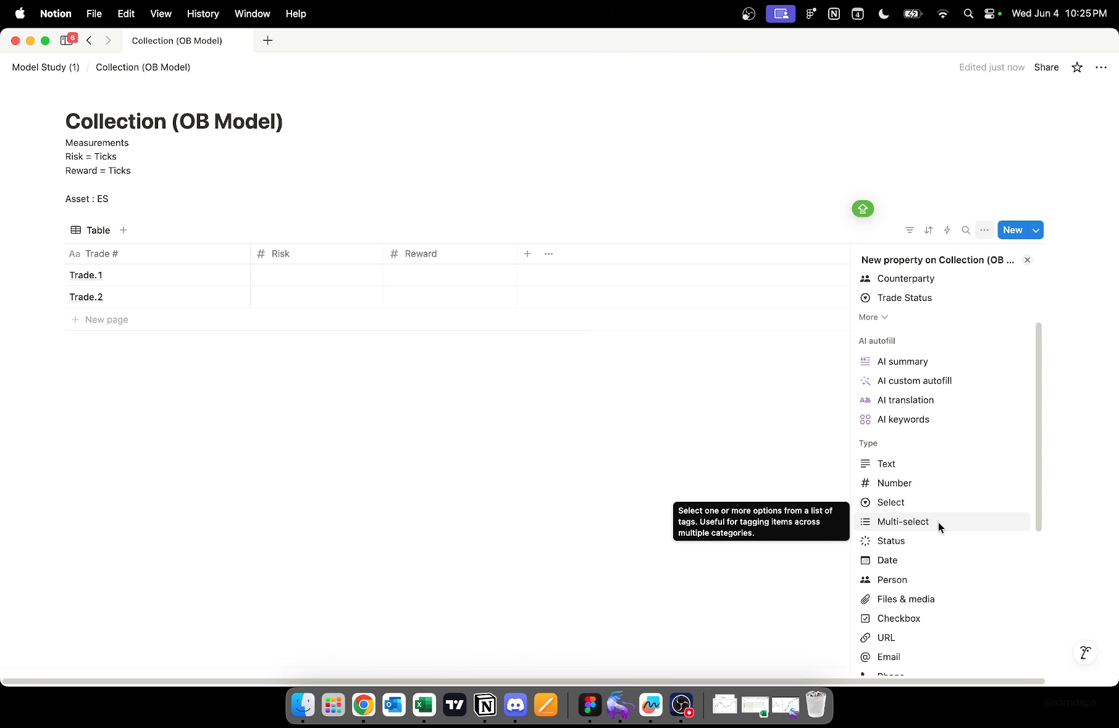
pyautogui.scroll(-2, 938, 521)
pyautogui.click(918, 530)
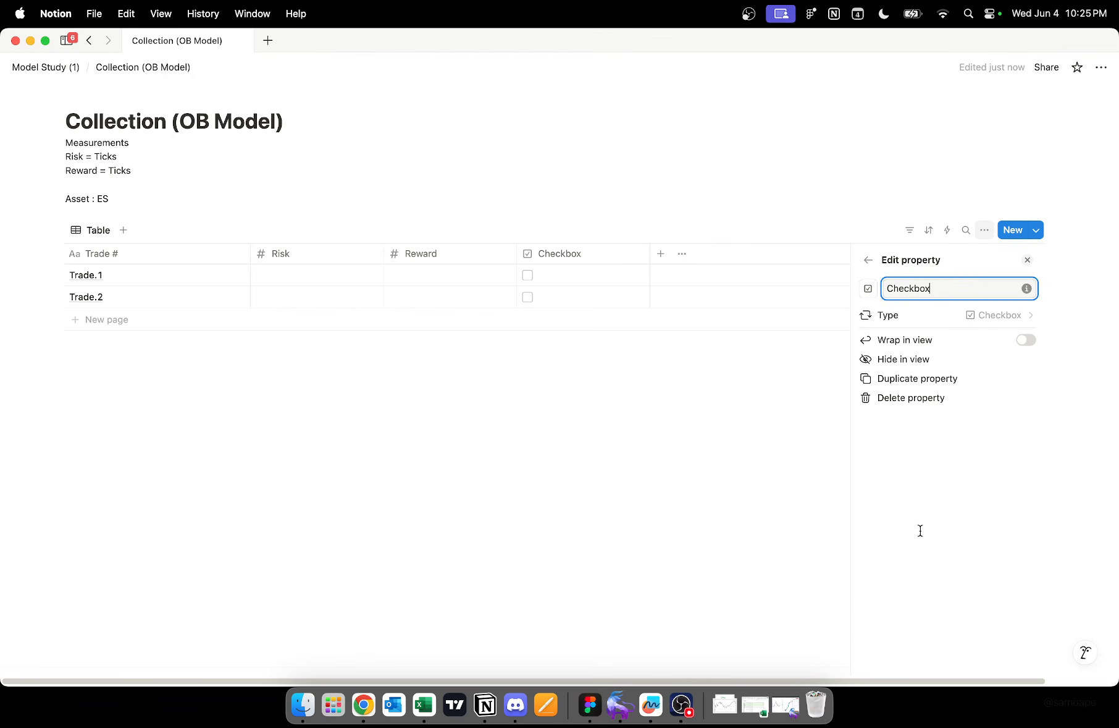
pyautogui.press('BackSpace')
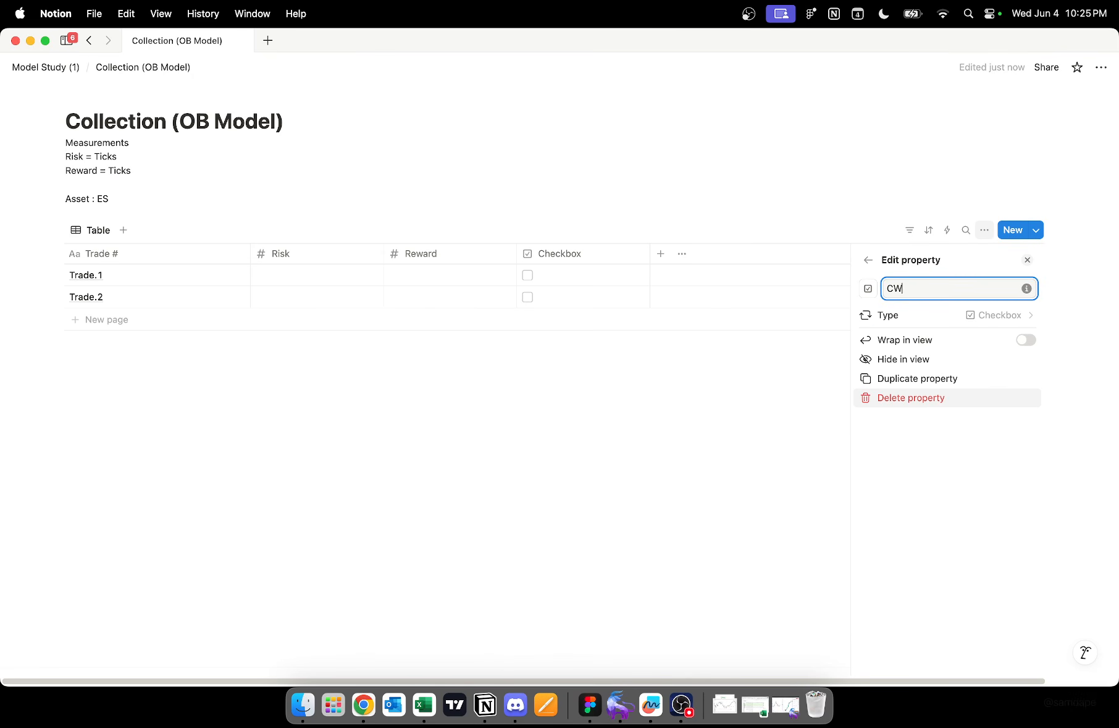
pyautogui.press('BackSpace')
pyautogui.press('BackSpace')
pyautogui.write('W/L')
pyautogui.click(777, 407)
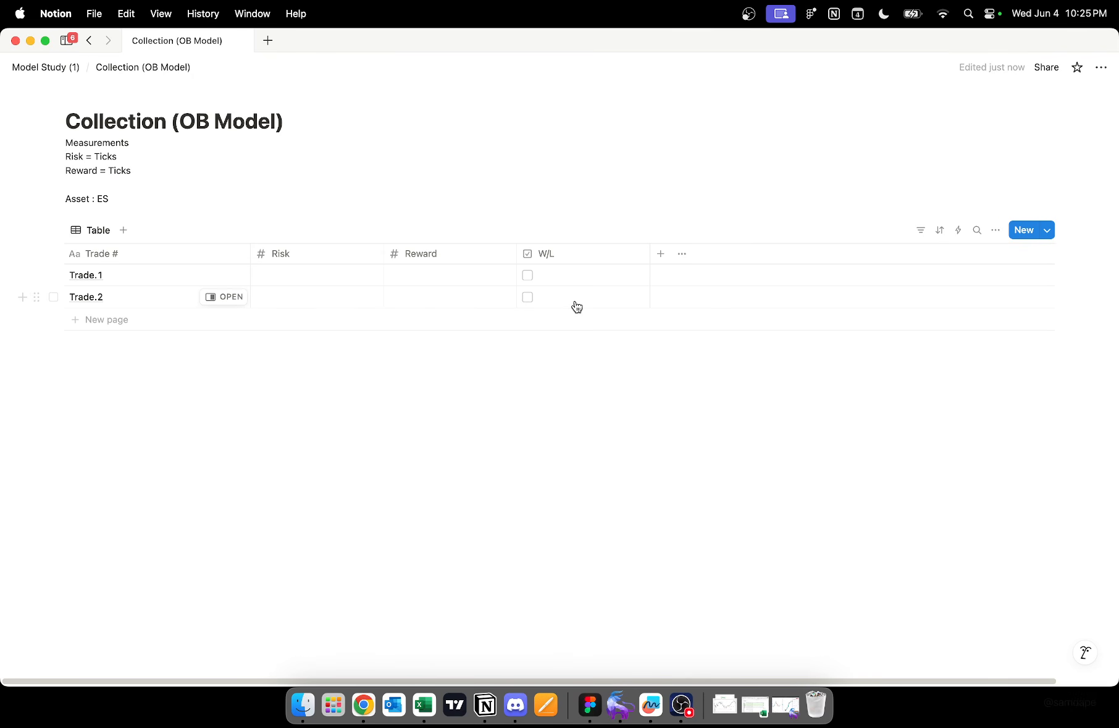
# Step: Fill the blank description line above the asset with "Win = Checkbox" and dismiss the hand gestures notification
pyautogui.click(258, 198)
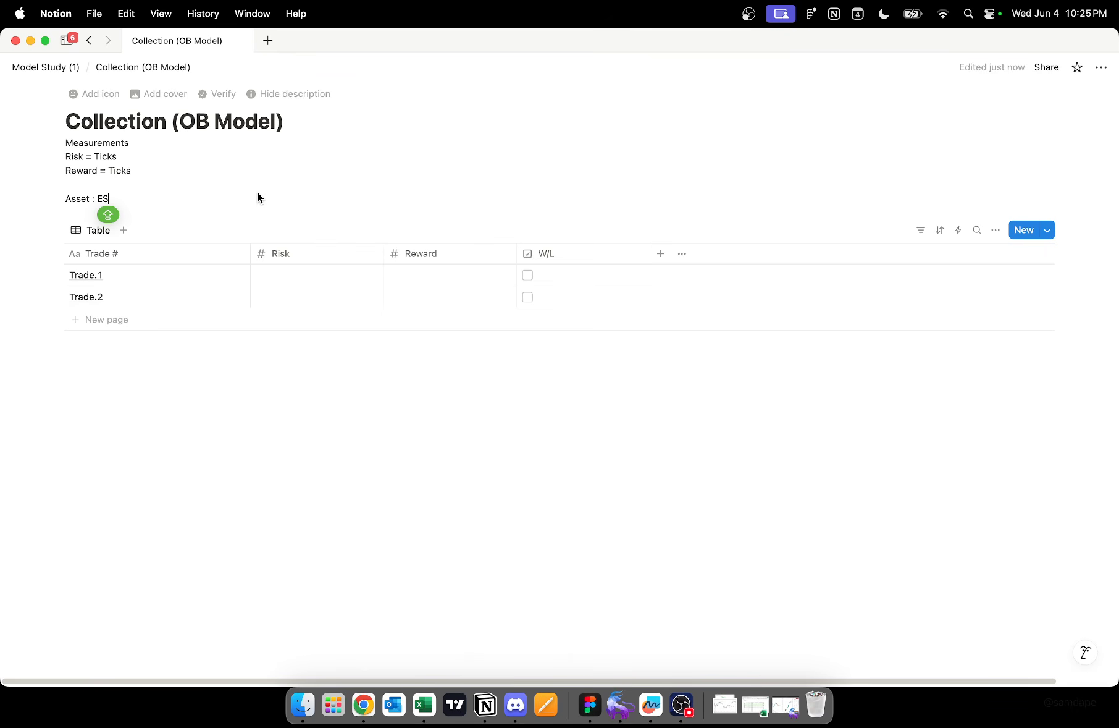
pyautogui.click(176, 181)
pyautogui.write('Win = Checkbox')
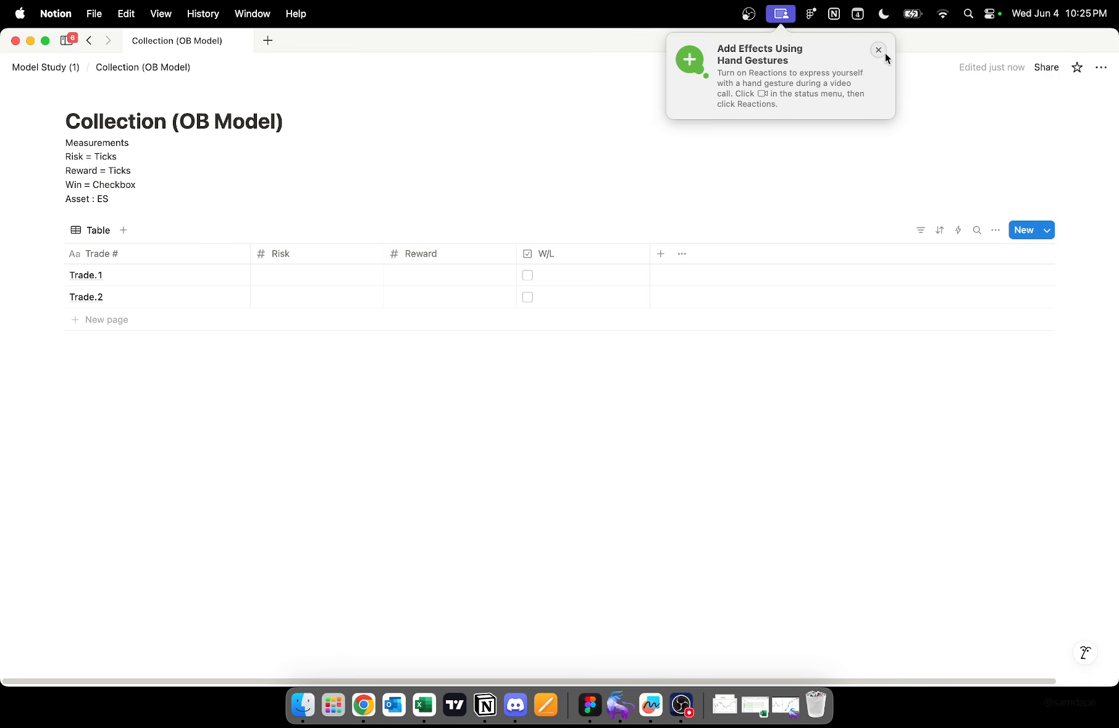
pyautogui.click(882, 51)
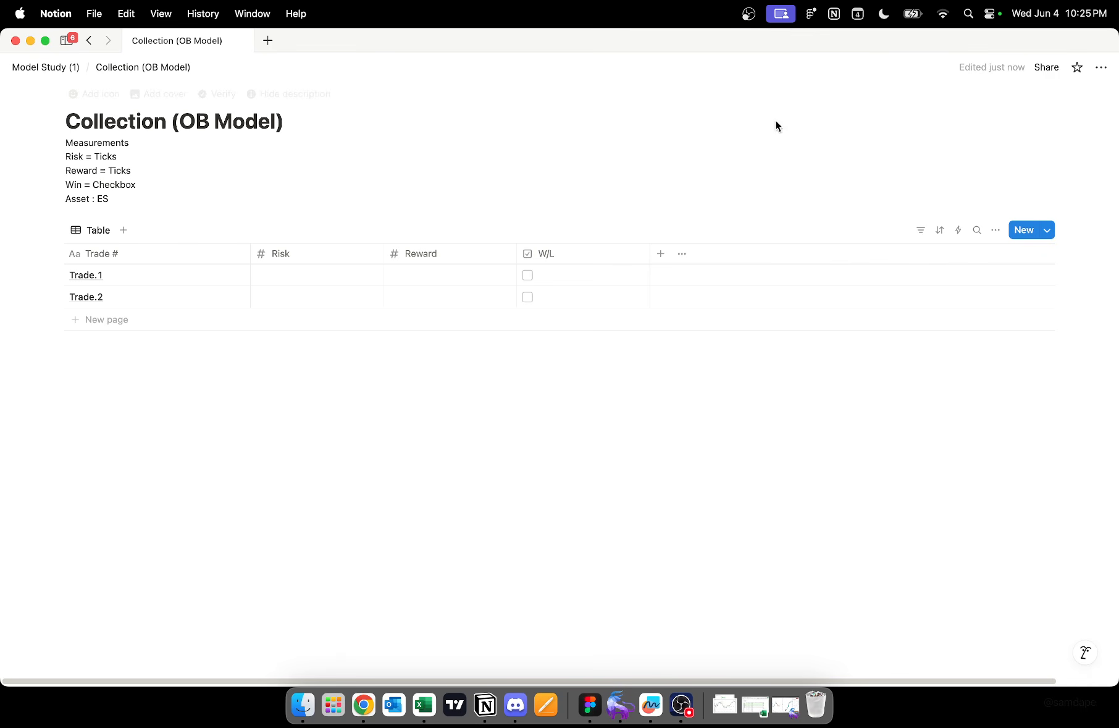
# Step: Mark Trade.1 as a win in W/L and enter a risk of 14 and a reward of 45
pyautogui.click(528, 276)
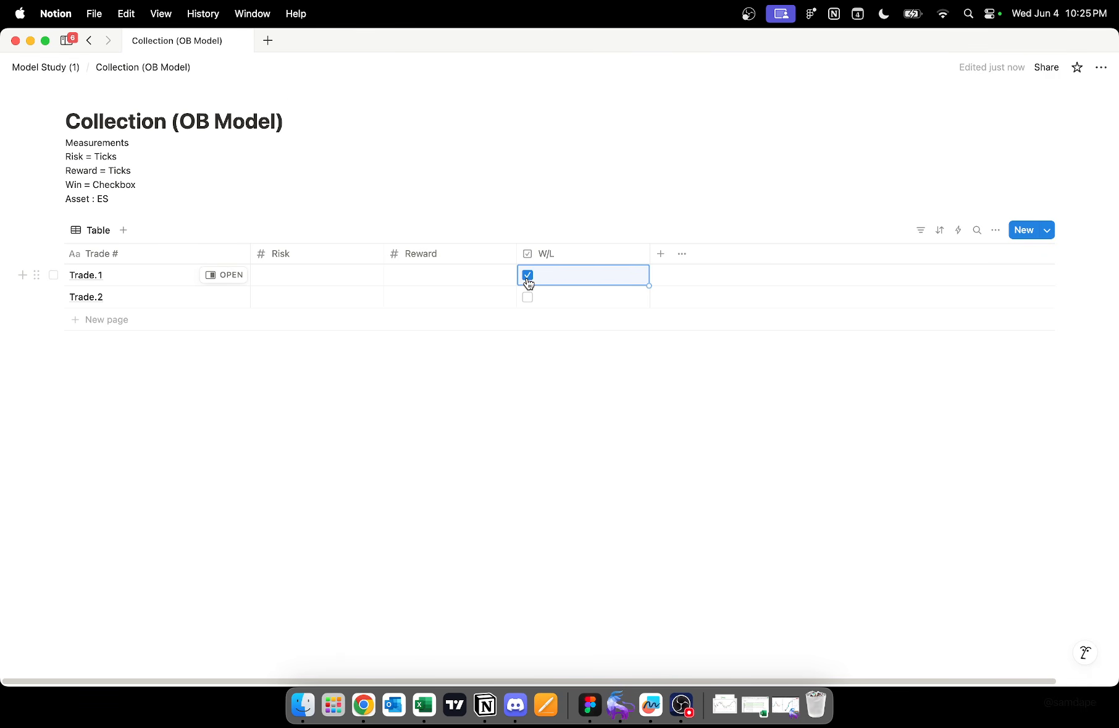
pyautogui.click(356, 279)
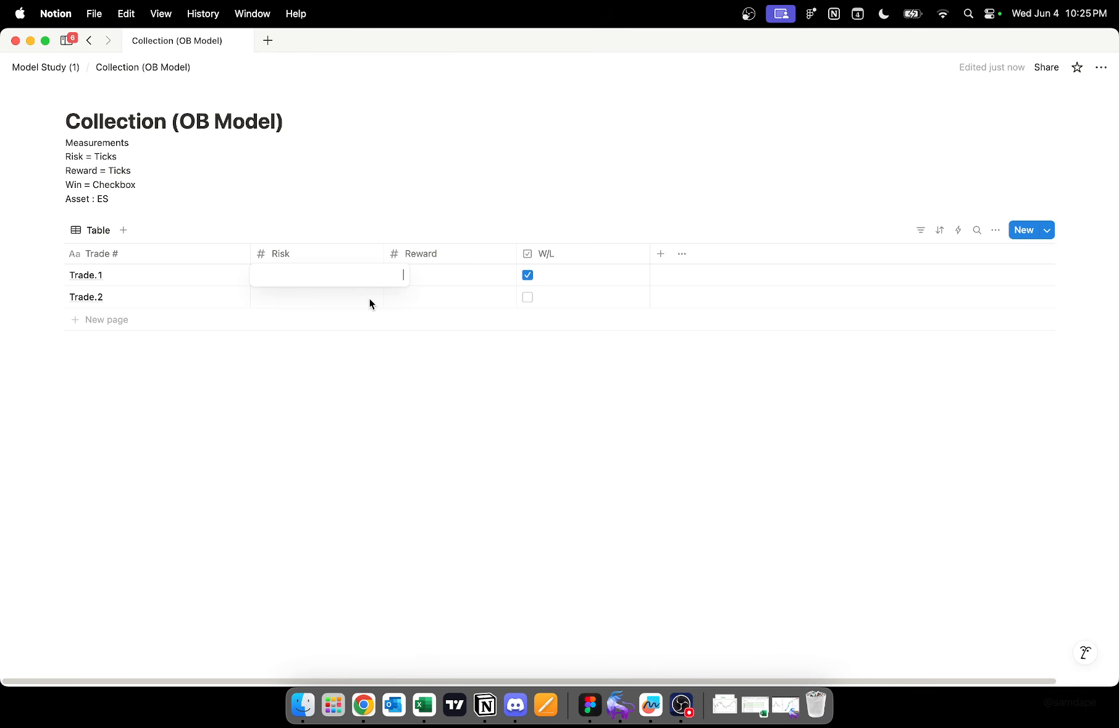
pyautogui.write('14')
pyautogui.press('Return')
pyautogui.click(447, 276)
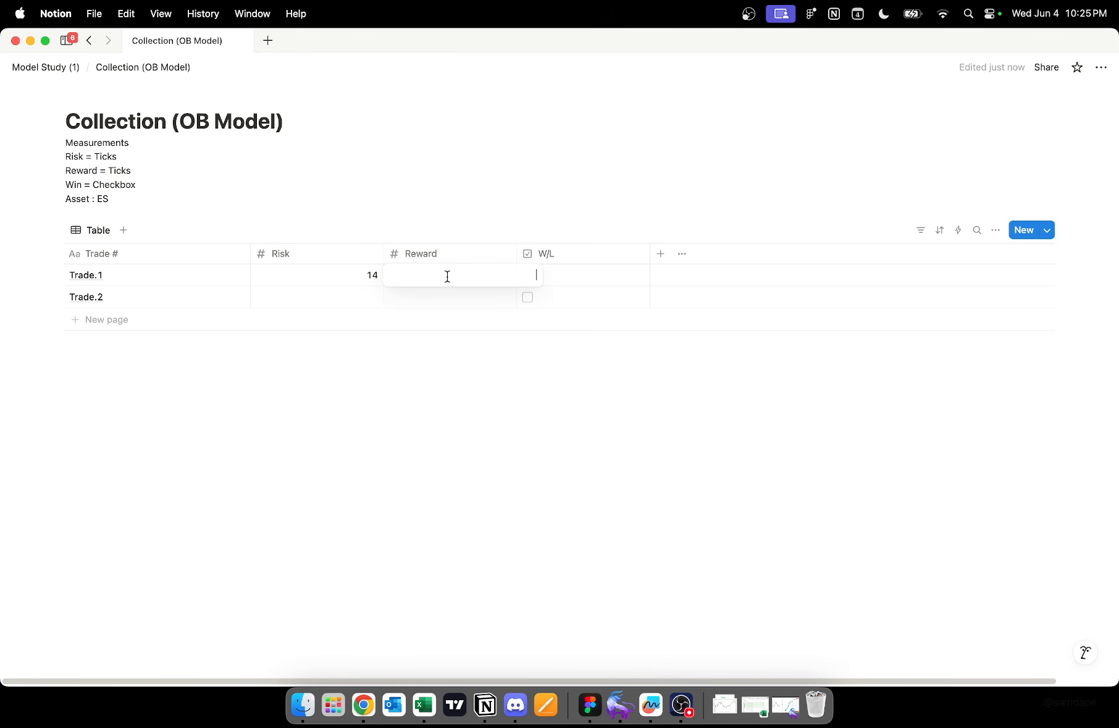
pyautogui.press('Return')
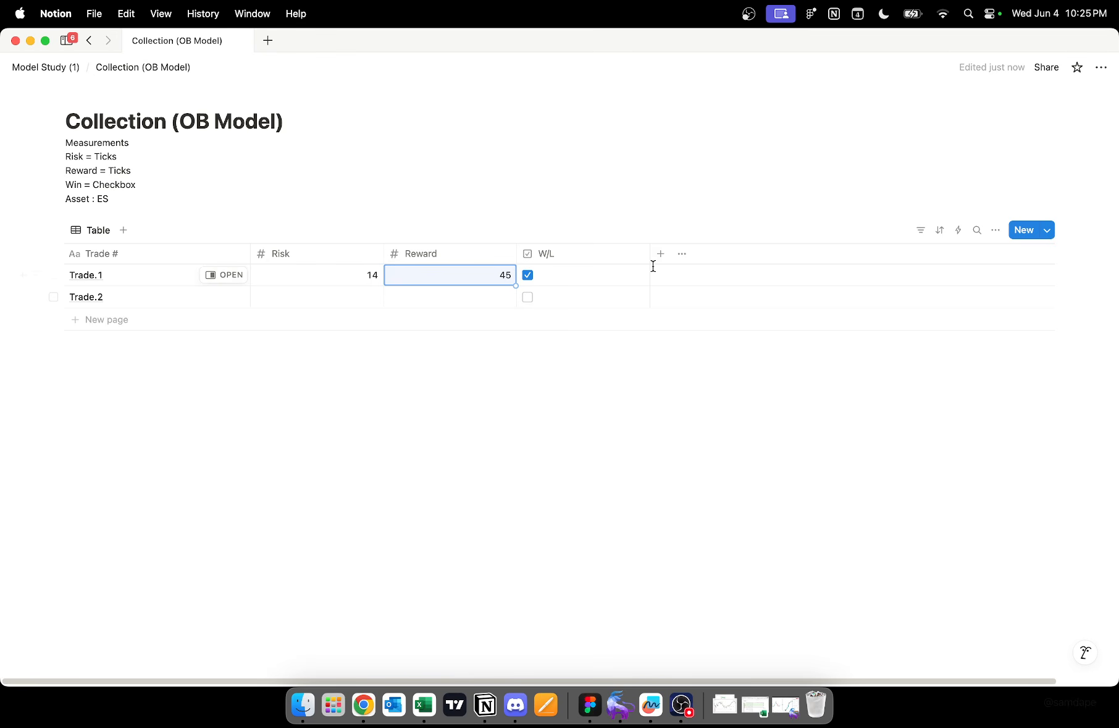
# Step: Add a formula property to the Collection (OB Model) table after the W/L column
pyautogui.click(660, 253)
pyautogui.scroll(-5, 932, 539)
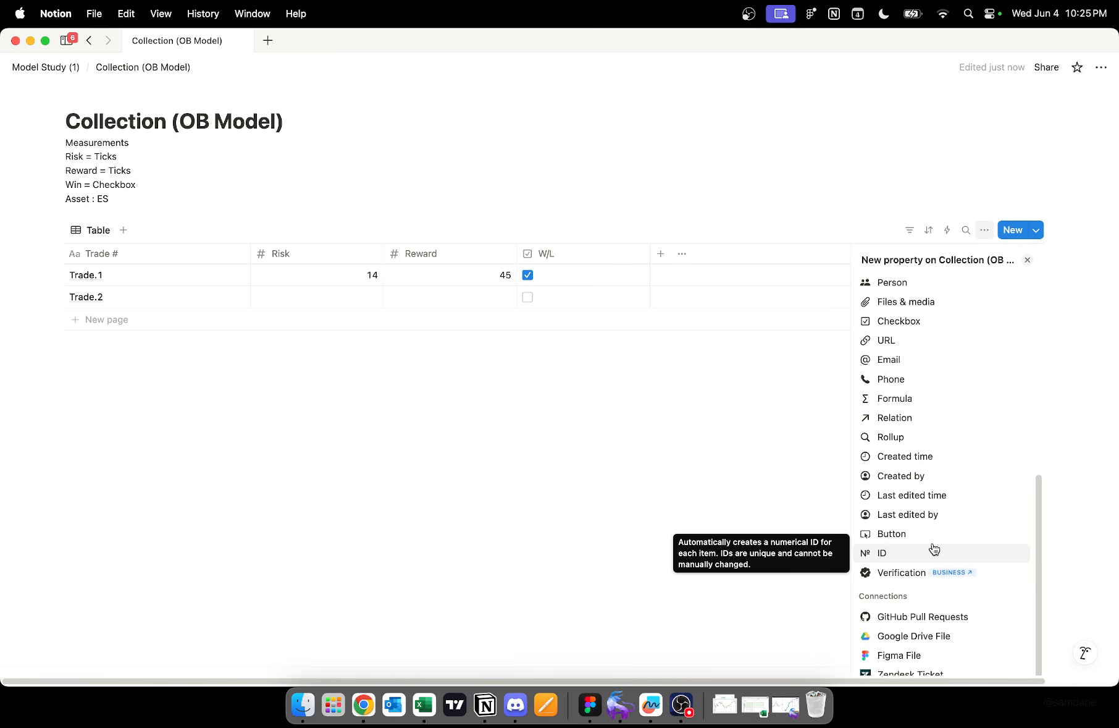
pyautogui.click(926, 403)
# Step: Set the new property's formula to Risk / Reward and save it
pyautogui.click(961, 343)
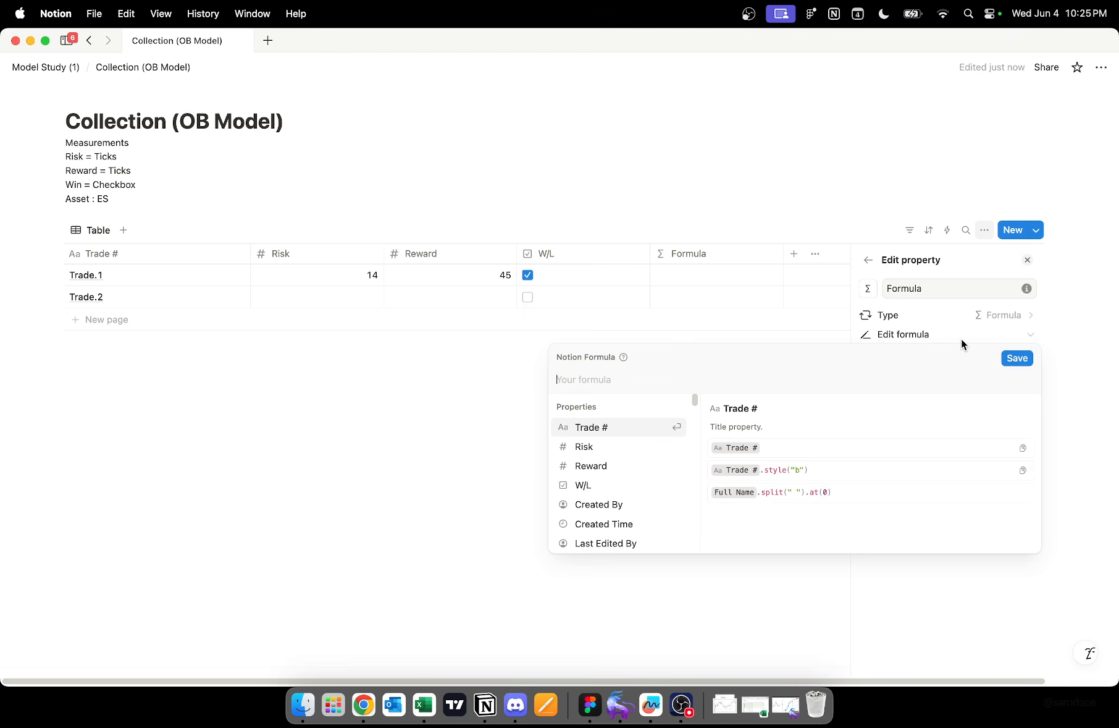
pyautogui.click(622, 464)
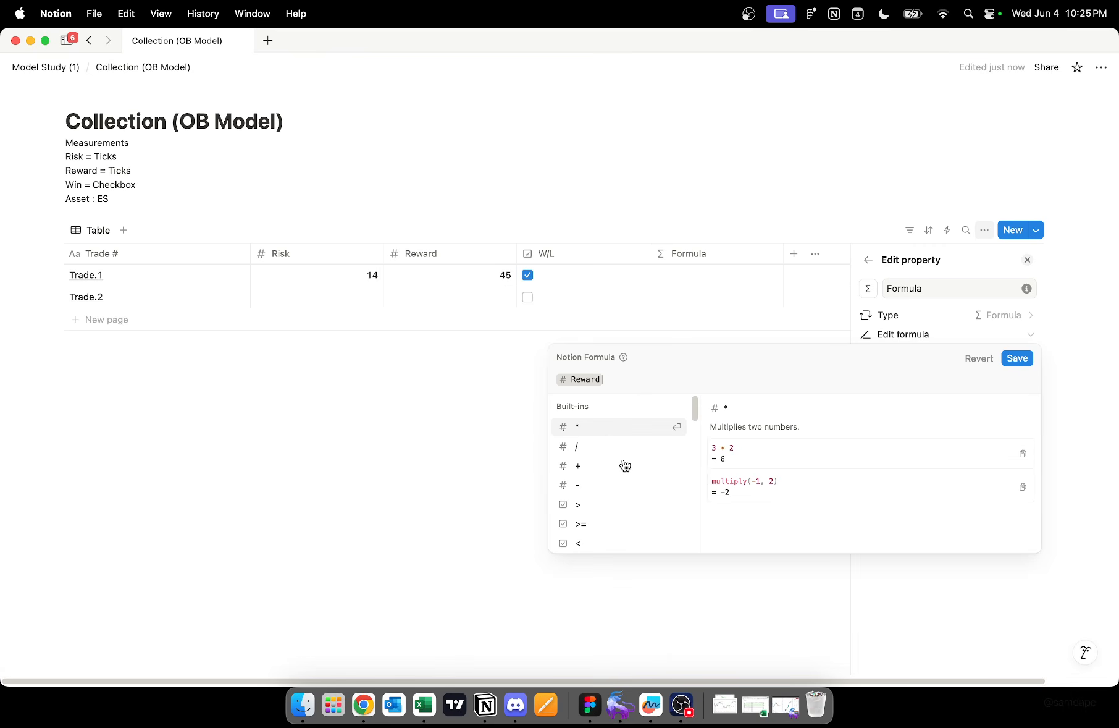
pyautogui.press('BackSpace')
pyautogui.click(607, 448)
pyautogui.write('/')
pyautogui.press('BackSpace')
pyautogui.click(614, 455)
pyautogui.click(606, 490)
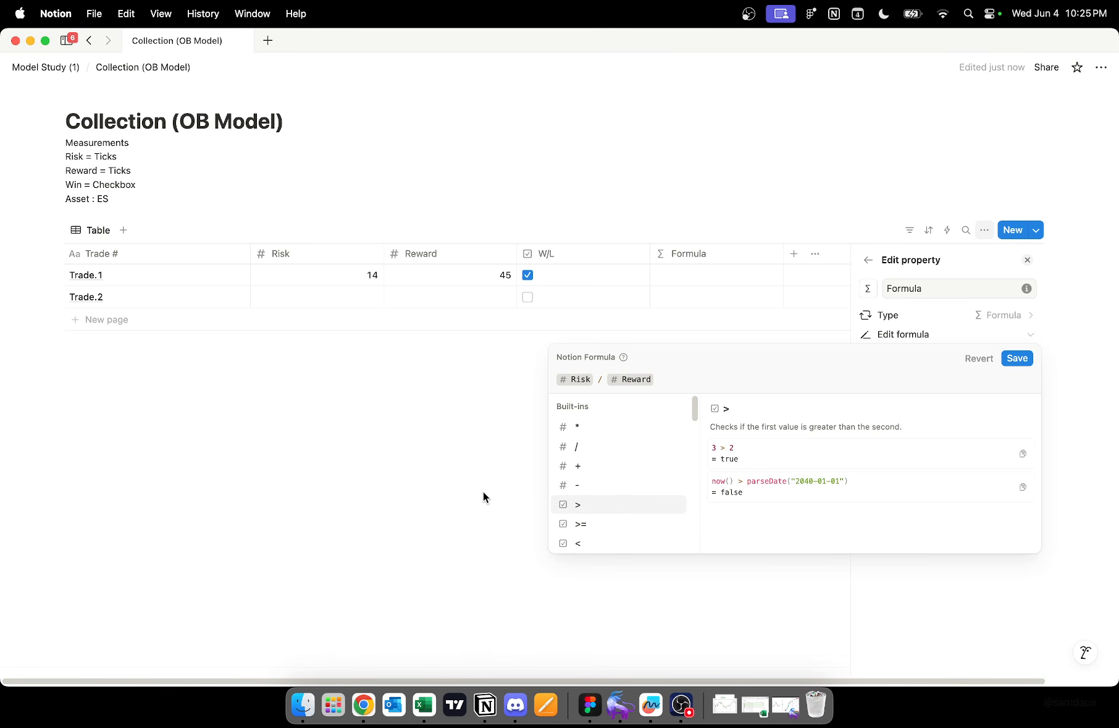
pyautogui.click(463, 496)
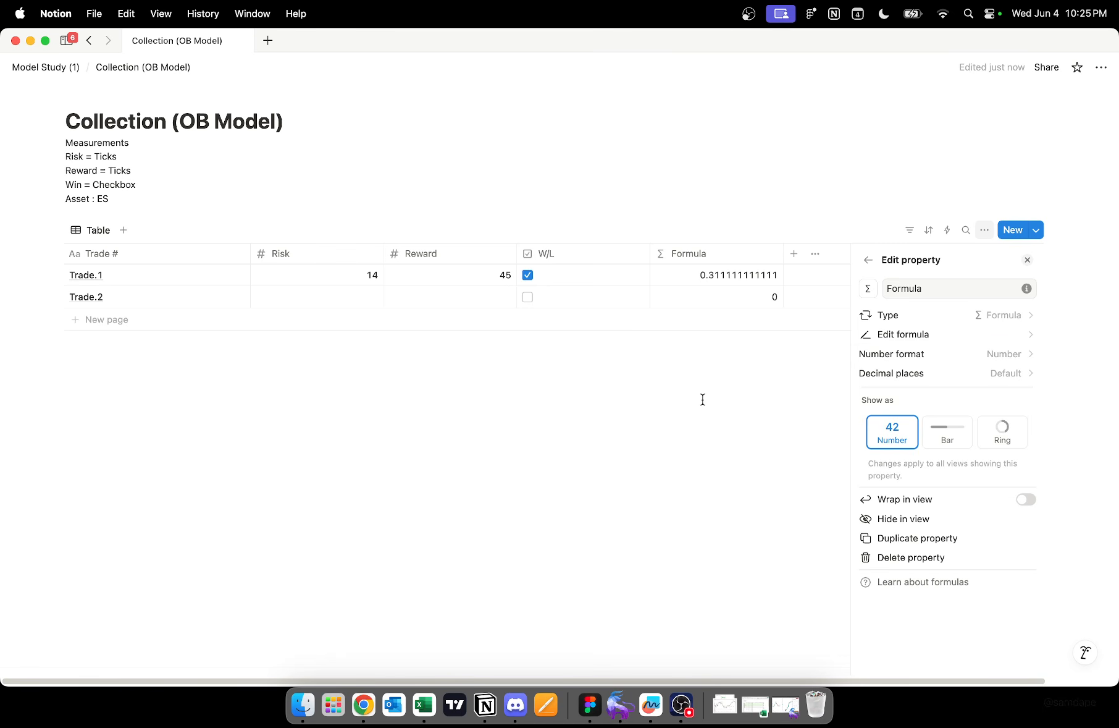
pyautogui.click(702, 400)
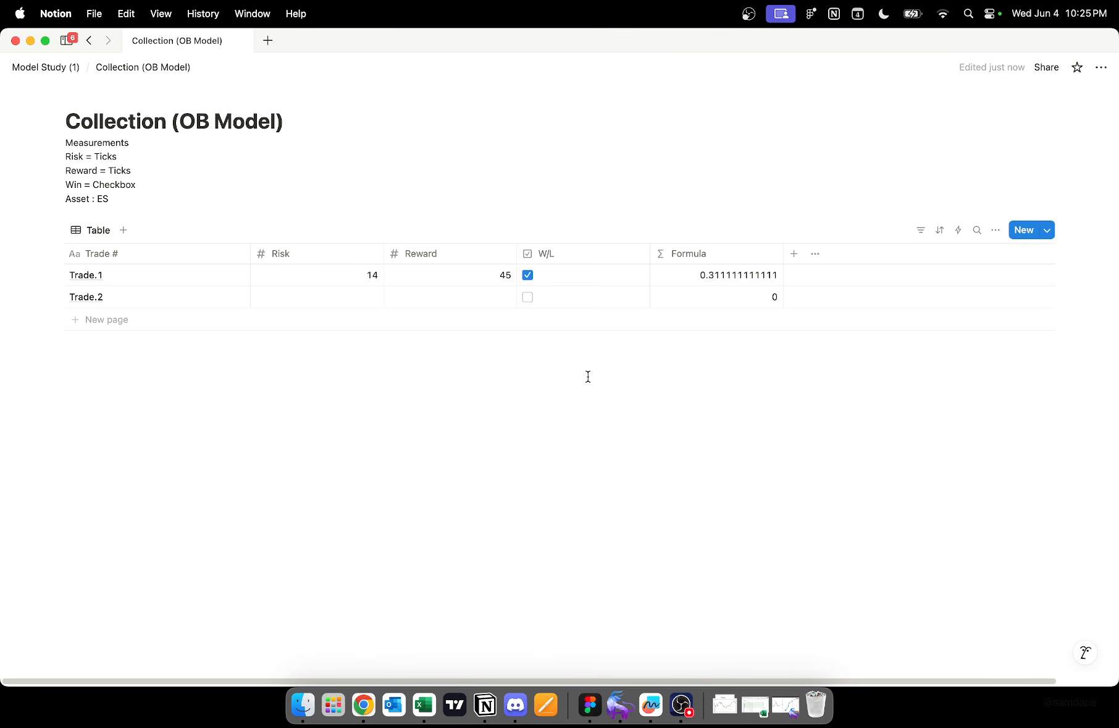
# Step: Rewrite the formula of the Formula column in Collection (OB Model) as Reward / Risk
pyautogui.click(730, 255)
pyautogui.click(722, 303)
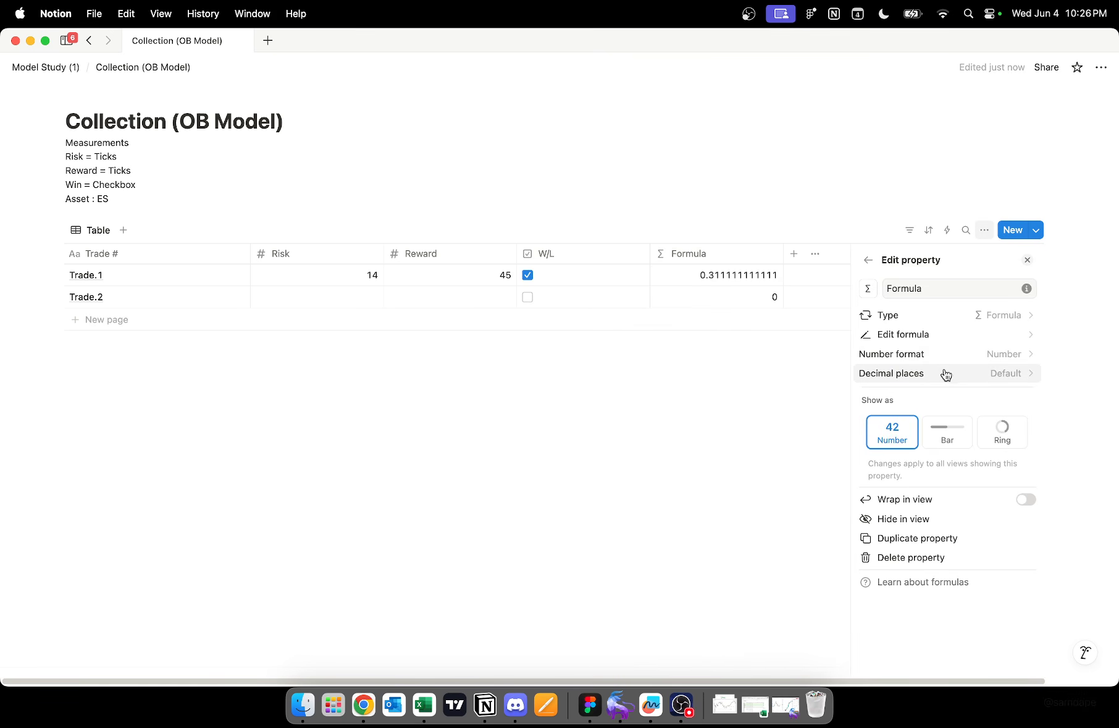
pyautogui.click(984, 336)
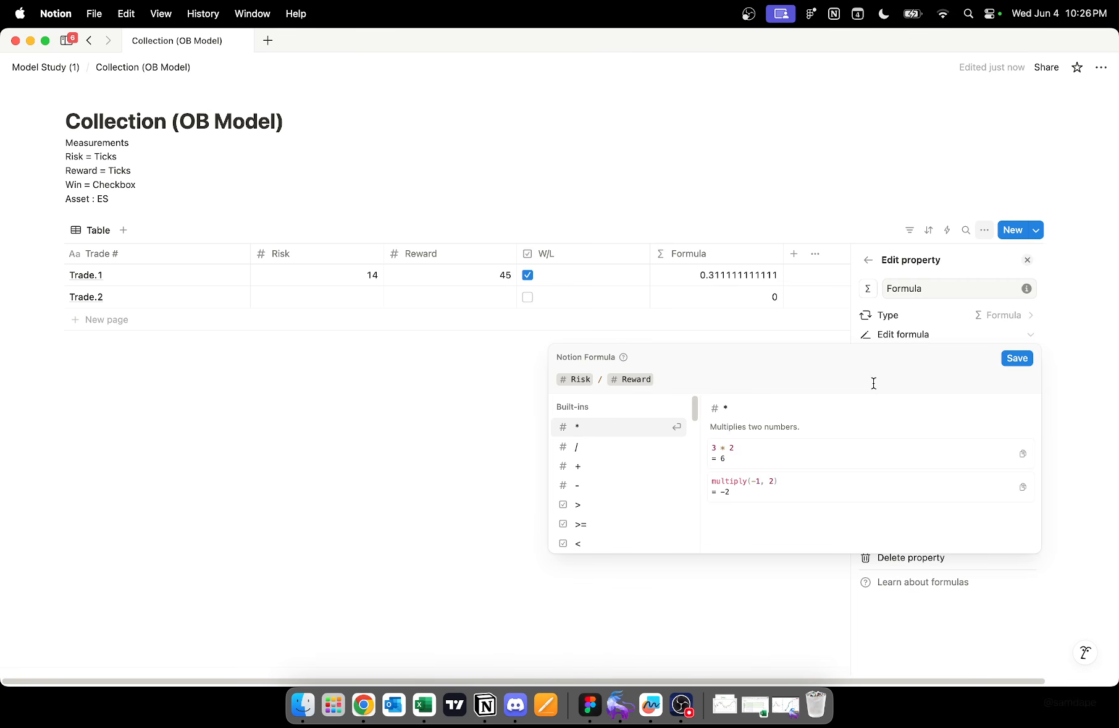
pyautogui.press('BackSpace')
pyautogui.press('BackSpace')
pyautogui.press('BackSpace')
pyautogui.press('BackSpace')
pyautogui.press('BackSpace')
pyautogui.write('rw')
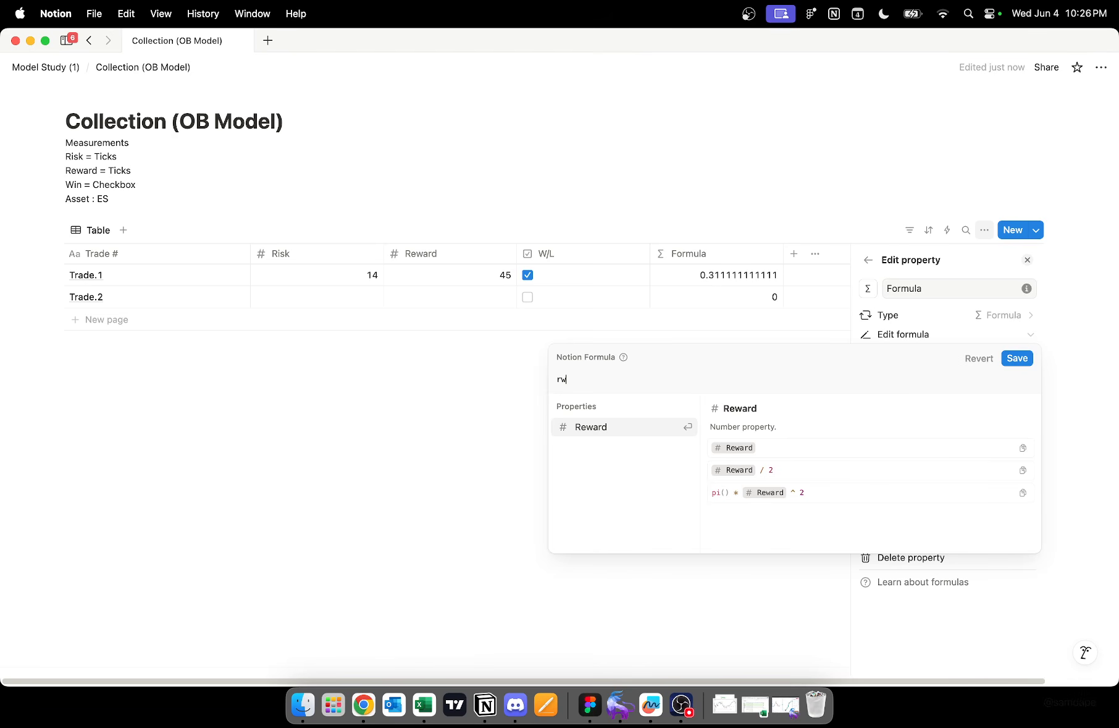
pyautogui.click(623, 452)
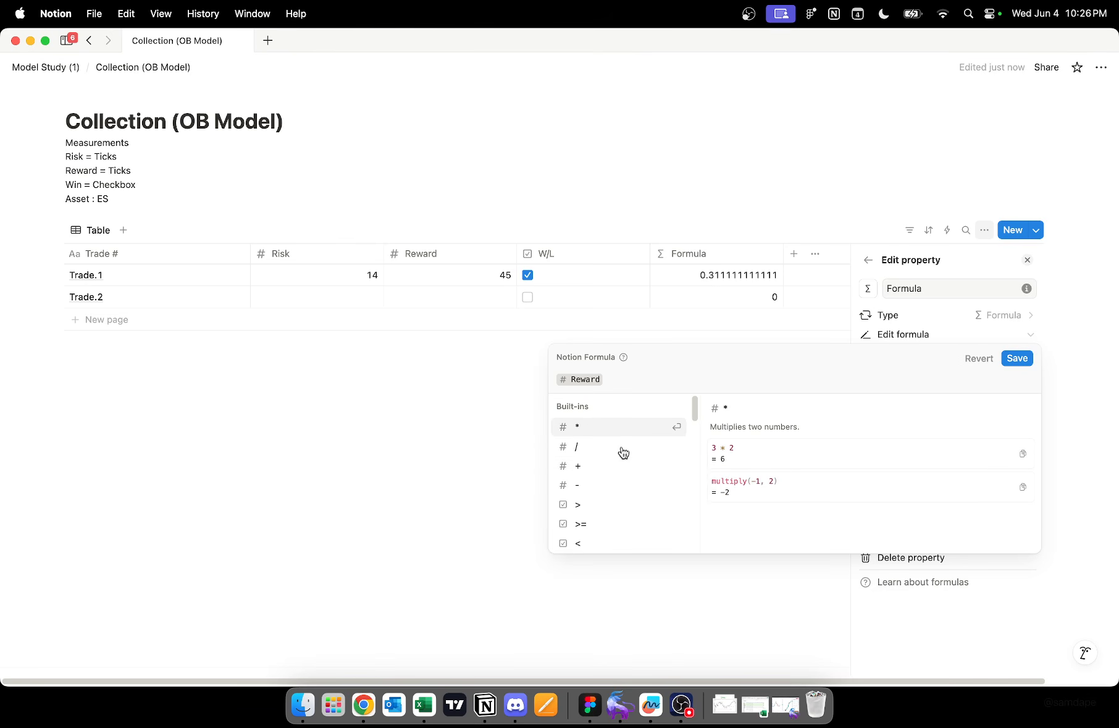
pyautogui.click(595, 452)
pyautogui.click(605, 474)
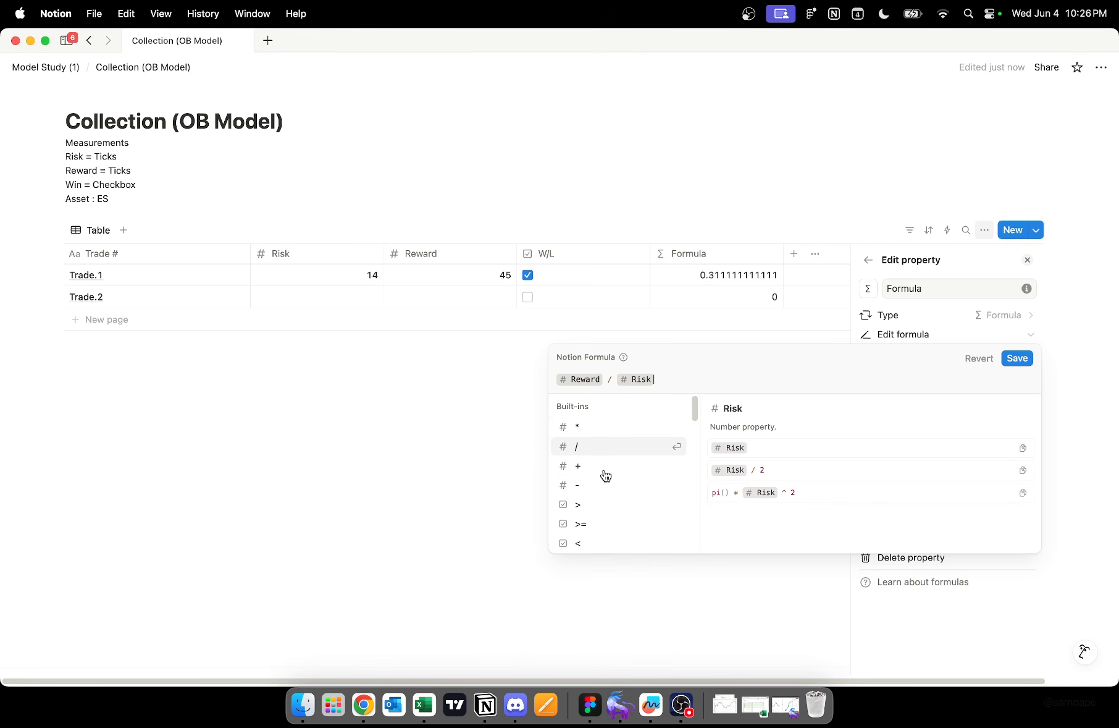
pyautogui.click(481, 469)
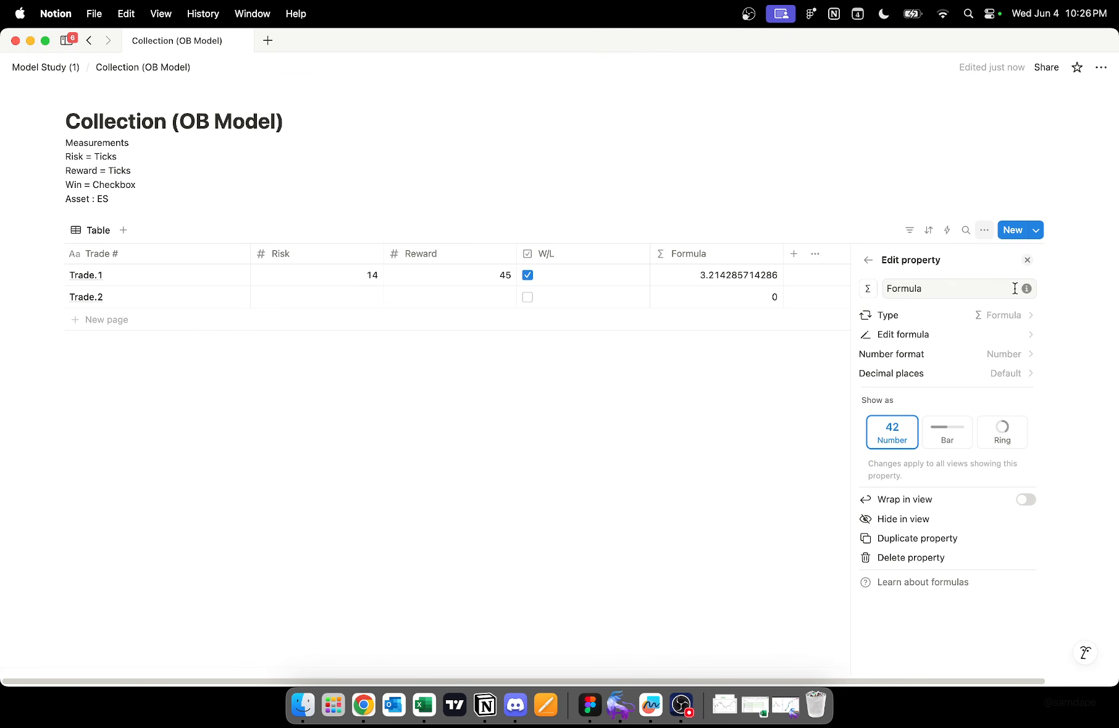
# Step: Format the Formula column as Number with commas with 1 decimal place and close the property settings
pyautogui.click(1002, 354)
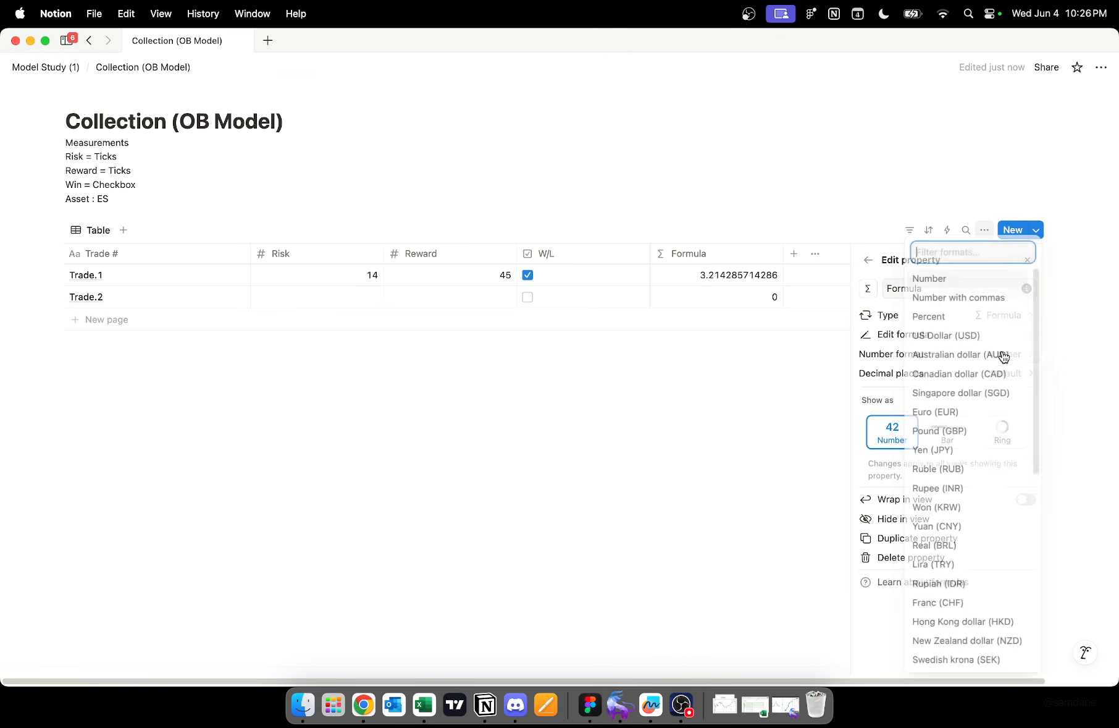
pyautogui.click(971, 300)
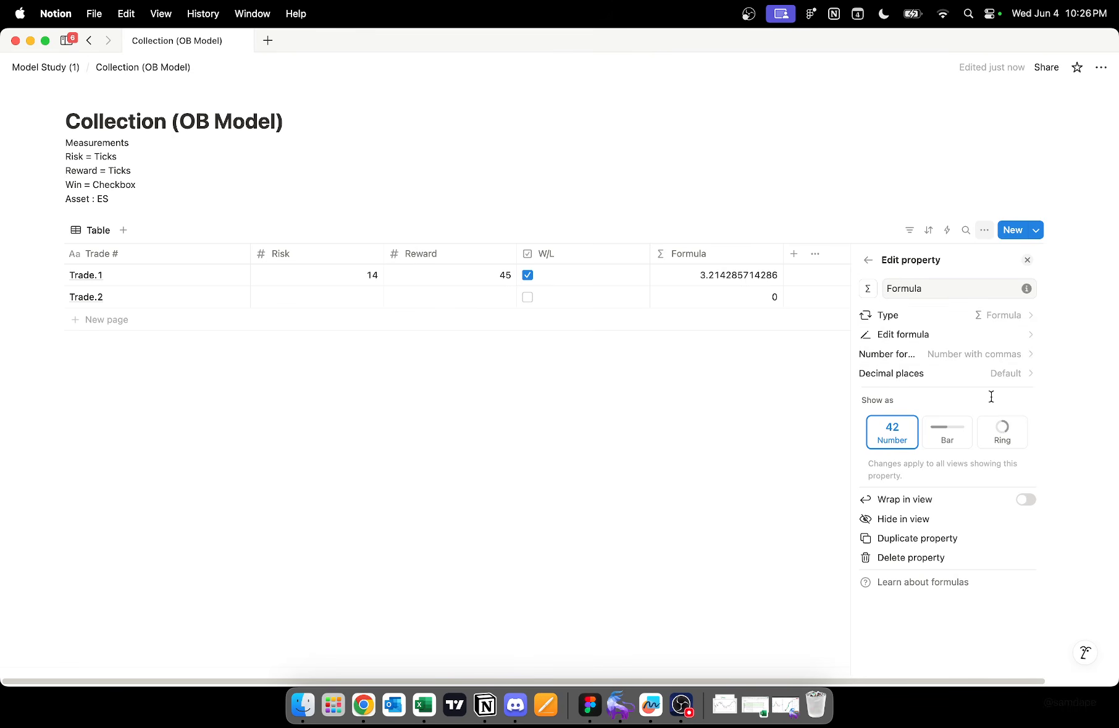
pyautogui.click(1007, 356)
pyautogui.scroll(-2, 980, 433)
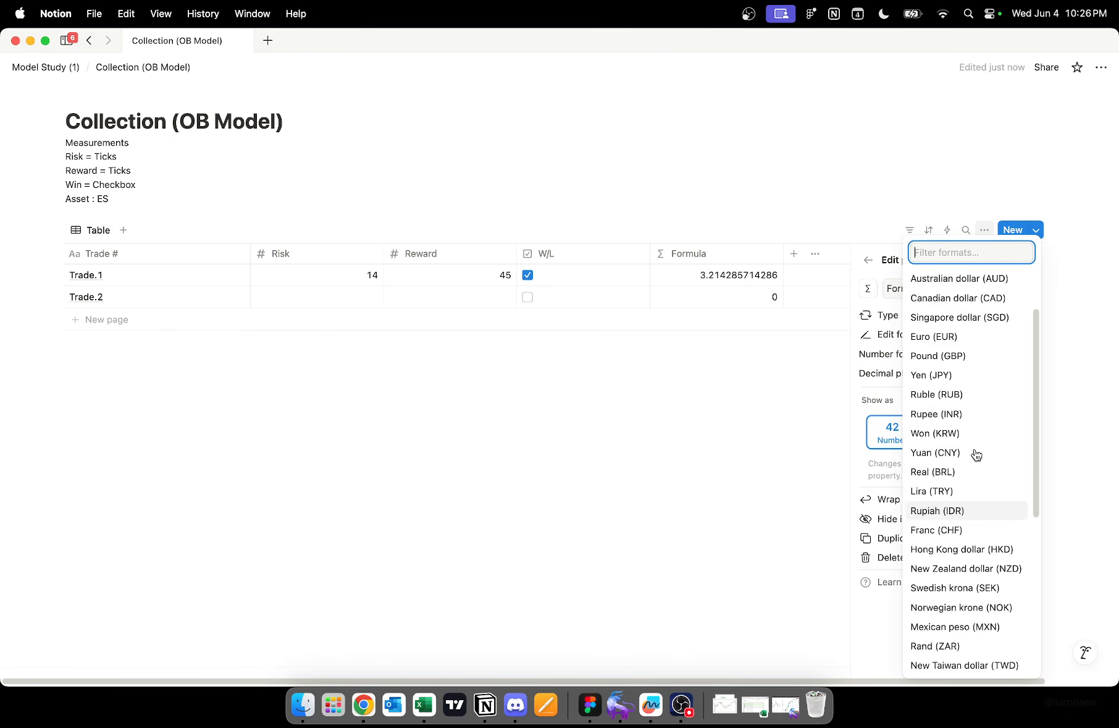
pyautogui.scroll(2, 976, 454)
pyautogui.click(790, 408)
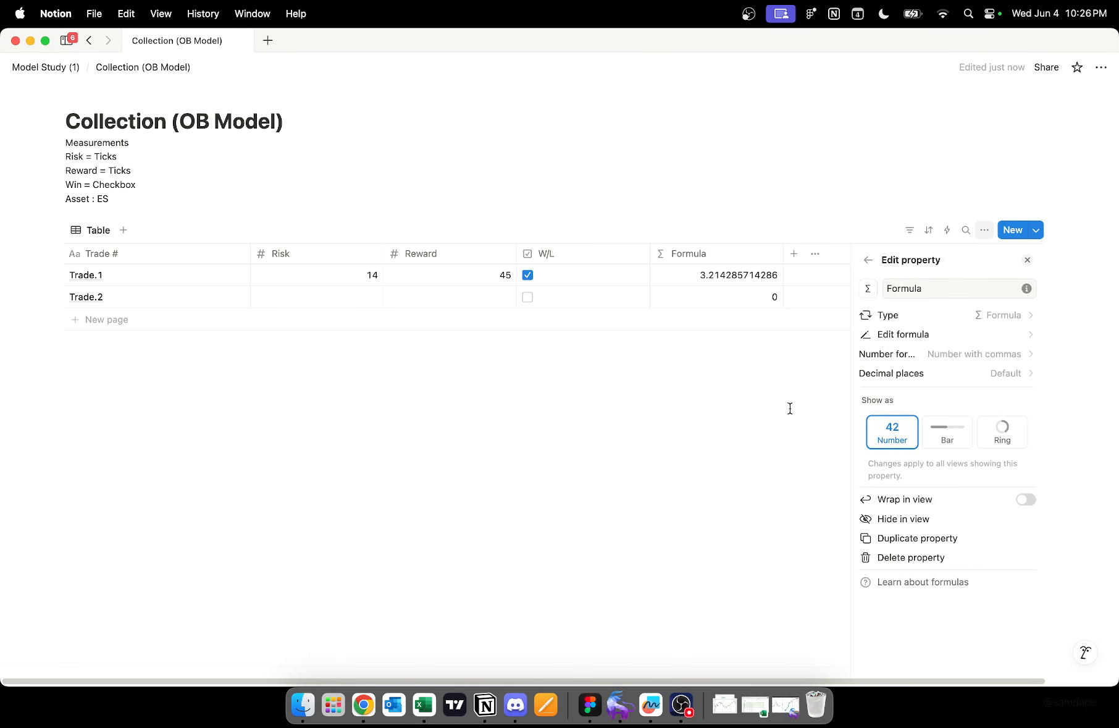
pyautogui.click(950, 371)
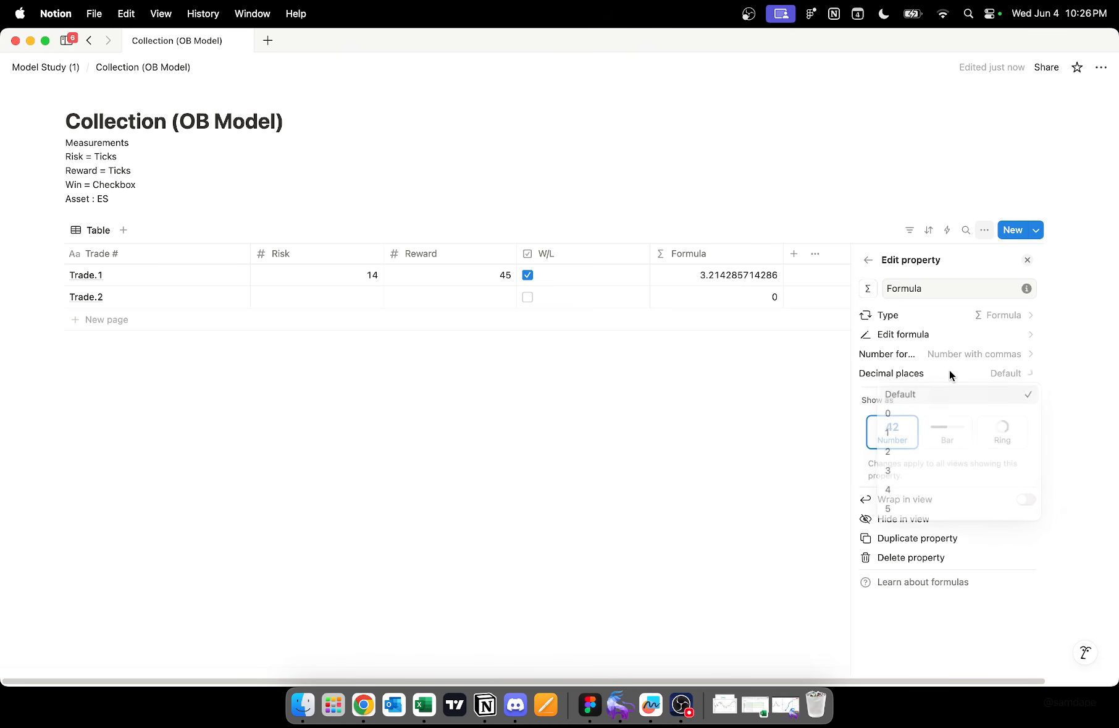
pyautogui.click(916, 434)
pyautogui.click(820, 453)
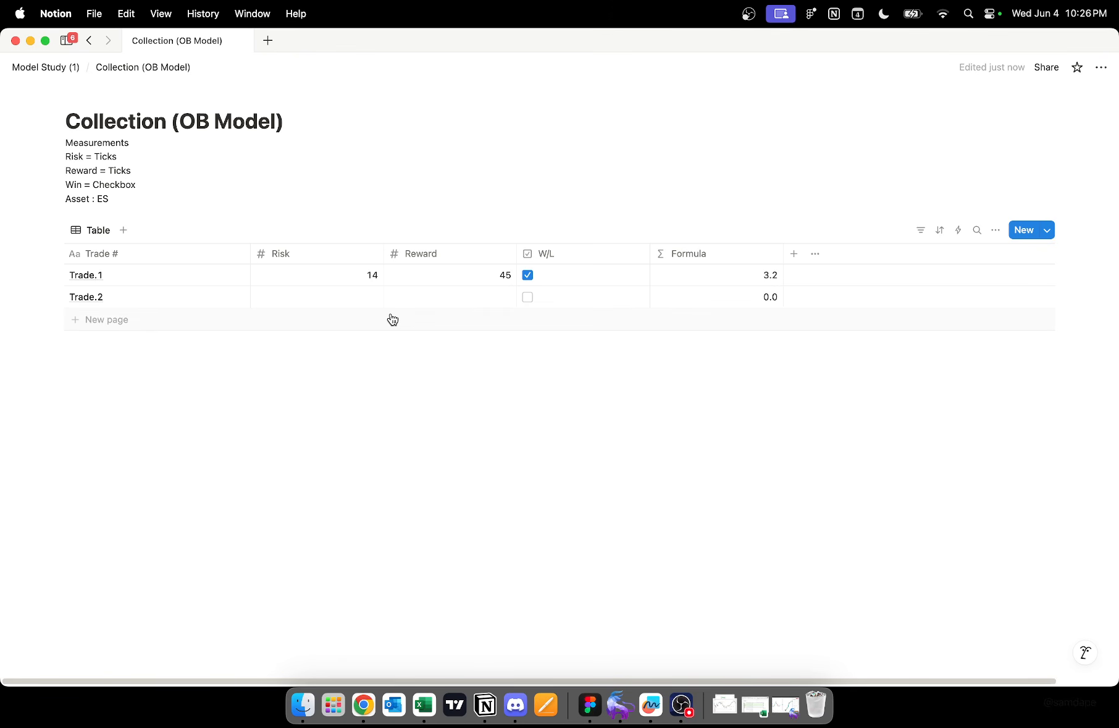
# Step: Rename the Formula column to "R/R"
pyautogui.click(715, 264)
pyautogui.write('R/R')
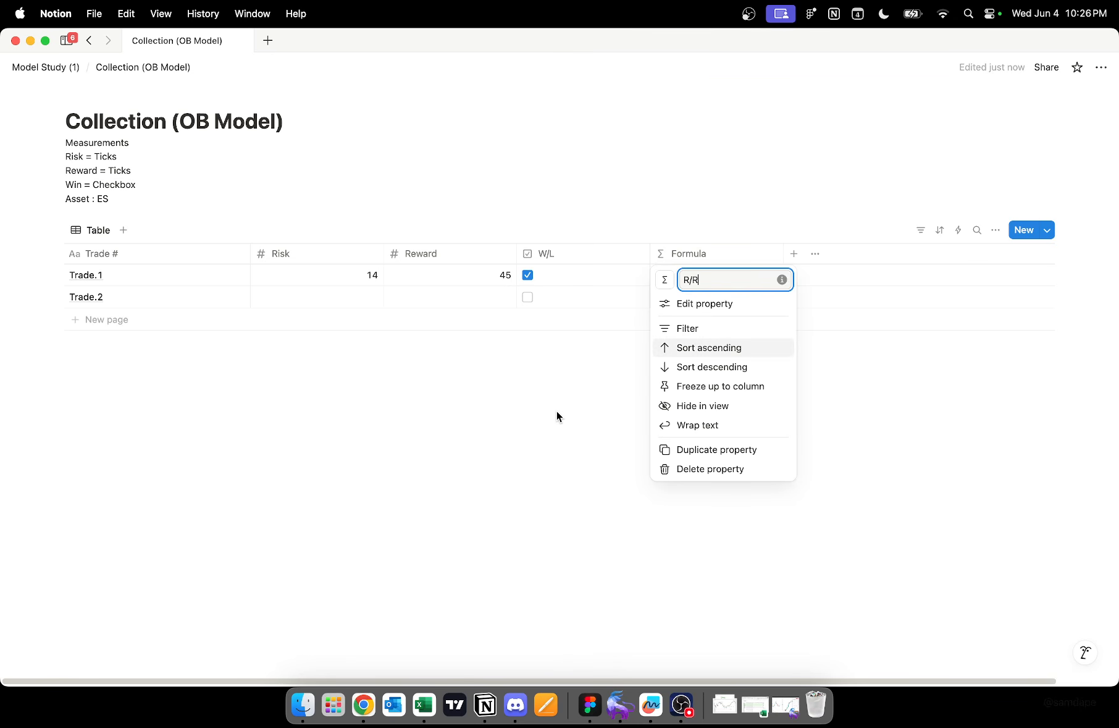
pyautogui.press('Return')
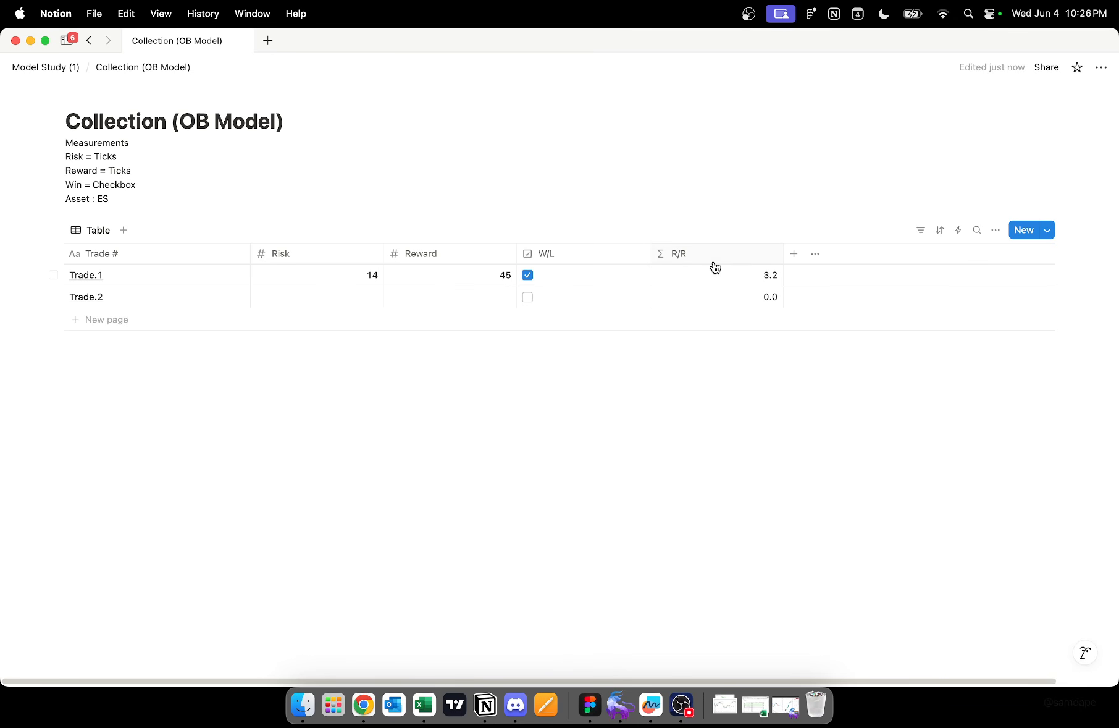
# Step: Enter a risk of 14 and a reward of 28 for Trade.2 and mark it as a win
pyautogui.click(347, 297)
pyautogui.write('14')
pyautogui.press('Return')
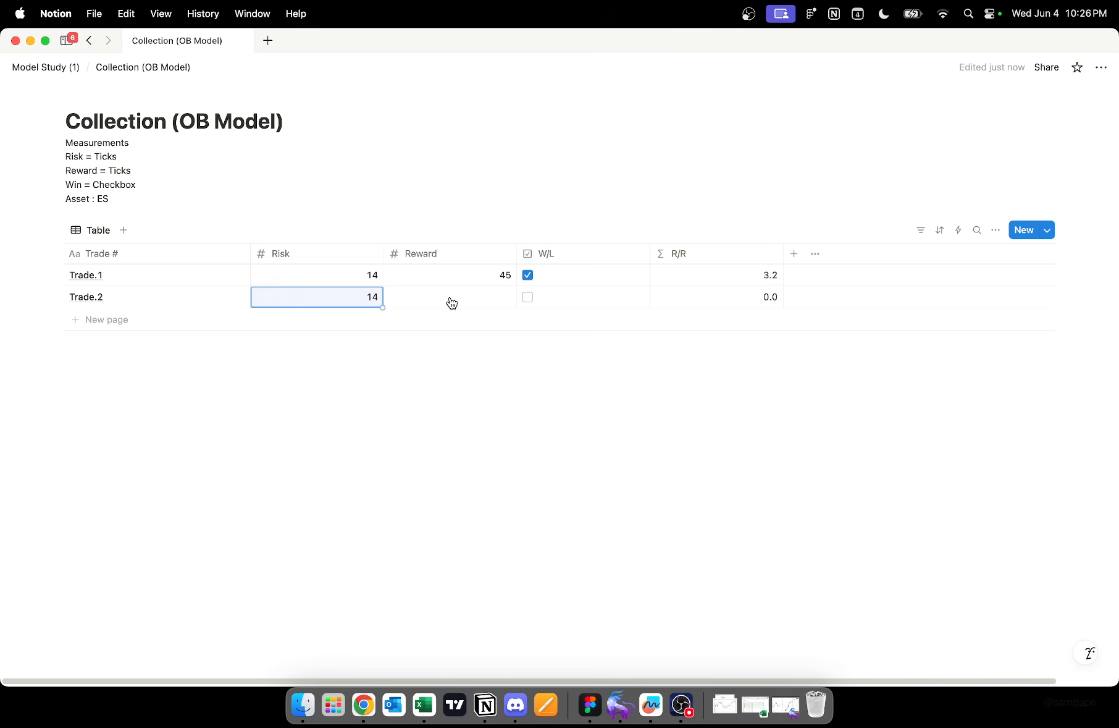
pyautogui.click(450, 301)
pyautogui.write('28')
pyautogui.press('Return')
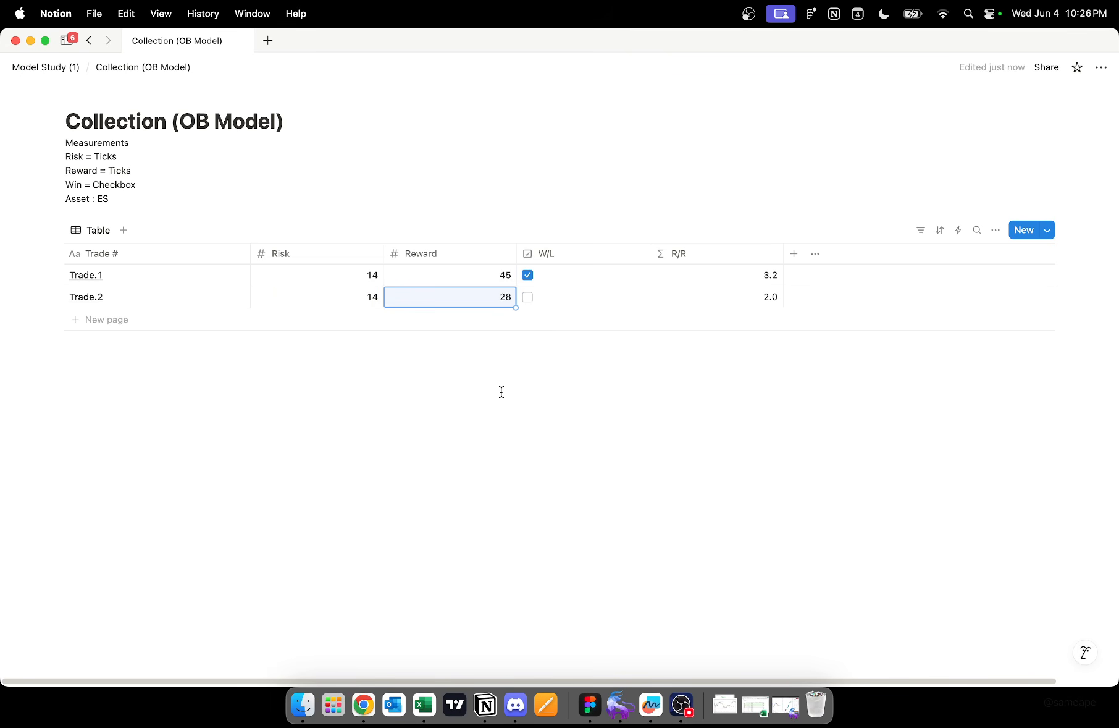
pyautogui.click(526, 297)
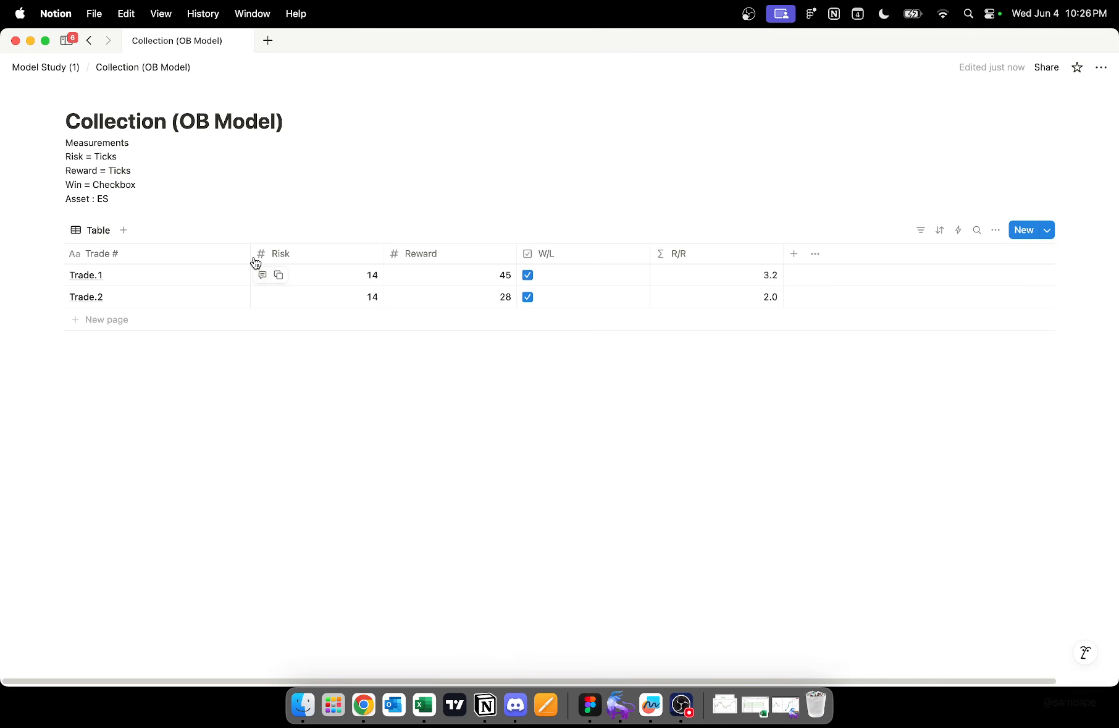
# Step: From the Model Study (1) page, open Config. A and write "Swing formation" with CANDLE 1. 22:00, CANDLE 2. 02:00 and CANDLE 3. 06:00 below it
pyautogui.click(59, 67)
pyautogui.scroll(-2, 216, 358)
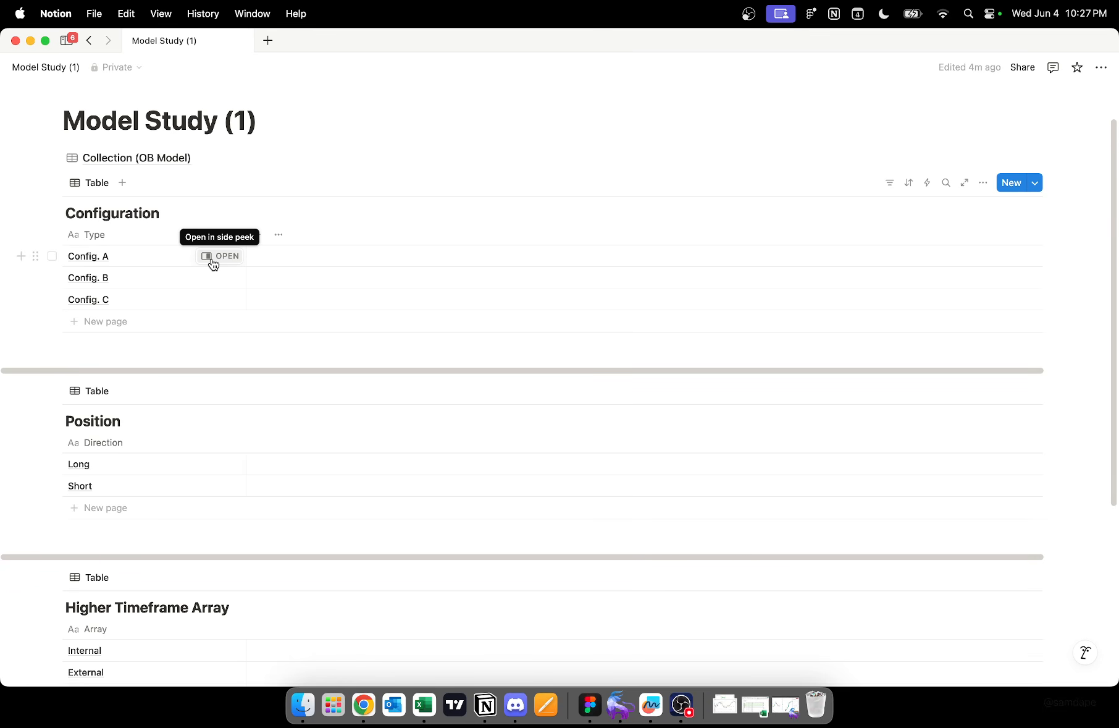
pyautogui.click(213, 259)
pyautogui.press('Return')
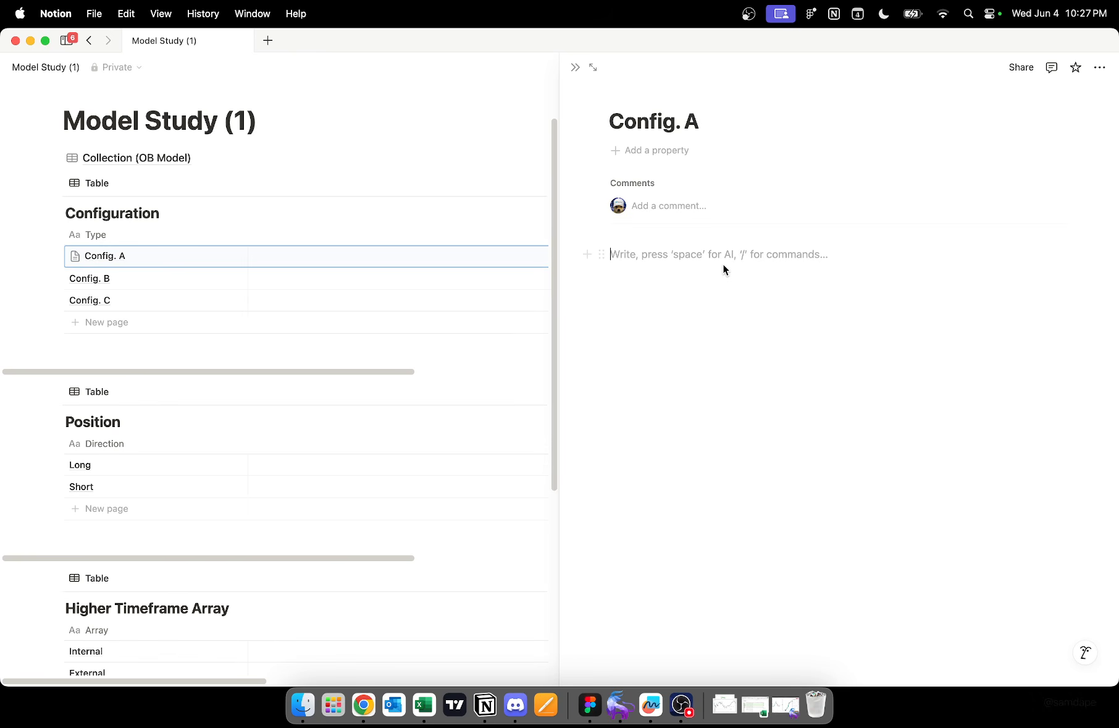
pyautogui.write('Swing form')
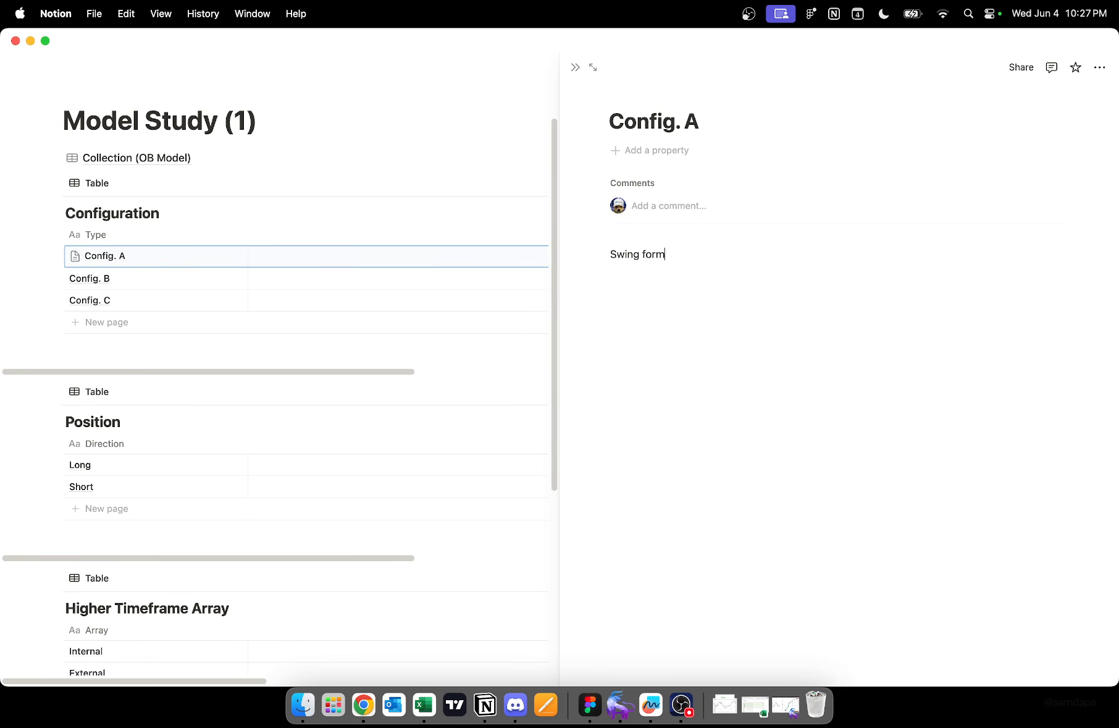
pyautogui.write('ation  CANDLE 1. 22:00')
pyautogui.press('Return')
pyautogui.write('CANDL')
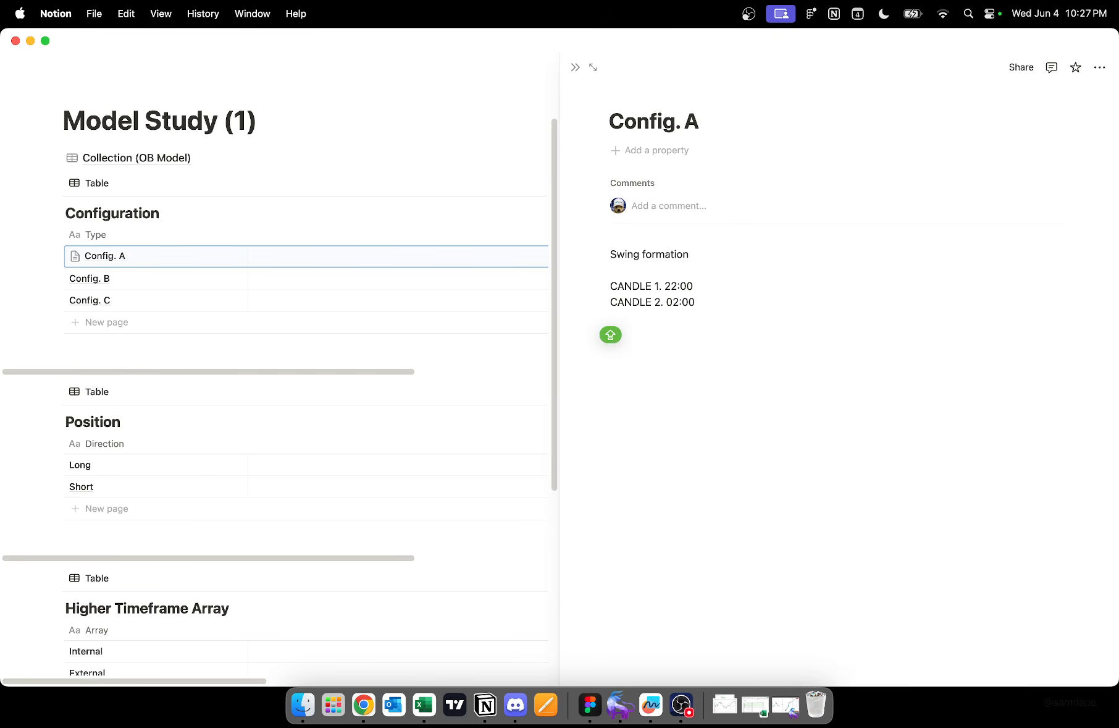
pyautogui.write('CANDLE 3. 06:00')
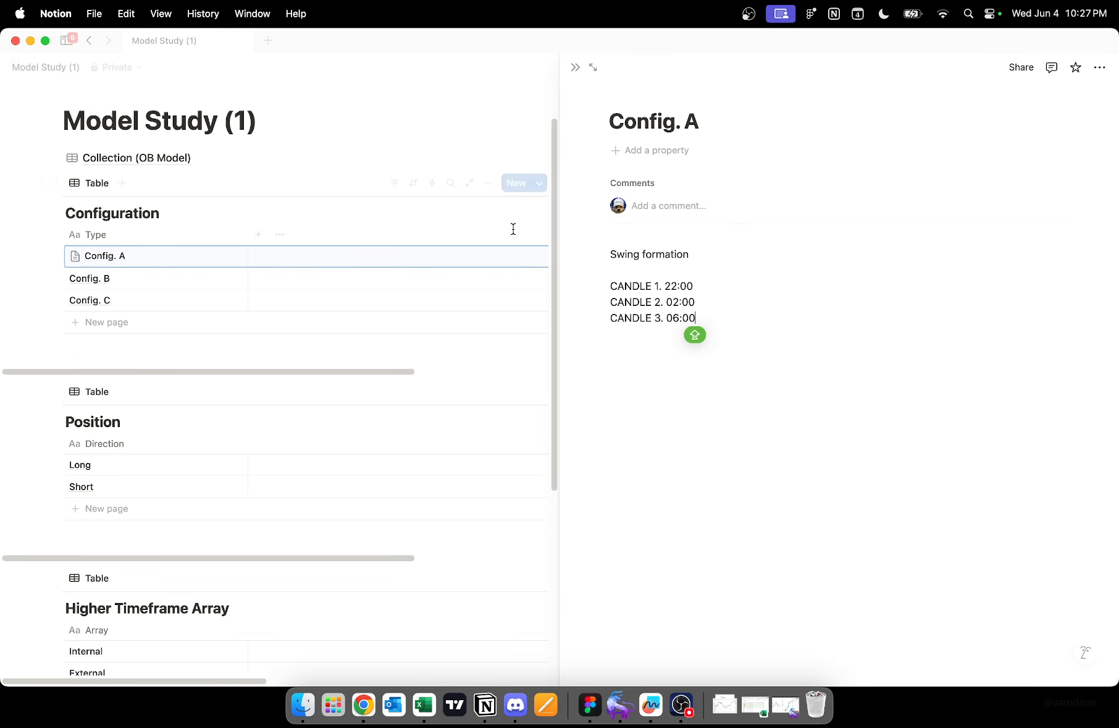
# Step: Copy the swing formation notes from Config. A into the body of the Config. B page
pyautogui.moveTo(697, 318); pyautogui.dragTo(600, 257)
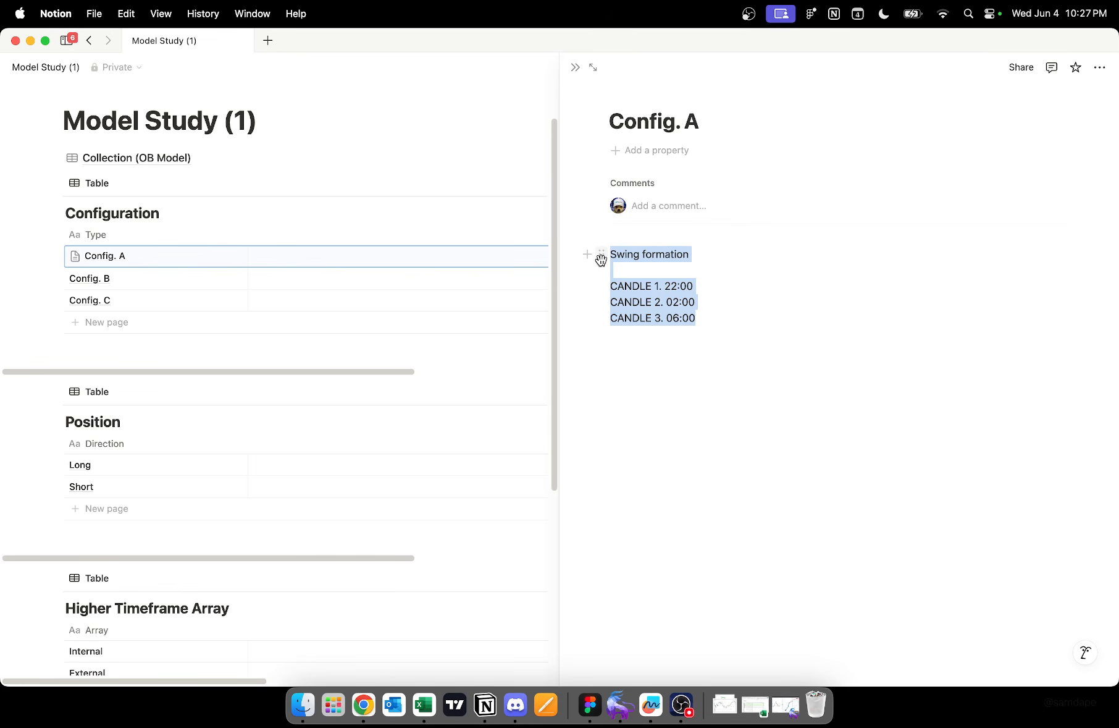
pyautogui.press('super+c')
pyautogui.click(133, 277)
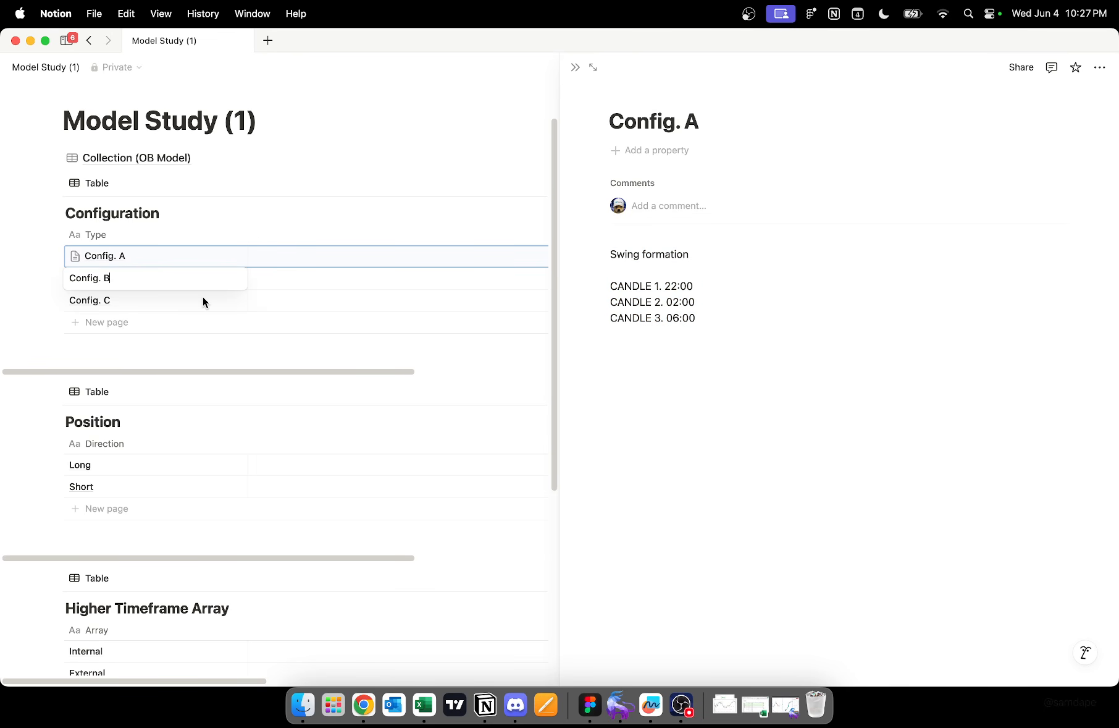
pyautogui.click(225, 279)
pyautogui.press('super+v')
pyautogui.press('super+z')
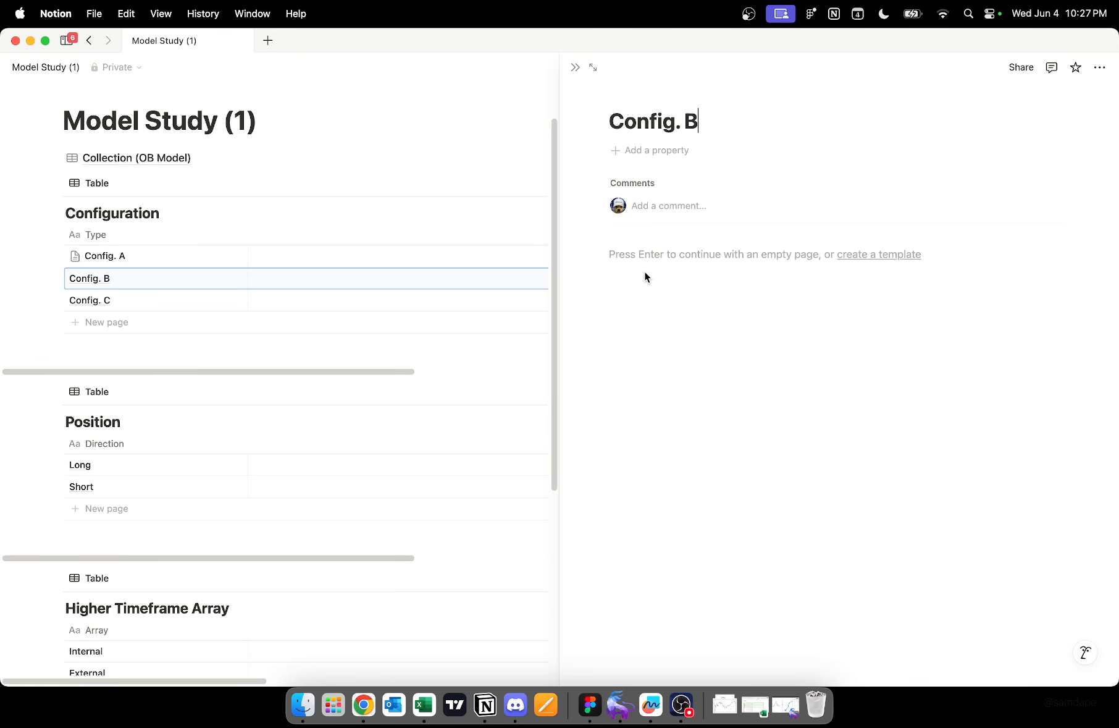
pyautogui.click(647, 254)
pyautogui.press('super+v')
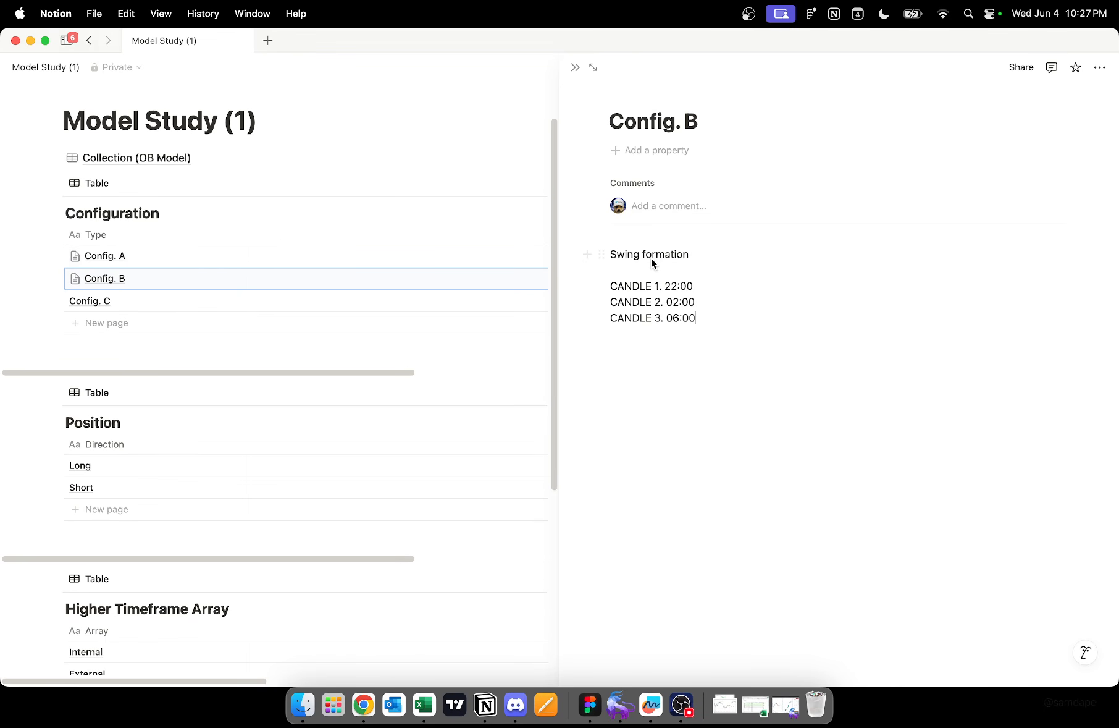
# Step: Set the Config. B candle times to 02:00 for candle 1, 06:00 for candle 2 and 10:00 for candle 3
pyautogui.click(695, 287)
pyautogui.press('BackSpace')
pyautogui.press('BackSpace')
pyautogui.press('BackSpace')
pyautogui.press('BackSpace')
pyautogui.press('BackSpace')
pyautogui.write('02')
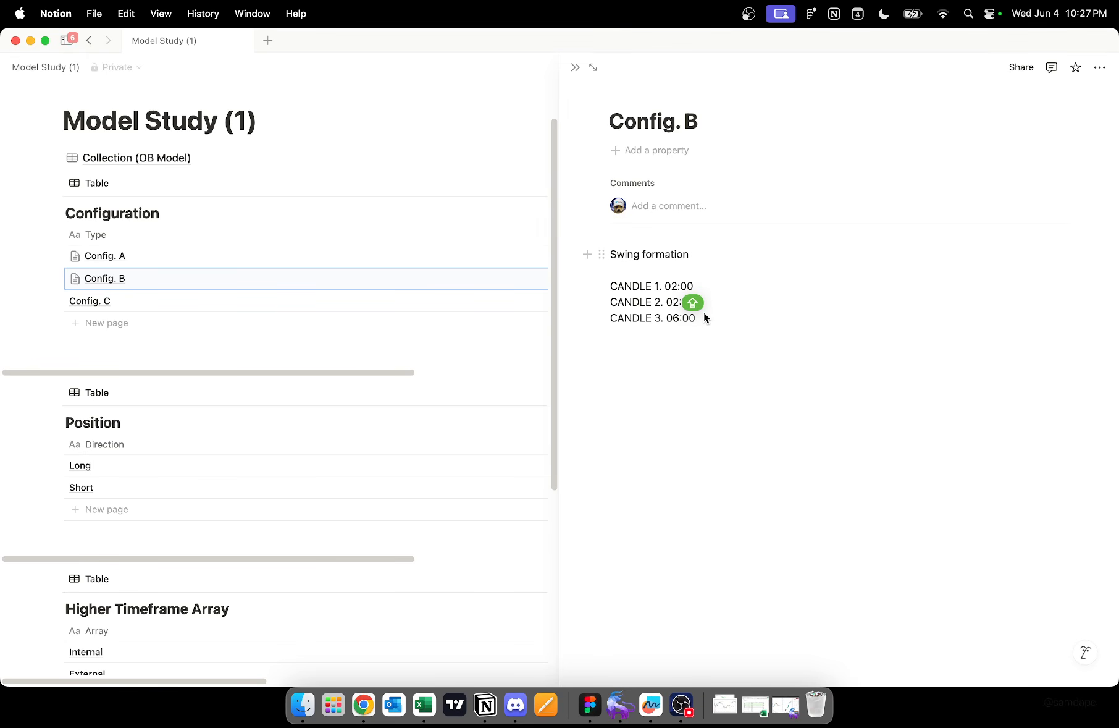
pyautogui.press('BackSpace')
pyautogui.press('BackSpace')
pyautogui.press('BackSpace')
pyautogui.press('BackSpace')
pyautogui.press('BackSpace')
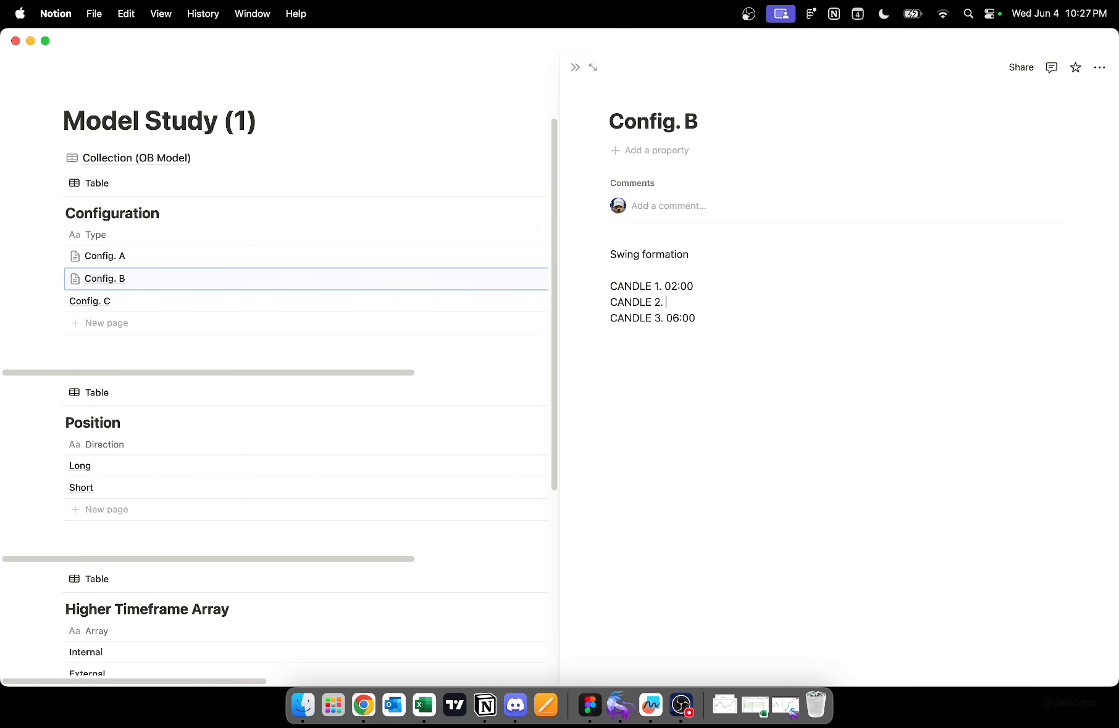
pyautogui.click(696, 321)
pyautogui.press('BackSpace')
pyautogui.press('BackSpace')
pyautogui.press('BackSpace')
pyautogui.press('BackSpace')
pyautogui.press('BackSpace')
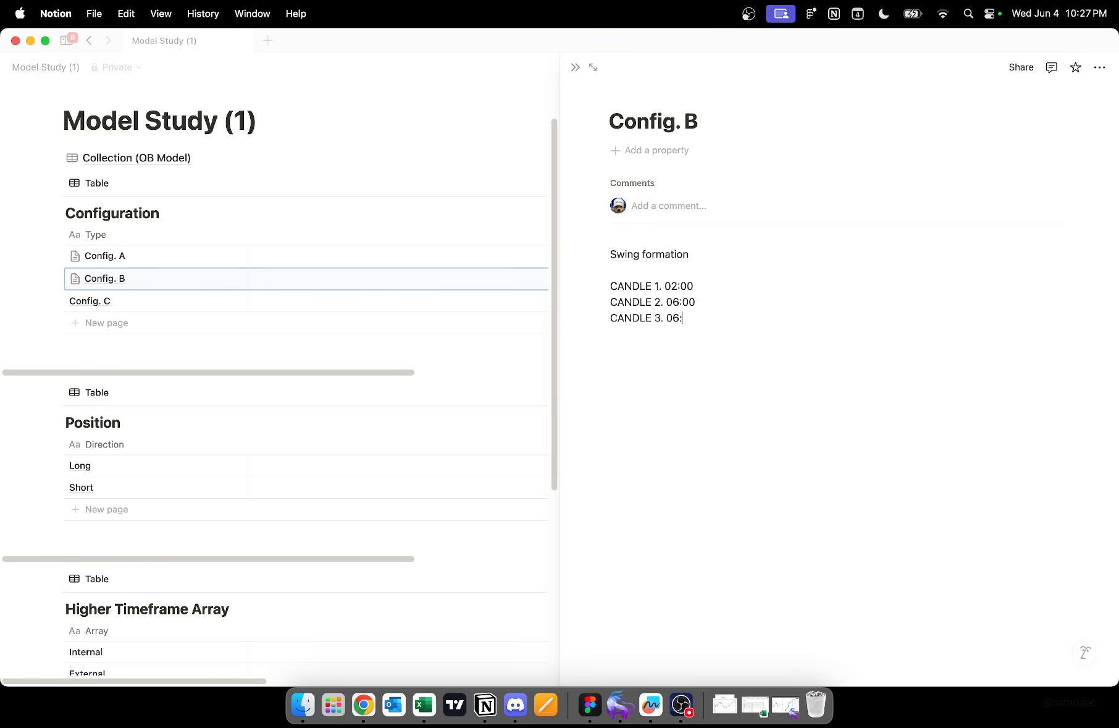
pyautogui.write('10:00')
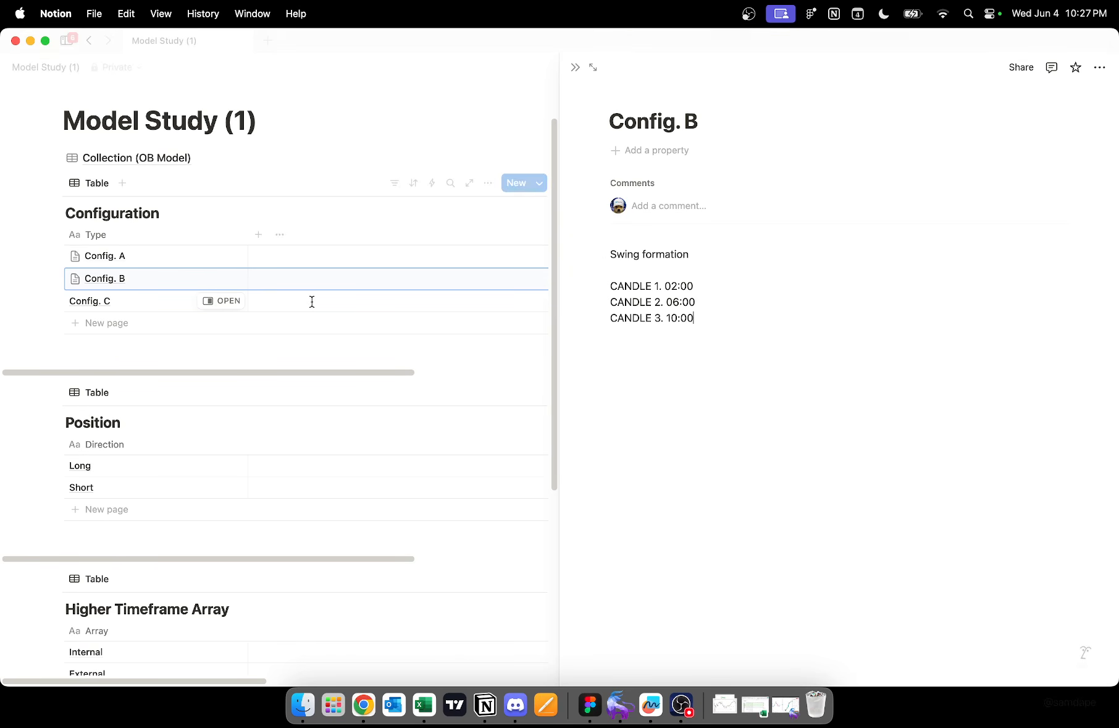
# Step: Paste the swing formation notes into Config. C and set its three candle times to 06:00, 10:00 and 14:00
pyautogui.click(210, 302)
pyautogui.click(696, 285)
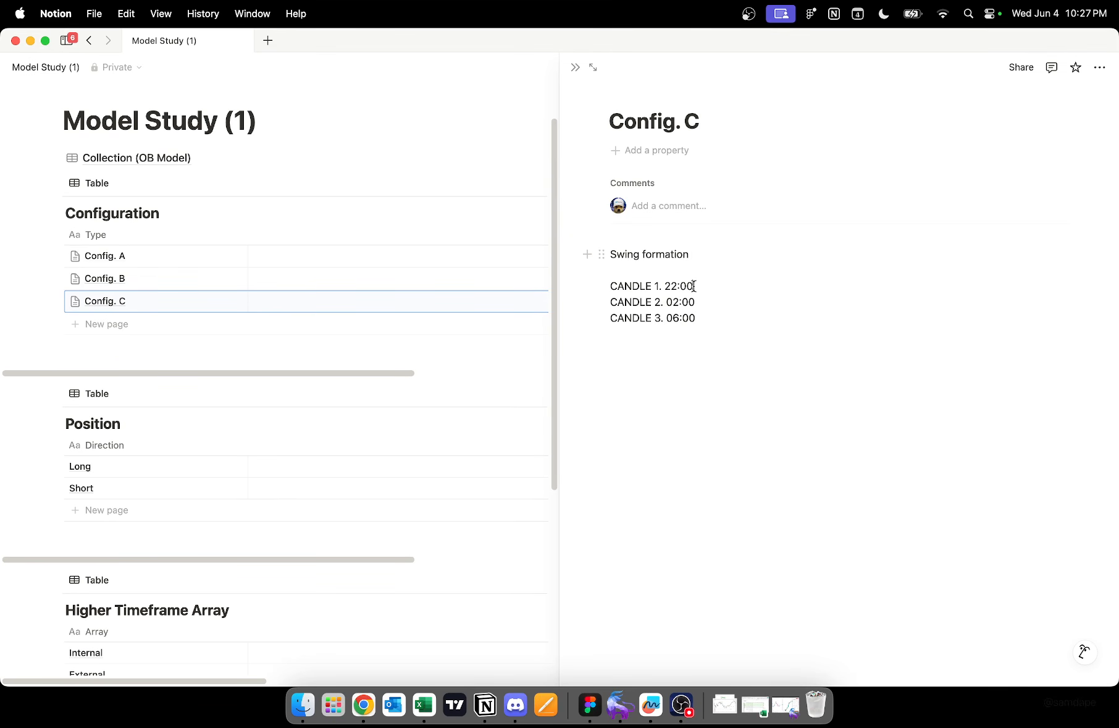
pyautogui.press('BackSpace')
pyautogui.press('BackSpace')
pyautogui.press('BackSpace')
pyautogui.press('BackSpace')
pyautogui.press('BackSpace')
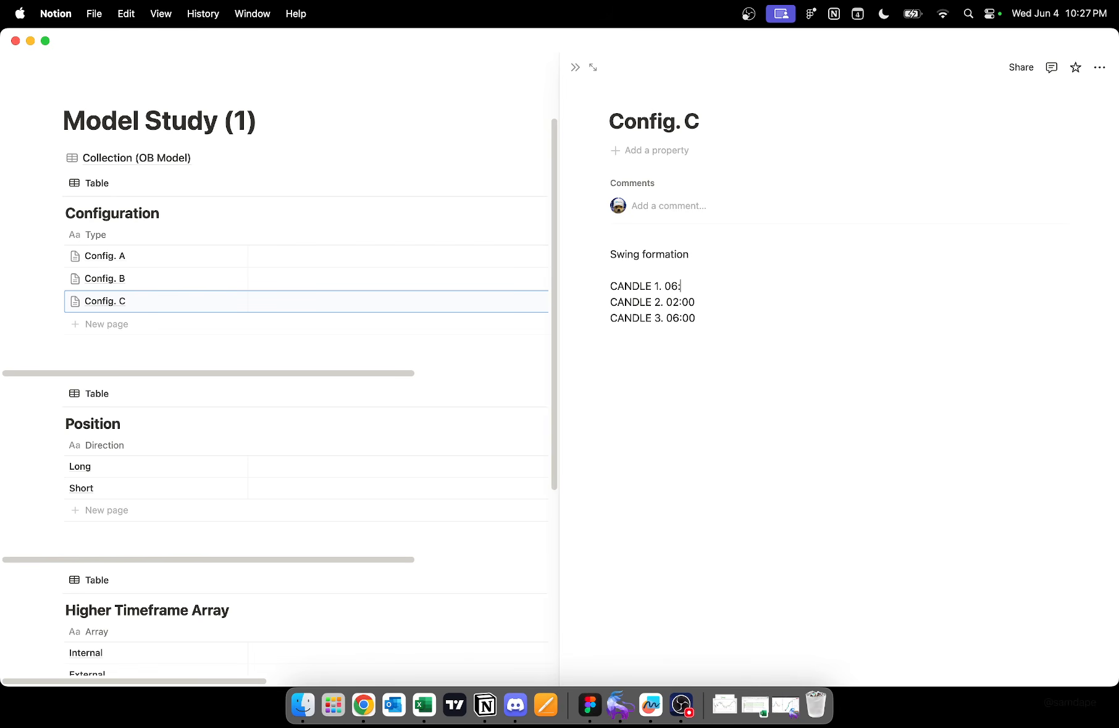
pyautogui.write('06:00')
pyautogui.click(703, 302)
pyautogui.press('BackSpace')
pyautogui.press('BackSpace')
pyautogui.press('BackSpace')
pyautogui.press('BackSpace')
pyautogui.press('BackSpace')
pyautogui.write('10')
pyautogui.click(702, 317)
pyautogui.press('BackSpace')
pyautogui.press('BackSpace')
pyautogui.press('BackSpace')
pyautogui.press('BackSpace')
pyautogui.press('BackSpace')
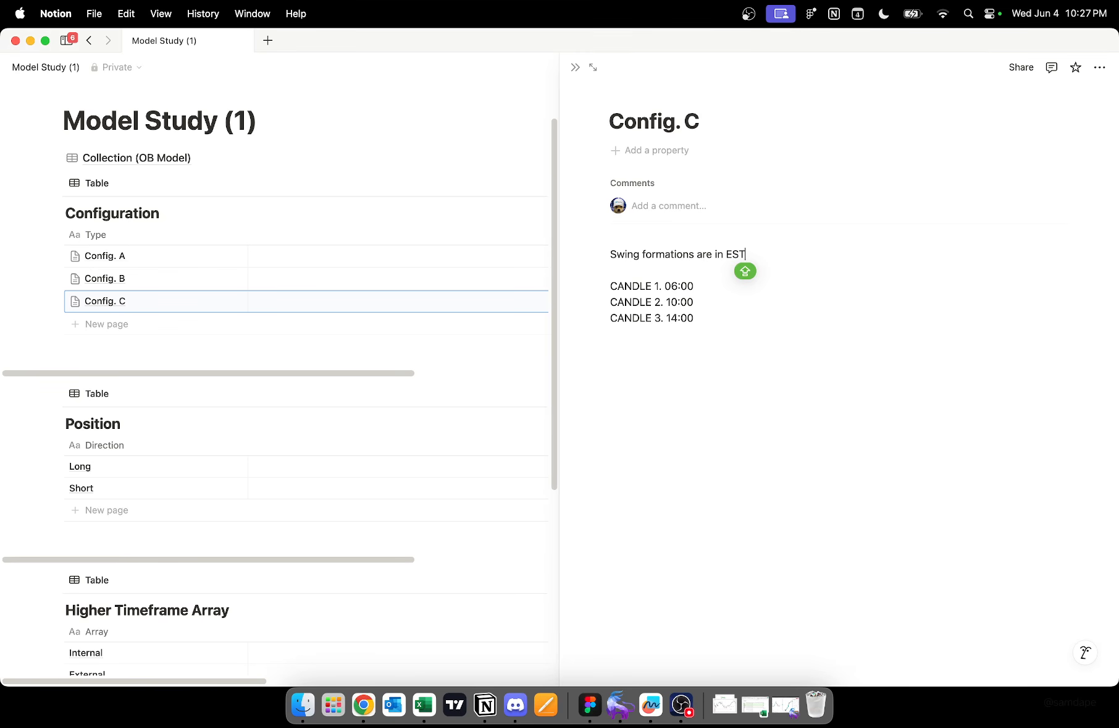
# Step: Reword the first line of Config. C to say that swing formations are in EST (UTC-4), and close the page
pyautogui.write(')(T')
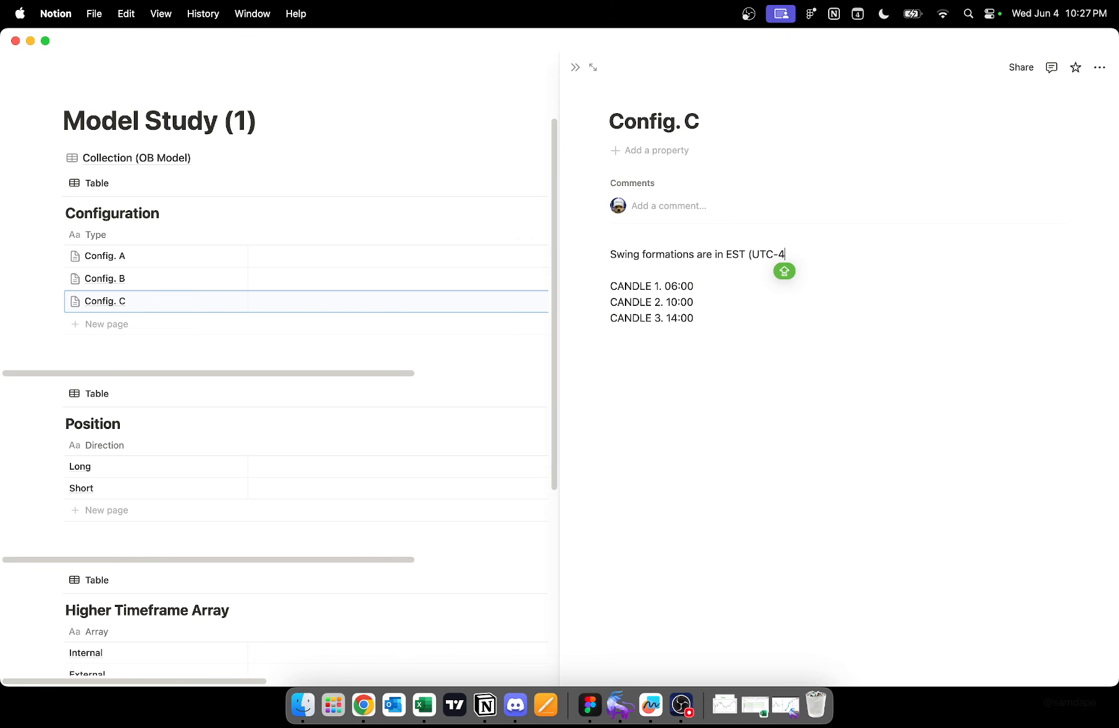
pyautogui.click(575, 67)
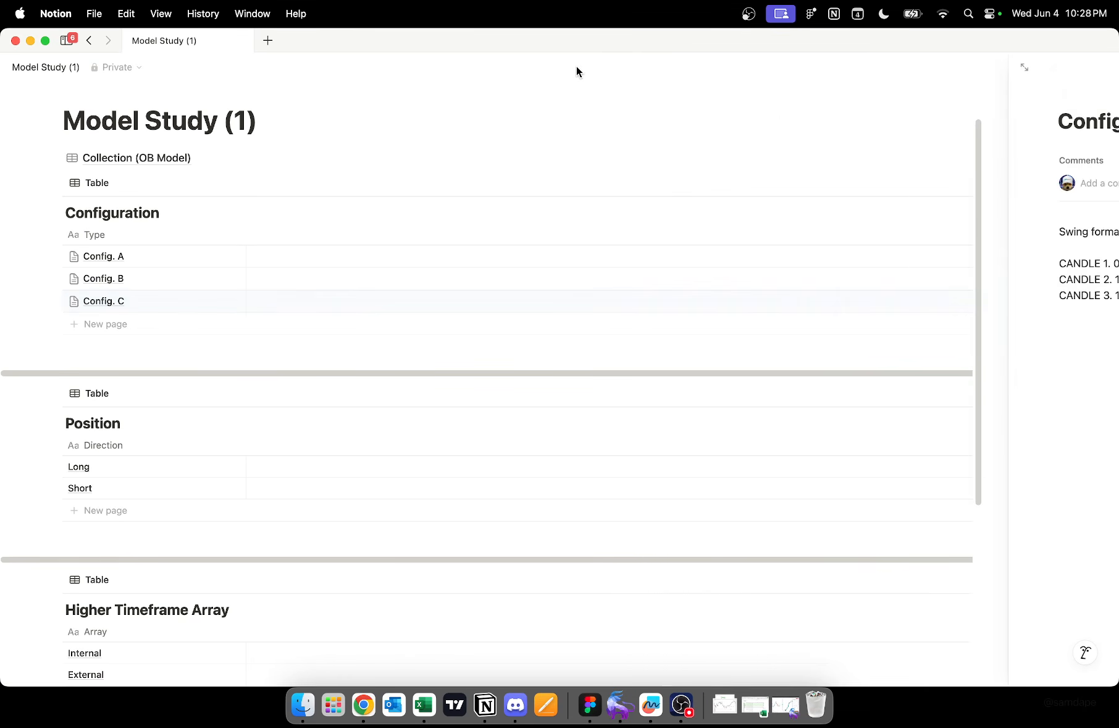
# Step: Start a new Relation property on the Configuration table in Model Study (1)
pyautogui.scroll(-1, 267, 382)
pyautogui.scroll(1, 255, 257)
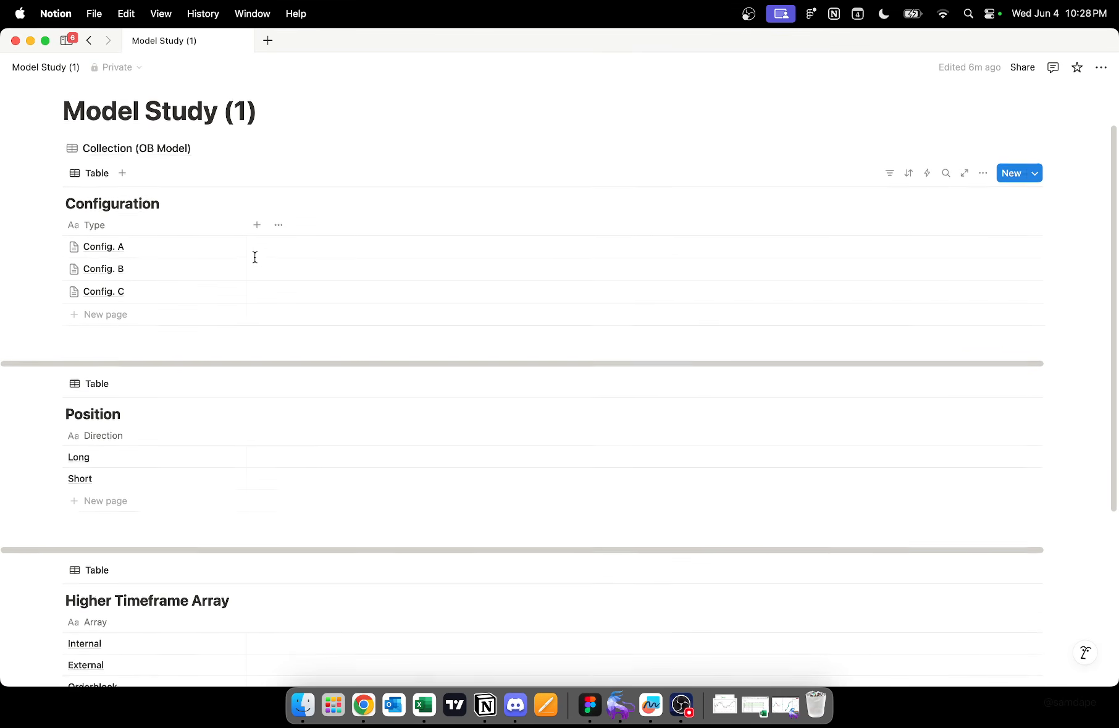
pyautogui.scroll(2, 127, 322)
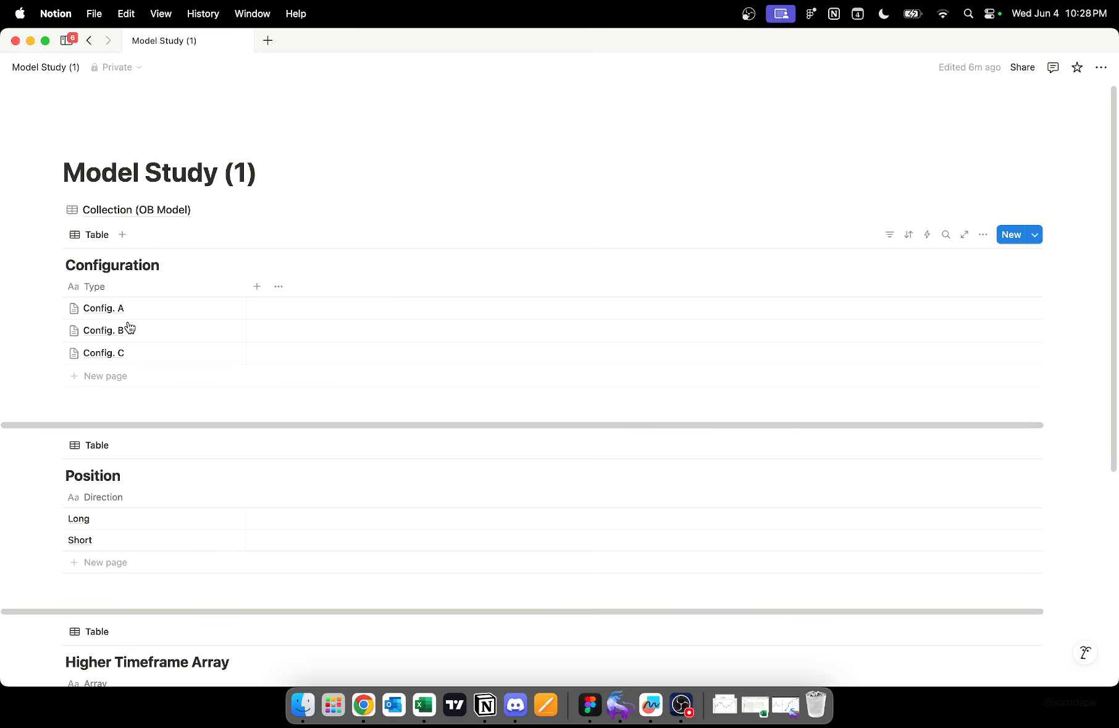
pyautogui.click(254, 288)
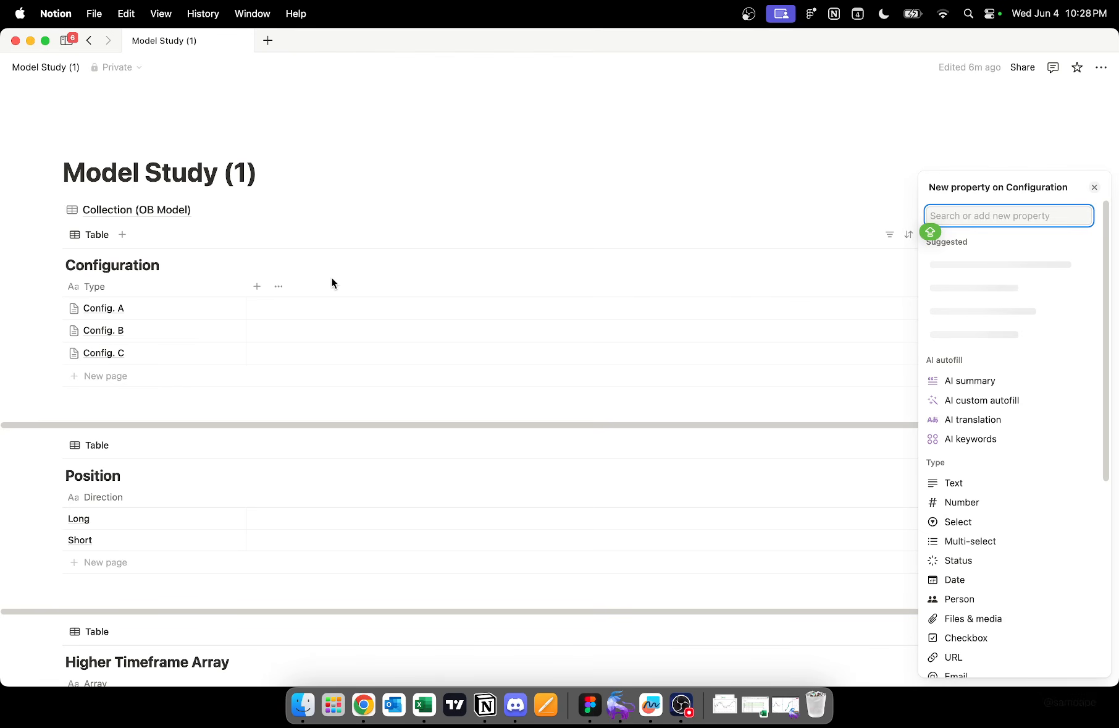
pyautogui.scroll(-5, 995, 467)
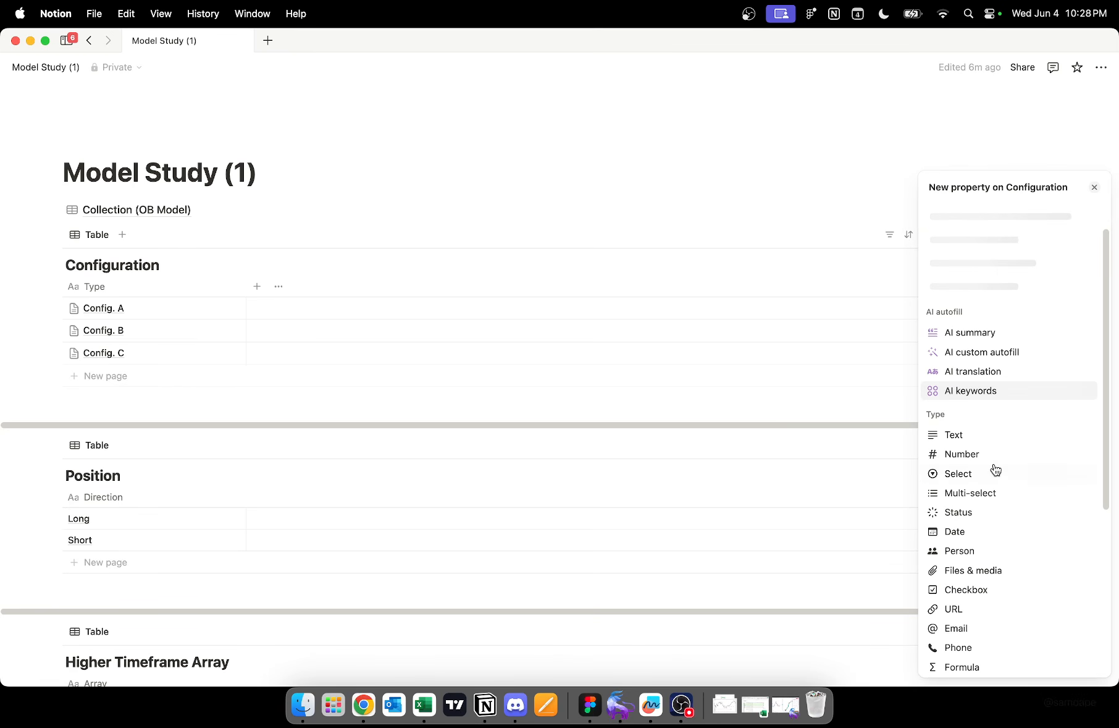
pyautogui.scroll(-2, 995, 467)
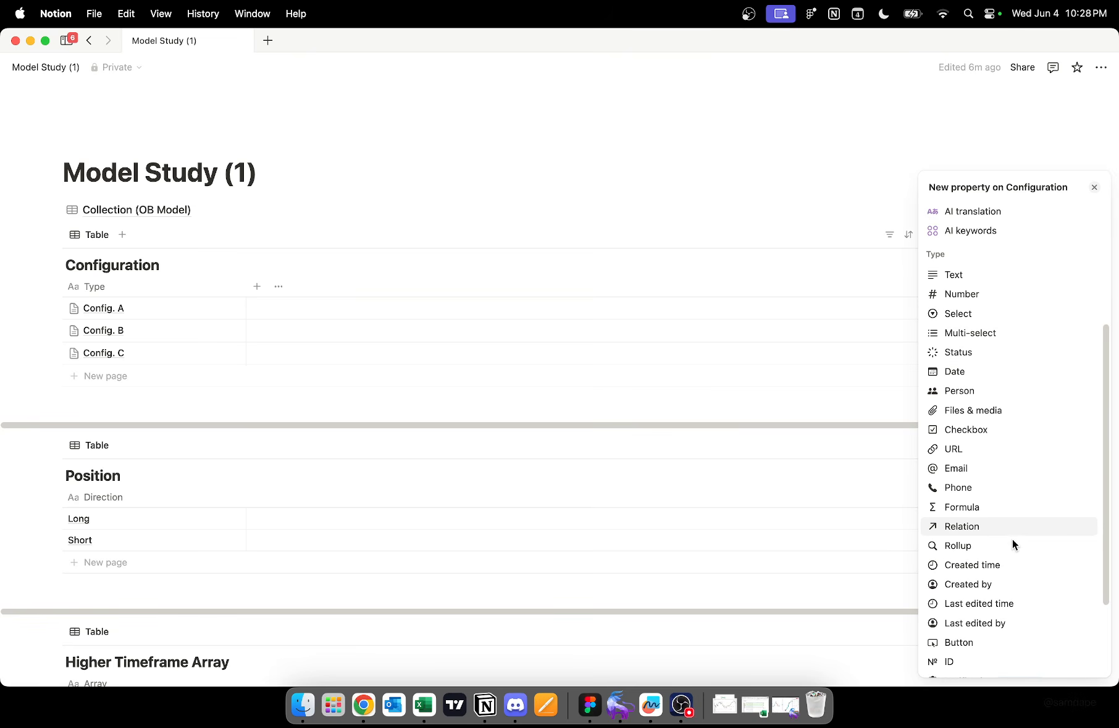
pyautogui.click(999, 528)
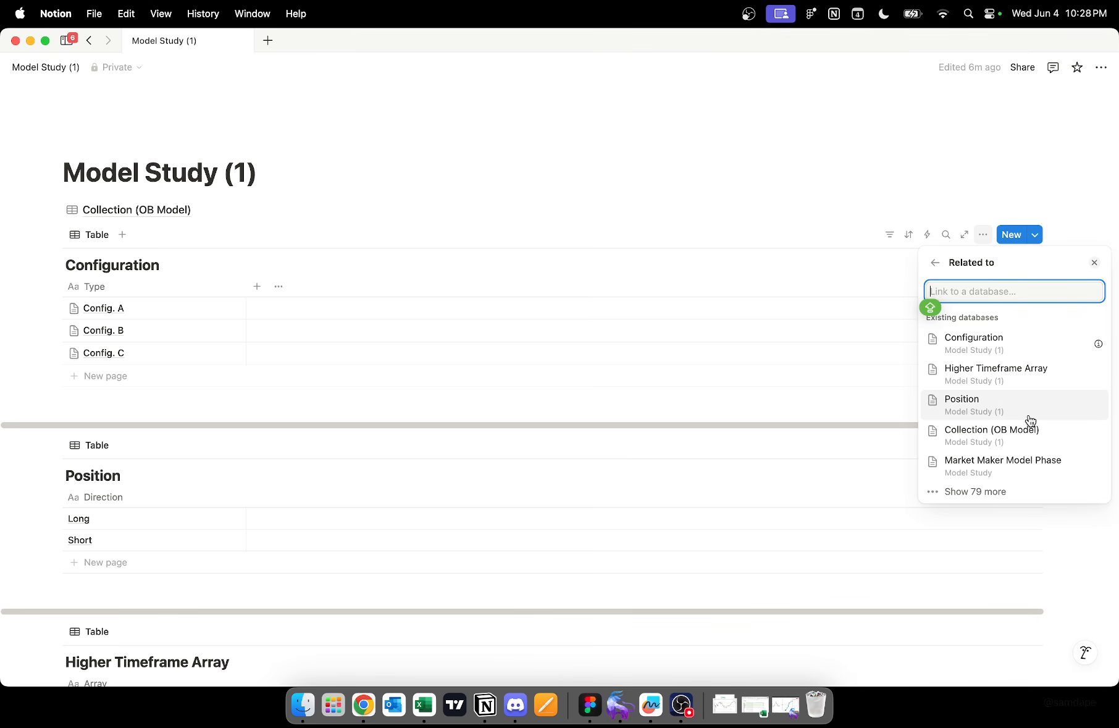
pyautogui.write('OB model')
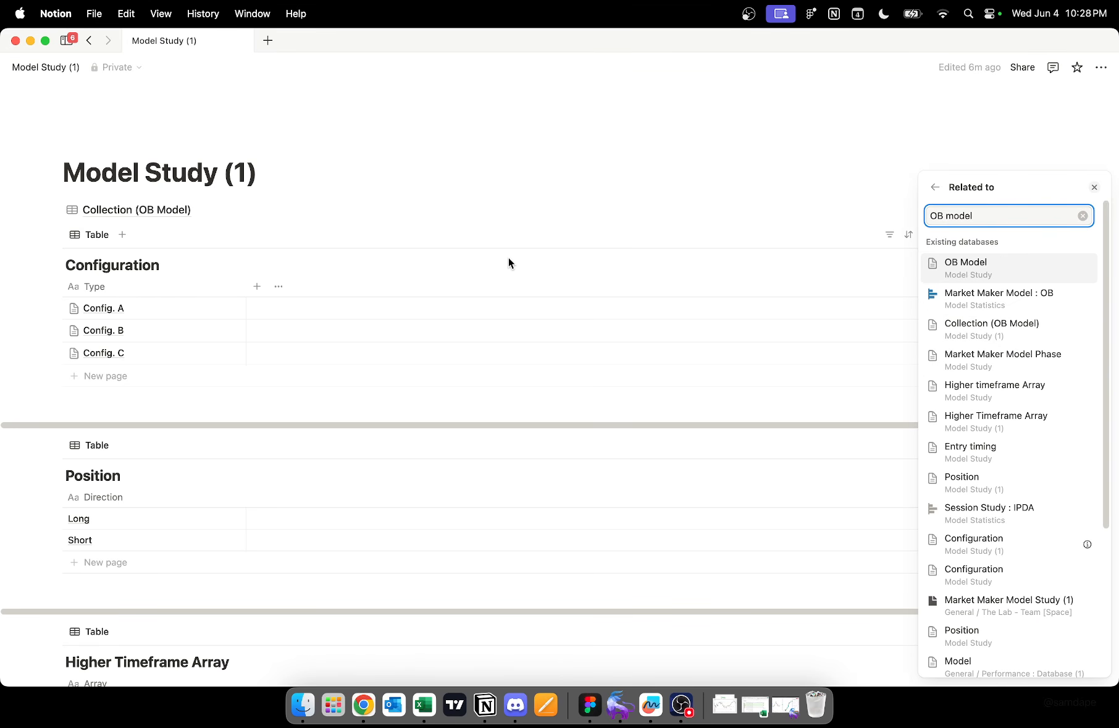
pyautogui.press('BackSpace')
pyautogui.press('BackSpace')
pyautogui.press('BackSpace')
pyautogui.press('BackSpace')
pyautogui.press('BackSpace')
pyautogui.press('BackSpace')
pyautogui.press('BackSpace')
pyautogui.press('BackSpace')
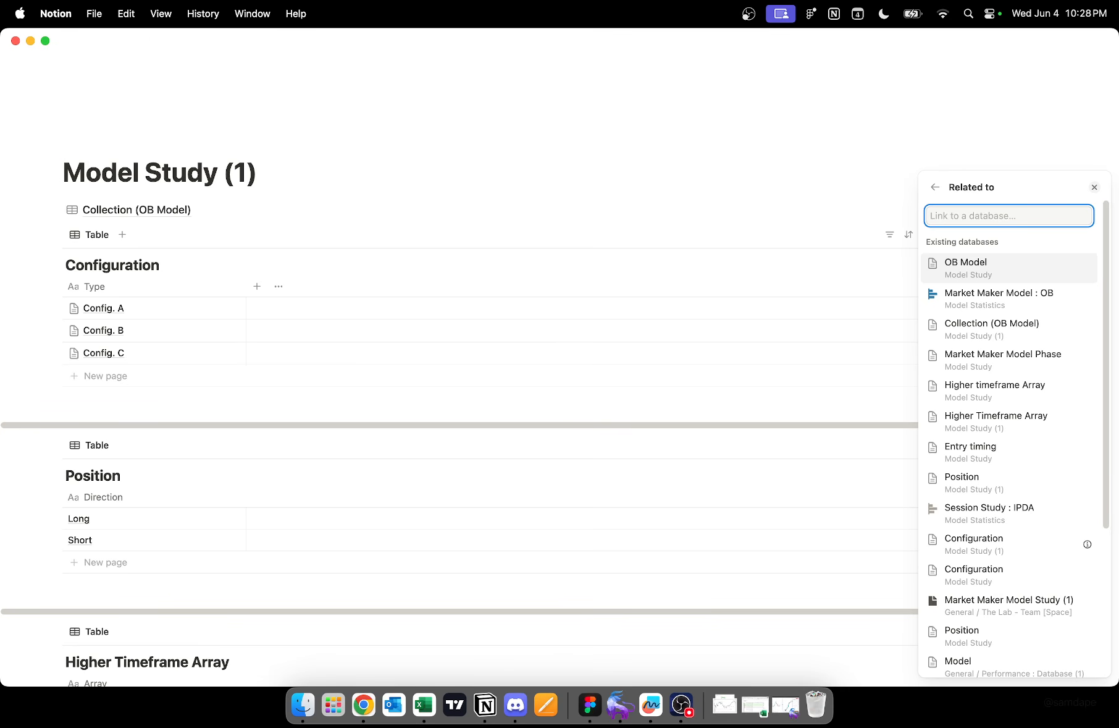
# Step: Relate the new property to the Collection (OB Model) database and add it as a two-way relation
pyautogui.write('collection')
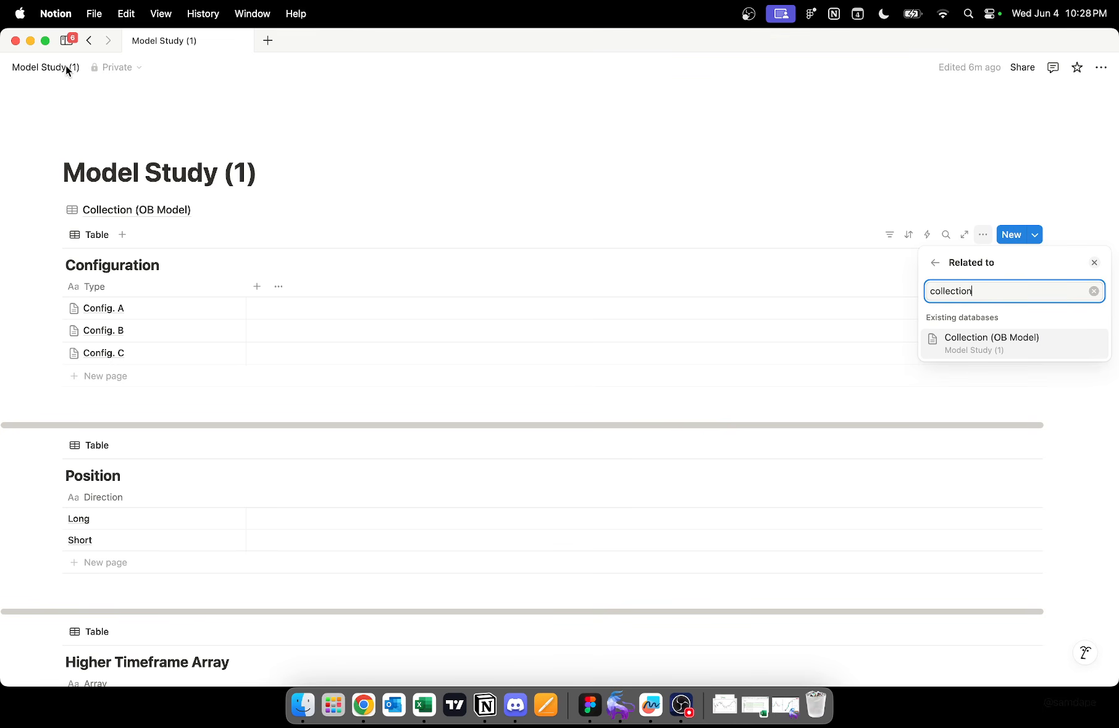
pyautogui.click(939, 347)
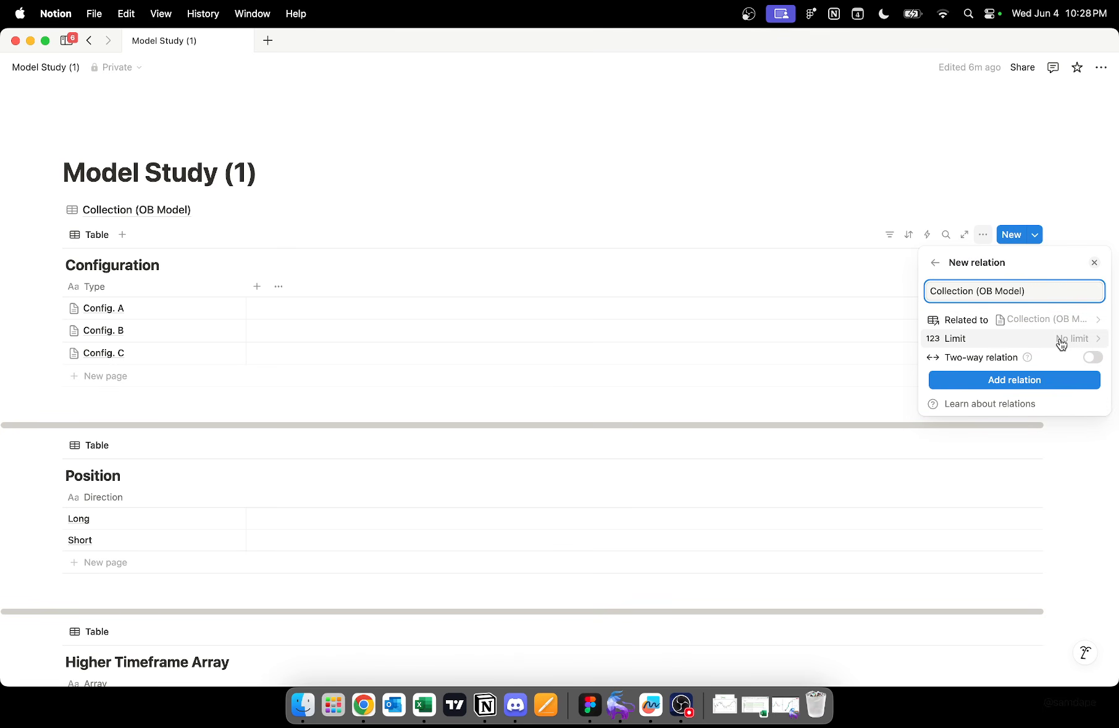
pyautogui.click(1091, 358)
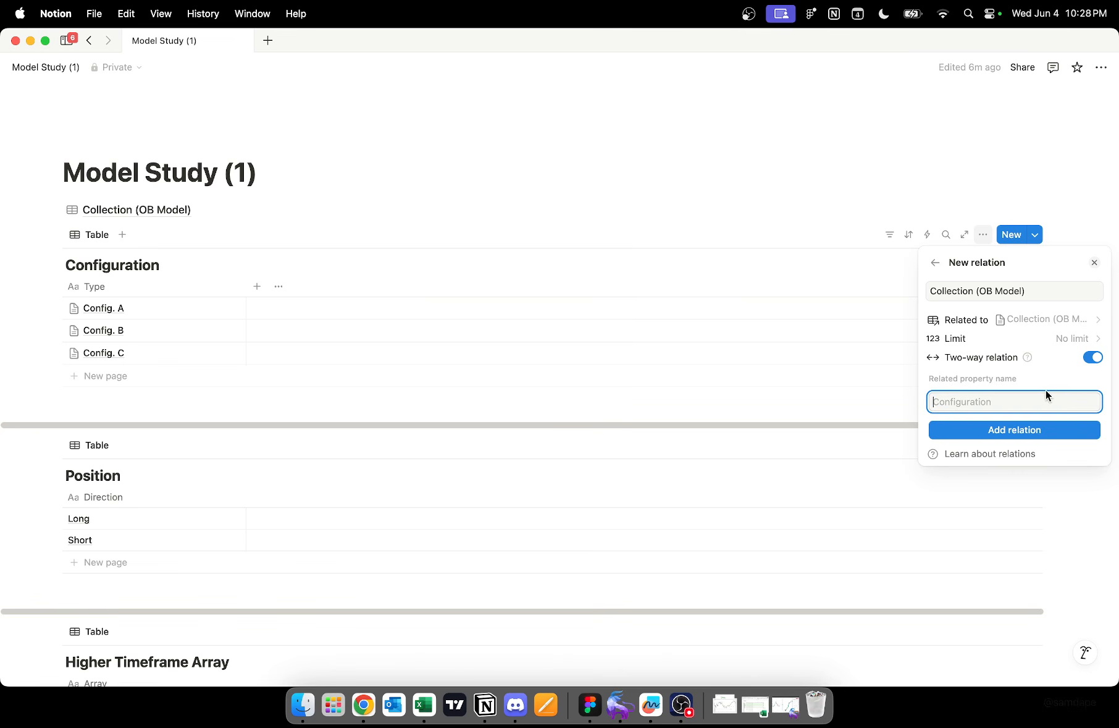
pyautogui.click(1016, 431)
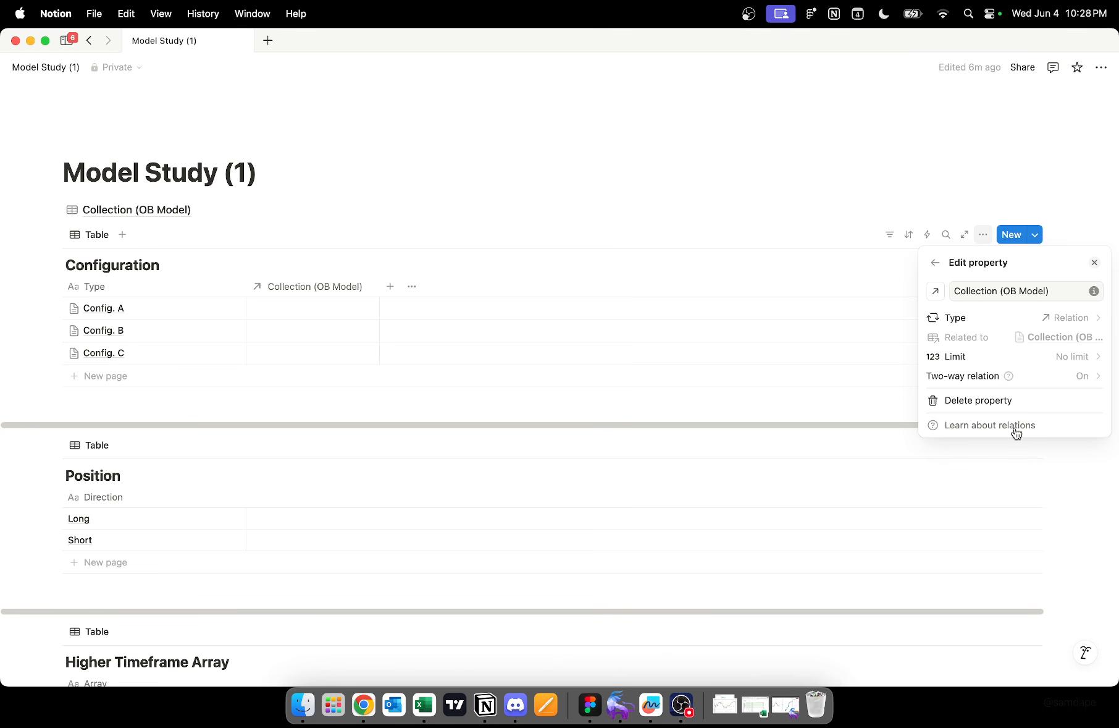
pyautogui.click(528, 297)
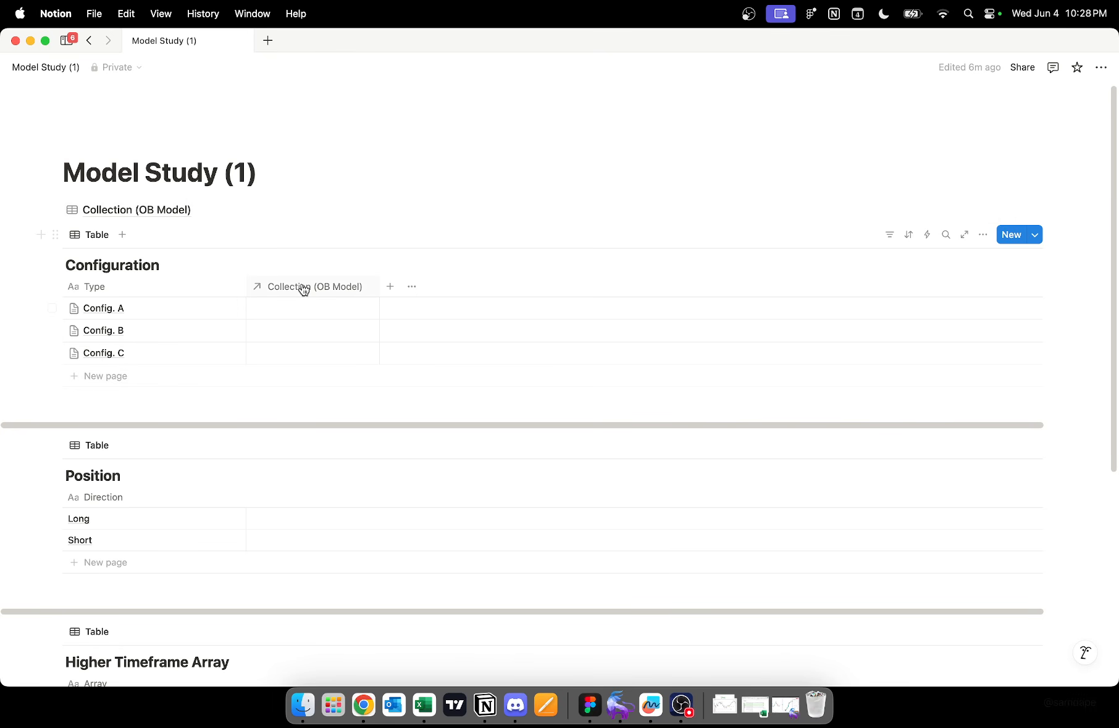
# Step: Open the Collection (OB Model) database and link Trade.1 to Config. B in the Configuration column
pyautogui.click(174, 211)
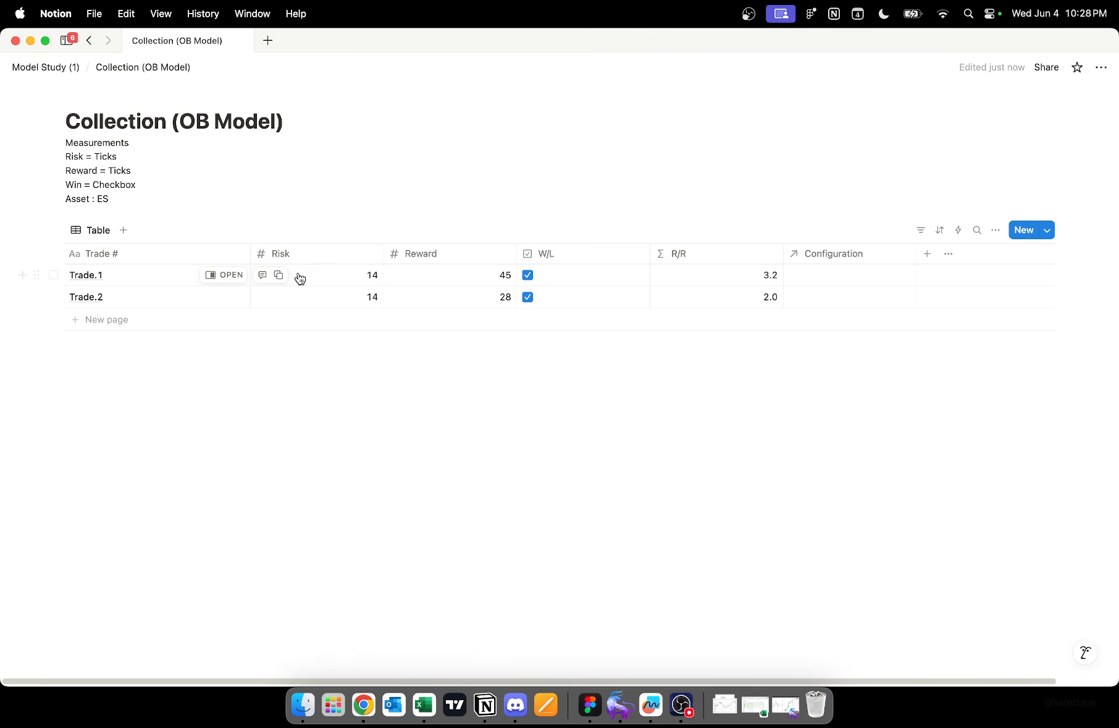
pyautogui.click(829, 279)
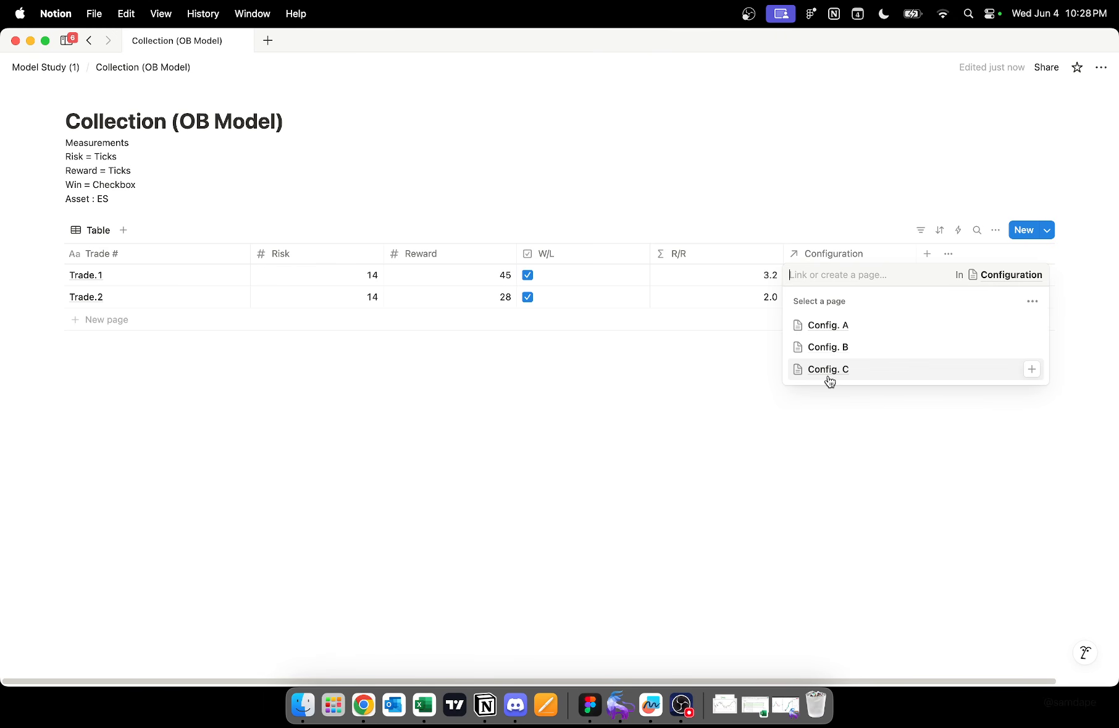
pyautogui.click(785, 395)
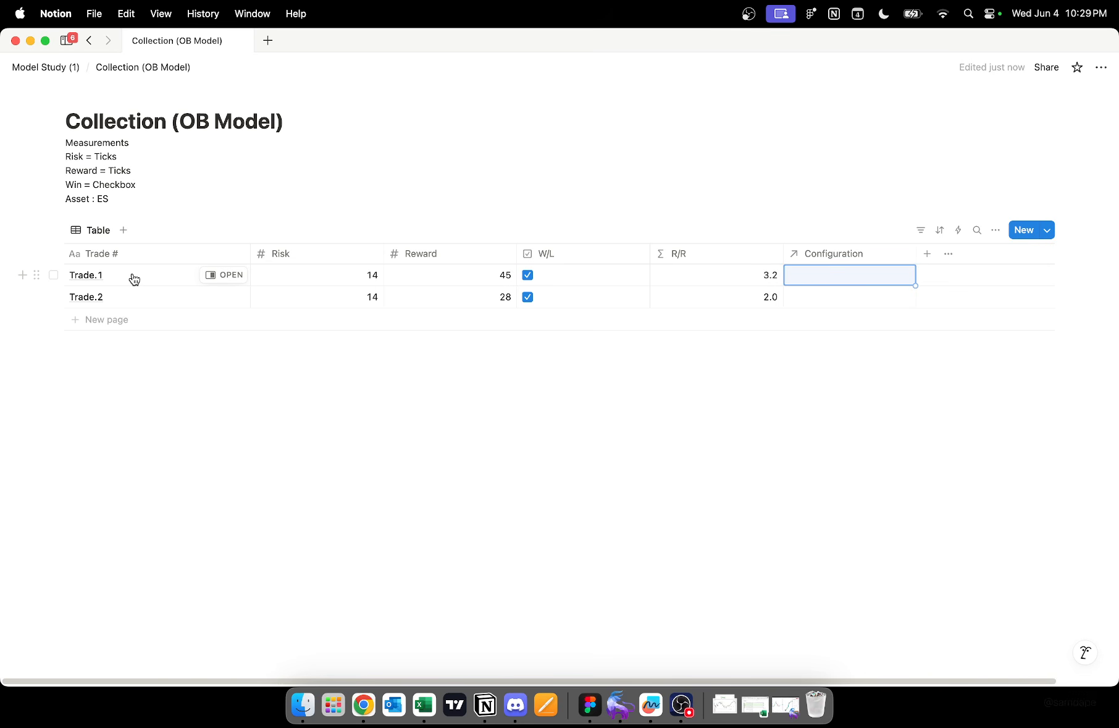
pyautogui.click(832, 272)
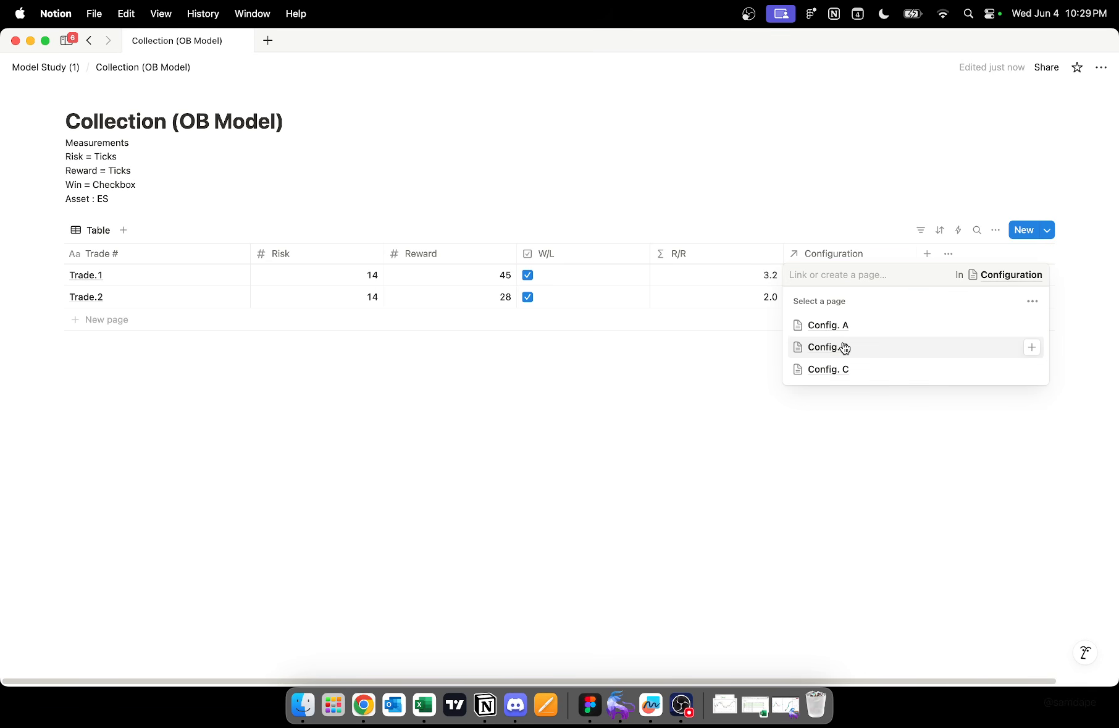
pyautogui.click(845, 348)
pyautogui.click(722, 383)
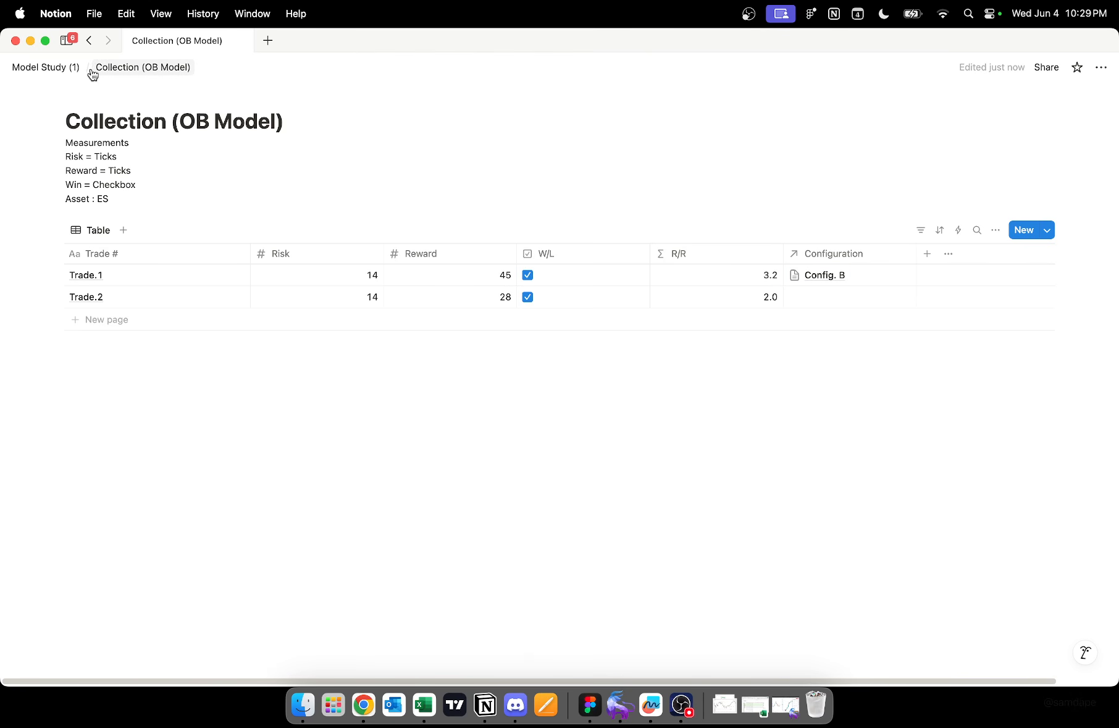
# Step: Return to Model Study (1) and view the trade linked on the Config. B page, closing the page again
pyautogui.click(65, 67)
pyautogui.click(226, 333)
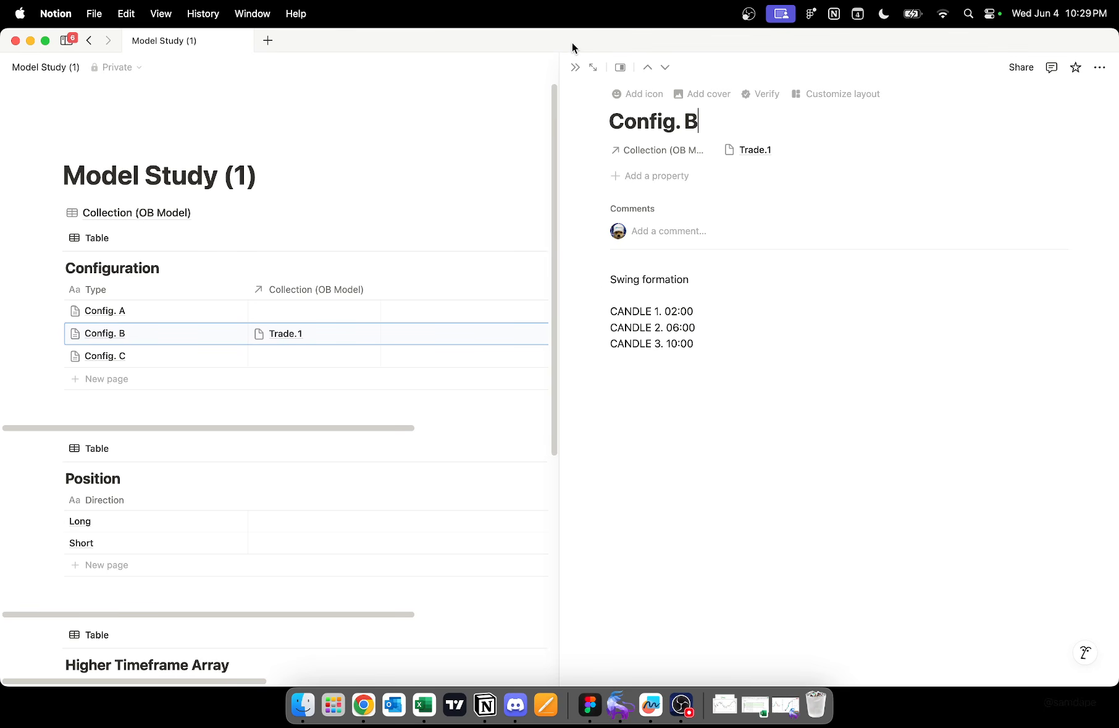
pyautogui.click(574, 67)
pyautogui.click(58, 72)
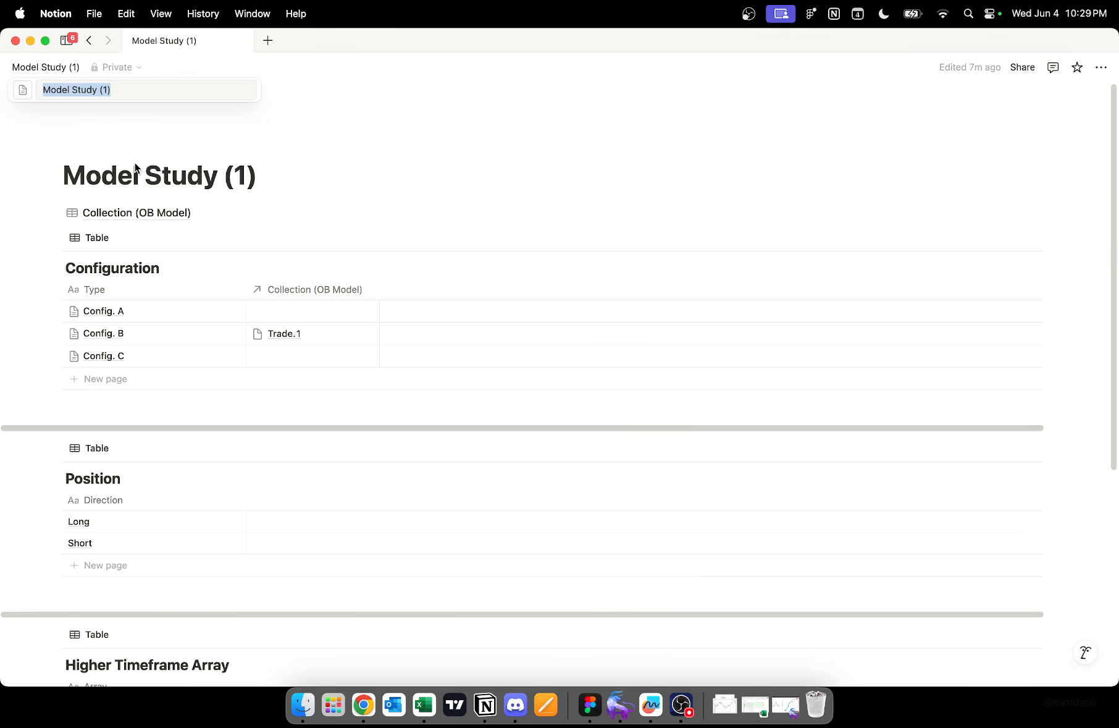
pyautogui.press('Escape')
# Step: In the Collection (OB Model) database, link Trade.2 to Config. A in the Configuration column
pyautogui.click(150, 213)
pyautogui.click(797, 302)
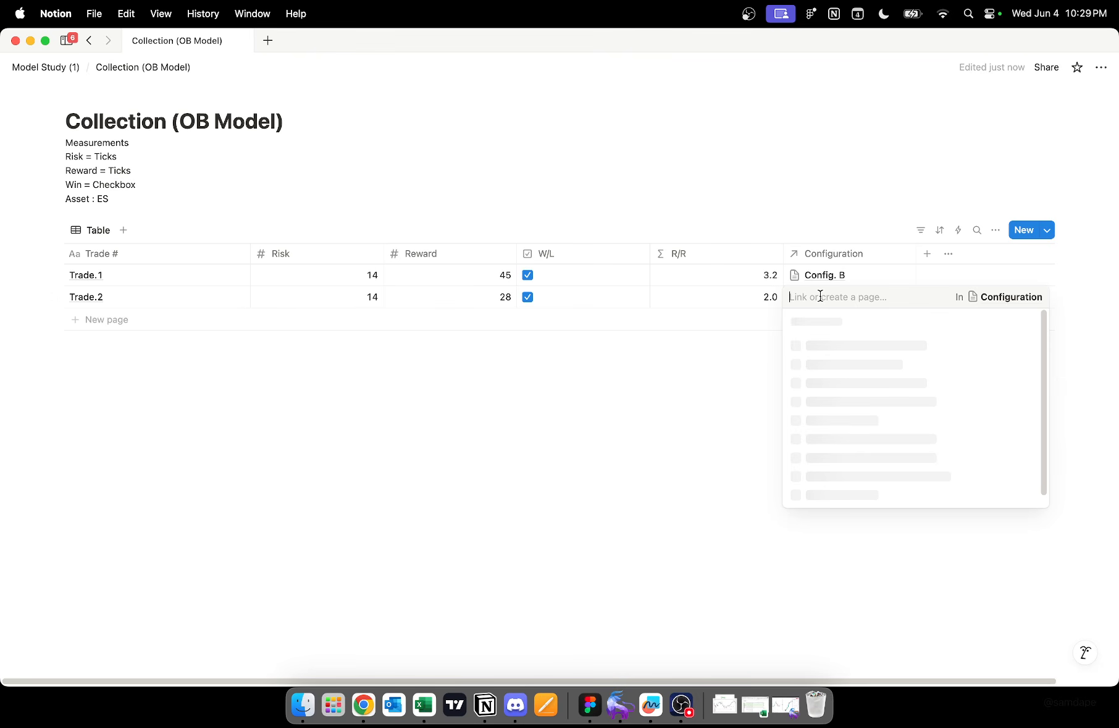
pyautogui.click(845, 370)
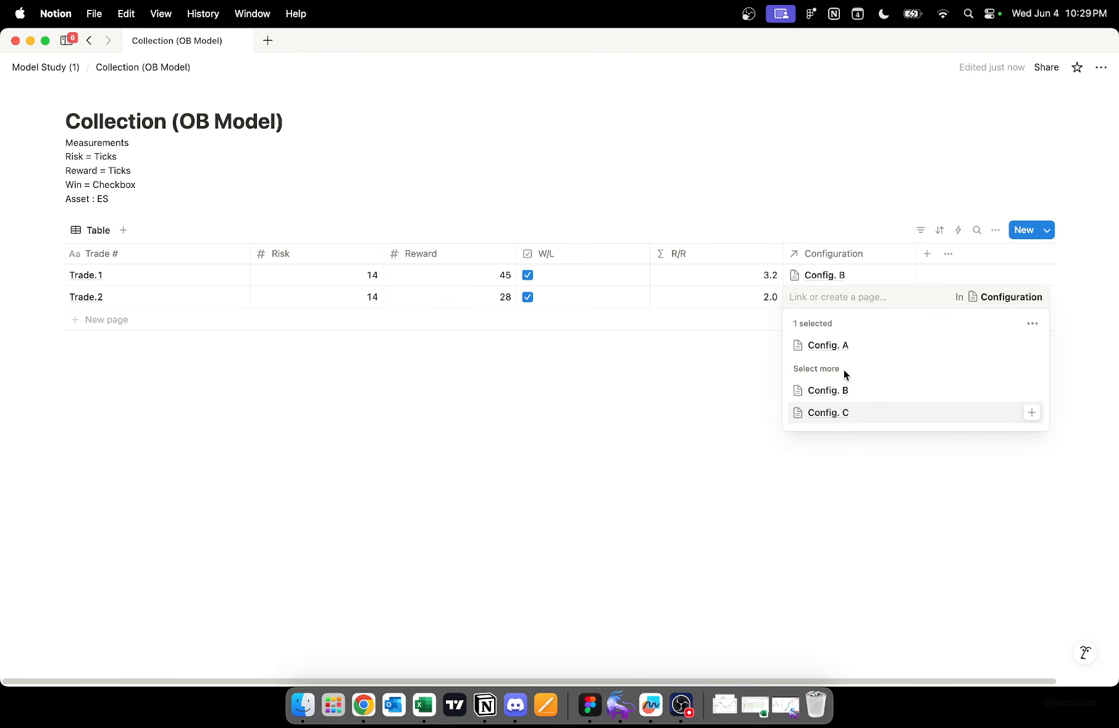
pyautogui.click(679, 410)
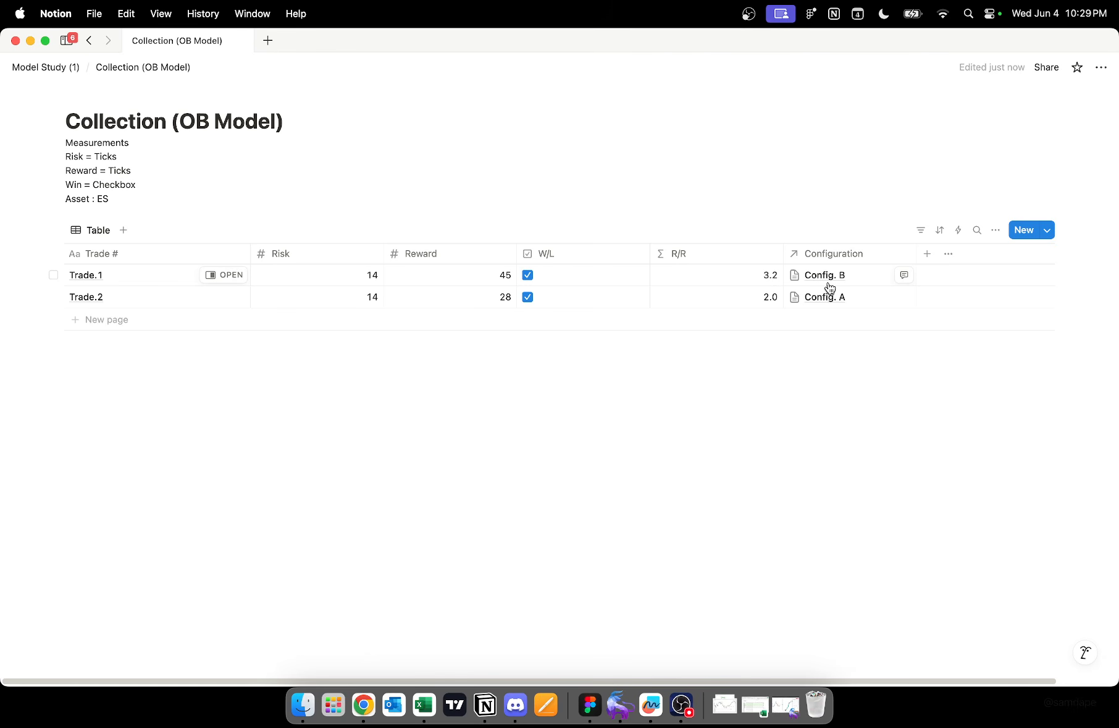
# Step: Go back to Model Study (1) and add a Rollup property to the Configuration table
pyautogui.click(57, 69)
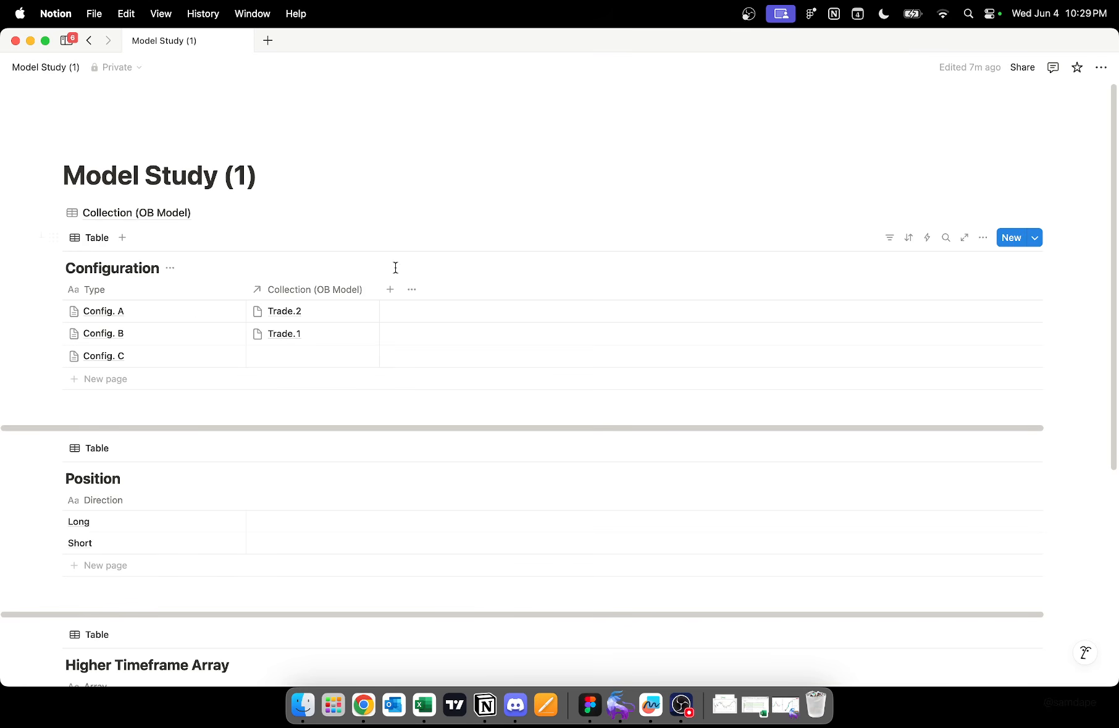
pyautogui.scroll(-1, 408, 297)
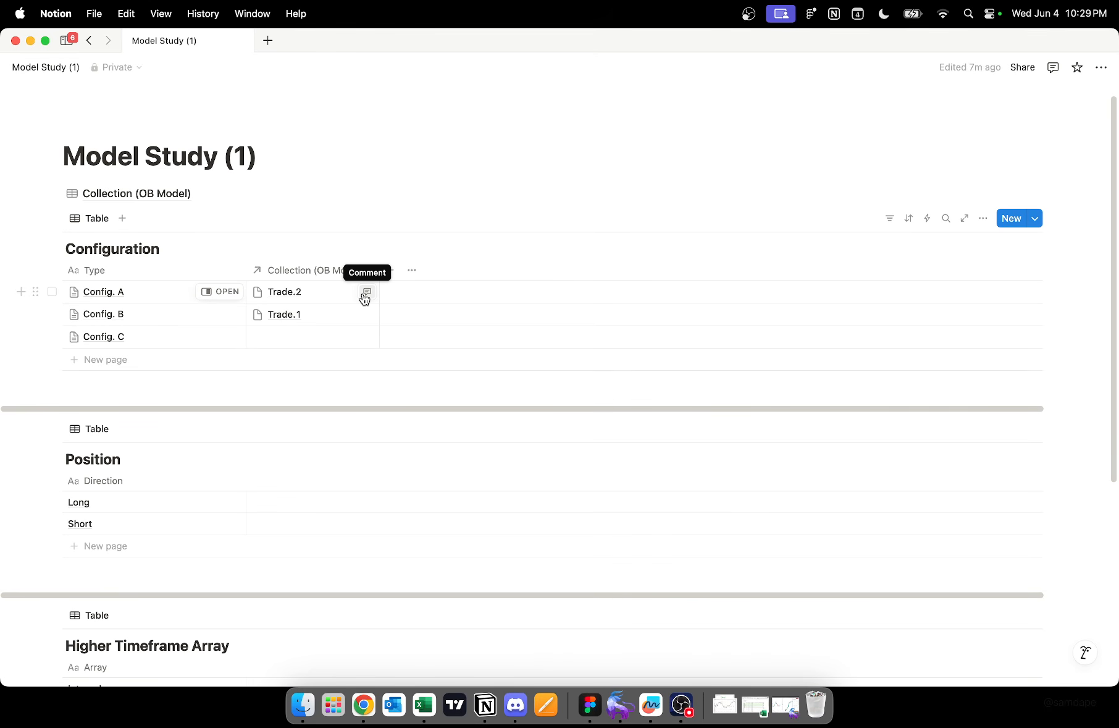
pyautogui.click(390, 276)
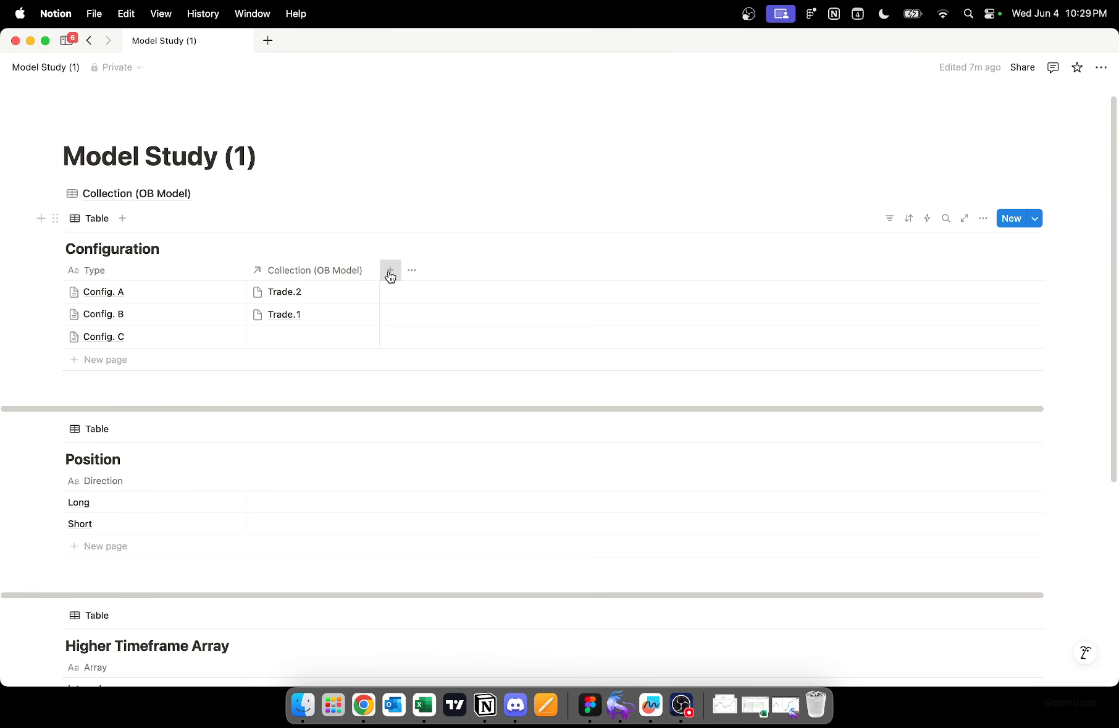
pyautogui.scroll(-5, 988, 465)
pyautogui.scroll(-2, 990, 473)
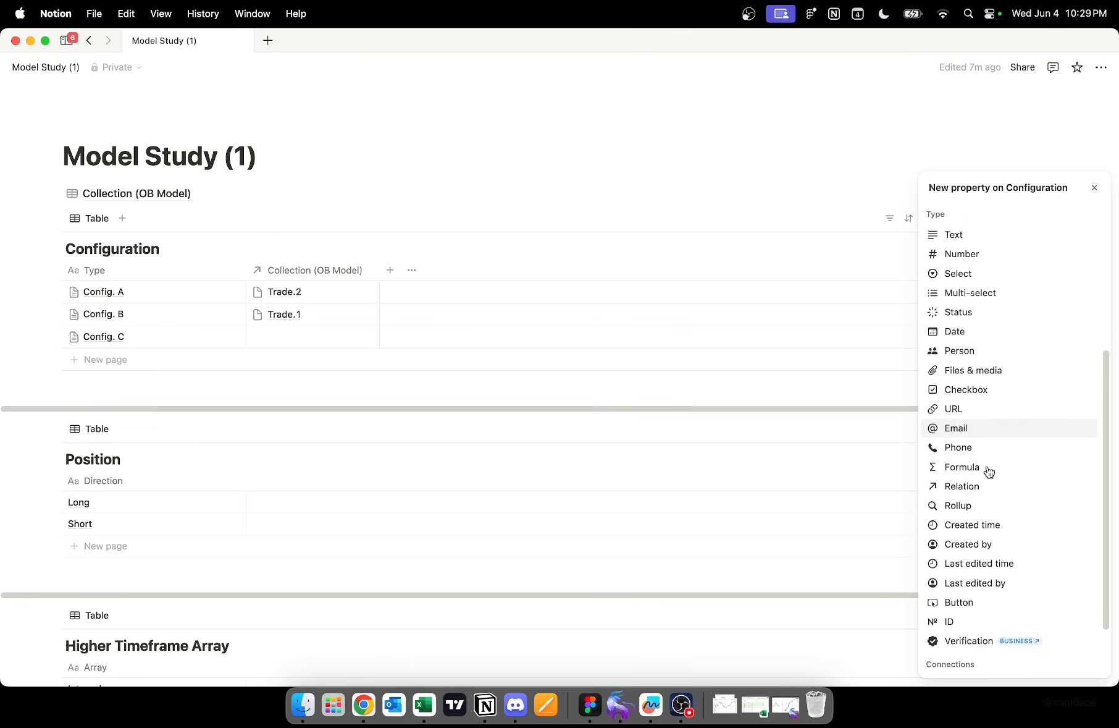
pyautogui.scroll(6, 989, 472)
pyautogui.scroll(-7, 990, 473)
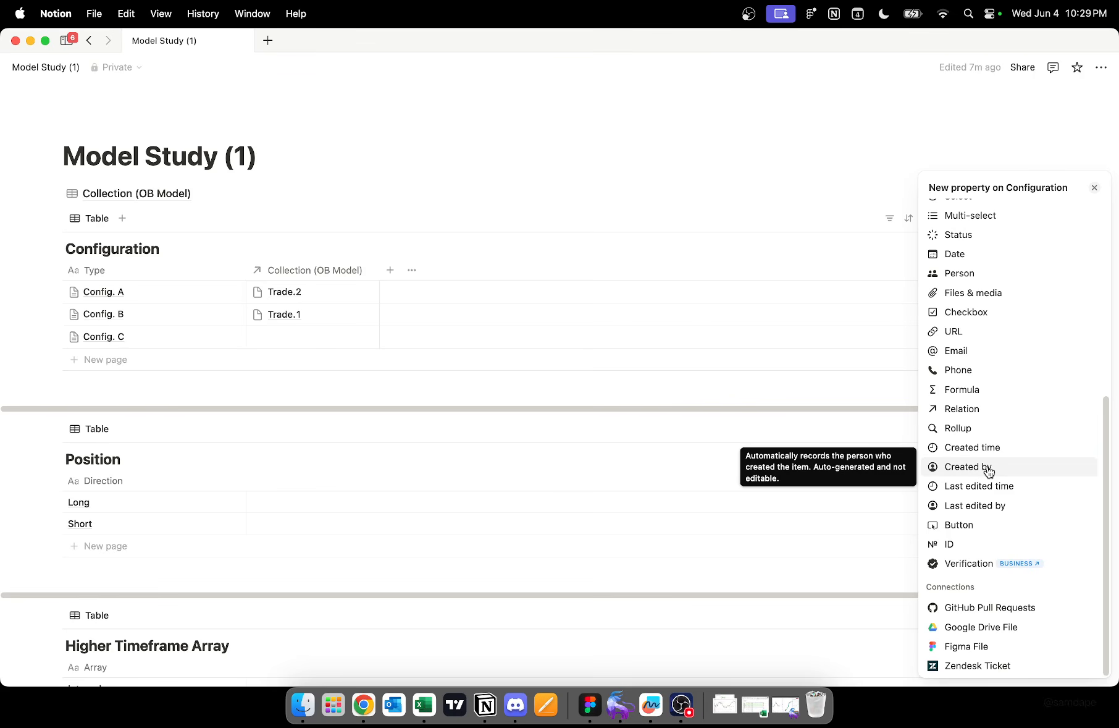
pyautogui.click(984, 428)
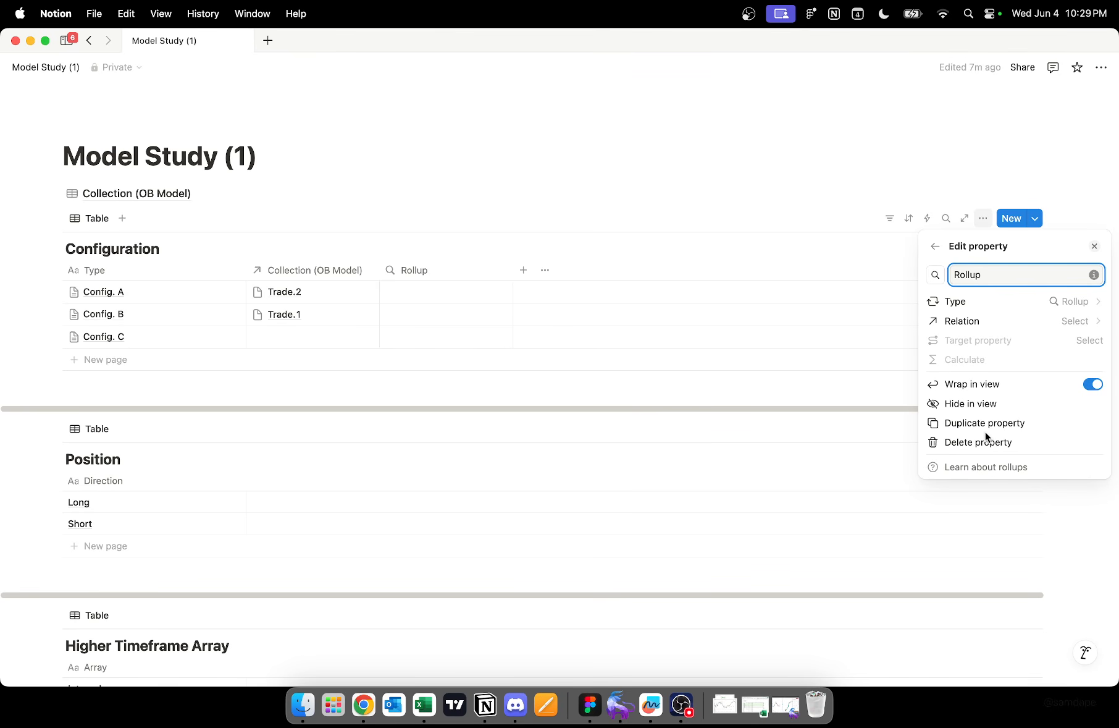
# Step: Set the rollup's relation to Collection (OB Model) and its target property to Risk
pyautogui.click(1060, 321)
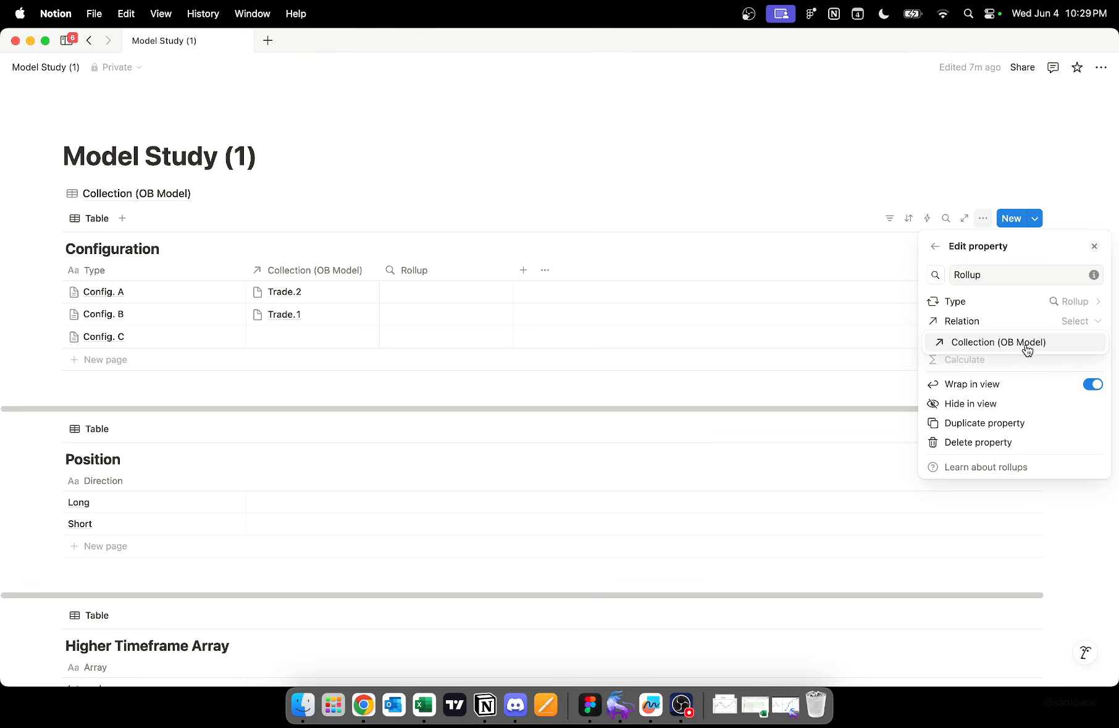
pyautogui.click(1077, 320)
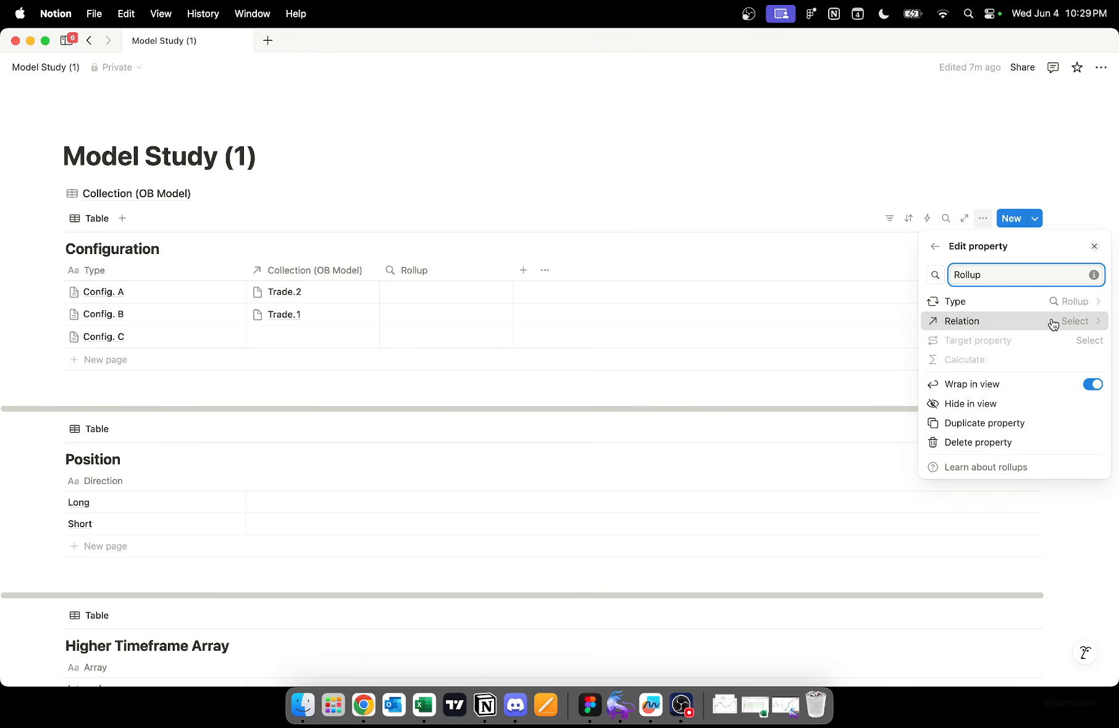
pyautogui.click(1026, 320)
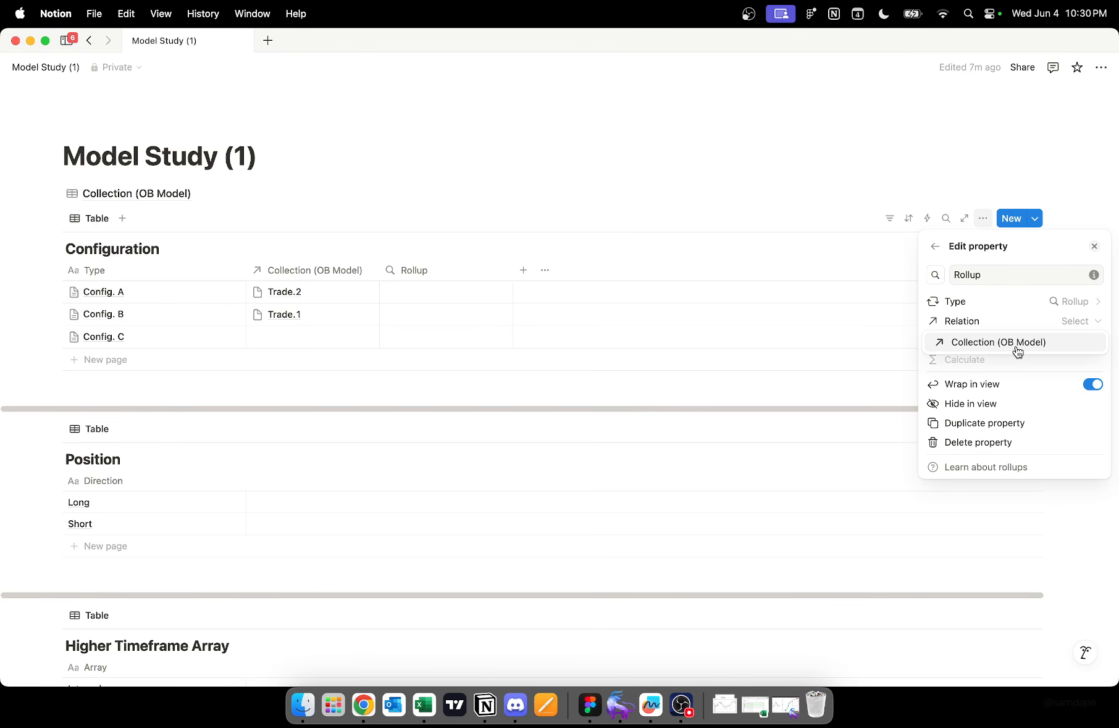
pyautogui.click(1018, 350)
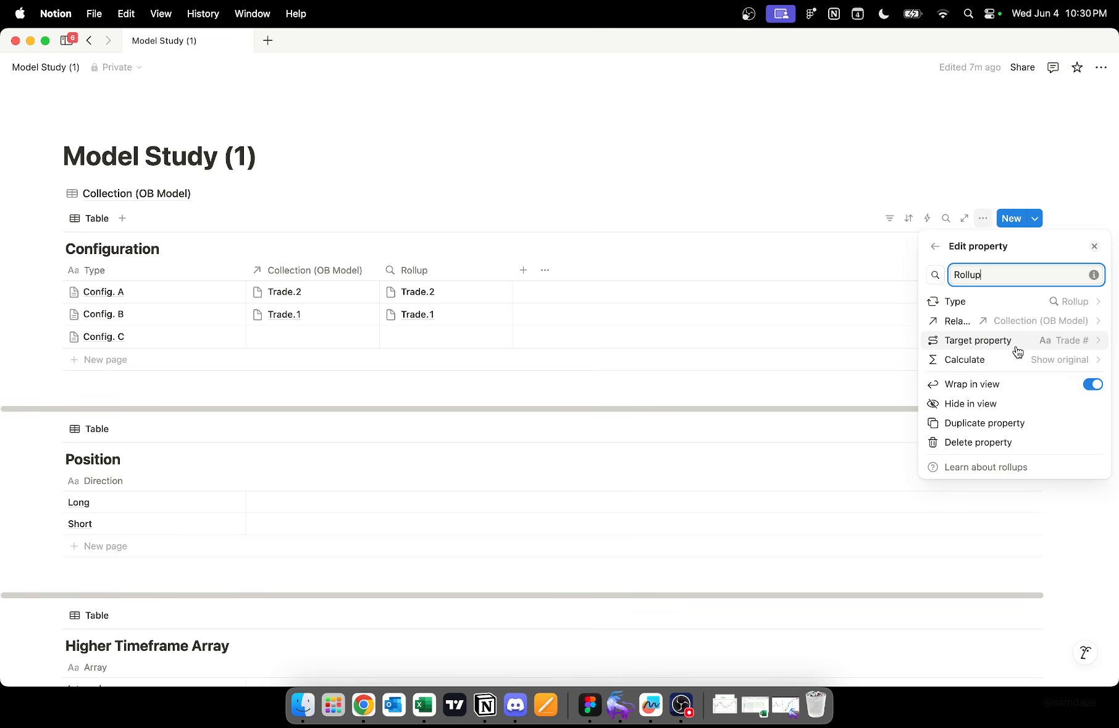
pyautogui.click(1062, 341)
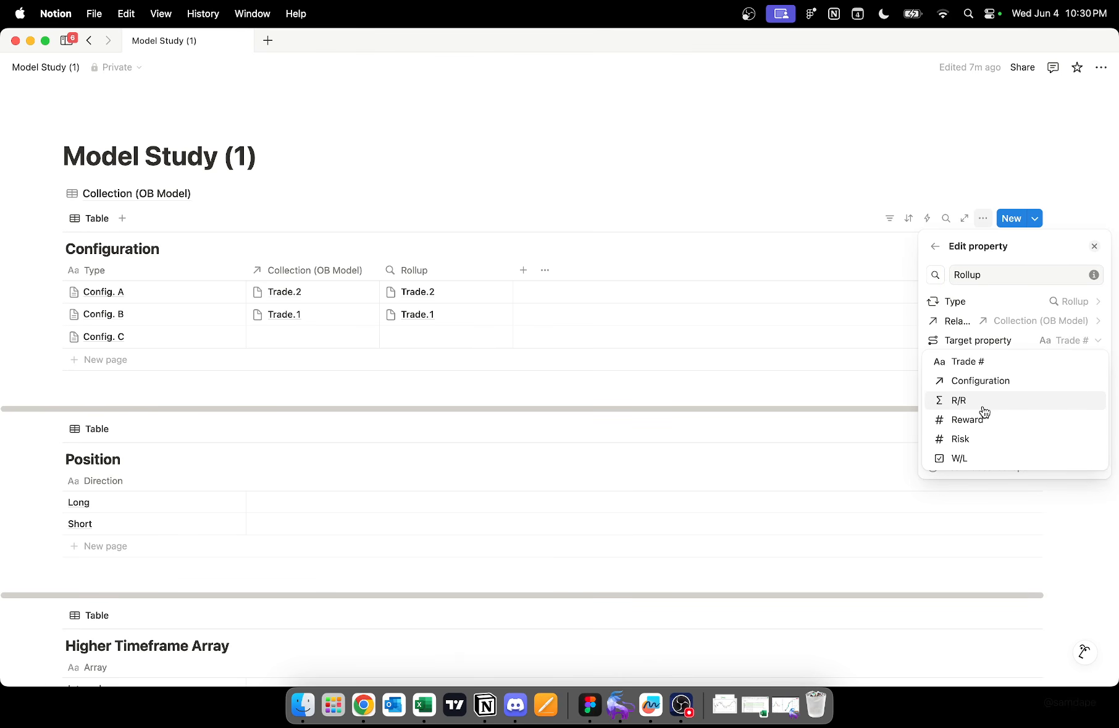
pyautogui.click(986, 439)
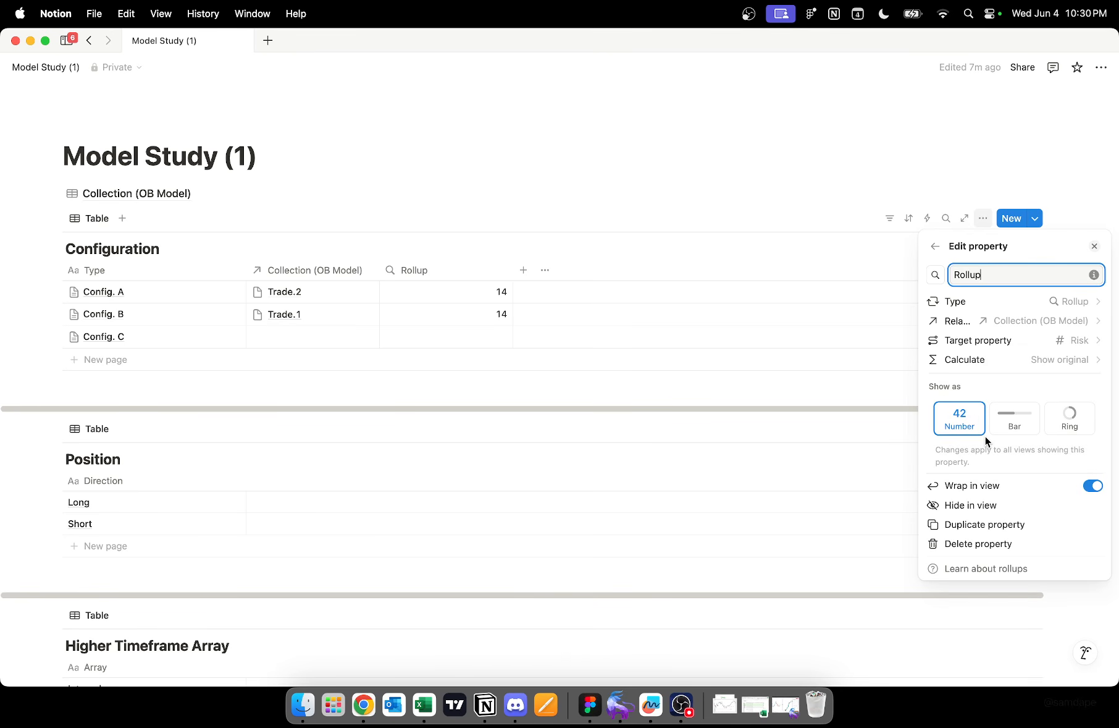
# Step: Set the Configuration table's rollup calculation to Average and close the property settings
pyautogui.click(1066, 359)
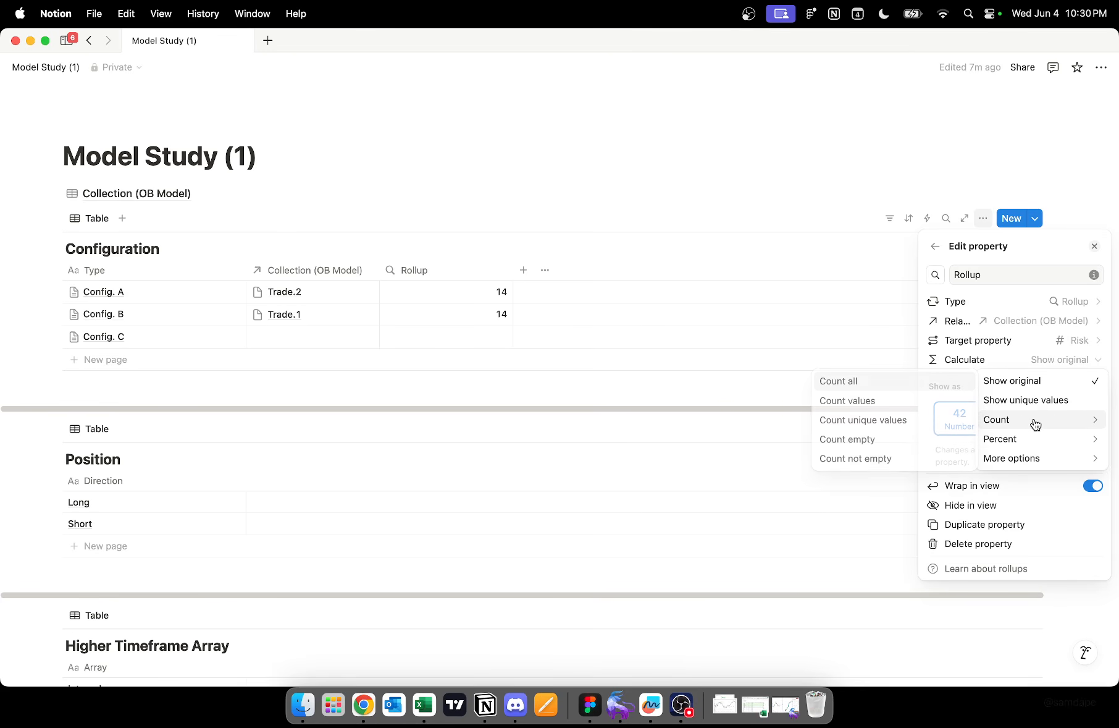
pyautogui.moveTo(1031, 457)
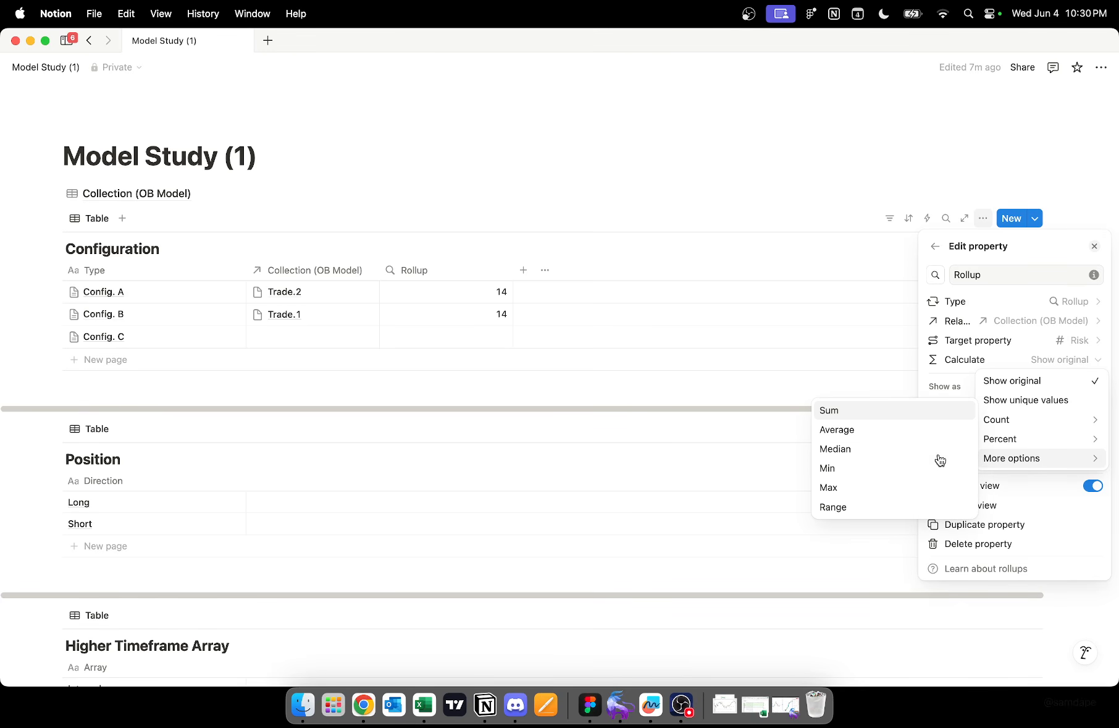
pyautogui.click(905, 432)
pyautogui.click(546, 383)
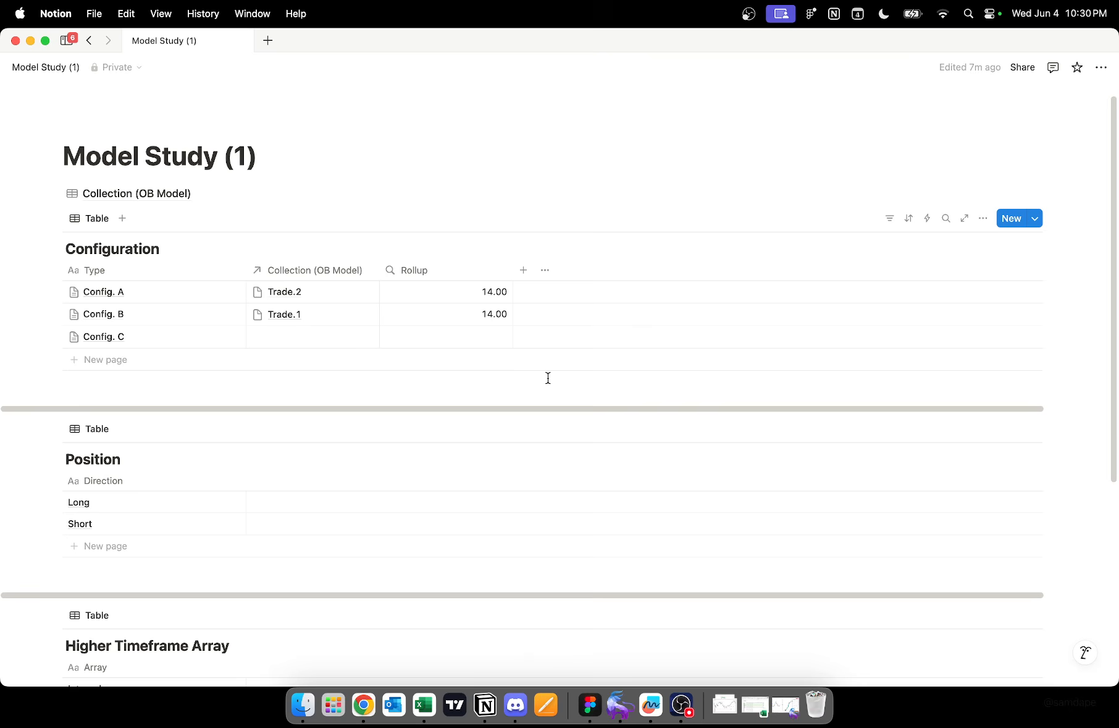
# Step: Rename the Configuration table's rollup column to Avg. Risk and hide its Collection (OB Model) column
pyautogui.click(451, 275)
pyautogui.press('BackSpace')
pyautogui.press('BackSpace')
pyautogui.press('BackSpace')
pyautogui.press('BackSpace')
pyautogui.press('BackSpace')
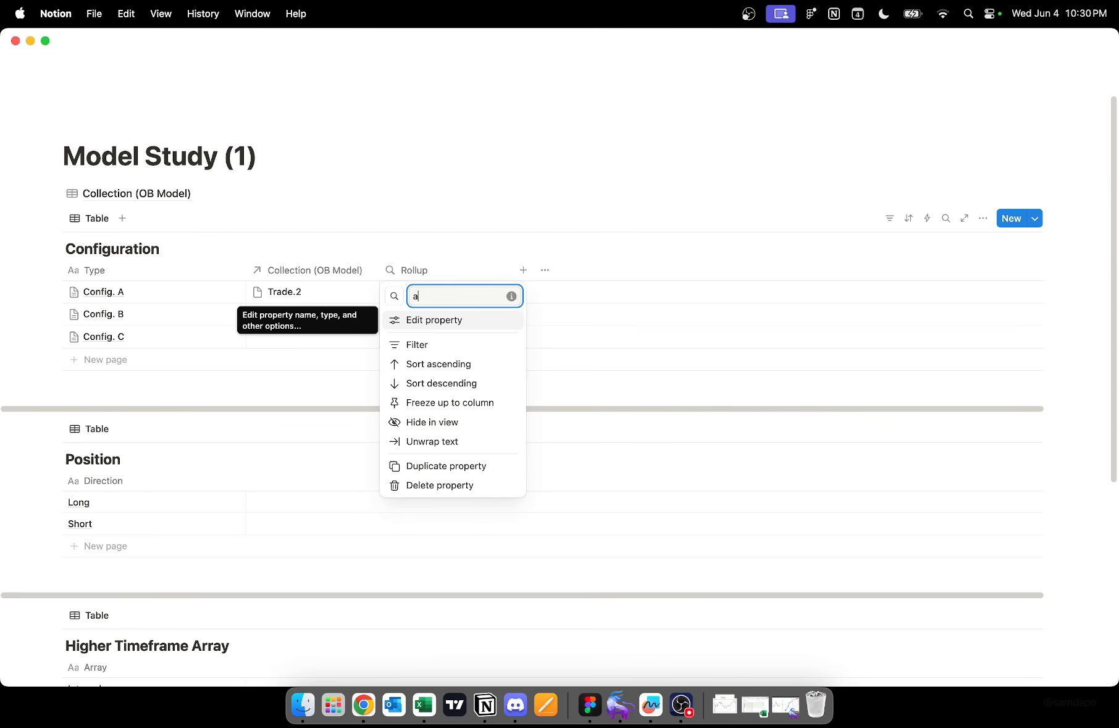
pyautogui.press('BackSpace')
pyautogui.press('BackSpace')
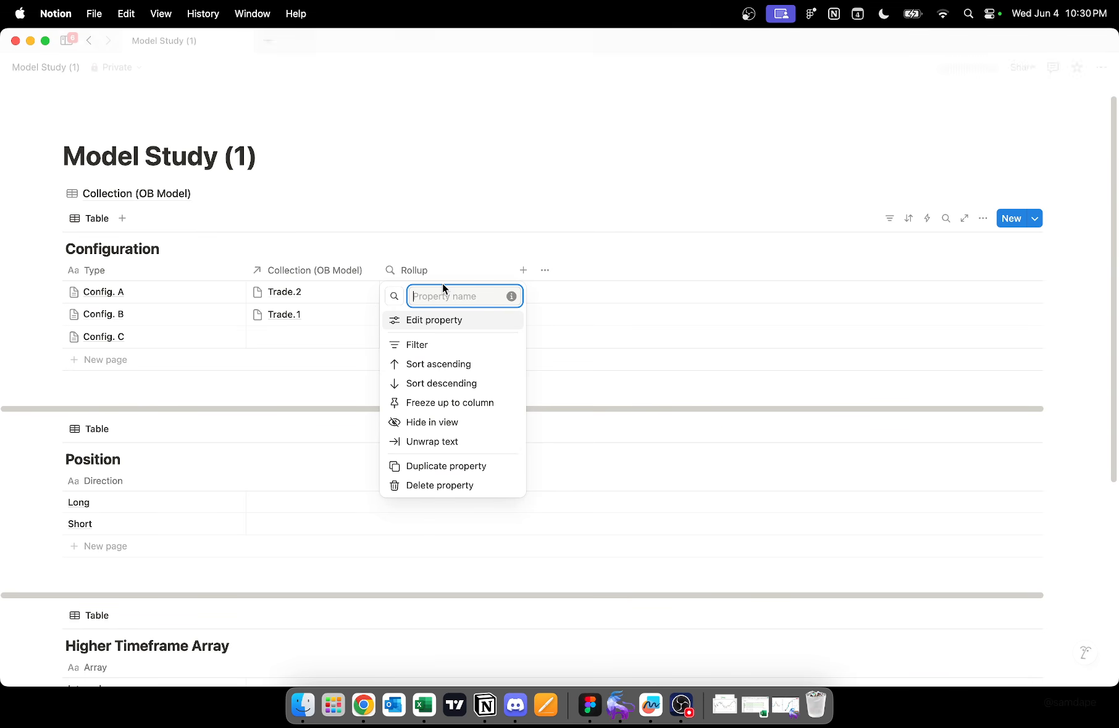
pyautogui.click(444, 318)
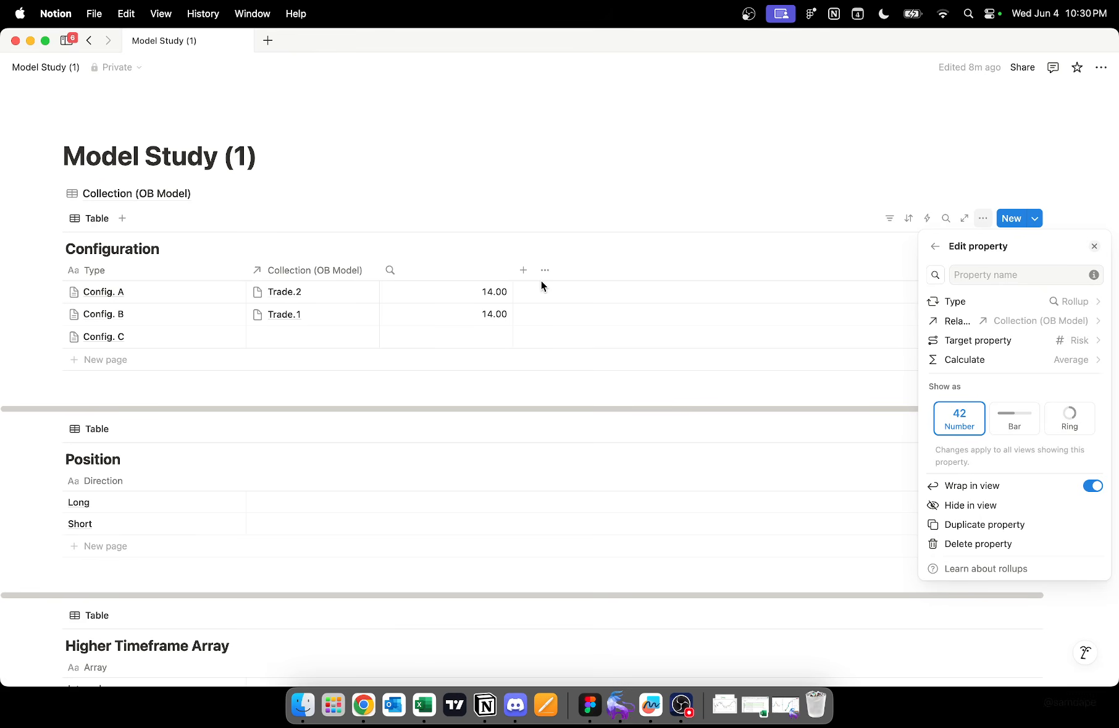
pyautogui.click(440, 277)
pyautogui.click(440, 278)
pyautogui.write('Avg. Risk')
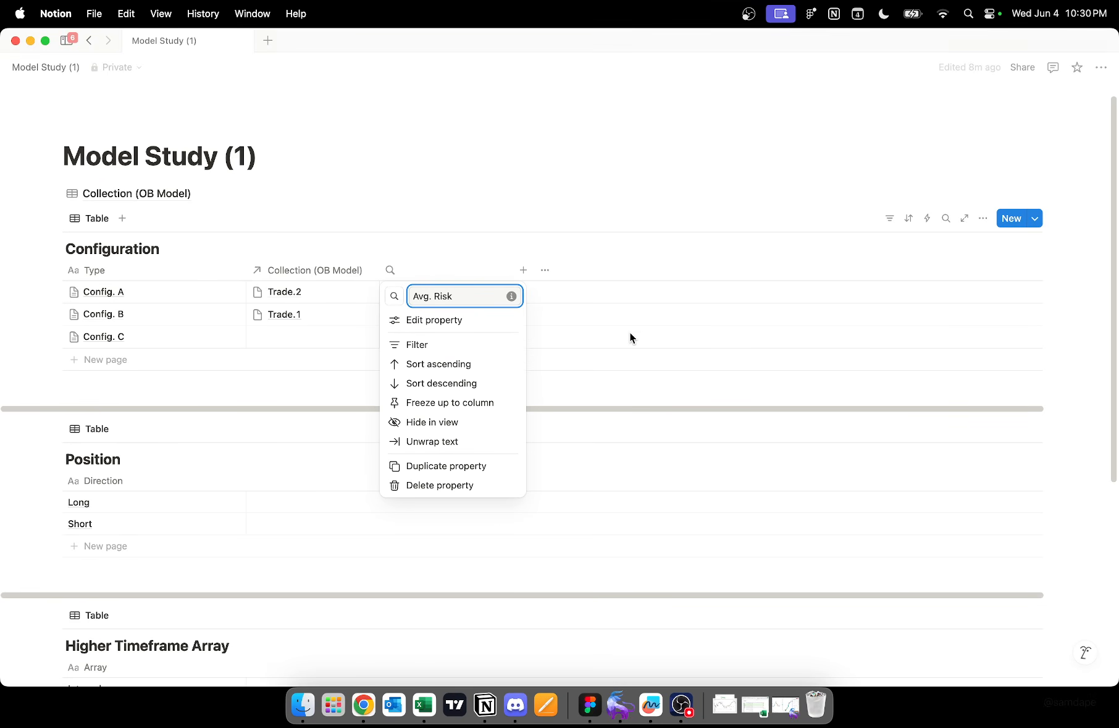
pyautogui.press('Return')
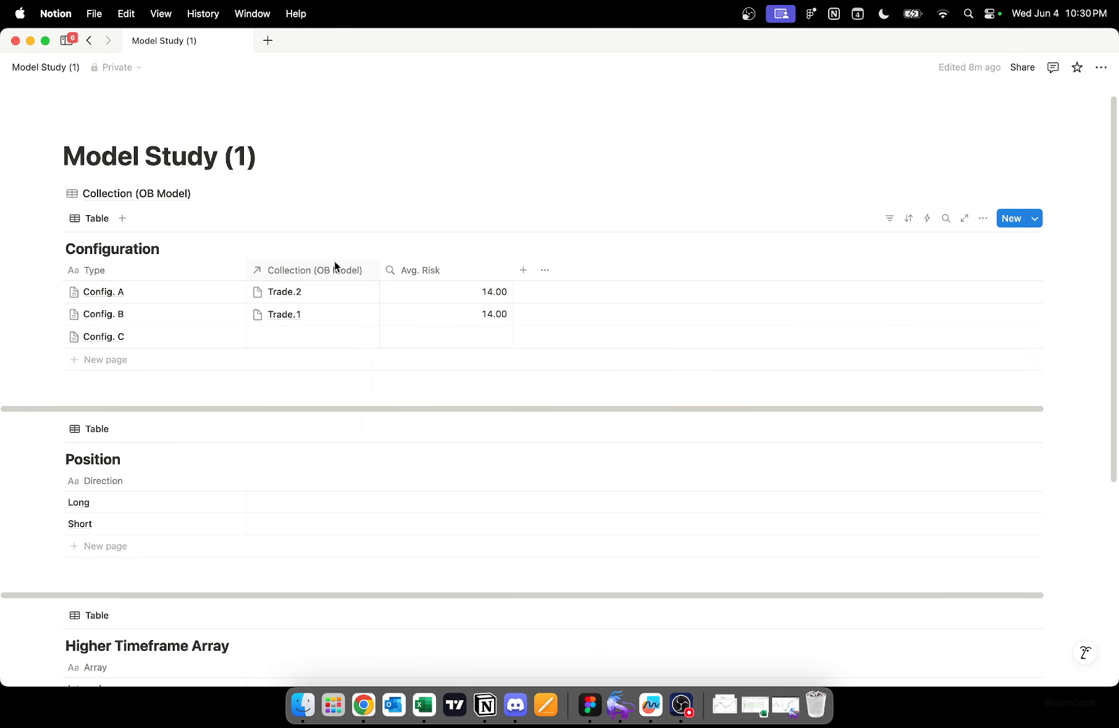
pyautogui.click(335, 262)
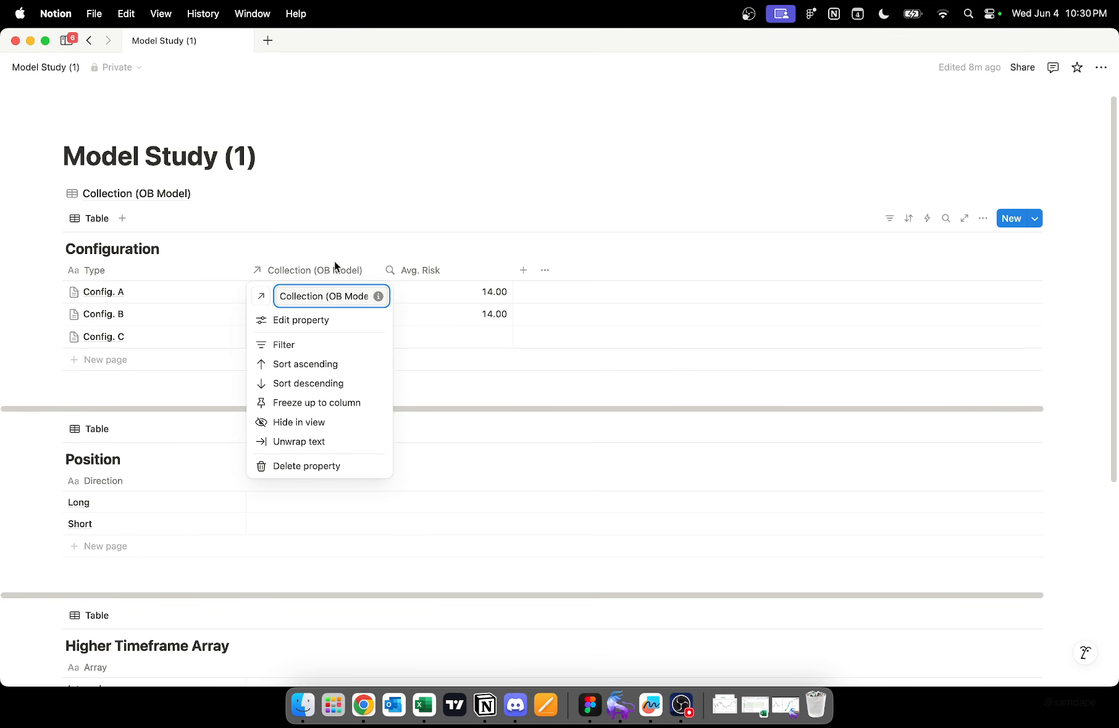
pyautogui.click(325, 424)
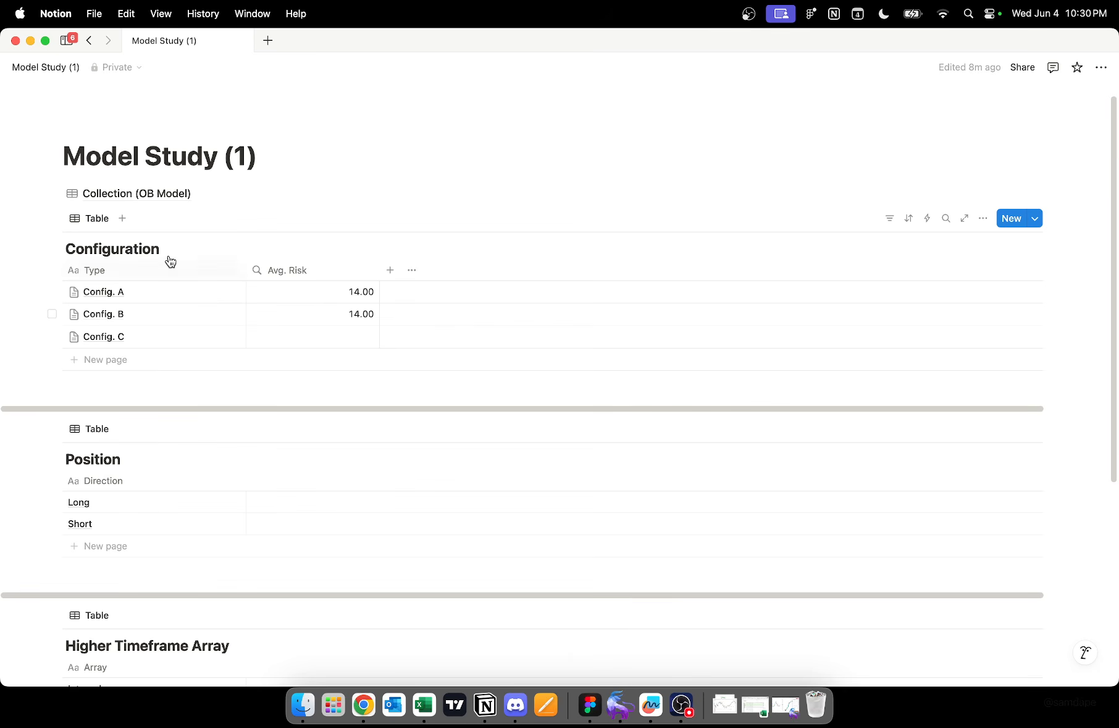
# Step: Open the Collection (OB Model) database and add two entries named Trade.3 and Trade.4
pyautogui.click(170, 195)
pyautogui.click(145, 318)
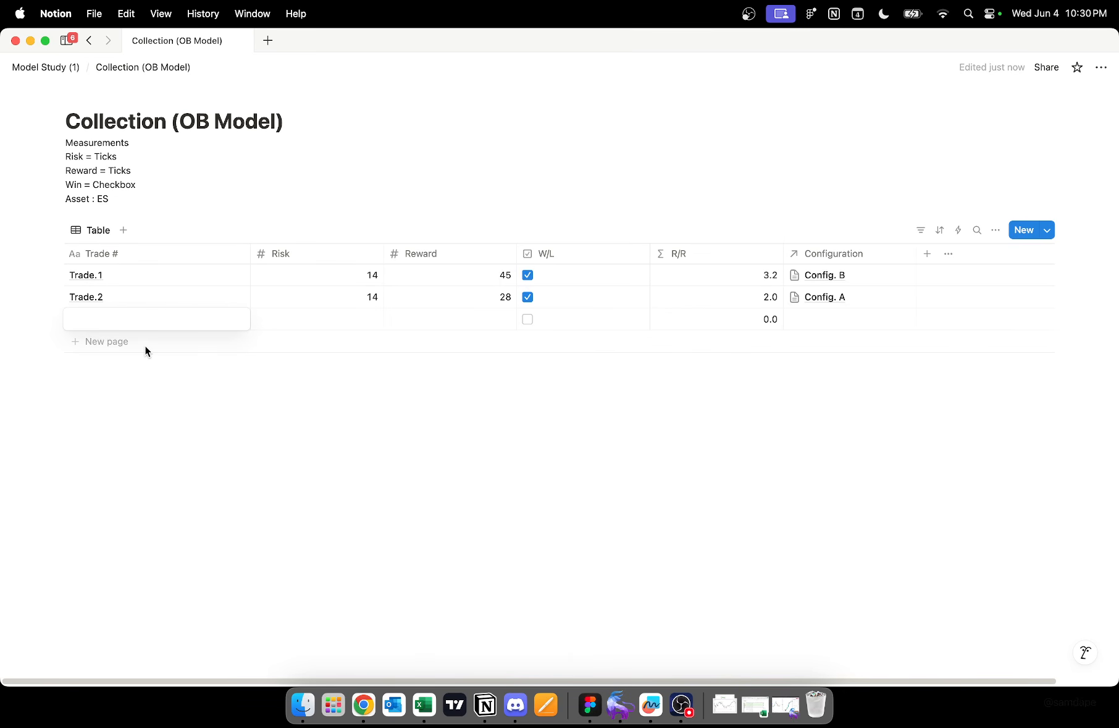
pyautogui.write('Trade.3')
pyautogui.press('Escape')
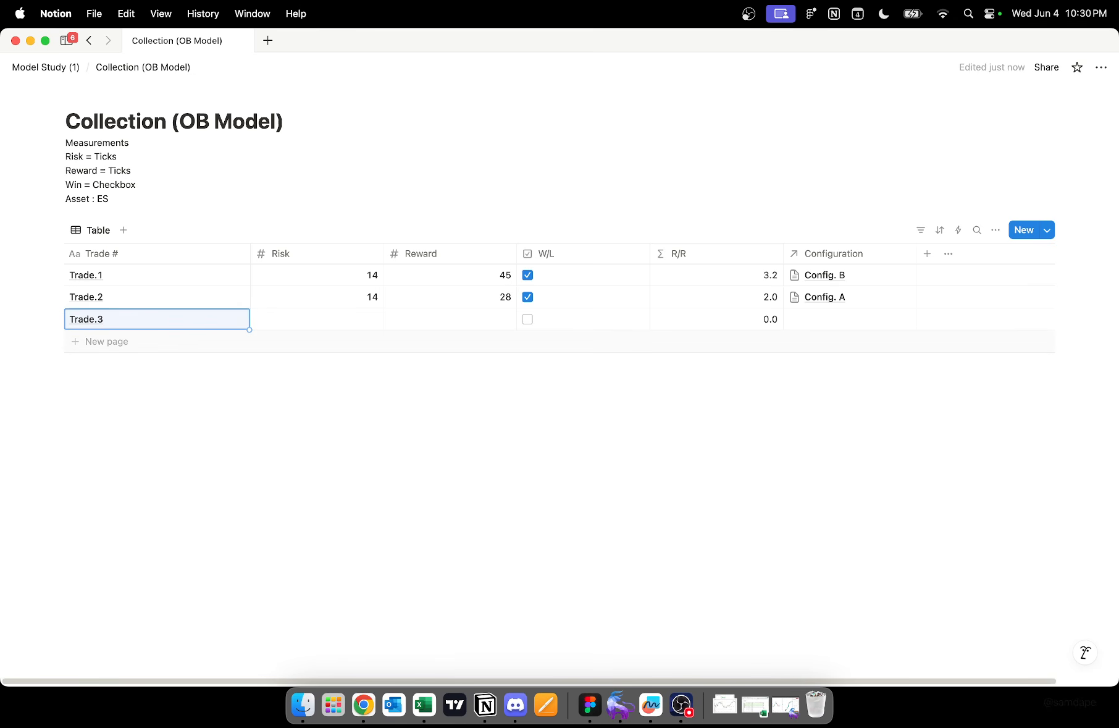
pyautogui.click(97, 345)
pyautogui.write('Trade.4')
pyautogui.press('Escape')
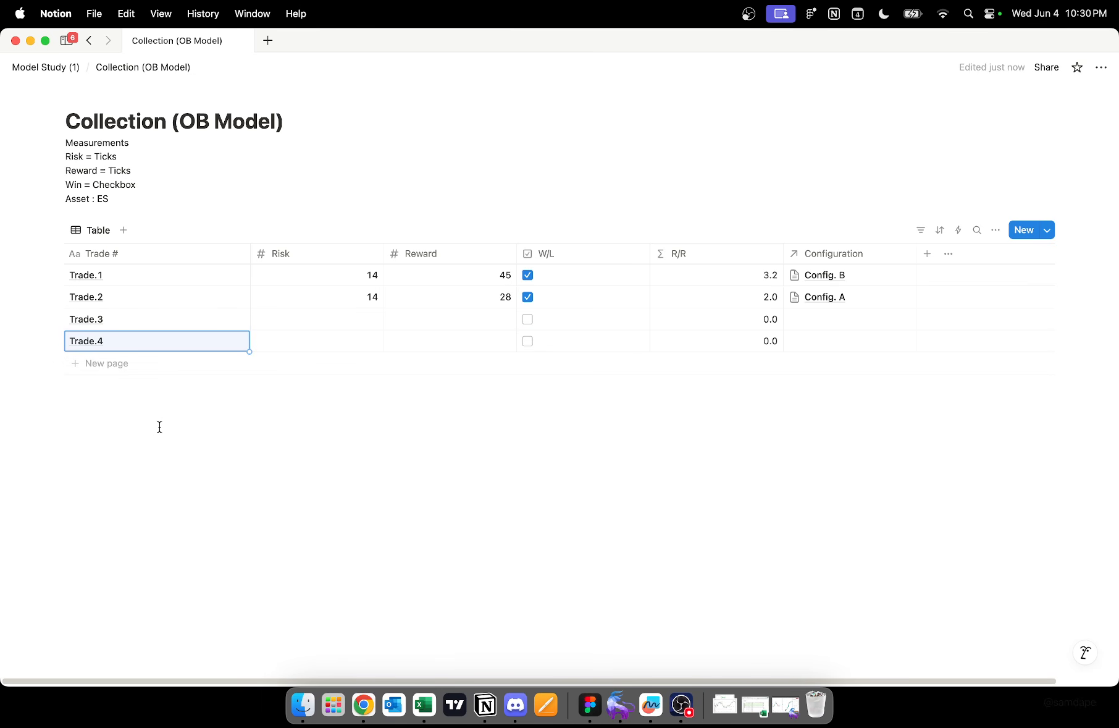
# Step: Enter a Risk of 30 for Trade.3 and 24 for Trade.4
pyautogui.click(338, 318)
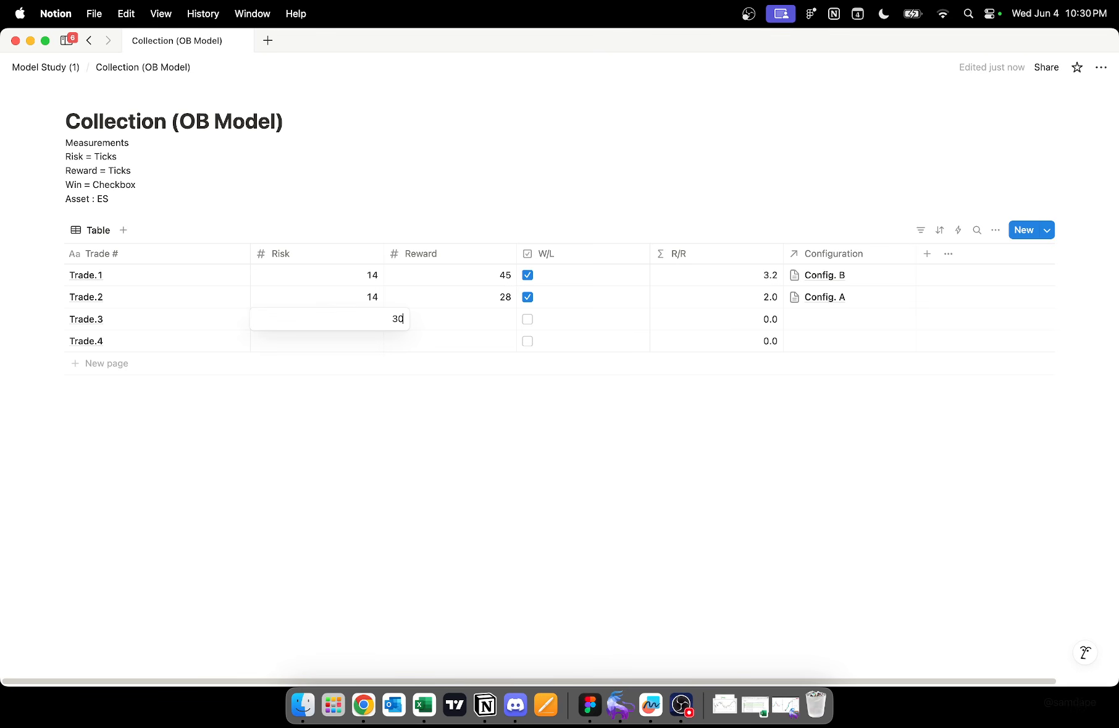
pyautogui.press('Escape')
pyautogui.click(354, 346)
pyautogui.write('24')
pyautogui.press('Escape')
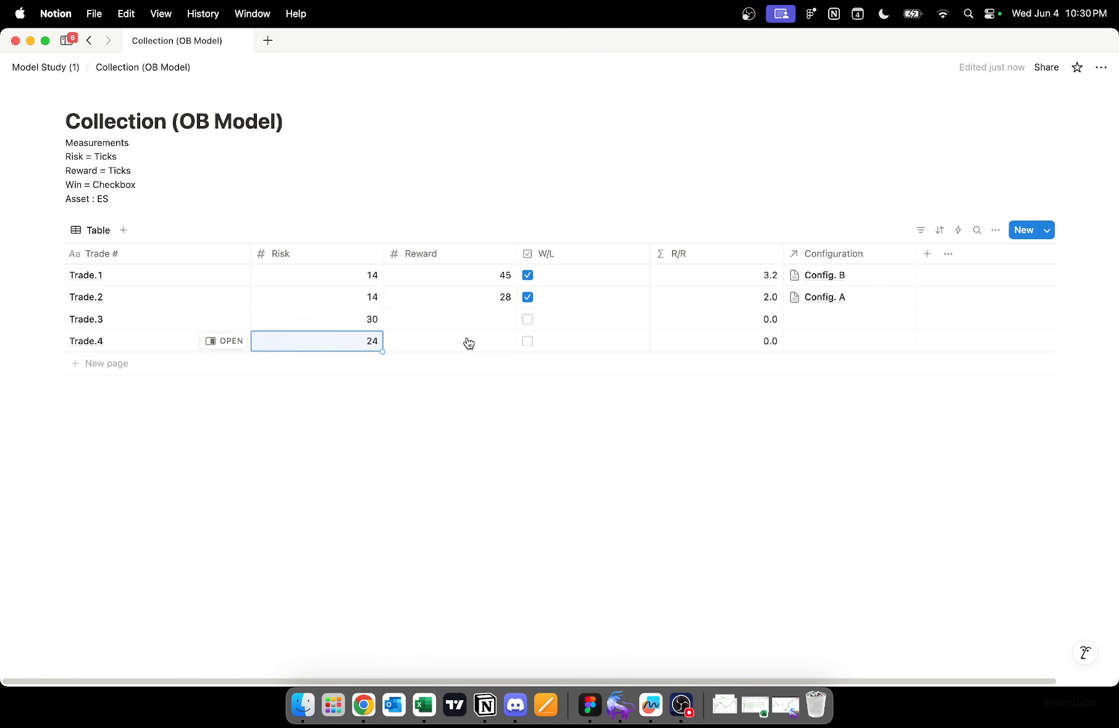
# Step: Enter a Reward of 10 for Trade.3 and 50 for Trade.4, and mark Trade.4 as a win in W/L
pyautogui.click(478, 309)
pyautogui.write('10')
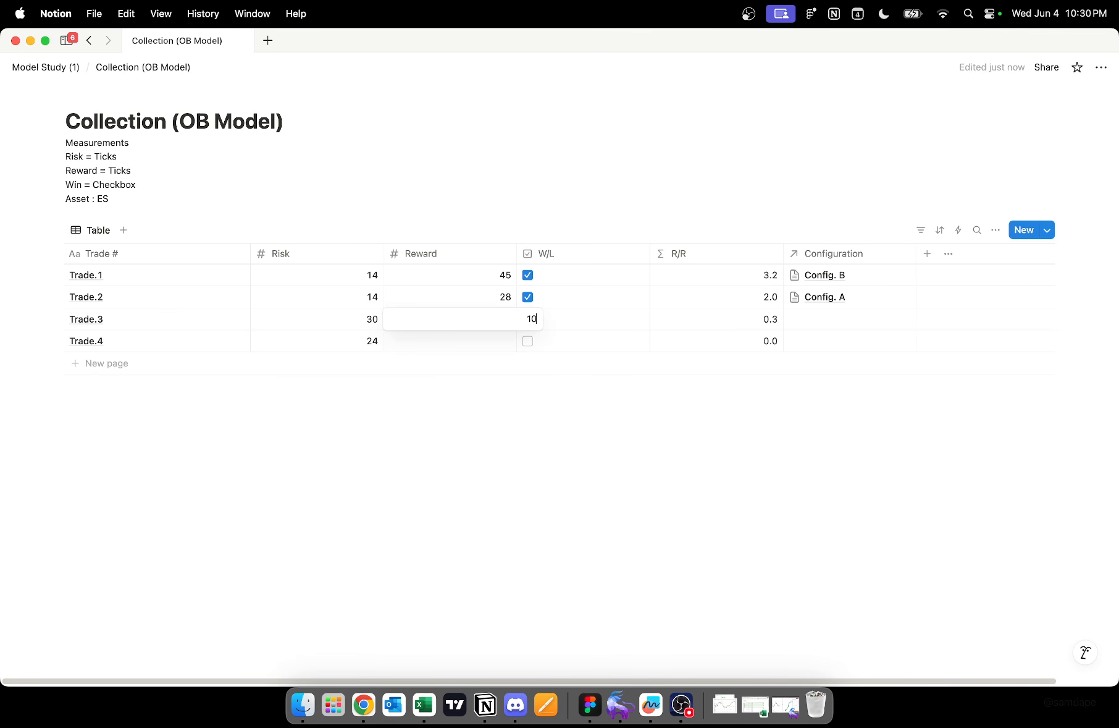
pyautogui.press('Escape')
pyautogui.click(479, 338)
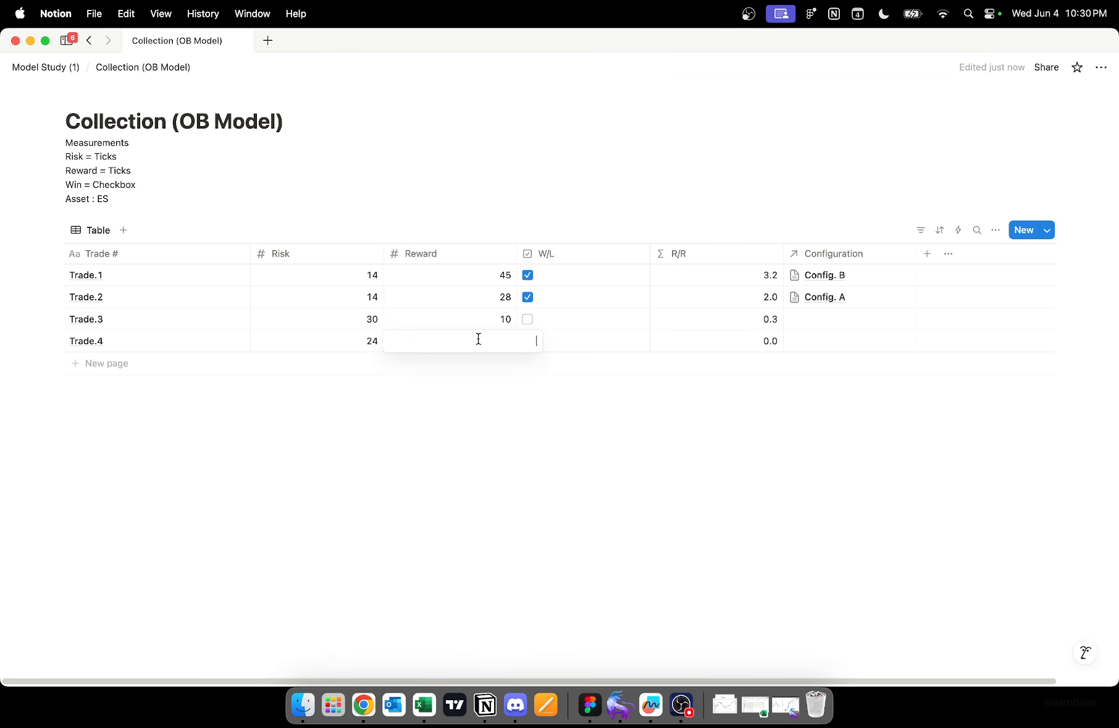
pyautogui.write('50')
pyautogui.press('Escape')
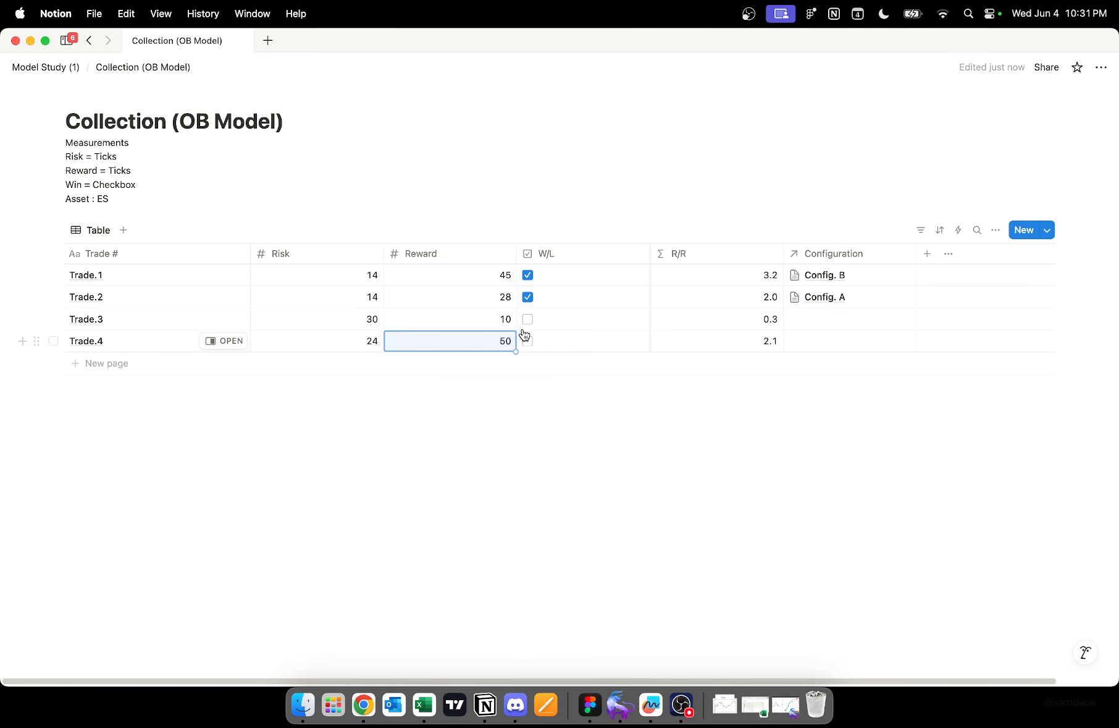
pyautogui.click(527, 341)
pyautogui.click(536, 488)
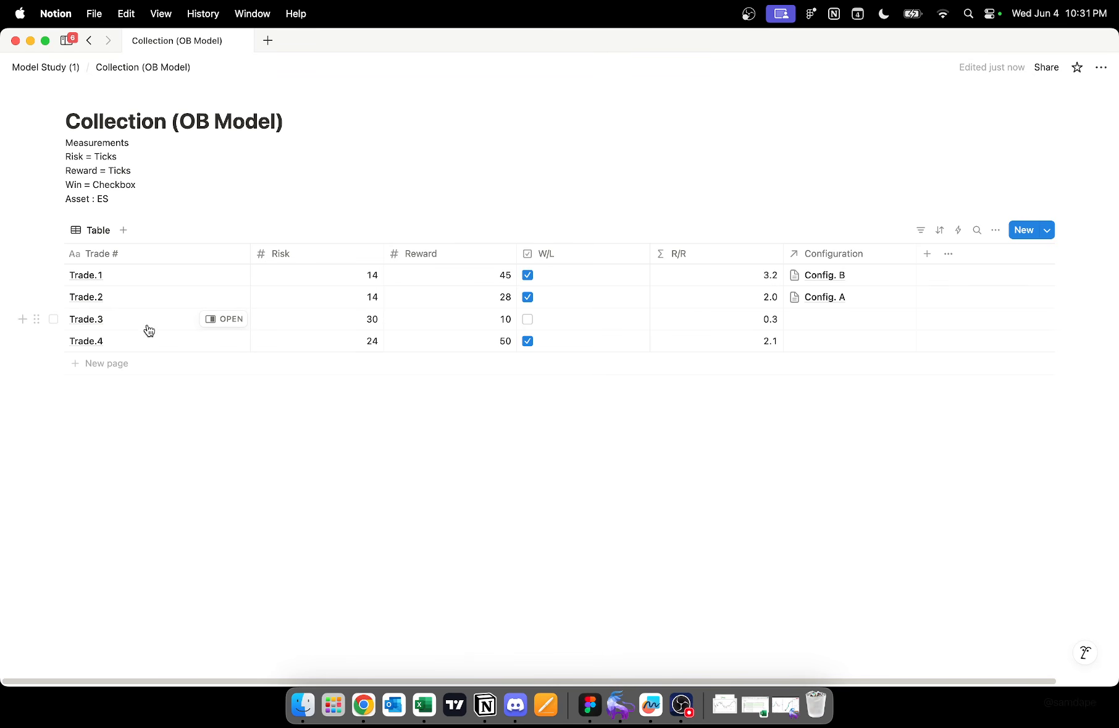
# Step: Link both Trade.3 and Trade.4 to Config. A in the Configuration column
pyautogui.click(858, 318)
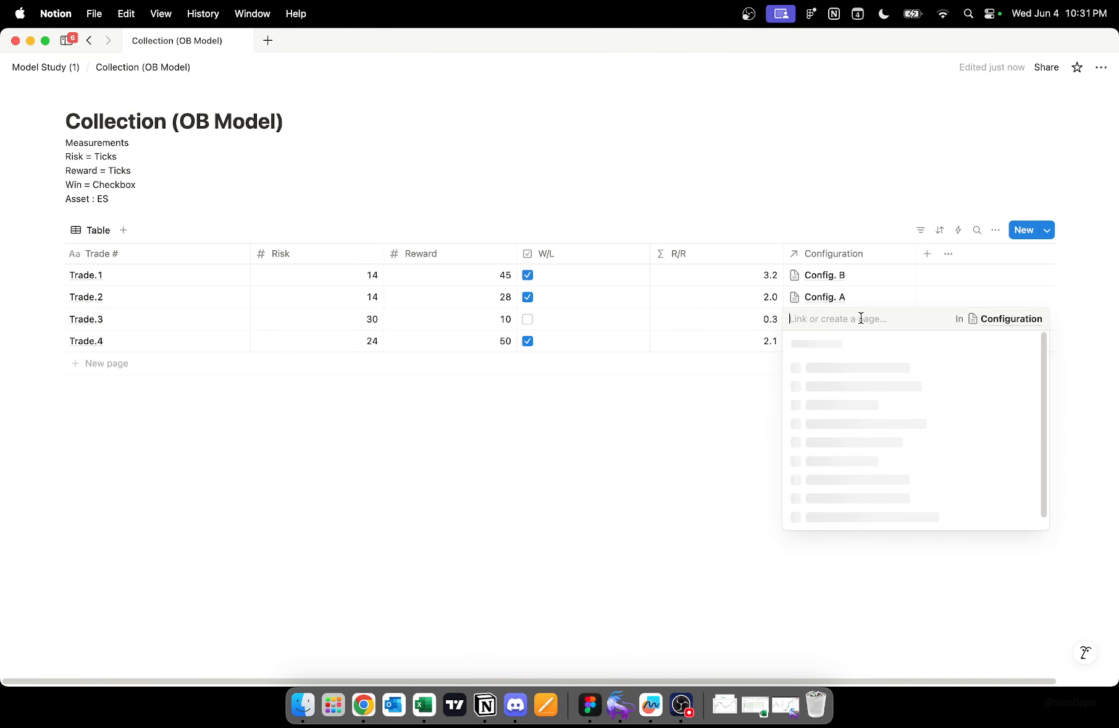
pyautogui.click(860, 374)
pyautogui.press('Escape')
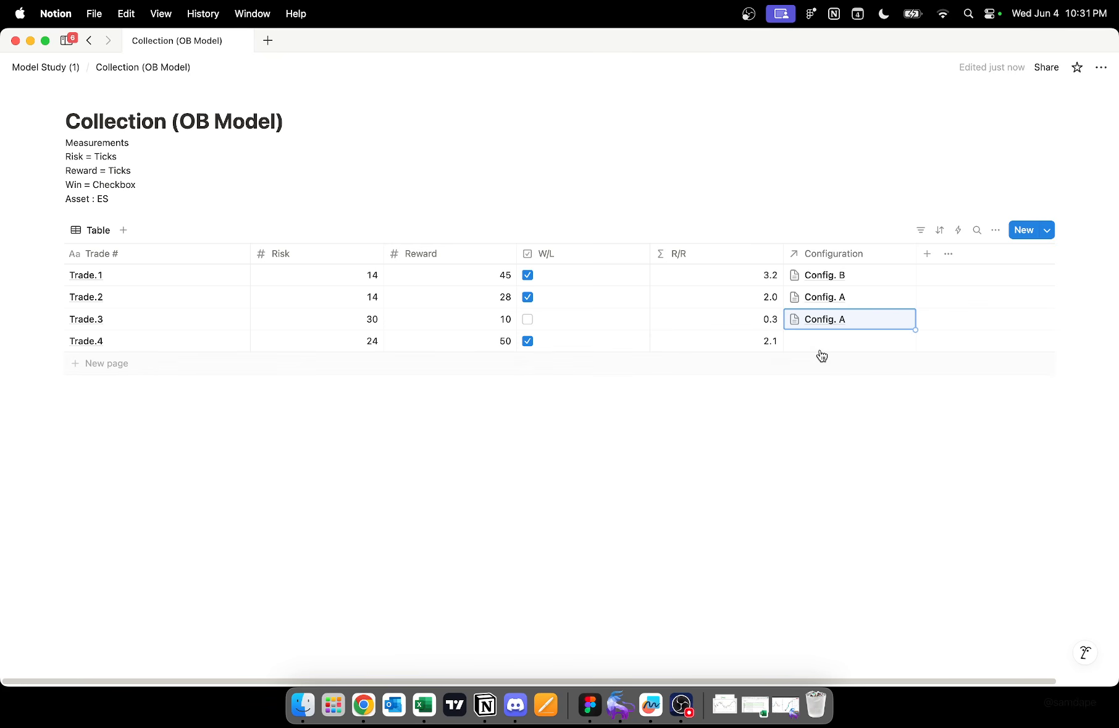
pyautogui.click(825, 344)
pyautogui.click(829, 395)
pyautogui.press('Escape')
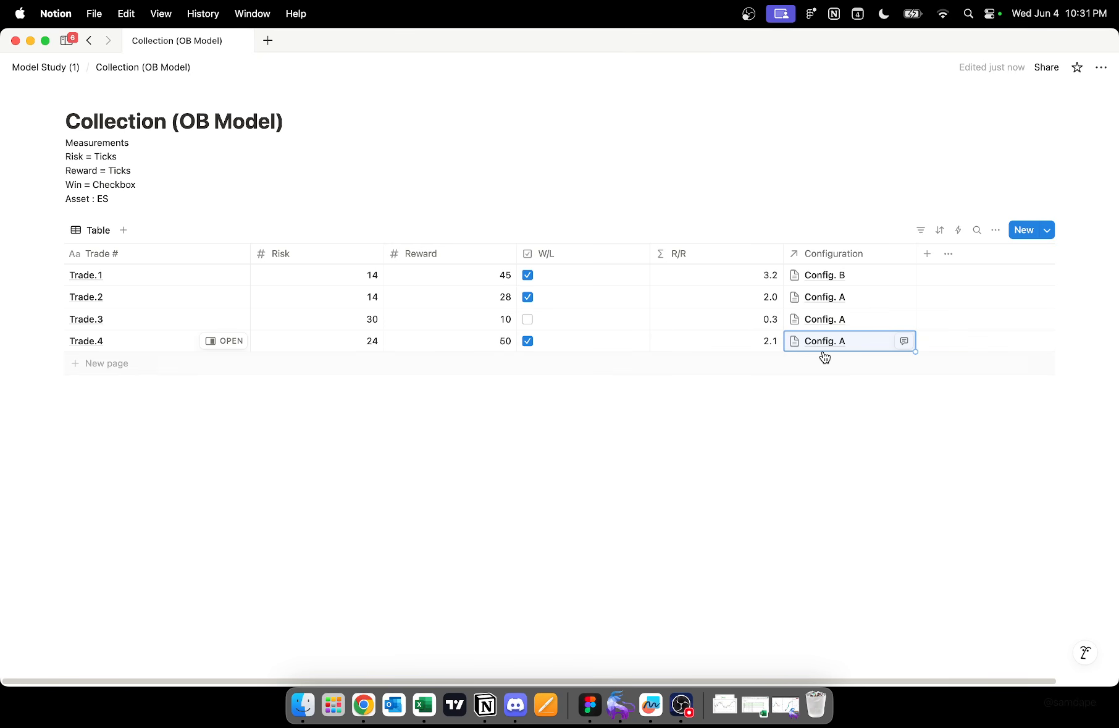
# Step: Return to Model Study (1) to check the Avg. Risk rollup, briefly revisit the Collection (OB Model) database, and come back
pyautogui.click(48, 68)
pyautogui.scroll(-1, 493, 375)
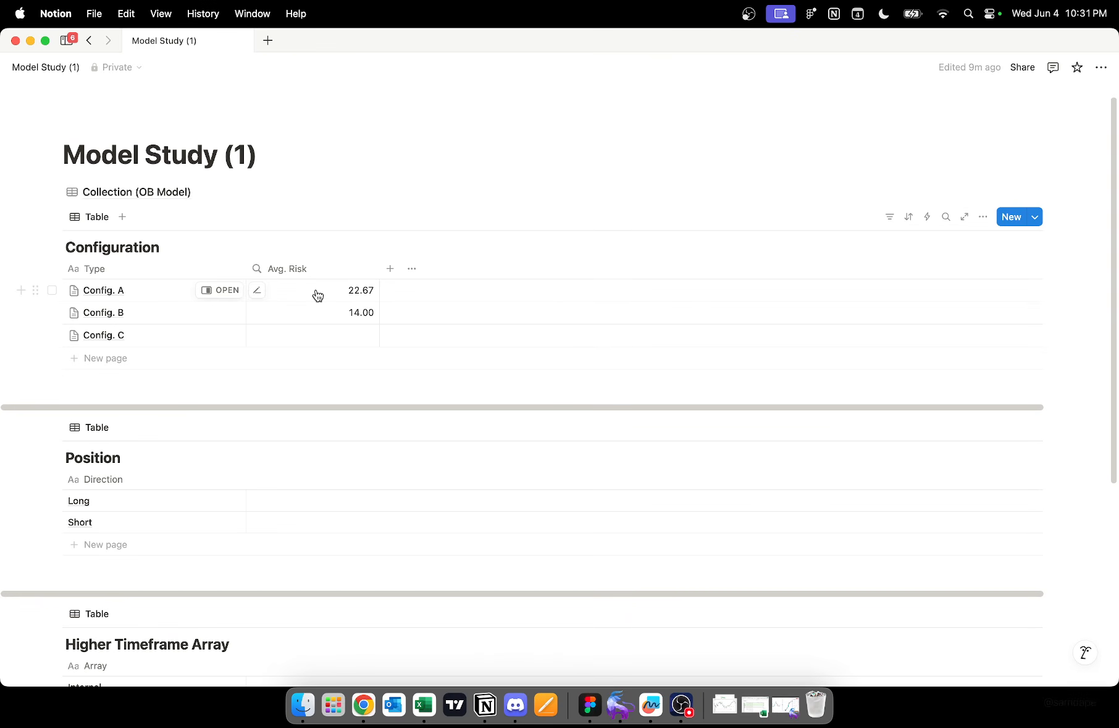
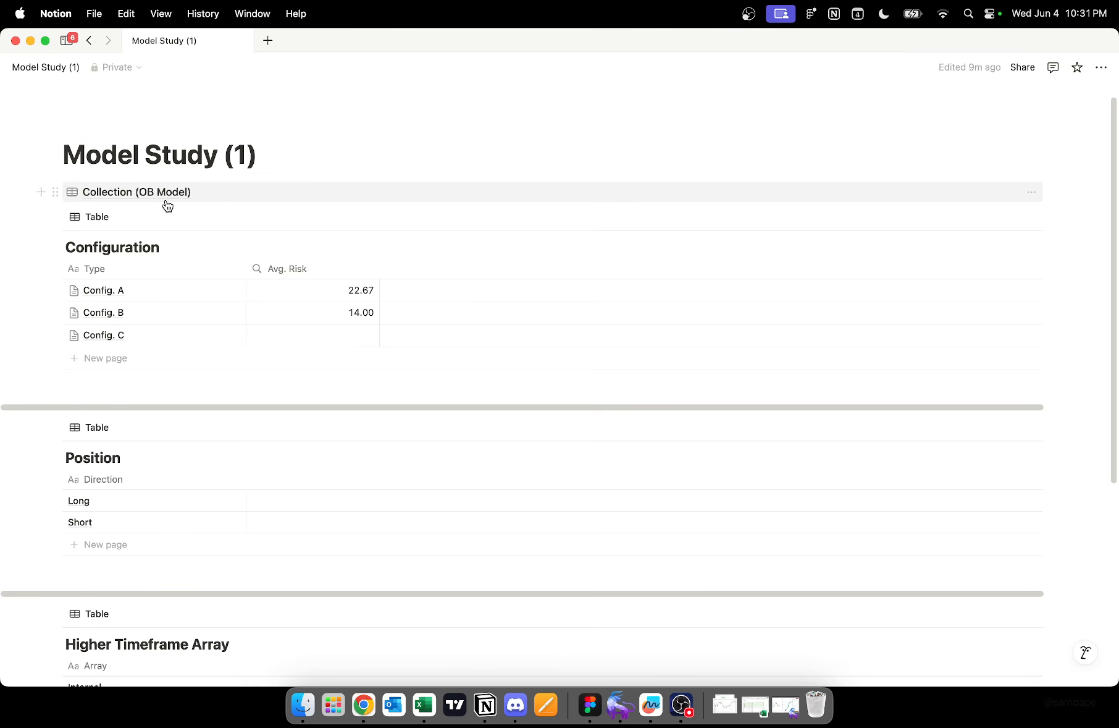
pyautogui.scroll(-5, 111, 485)
pyautogui.scroll(3, 124, 309)
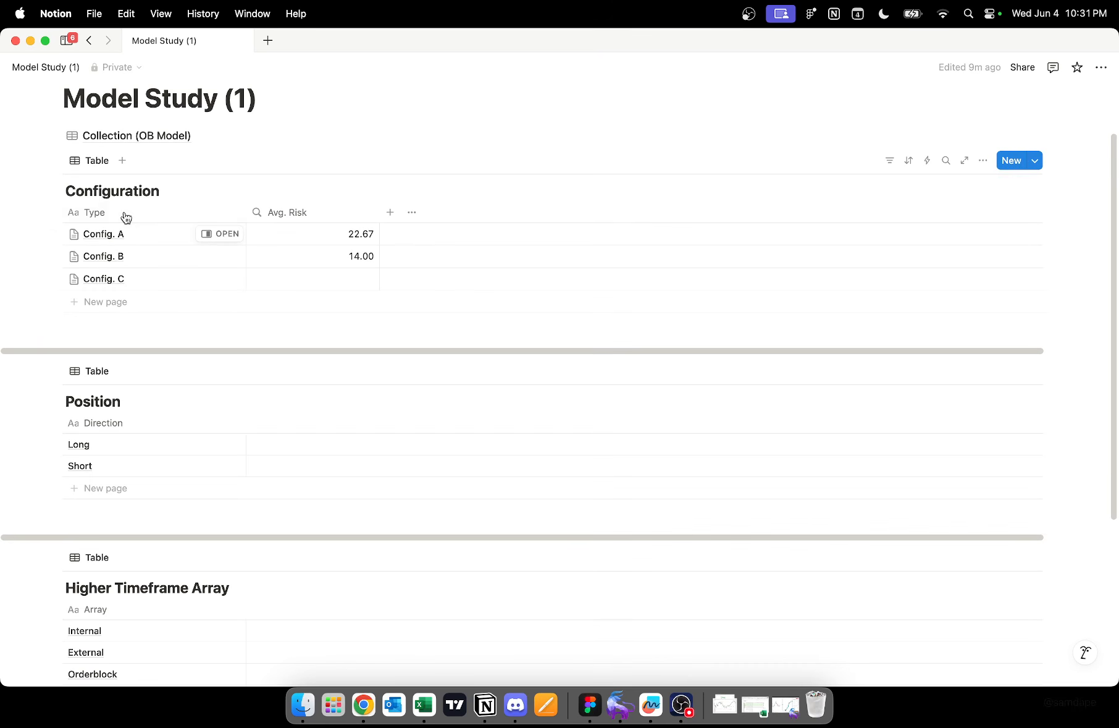
pyautogui.click(143, 134)
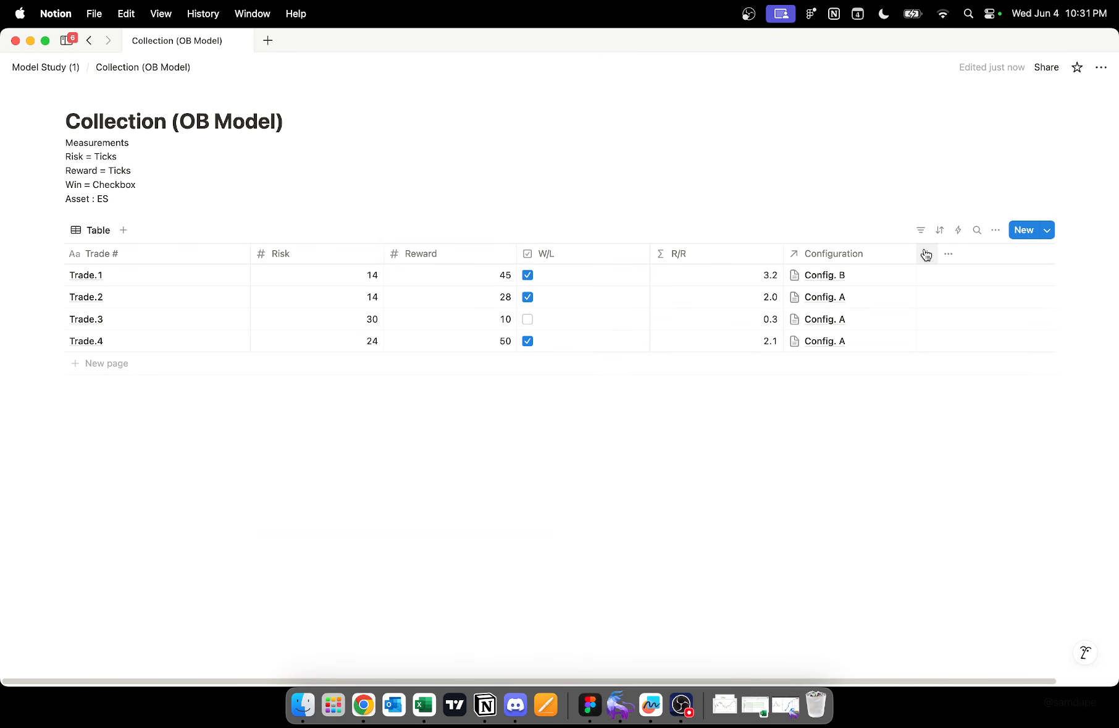
pyautogui.click(62, 67)
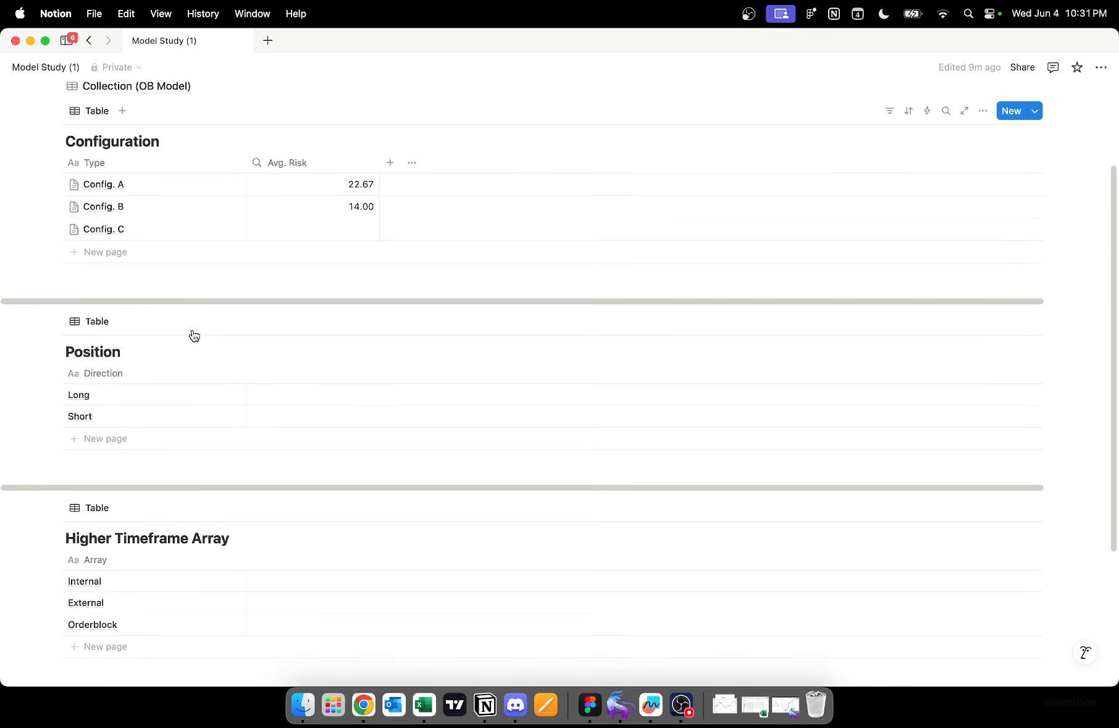
# Step: Add a two-way relation from the Position table to Collection (OB Model), keeping the default property names
pyautogui.scroll(-1, 194, 335)
pyautogui.click(257, 369)
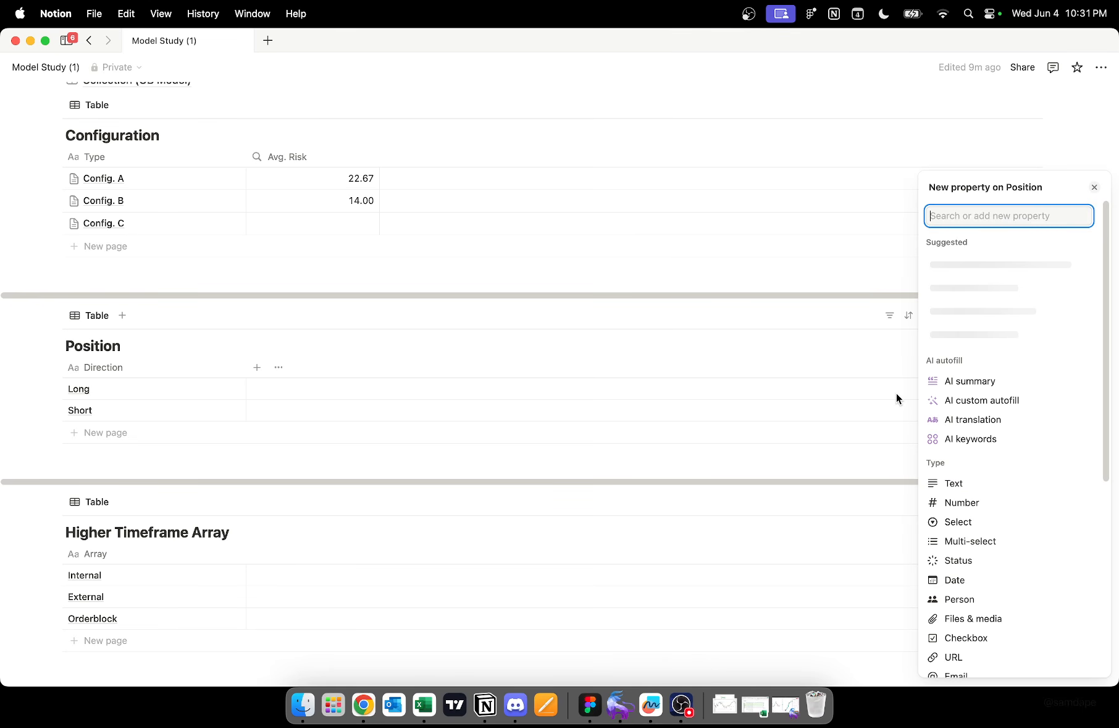
pyautogui.scroll(-5, 1044, 396)
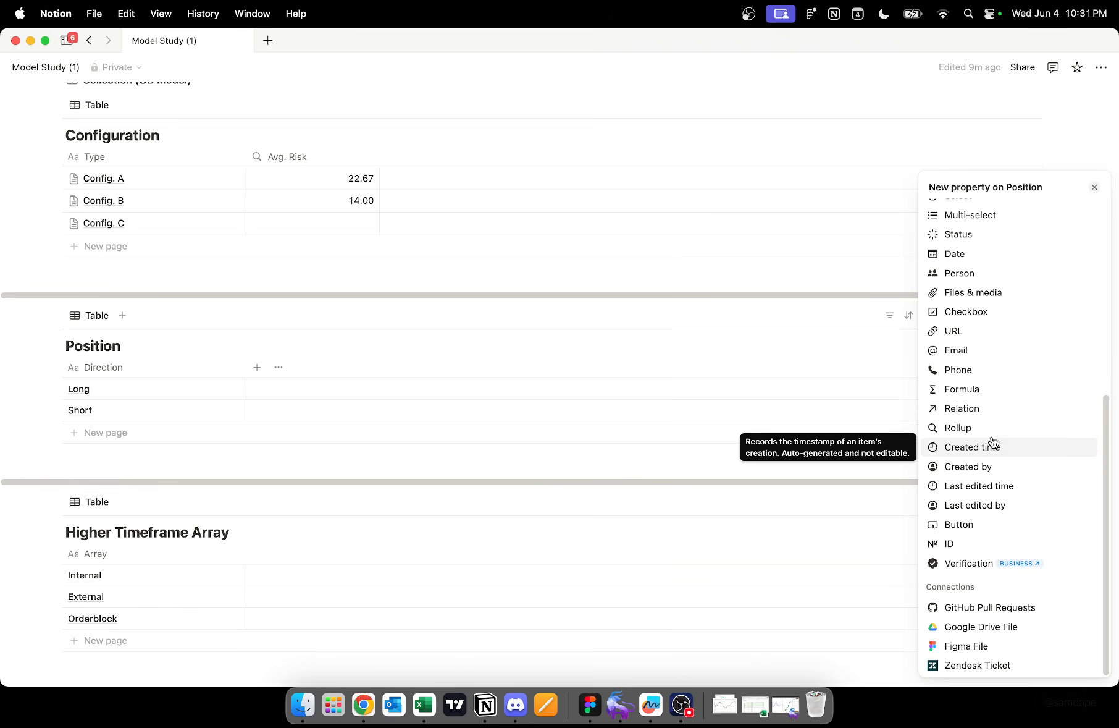
pyautogui.click(991, 410)
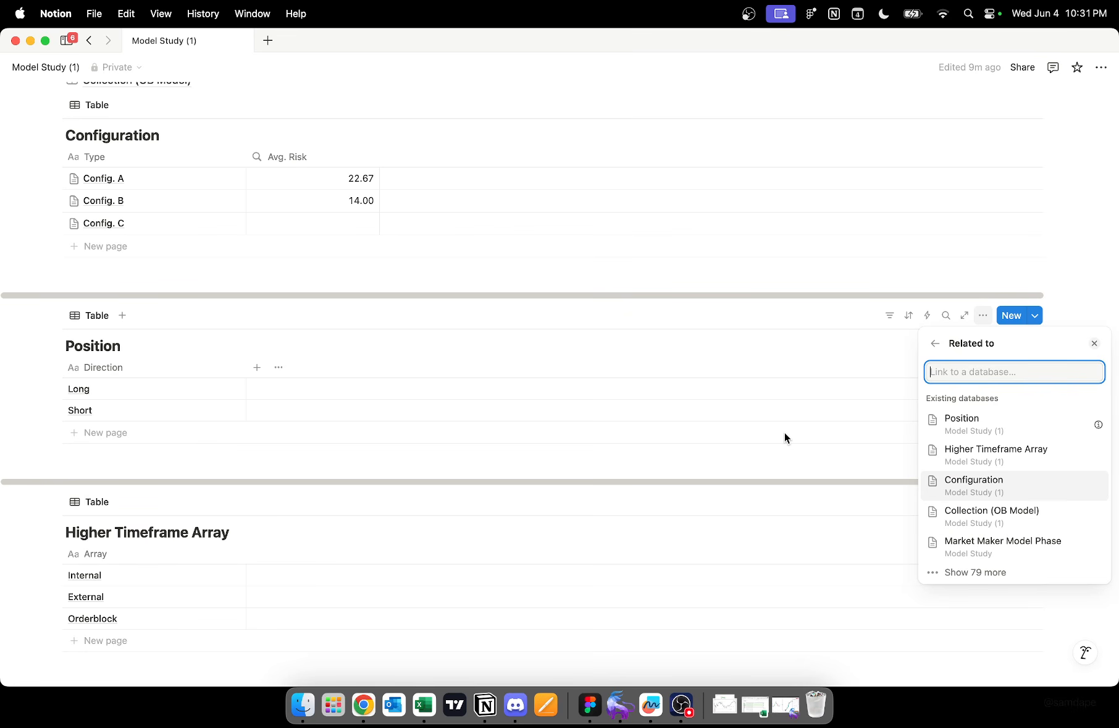
pyautogui.click(950, 511)
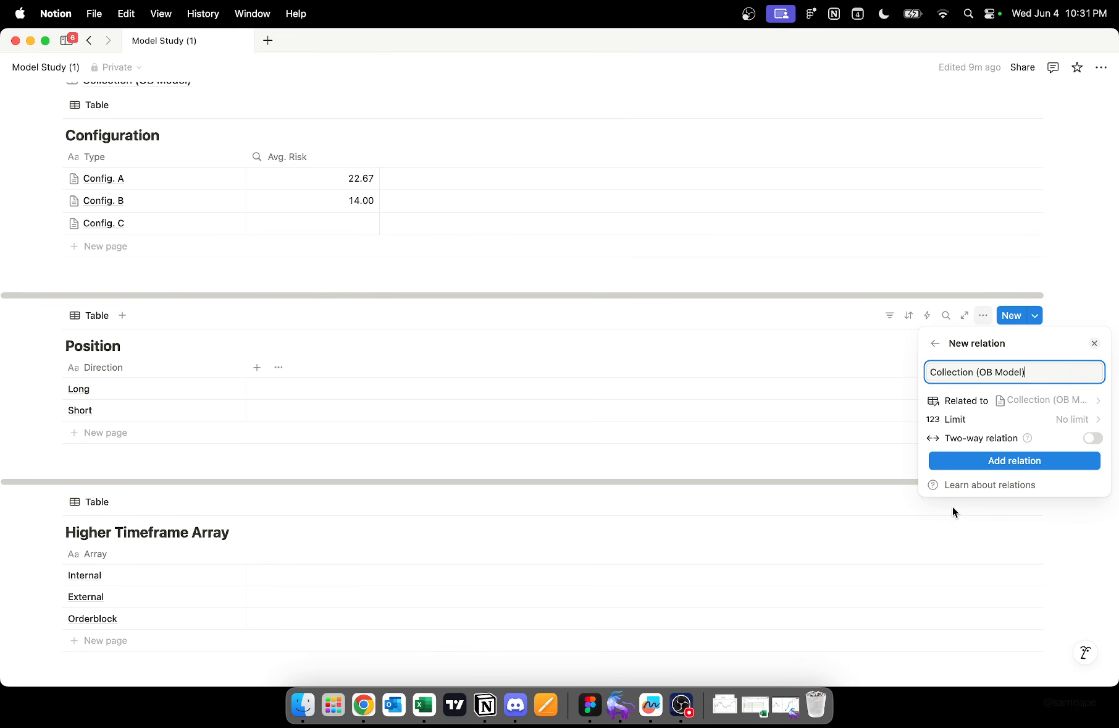
pyautogui.click(1086, 440)
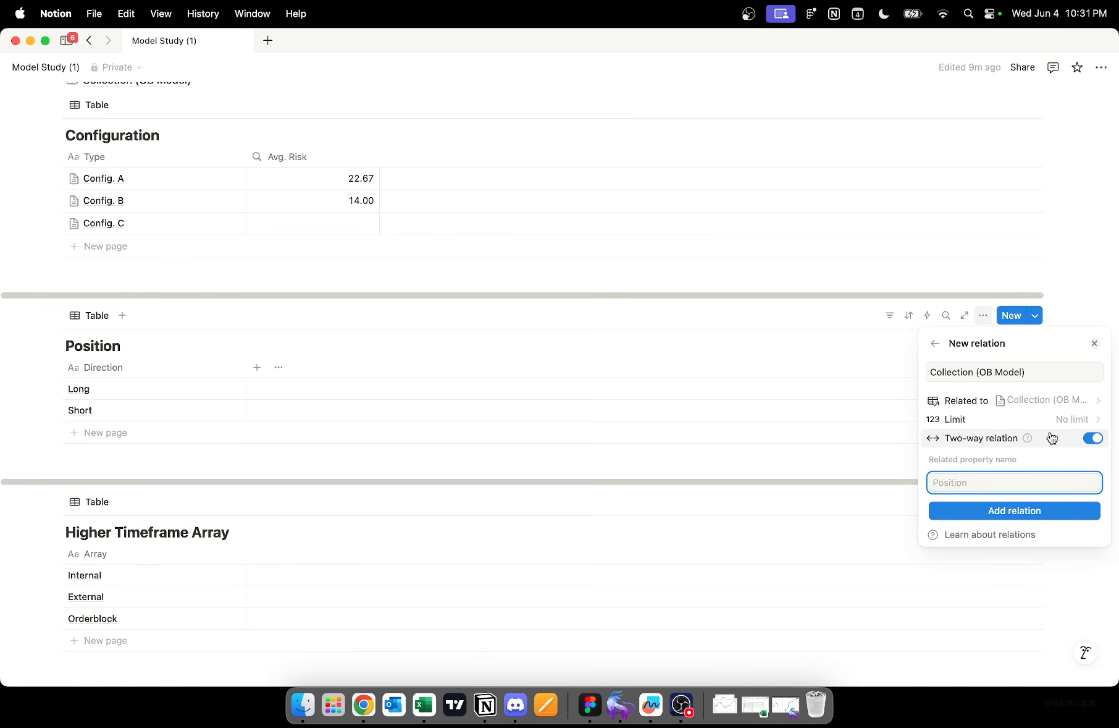
pyautogui.click(1015, 511)
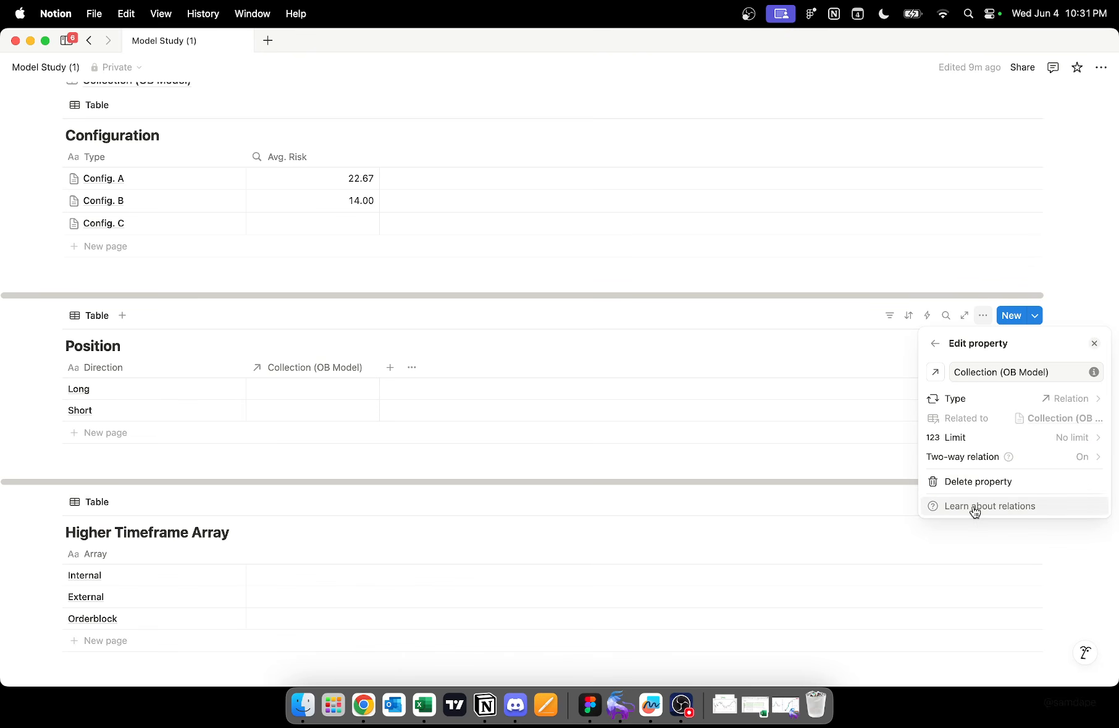
pyautogui.click(508, 412)
# Step: In the Collection (OB Model) database, link Trade.1 and Trade.2 to Long in the Position column
pyautogui.scroll(3, 504, 346)
pyautogui.click(185, 189)
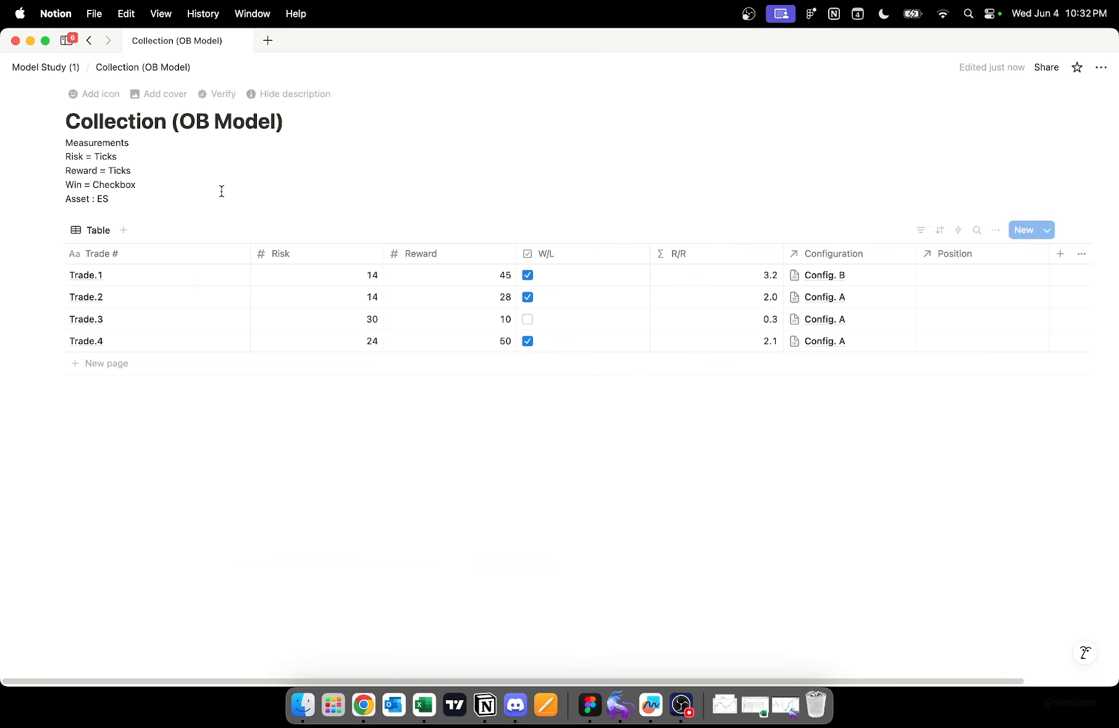
pyautogui.click(942, 274)
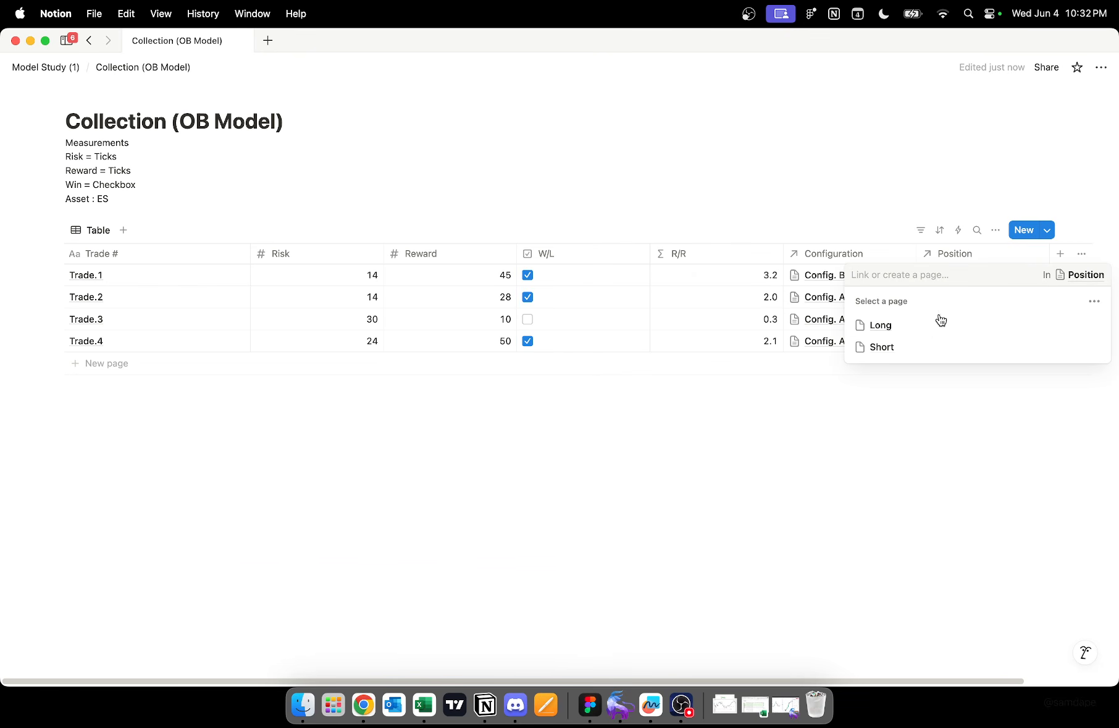
pyautogui.click(940, 321)
pyautogui.press('Escape')
pyautogui.click(954, 301)
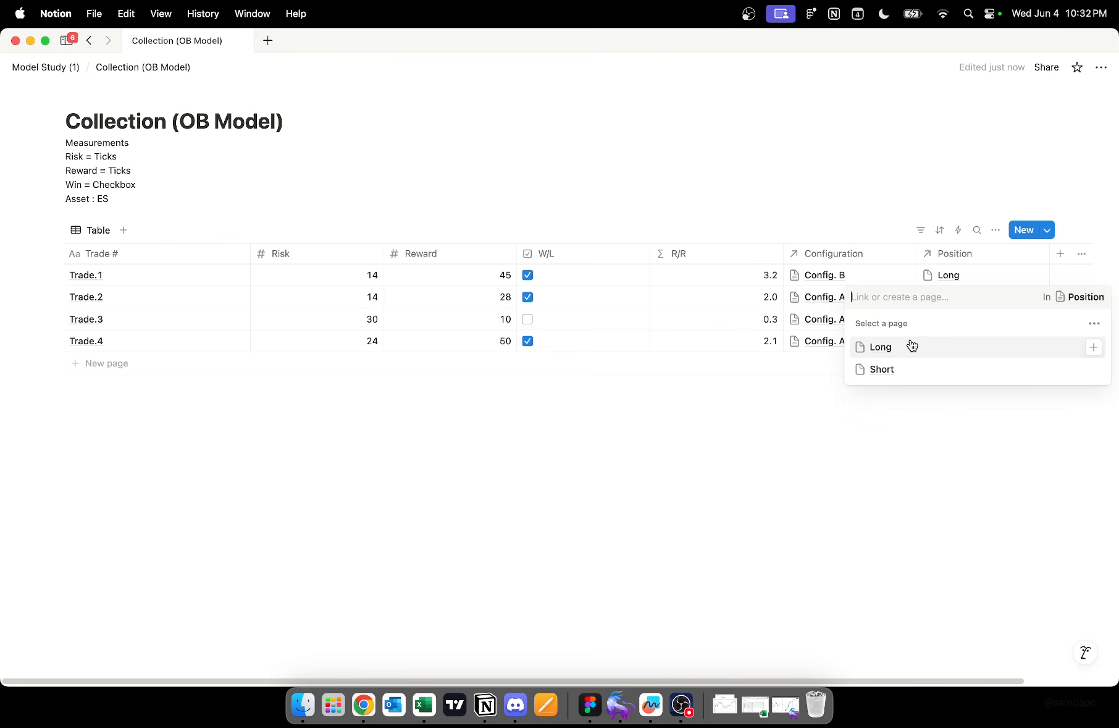
pyautogui.click(912, 344)
pyautogui.press('Escape')
# Step: Link Trade.3 to Short and Trade.4 to Long in the Position column
pyautogui.click(994, 319)
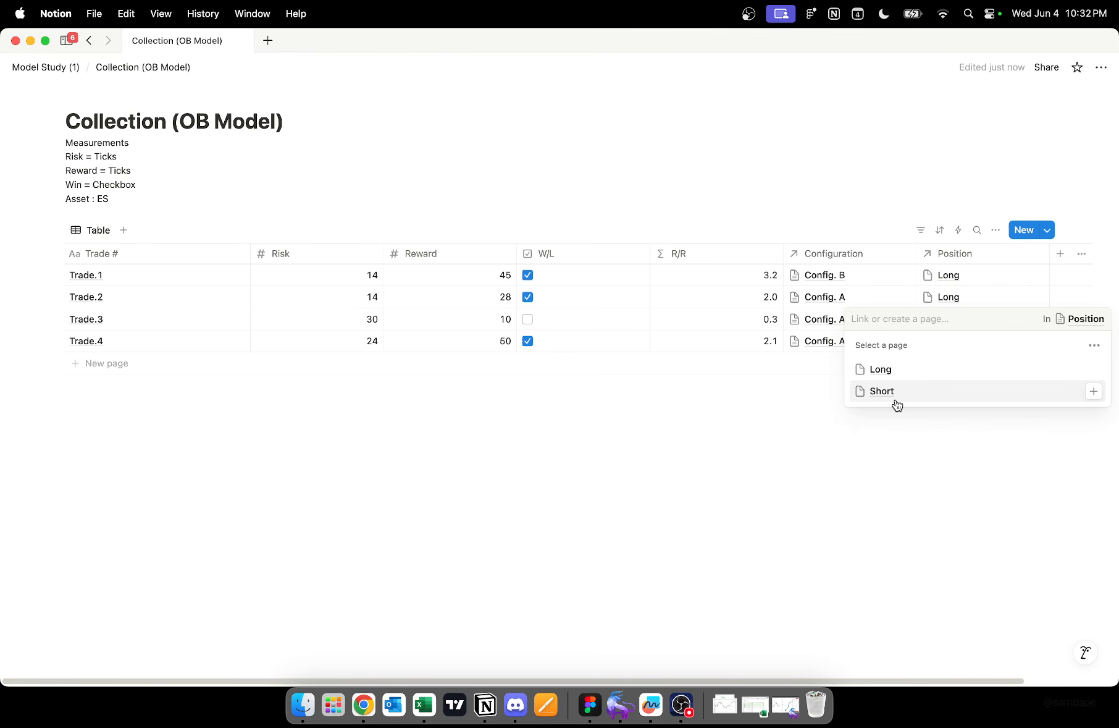
pyautogui.click(896, 394)
pyautogui.press('Escape')
pyautogui.click(984, 342)
pyautogui.click(888, 422)
pyautogui.press('Escape')
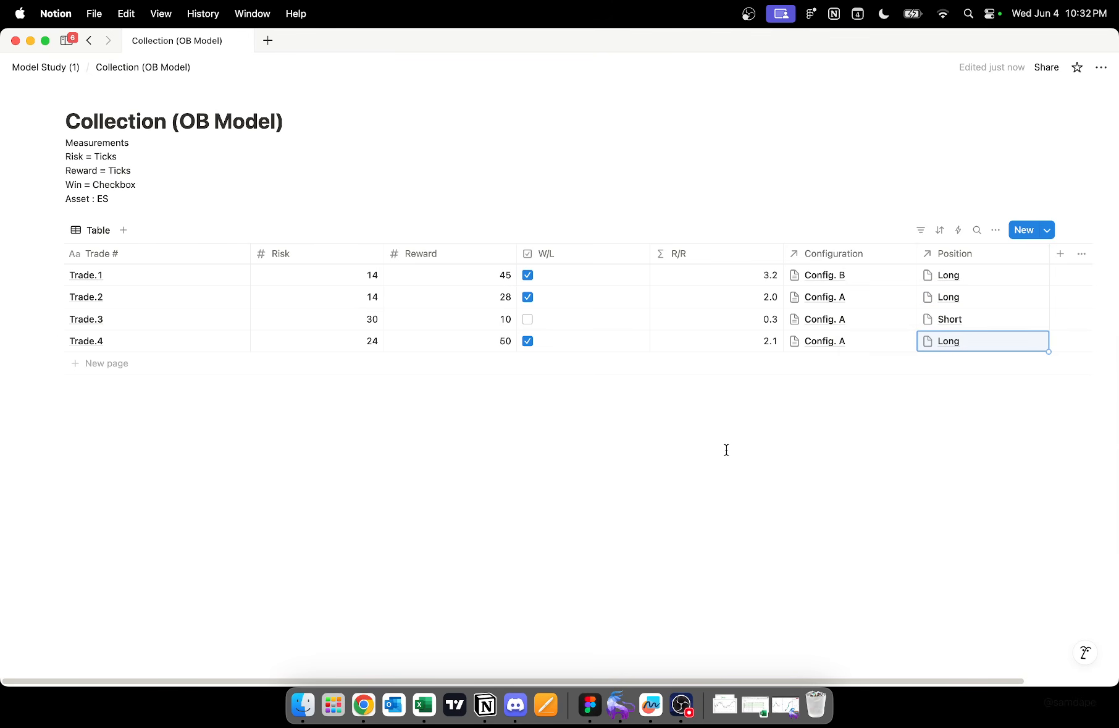
pyautogui.click(727, 449)
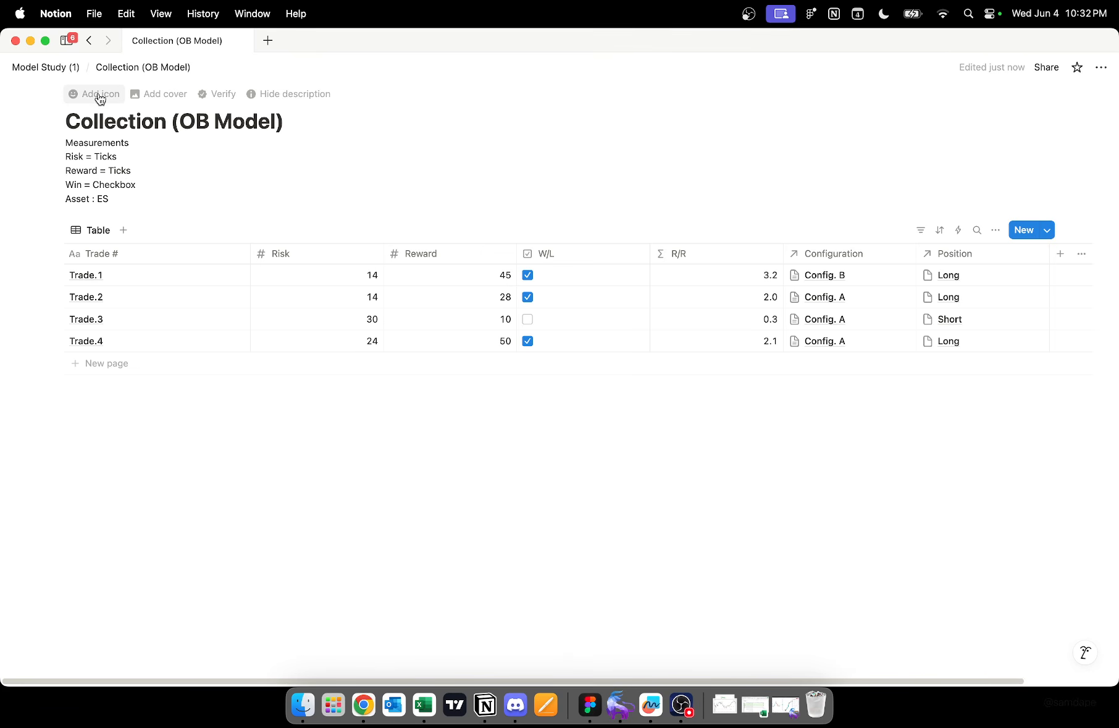
# Step: On Model Study (1), add a two-way relation from the Higher Timeframe Array table to Collection (OB Model), keeping the default name
pyautogui.click(65, 68)
pyautogui.scroll(-5, 312, 329)
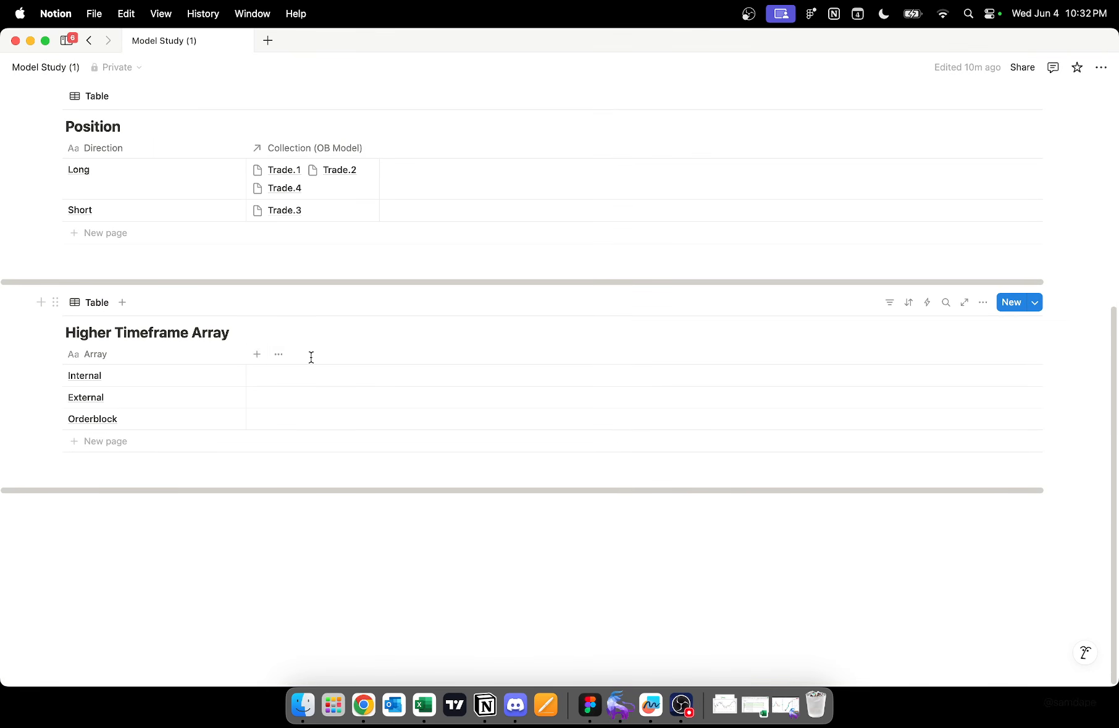
pyautogui.click(258, 360)
pyautogui.scroll(-5, 995, 464)
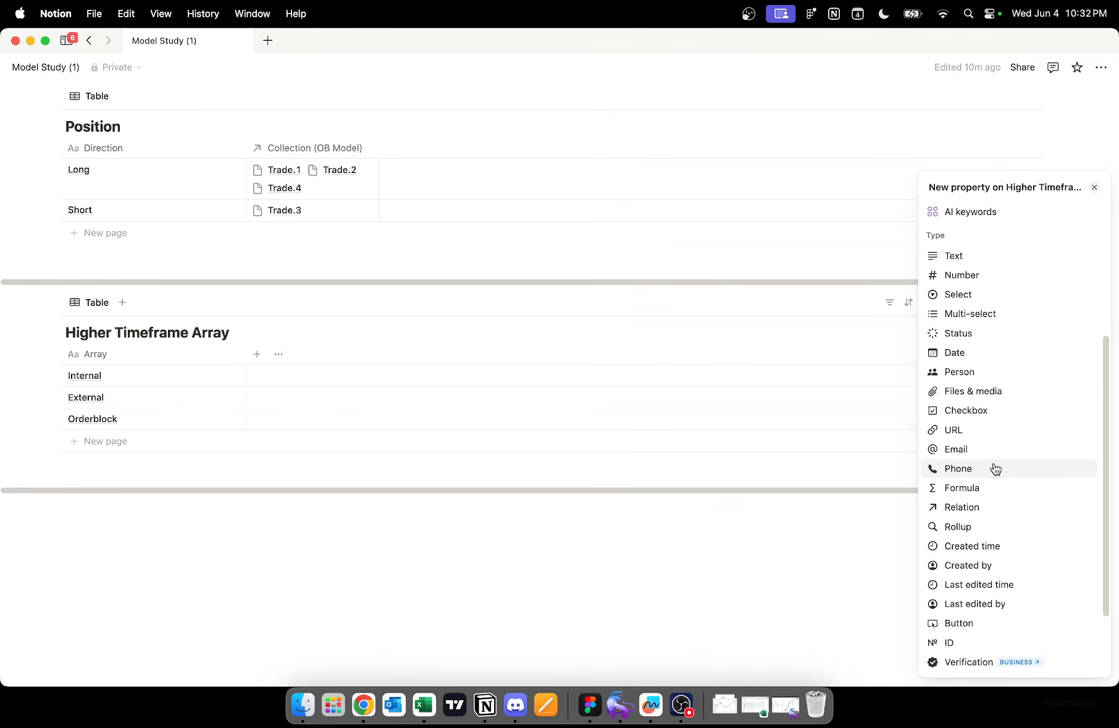
pyautogui.click(992, 505)
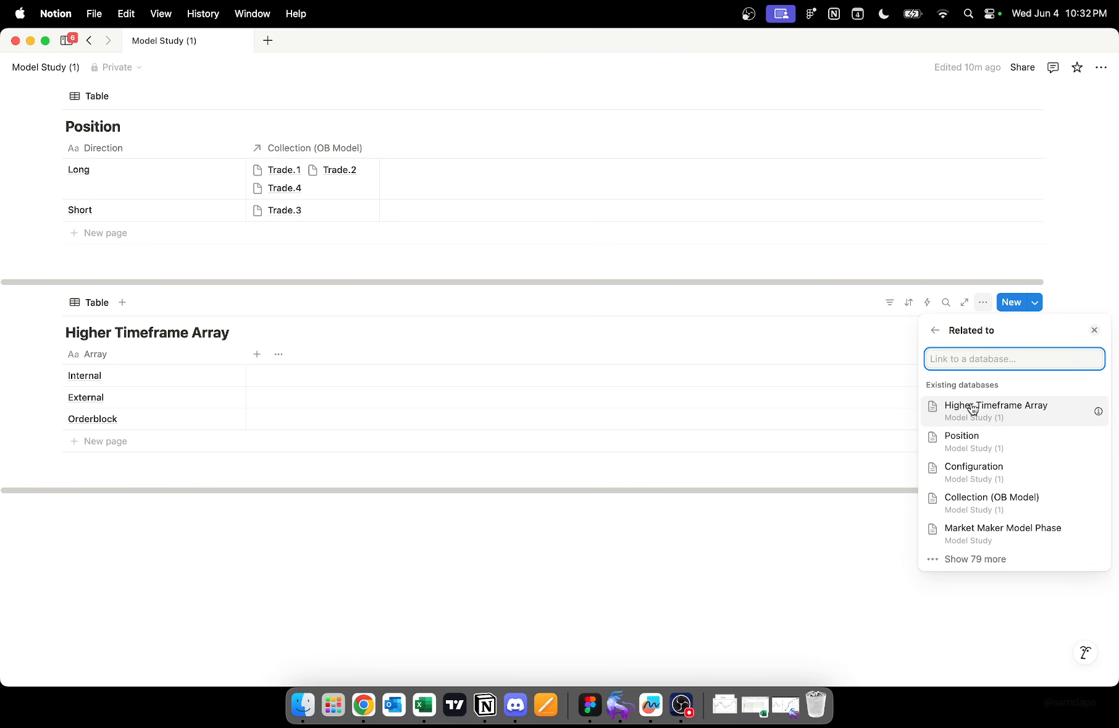
pyautogui.click(995, 501)
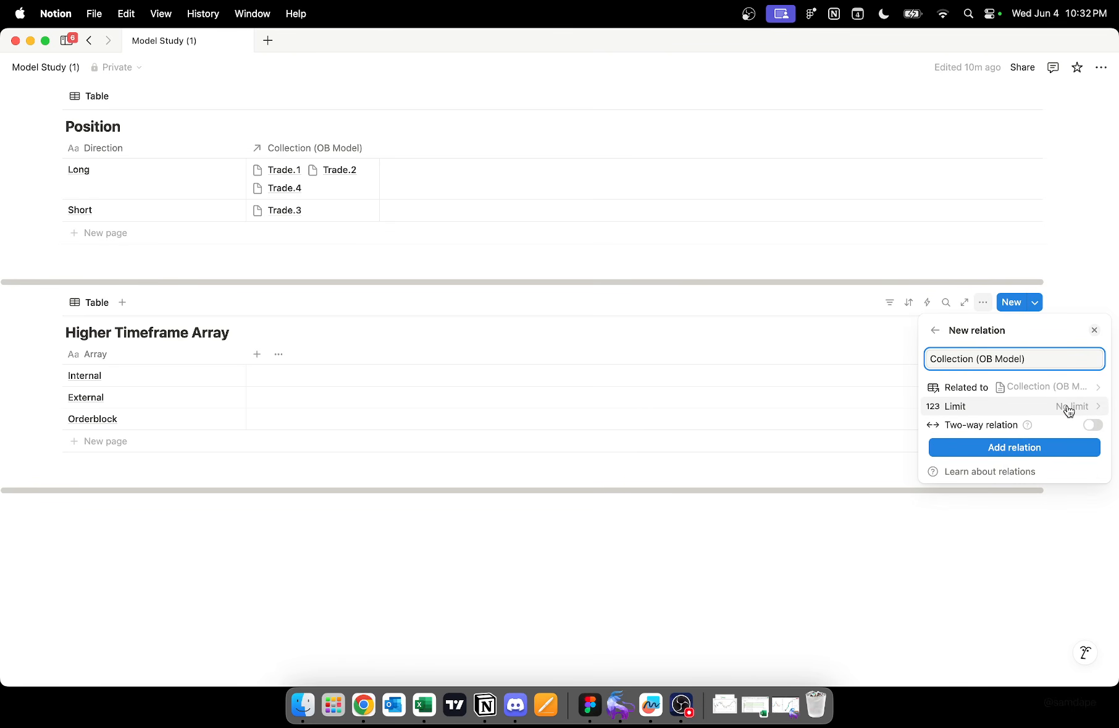
pyautogui.click(1093, 425)
pyautogui.click(1011, 493)
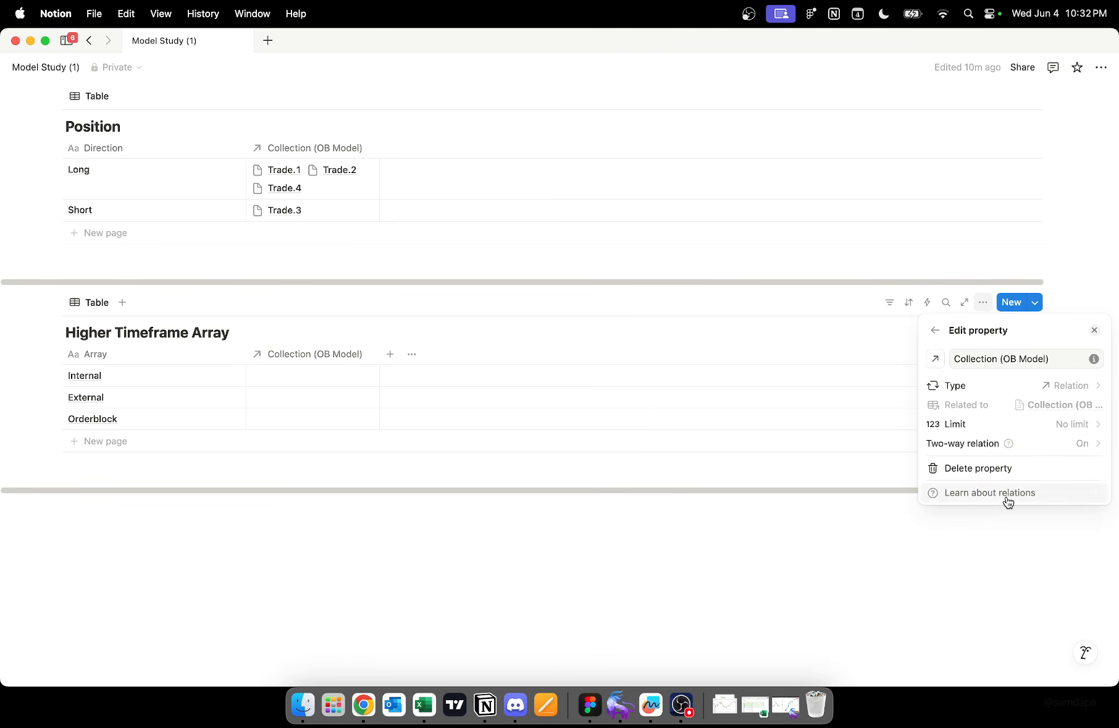
pyautogui.click(603, 543)
# Step: In Collection (OB Model), set Higher Timeframe Array to Internal for Trade.1 and External for Trade.2
pyautogui.scroll(10, 603, 543)
pyautogui.click(173, 213)
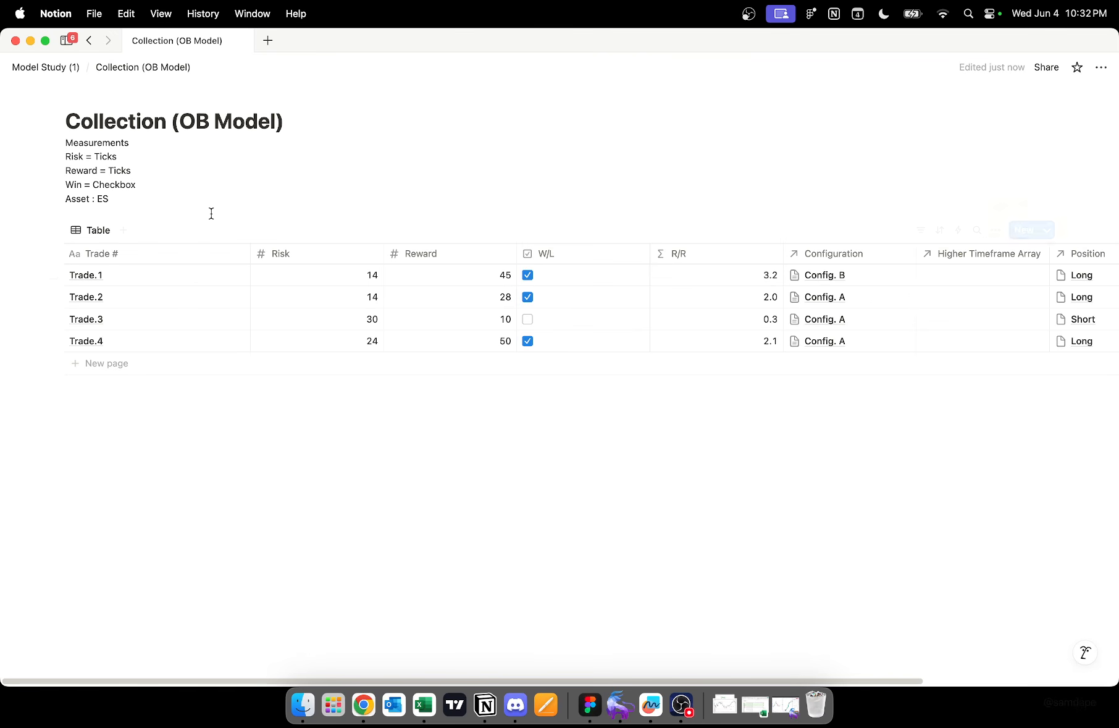
pyautogui.click(934, 277)
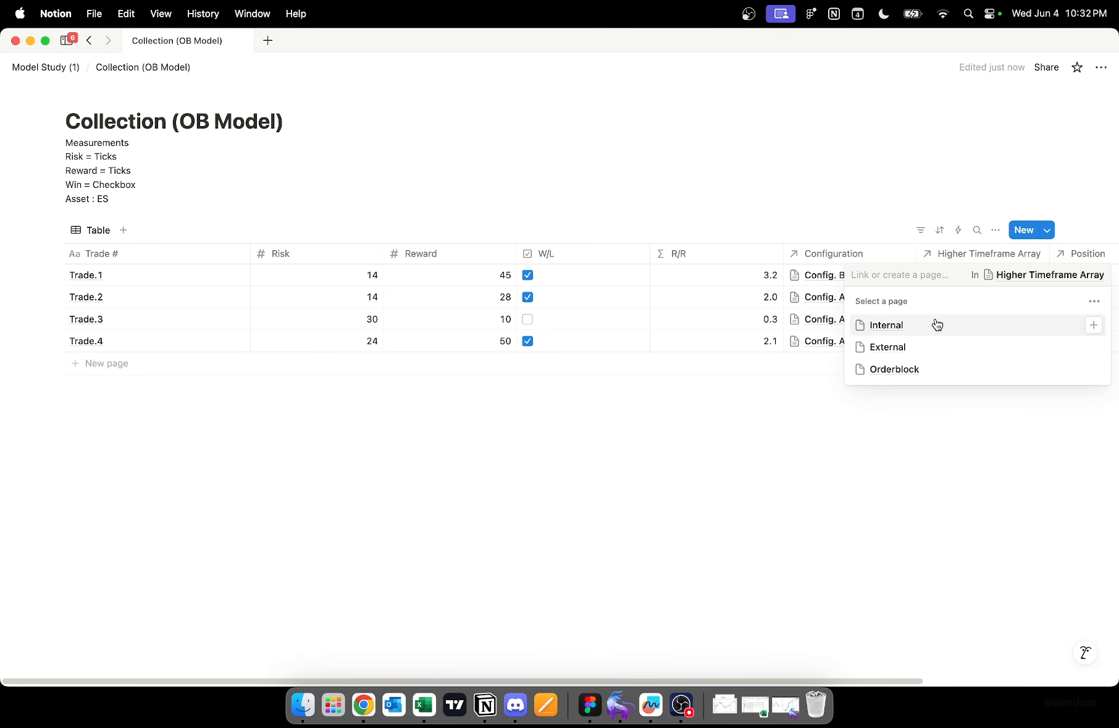
pyautogui.click(935, 322)
pyautogui.click(976, 295)
pyautogui.click(904, 368)
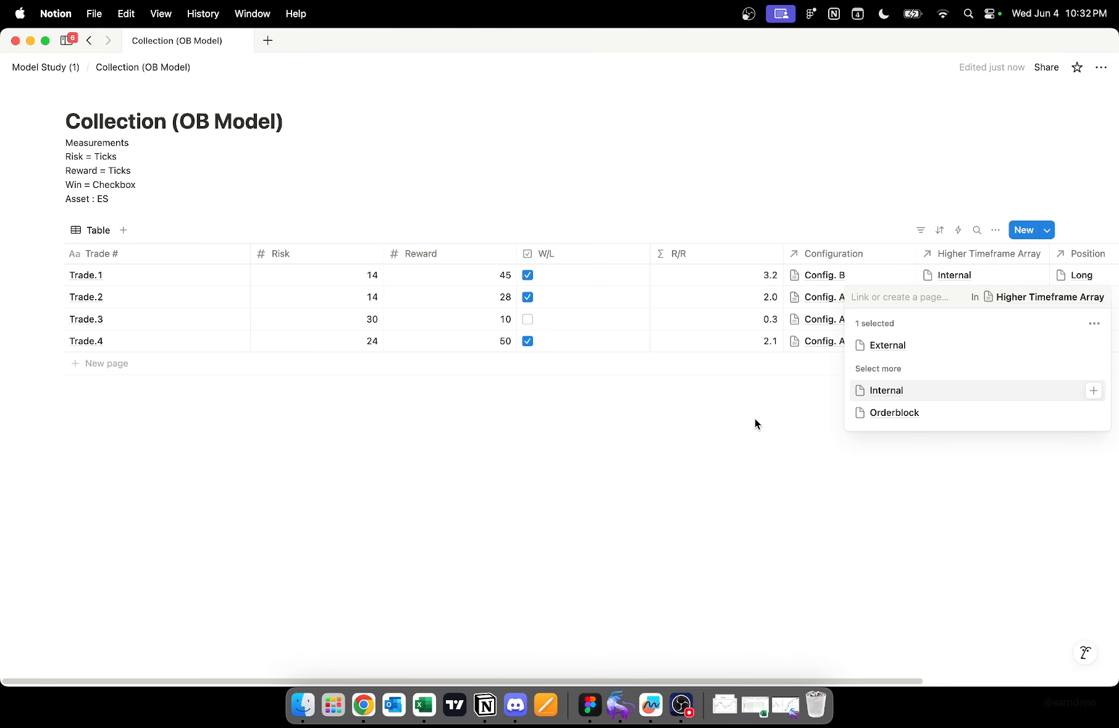
pyautogui.click(758, 422)
# Step: Link both Trade.3 and Trade.4 to Orderblock in the Higher Timeframe Array column
pyautogui.click(966, 323)
pyautogui.click(921, 412)
pyautogui.click(785, 424)
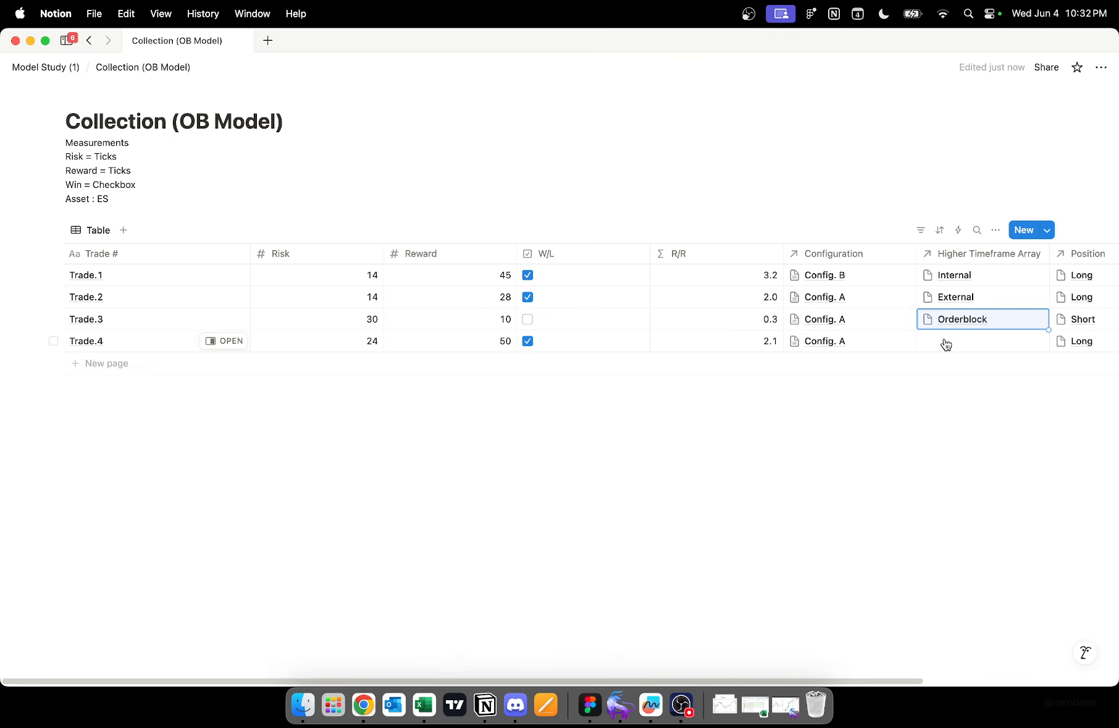
pyautogui.click(944, 341)
pyautogui.click(929, 396)
pyautogui.click(768, 445)
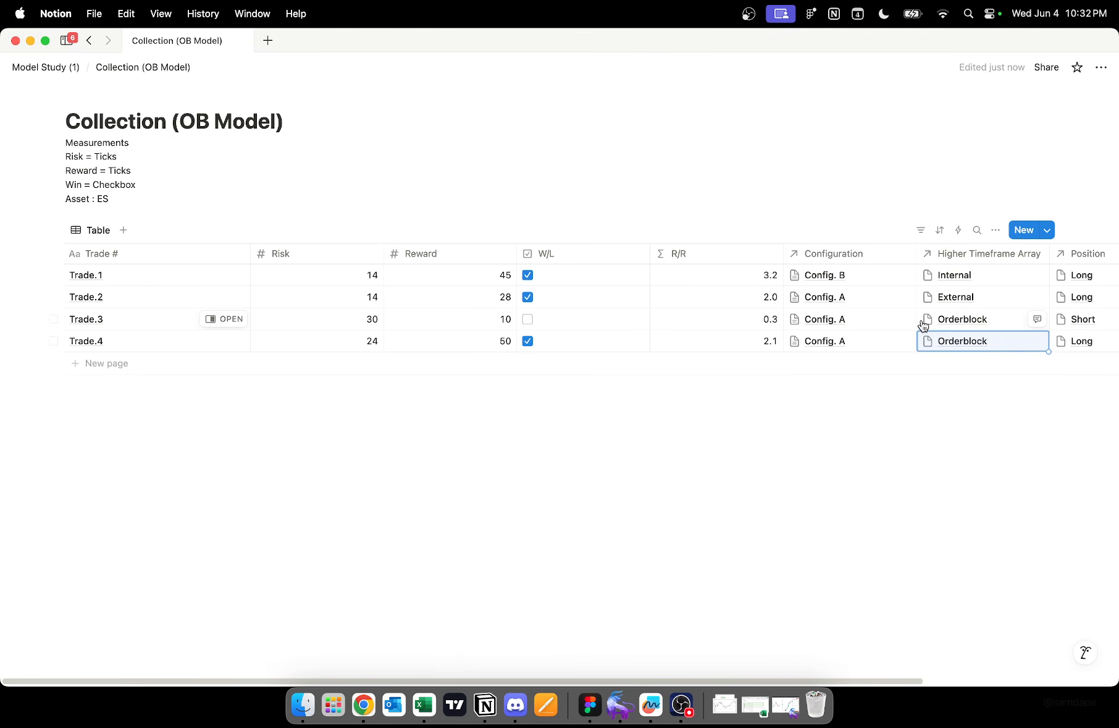
# Step: Back on Model Study (1), hide the Collection (OB Model) relation column in both the Position and Higher Timeframe Array tables
pyautogui.hscroll(4, 925, 319)
pyautogui.hscroll(-4, 692, 314)
pyautogui.click(25, 68)
pyautogui.scroll(-5, 373, 426)
pyautogui.scroll(-3, 358, 451)
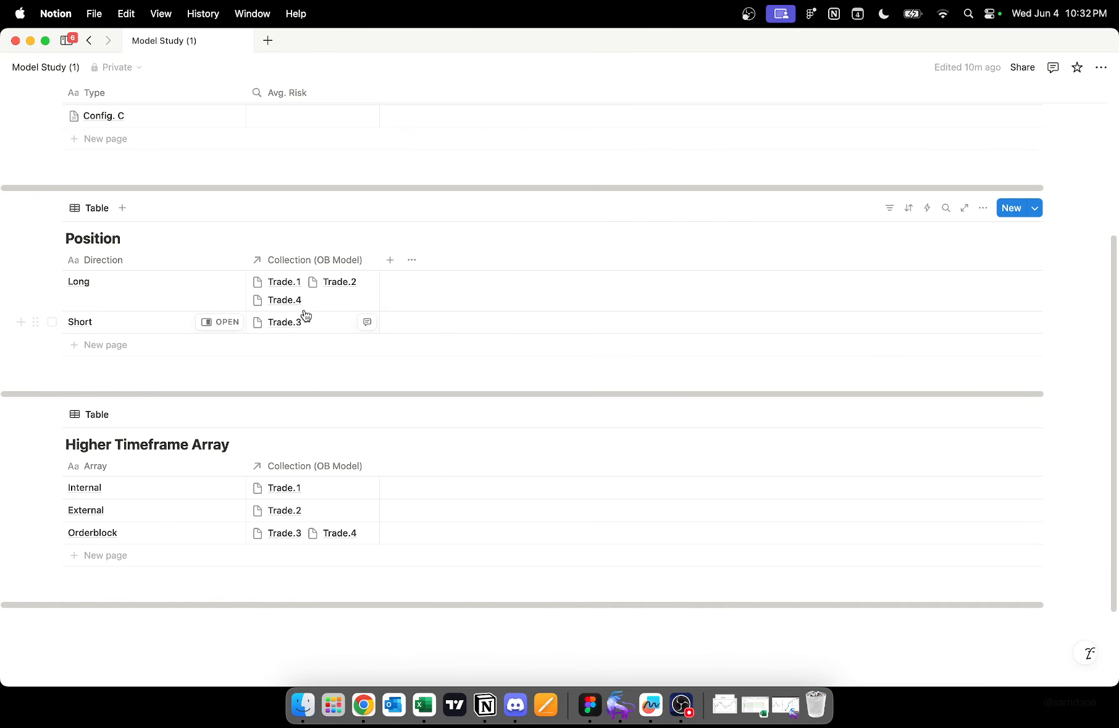
pyautogui.click(312, 259)
pyautogui.click(318, 456)
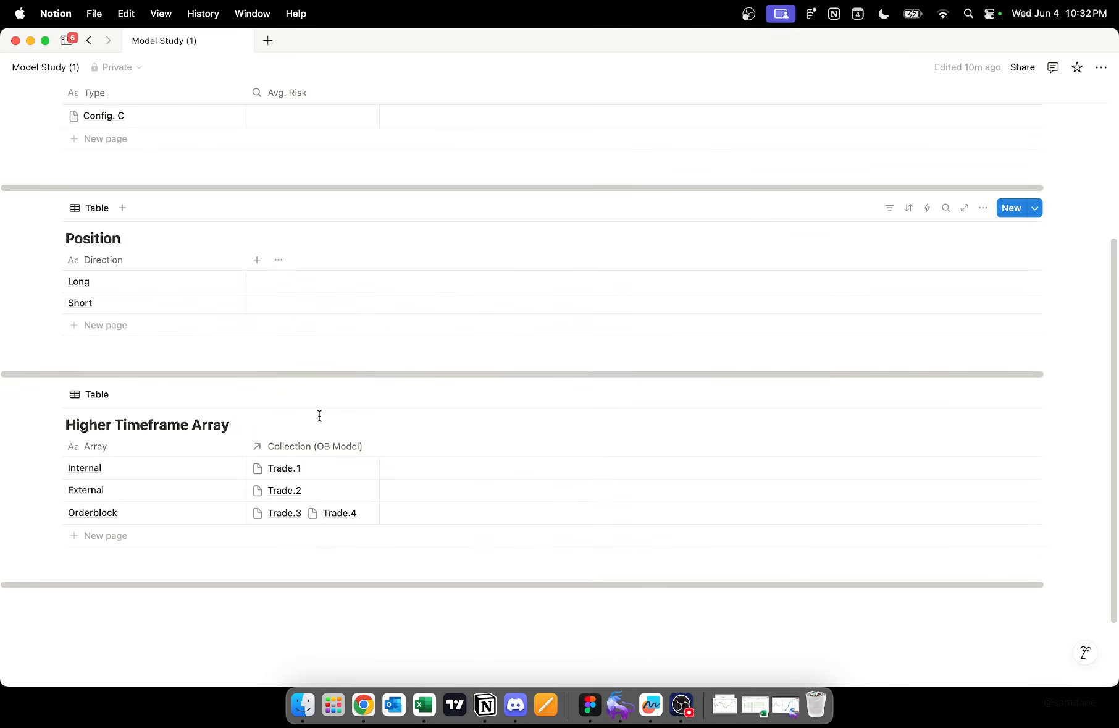
pyautogui.click(317, 448)
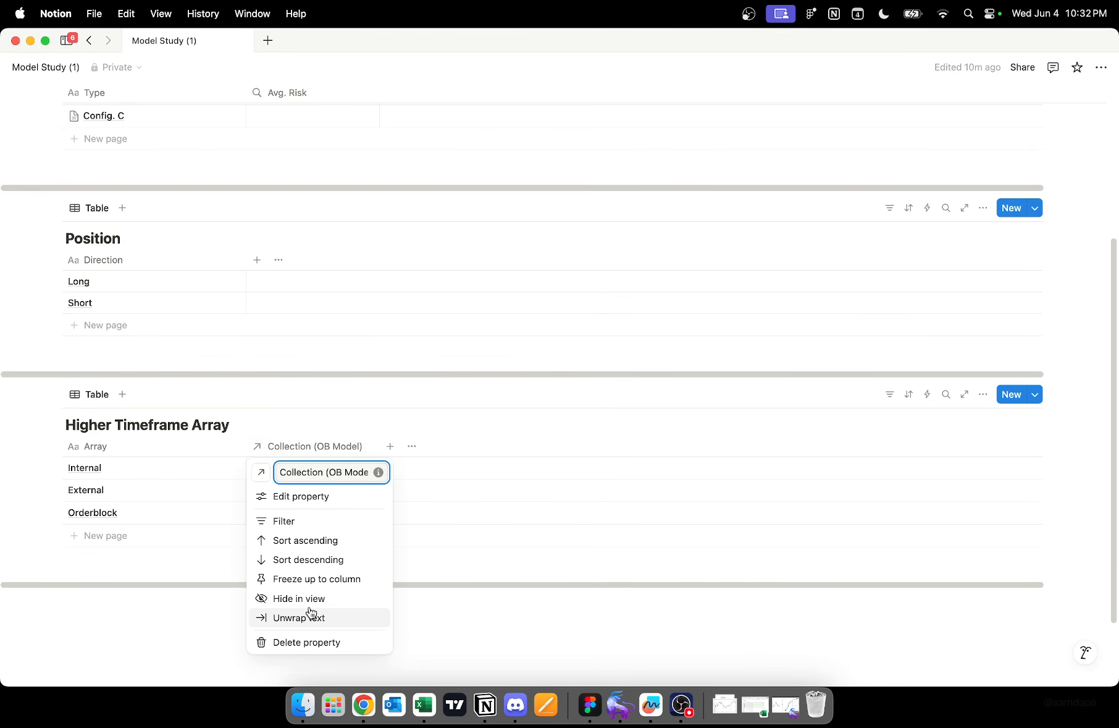
pyautogui.click(296, 641)
# Step: Add a rollup property to the Position table, using the Collection (OB Model) relation with W/L as the target property
pyautogui.click(258, 262)
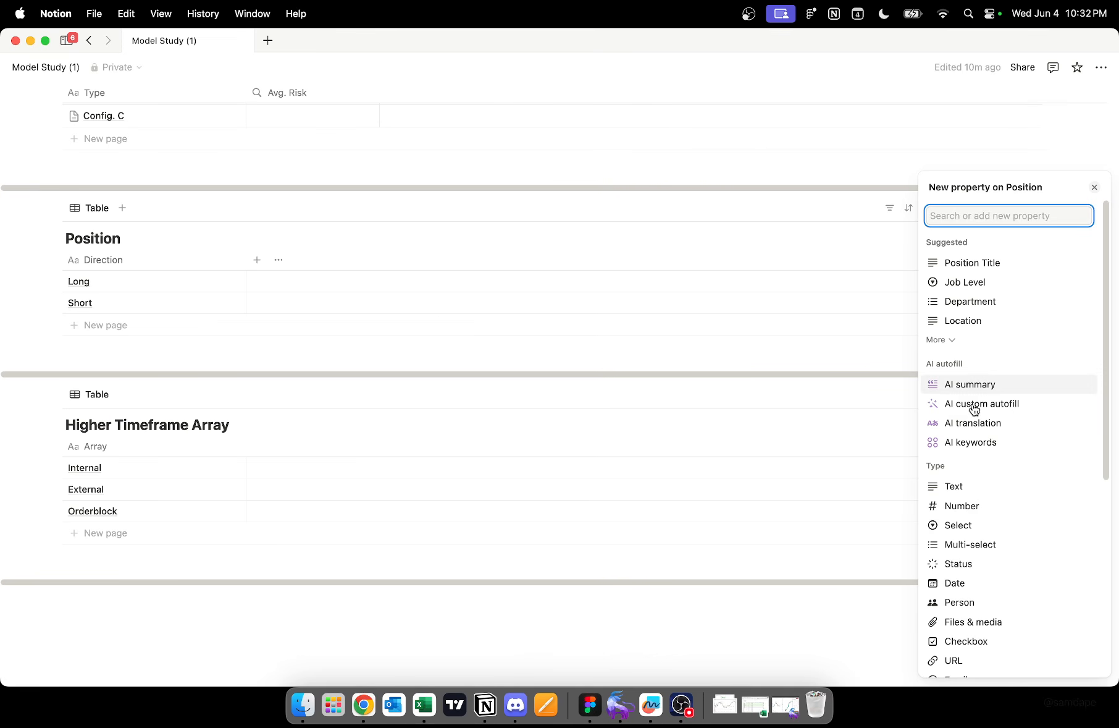
pyautogui.scroll(-5, 945, 408)
pyautogui.click(989, 428)
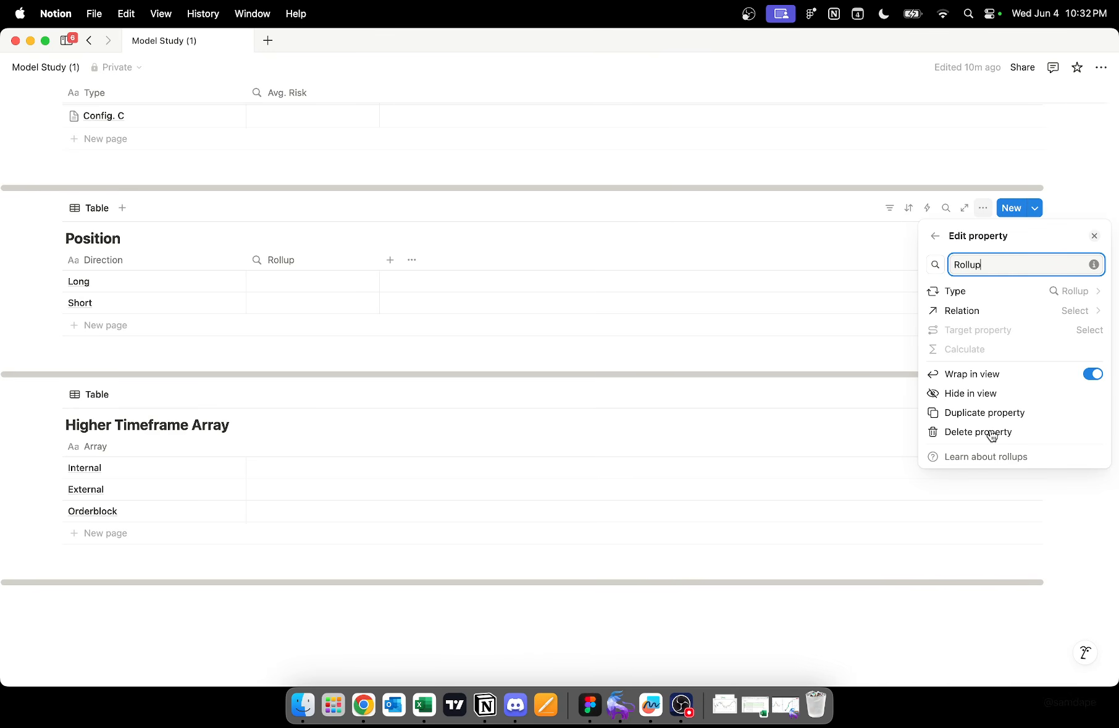
pyautogui.click(1067, 312)
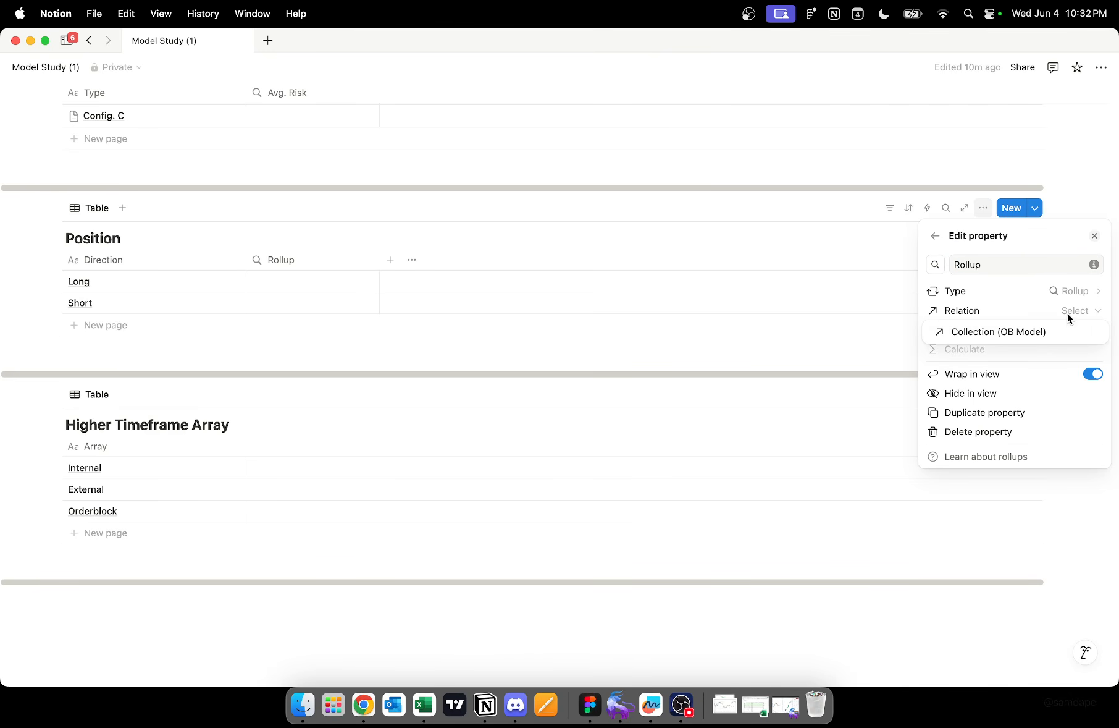
pyautogui.click(1044, 329)
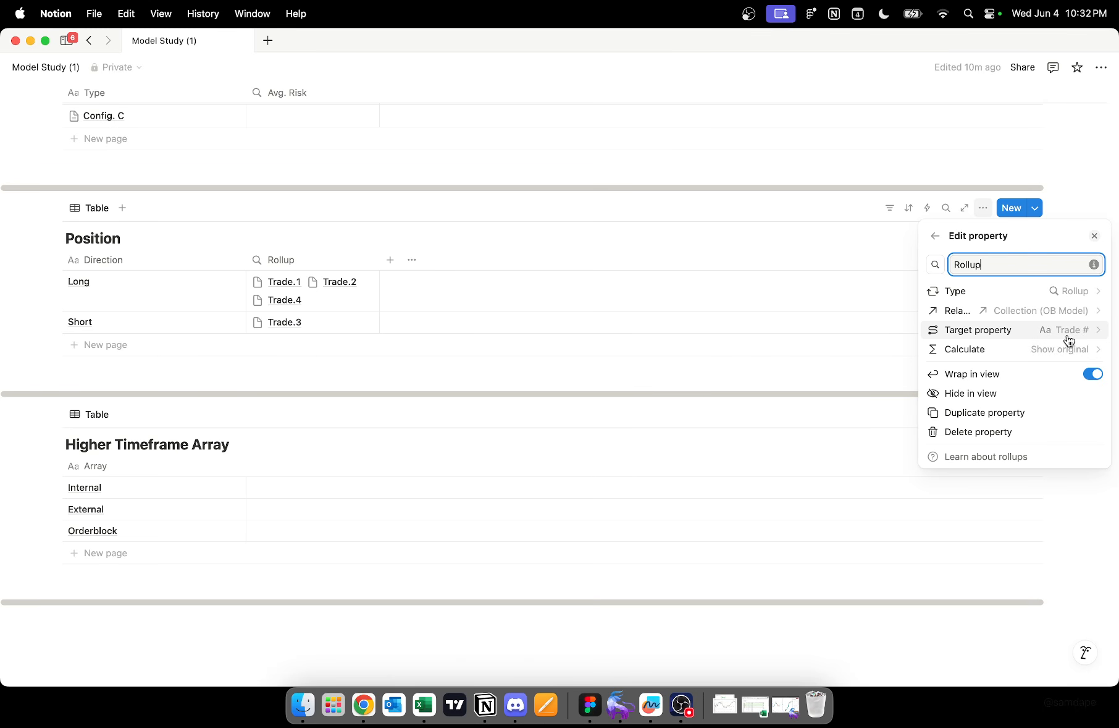
pyautogui.click(1069, 337)
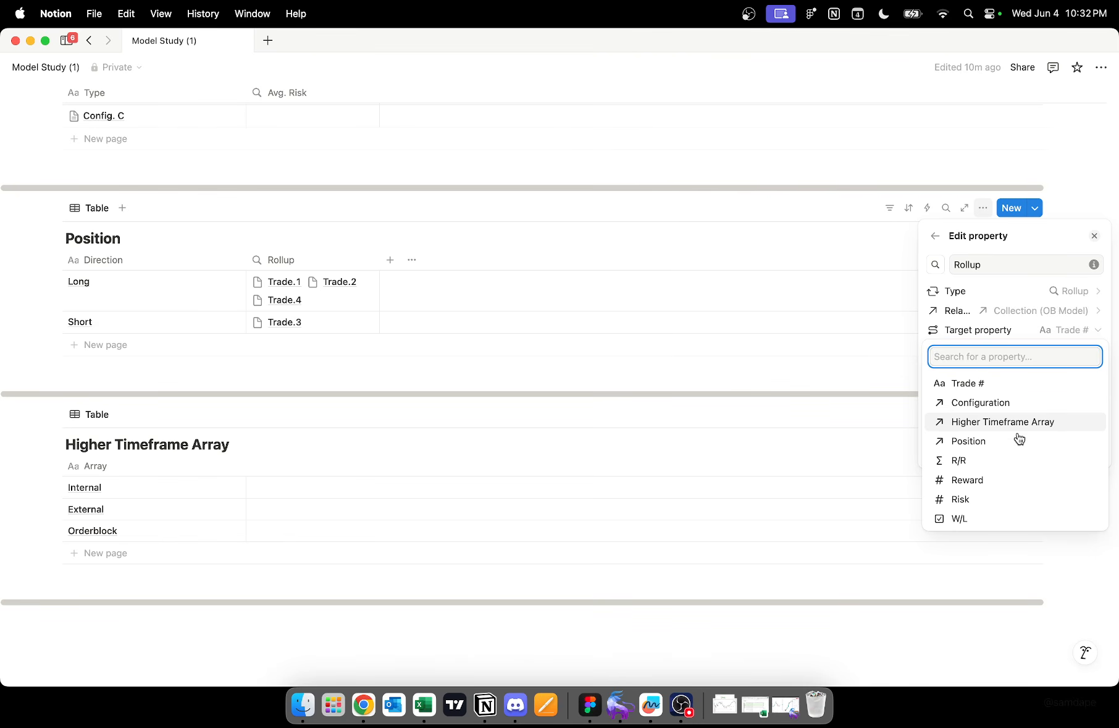
pyautogui.click(986, 519)
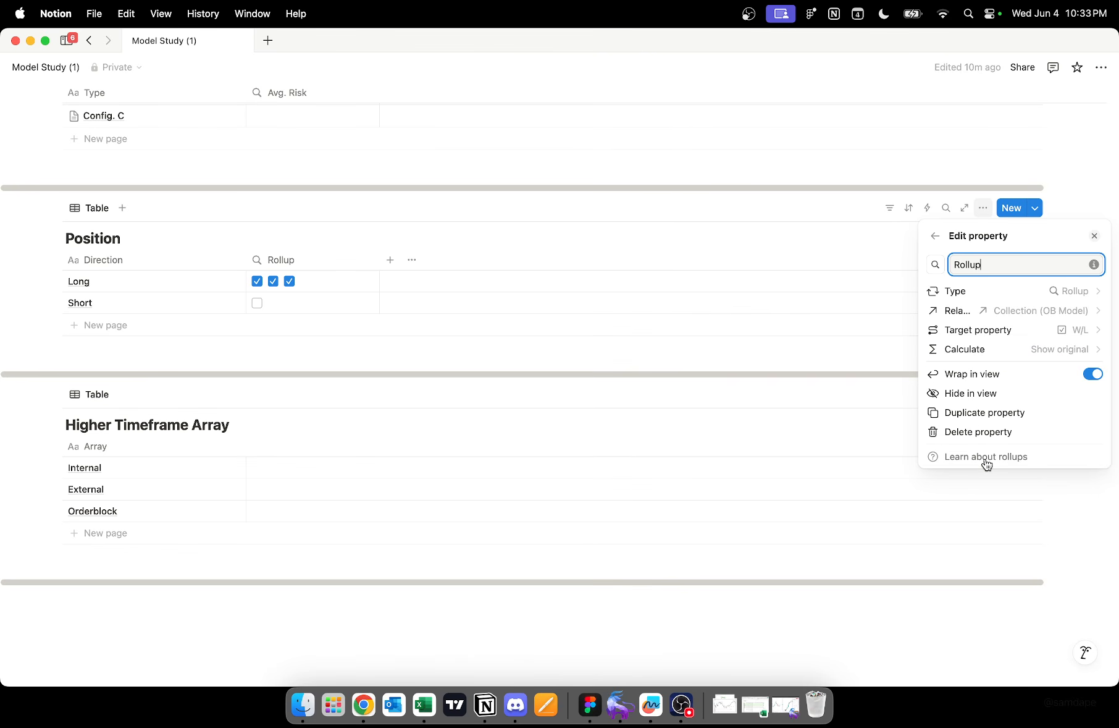
# Step: Set the Position table's W/L rollup to calculate Percent checked
pyautogui.click(1075, 335)
pyautogui.click(1060, 336)
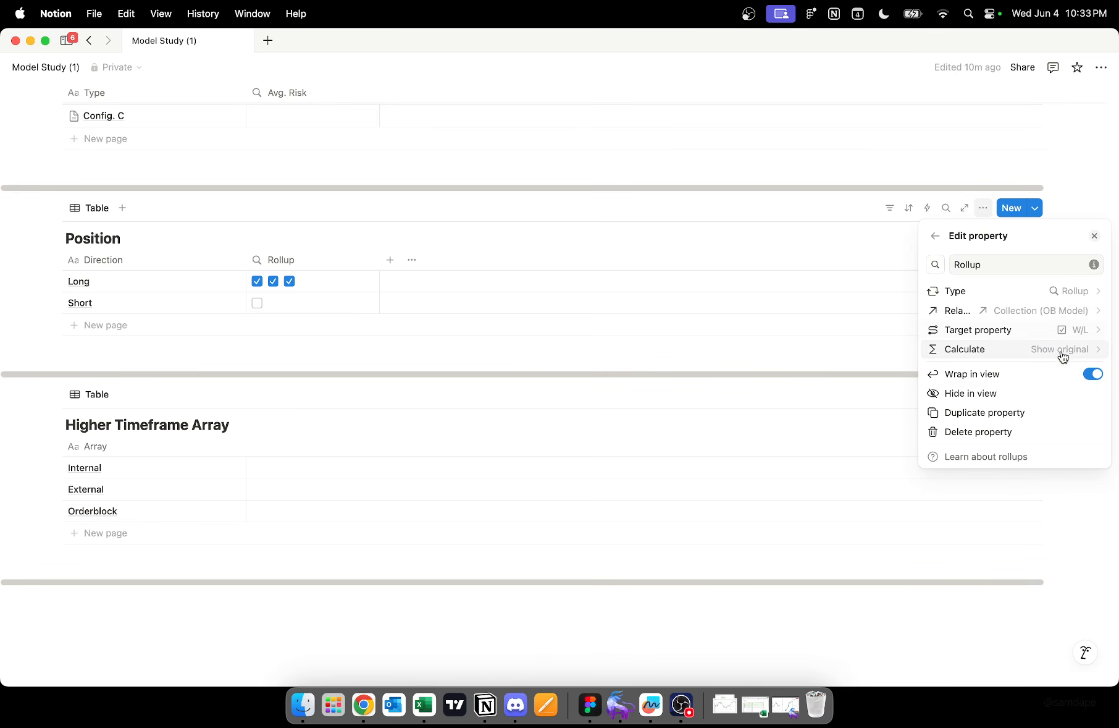
pyautogui.click(1058, 351)
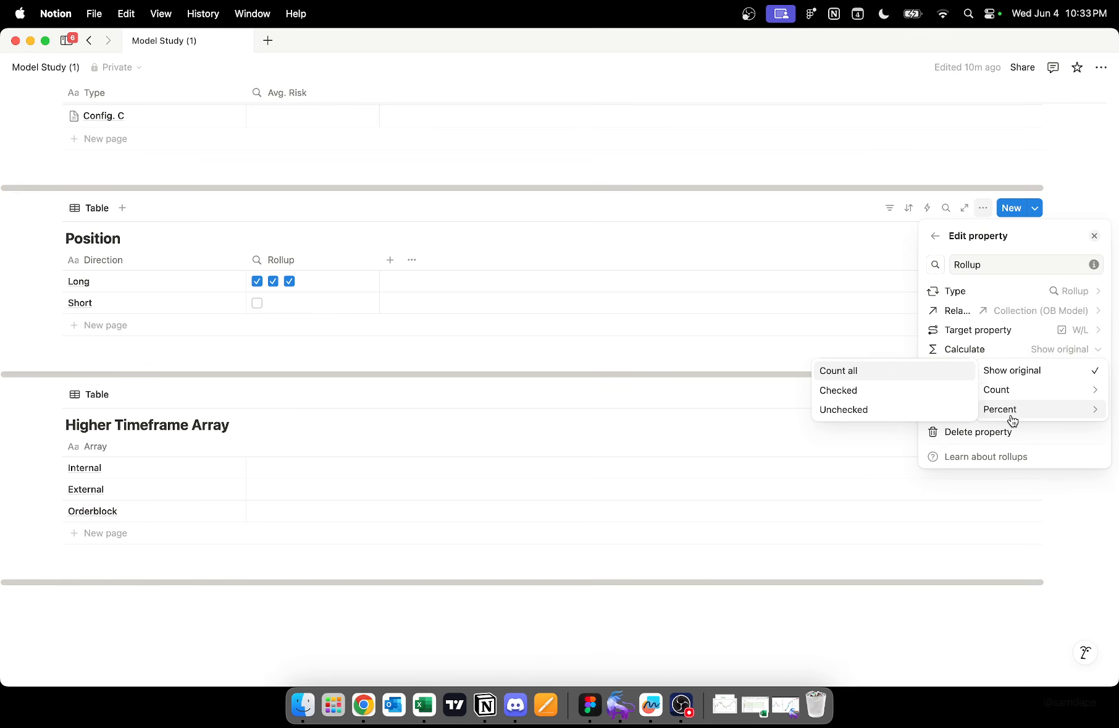
pyautogui.moveTo(1013, 409)
pyautogui.click(930, 406)
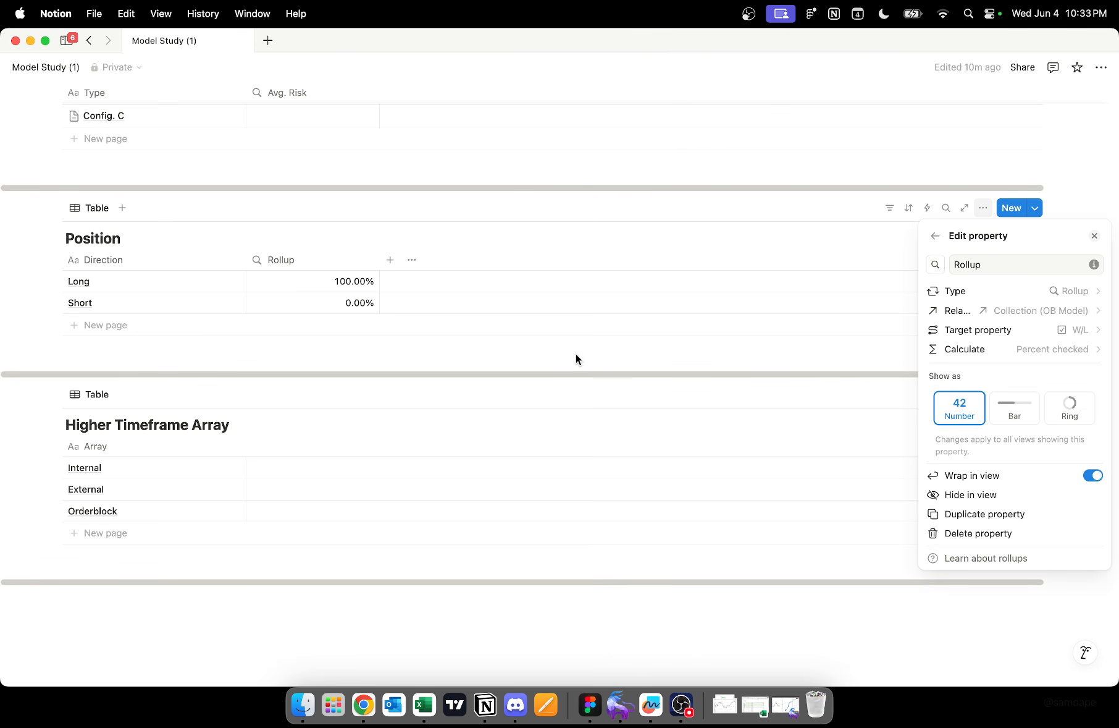
pyautogui.click(431, 354)
# Step: Review the trades' W/L and Position entries in Collection (OB Model), and return to Model Study (1)
pyautogui.scroll(5, 357, 310)
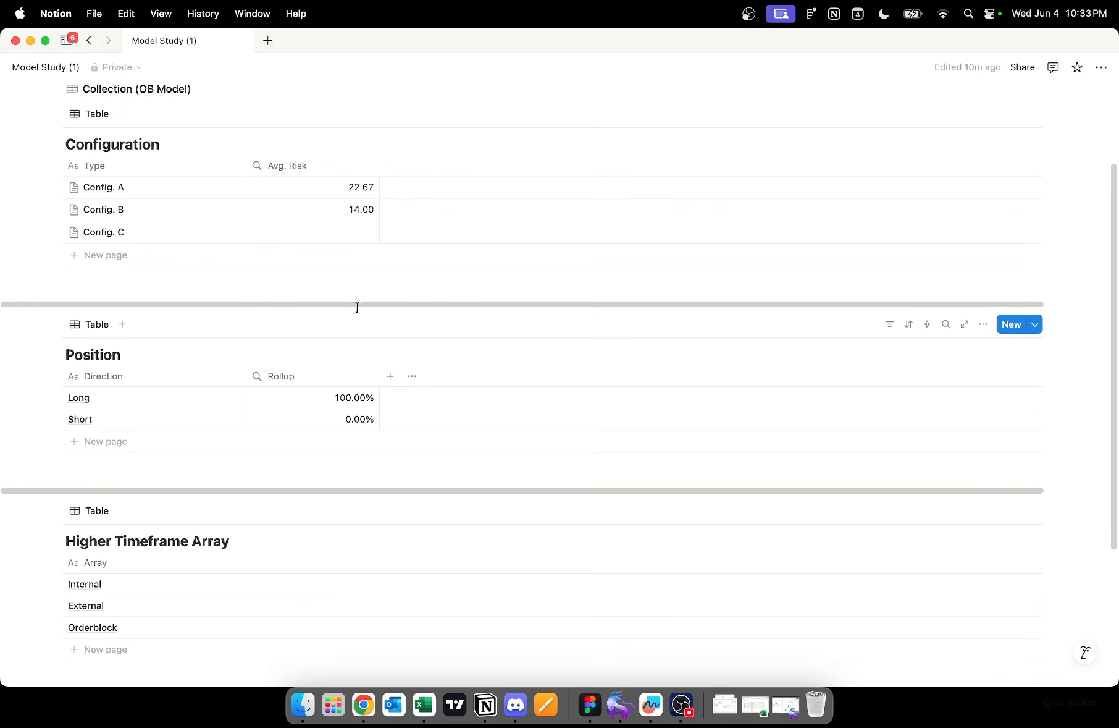
pyautogui.scroll(3, 242, 296)
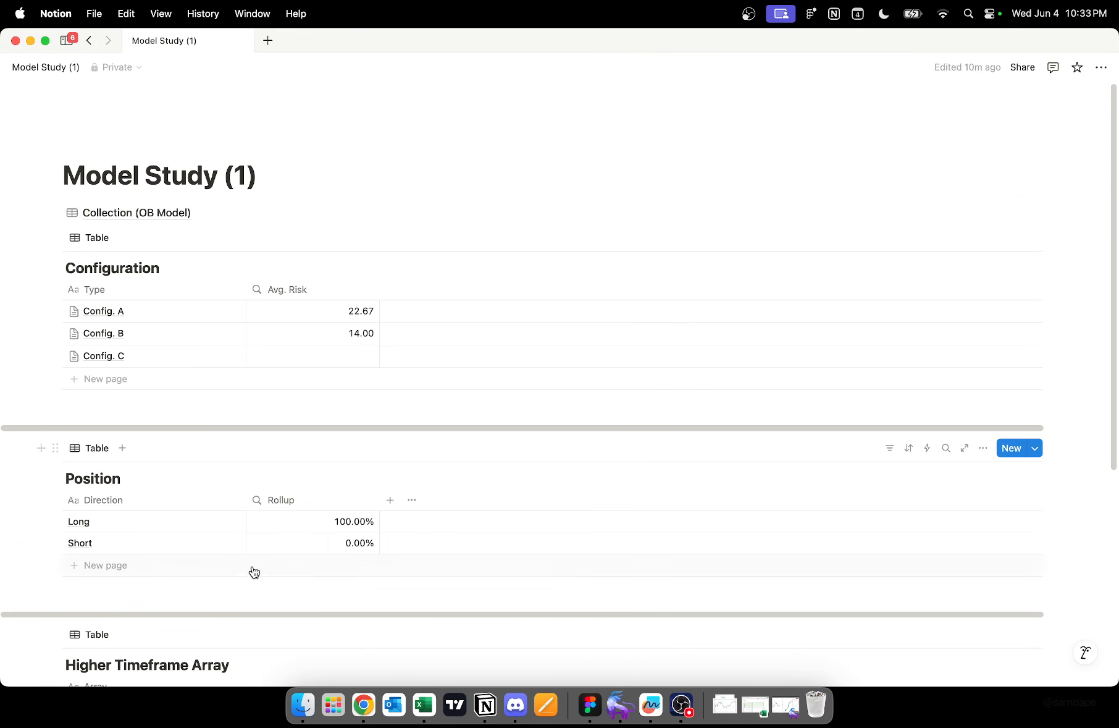
pyautogui.click(154, 213)
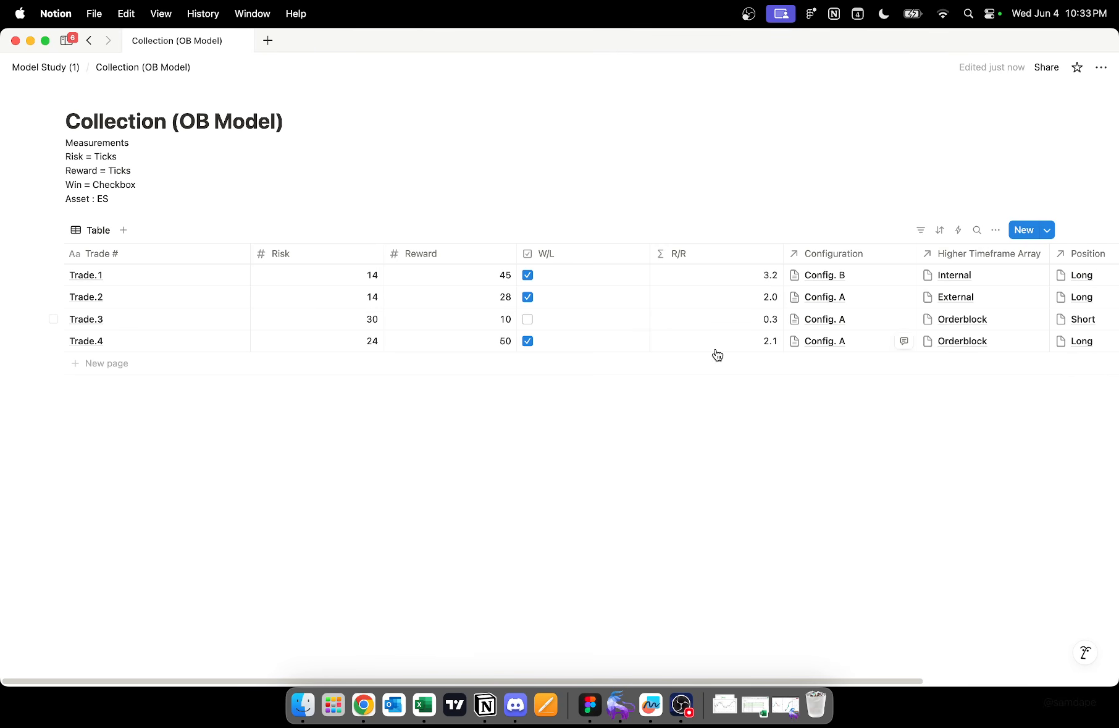
pyautogui.click(49, 68)
# Step: Add a rollup property to the Higher Timeframe Array table, using the Collection (OB Model) relation with W/L as the target property
pyautogui.scroll(-5, 399, 361)
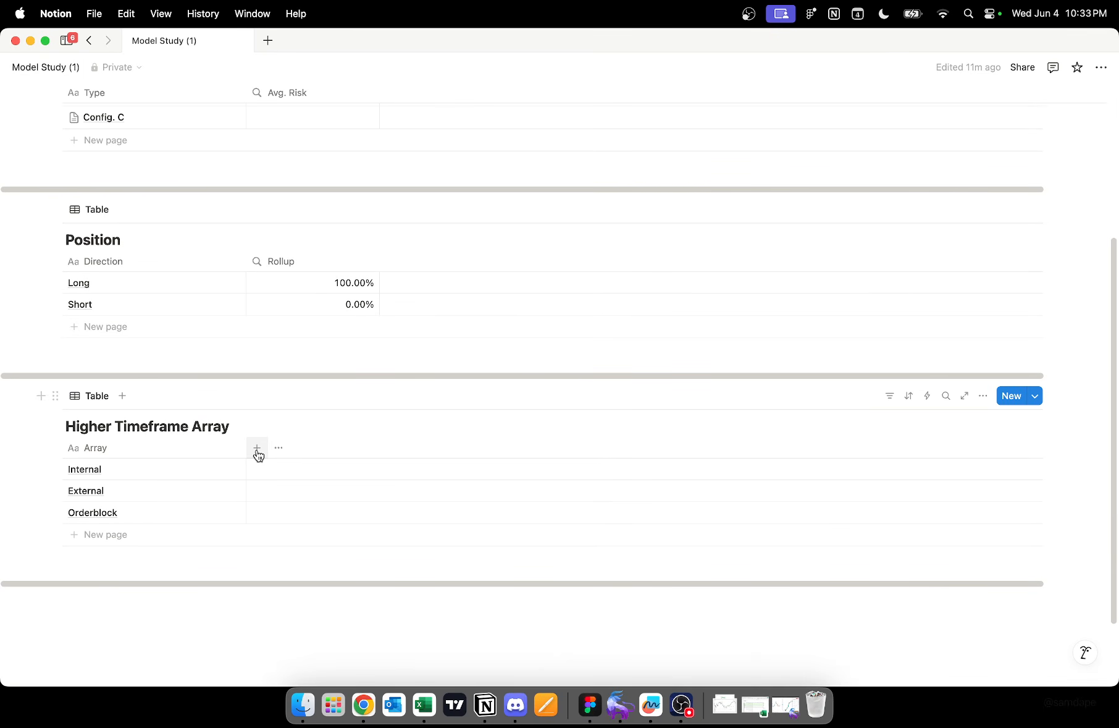
pyautogui.click(258, 452)
pyautogui.scroll(-5, 981, 516)
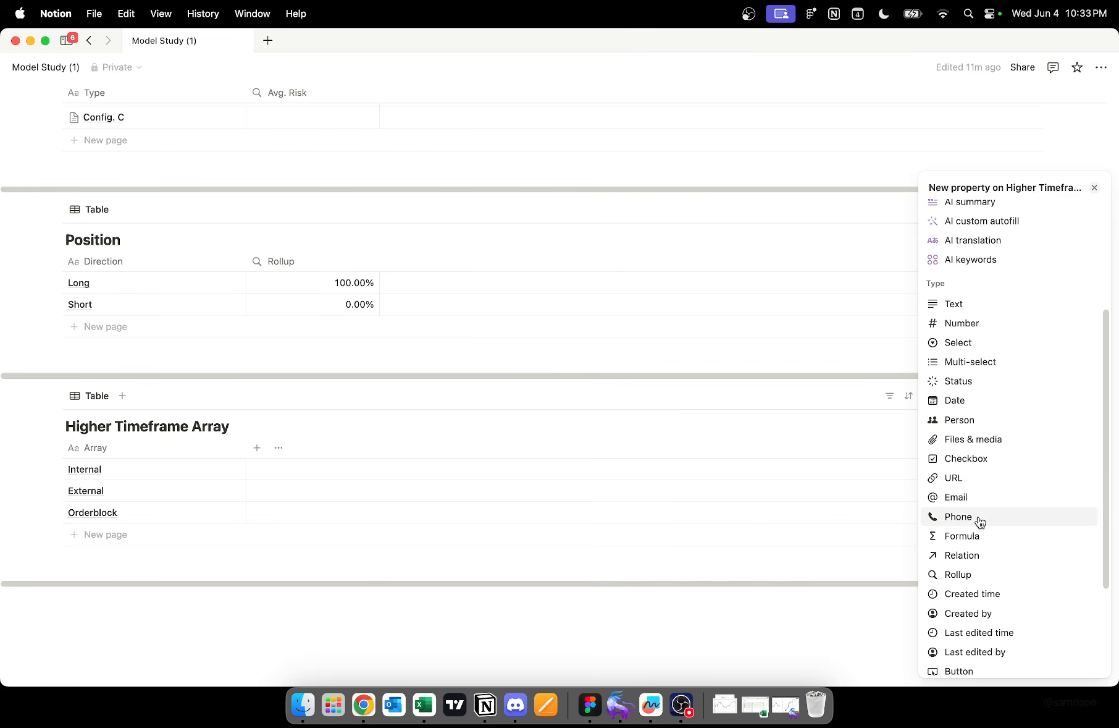
pyautogui.scroll(-3, 981, 488)
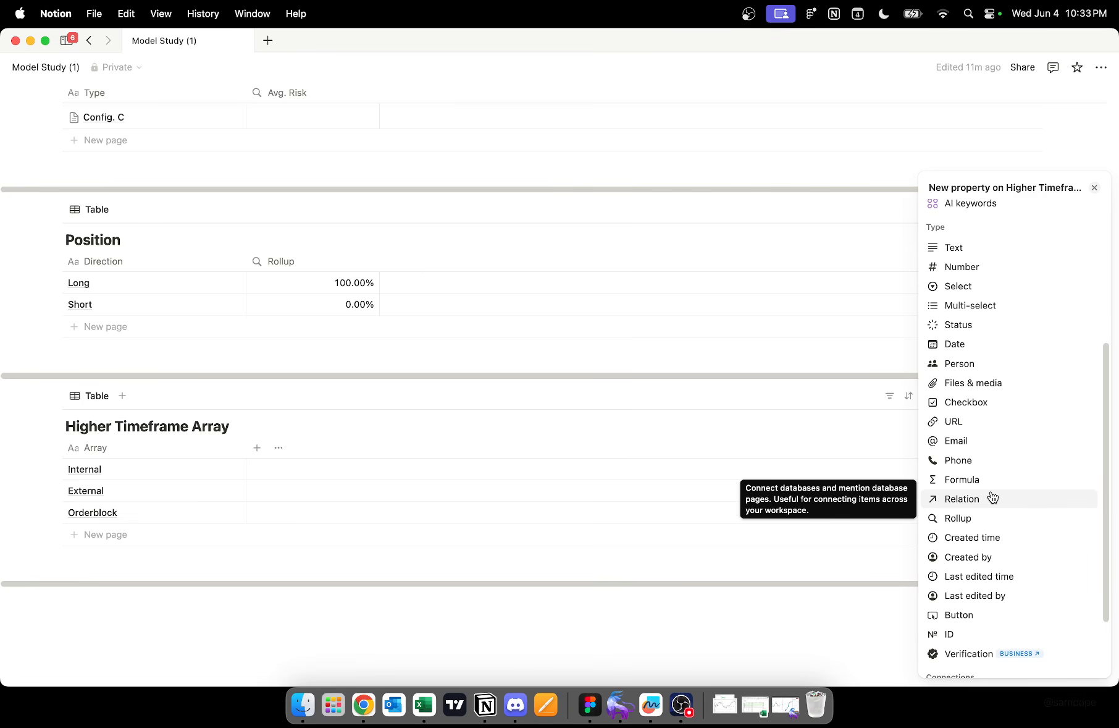
pyautogui.click(984, 517)
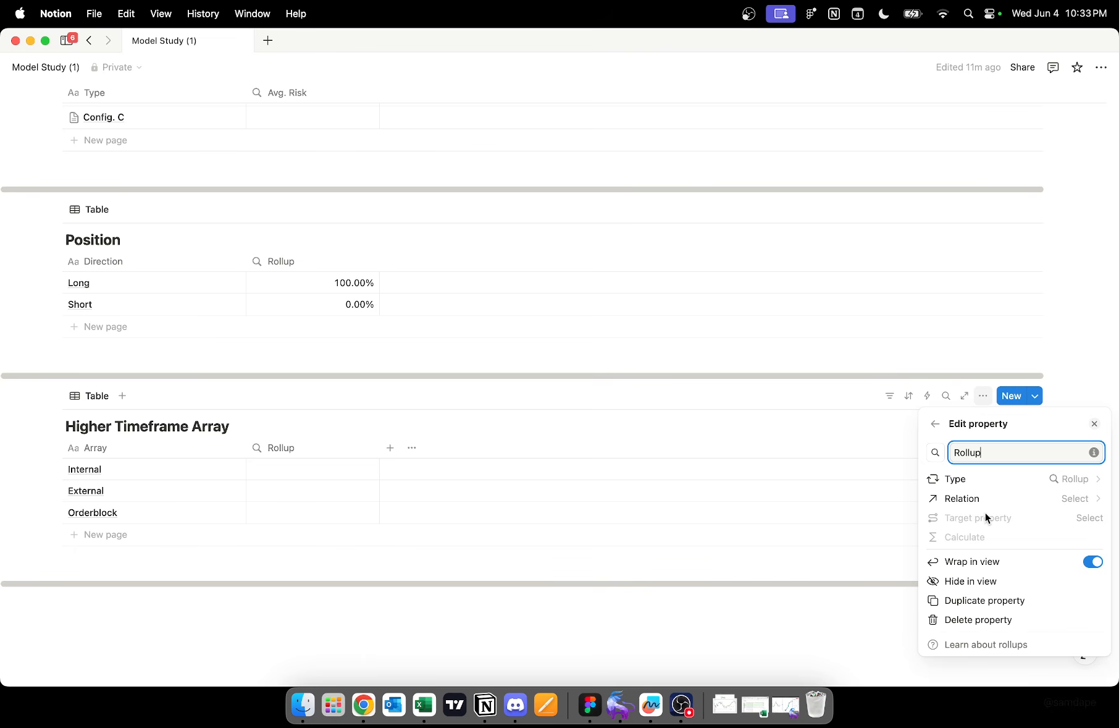
pyautogui.click(1047, 499)
pyautogui.click(1038, 520)
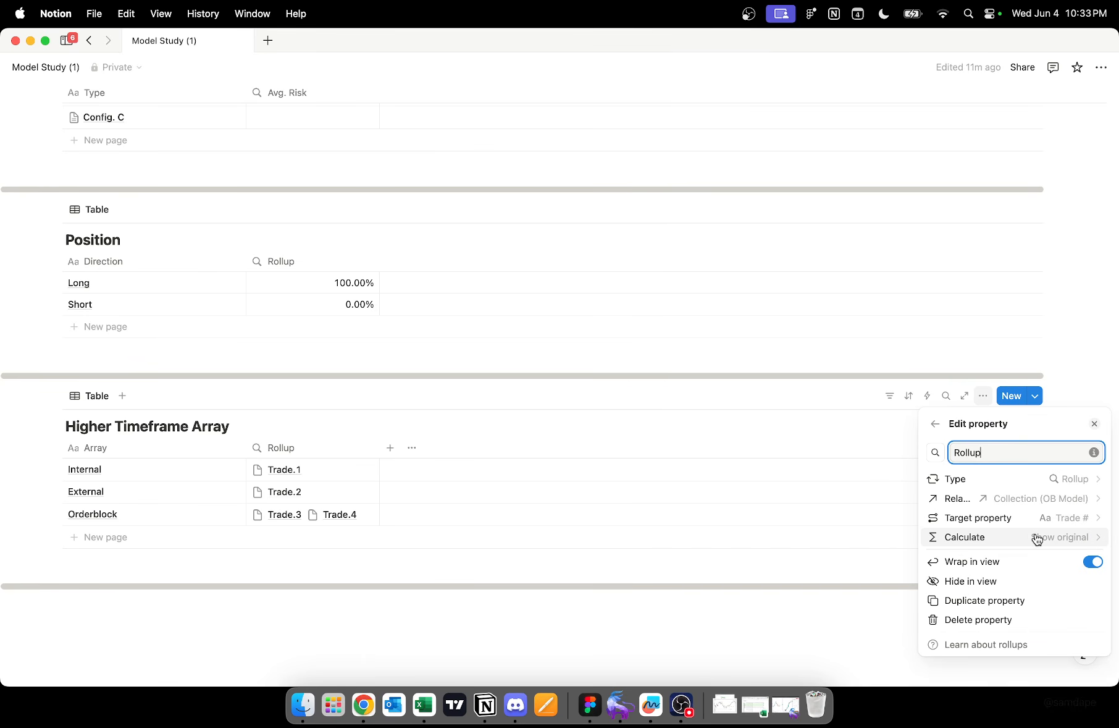
pyautogui.click(1068, 523)
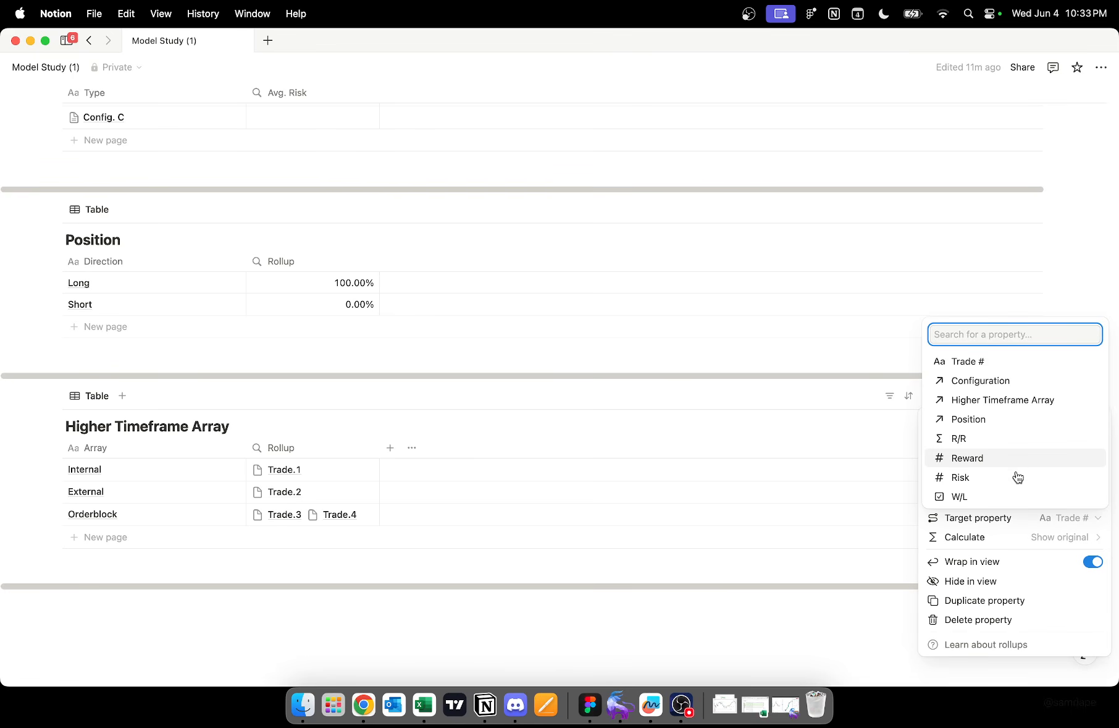
pyautogui.click(1005, 498)
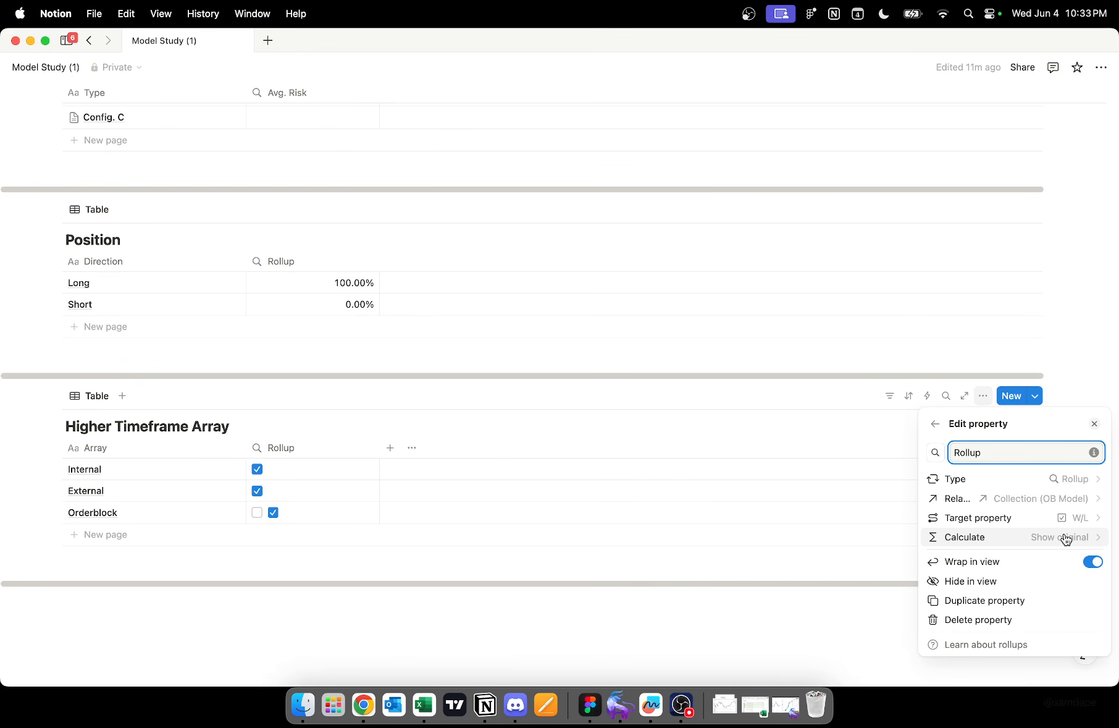
# Step: Set the Higher Timeframe Array table's W/L rollup to calculate Percent checked
pyautogui.click(1065, 537)
pyautogui.moveTo(1018, 598)
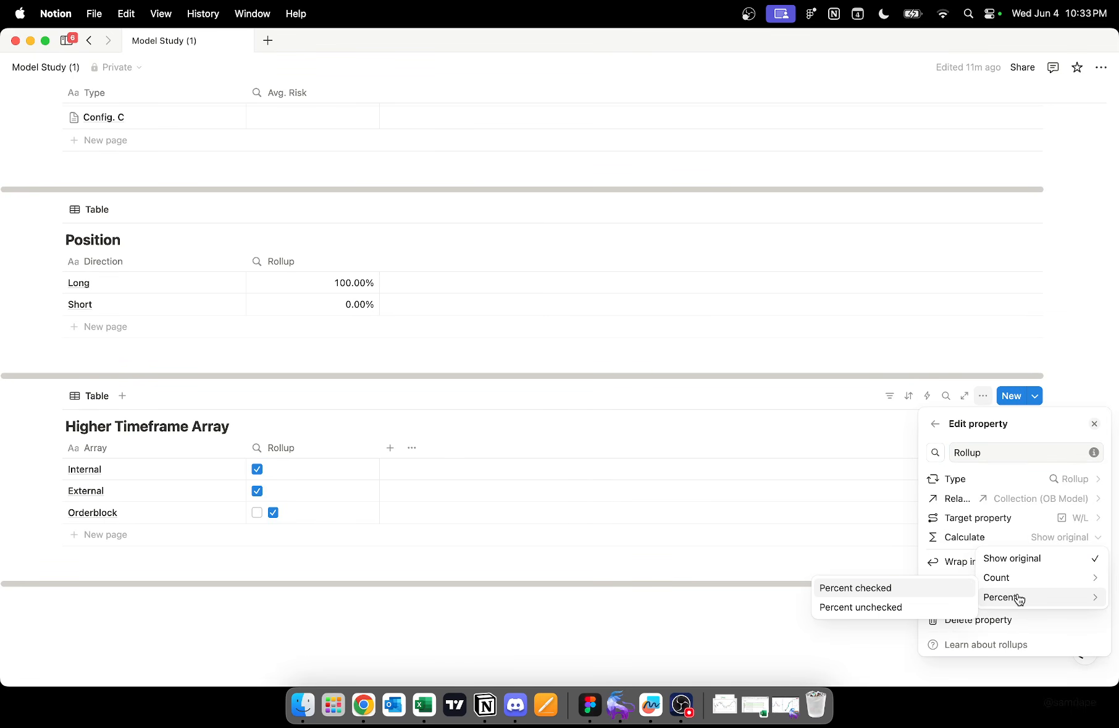
pyautogui.click(927, 595)
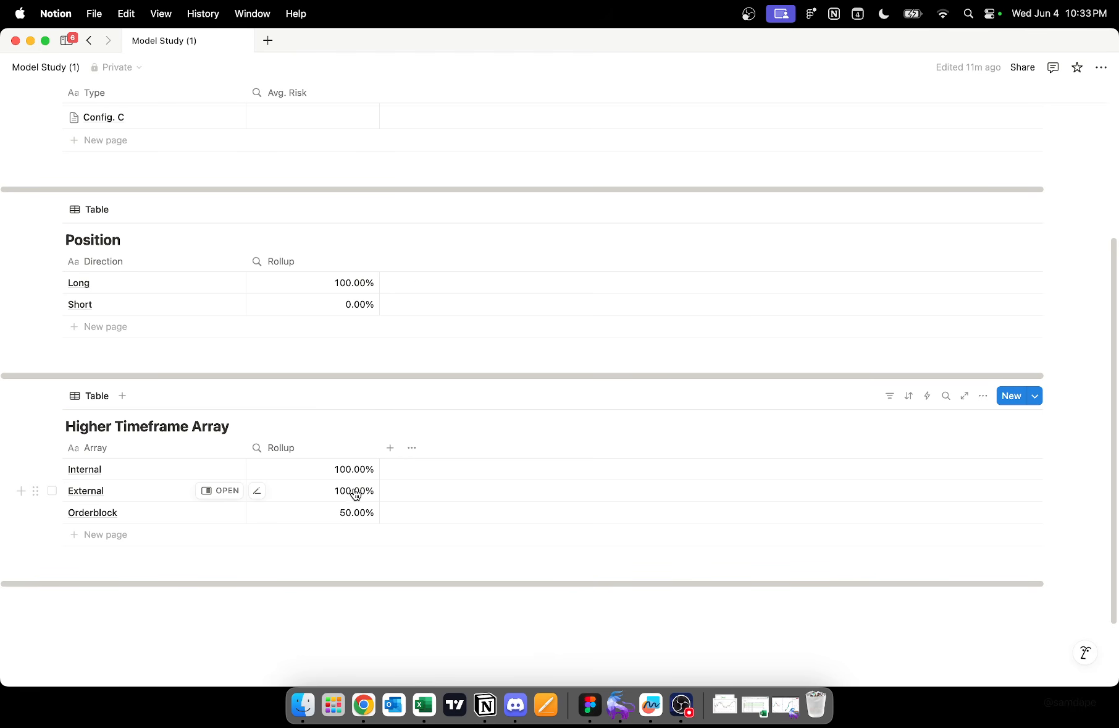
# Step: Rename the Higher Timeframe Array table's rollup column to Winrate
pyautogui.scroll(1, 321, 453)
pyautogui.scroll(5, 320, 446)
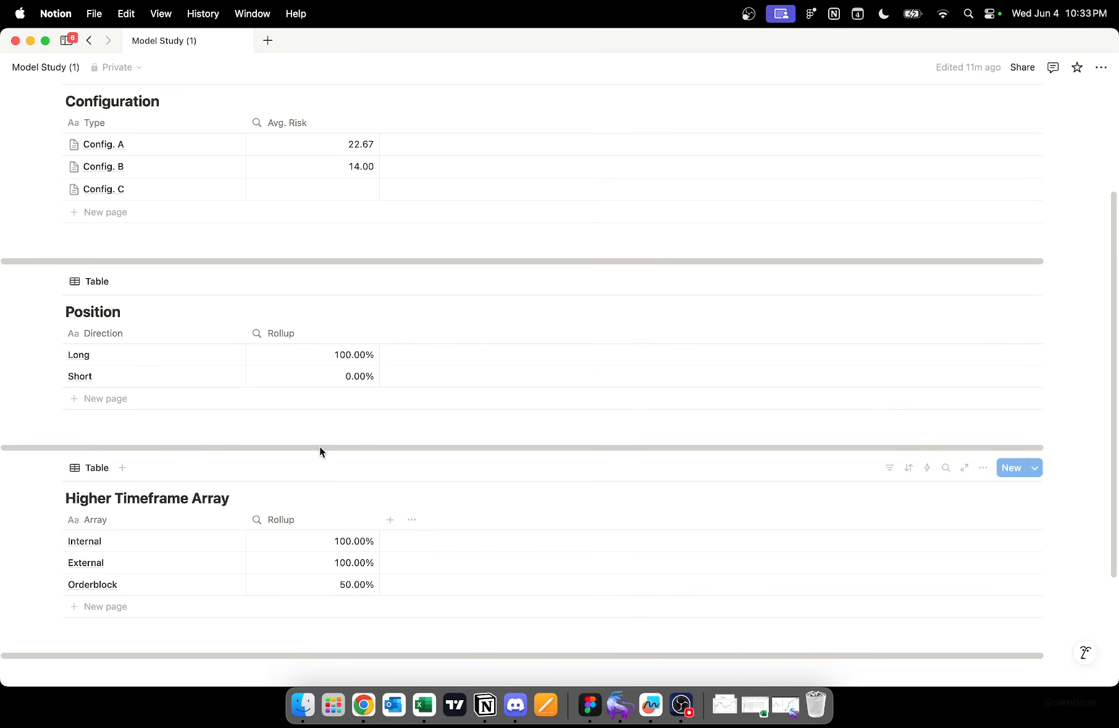
pyautogui.scroll(-3, 320, 445)
pyautogui.scroll(-3, 320, 446)
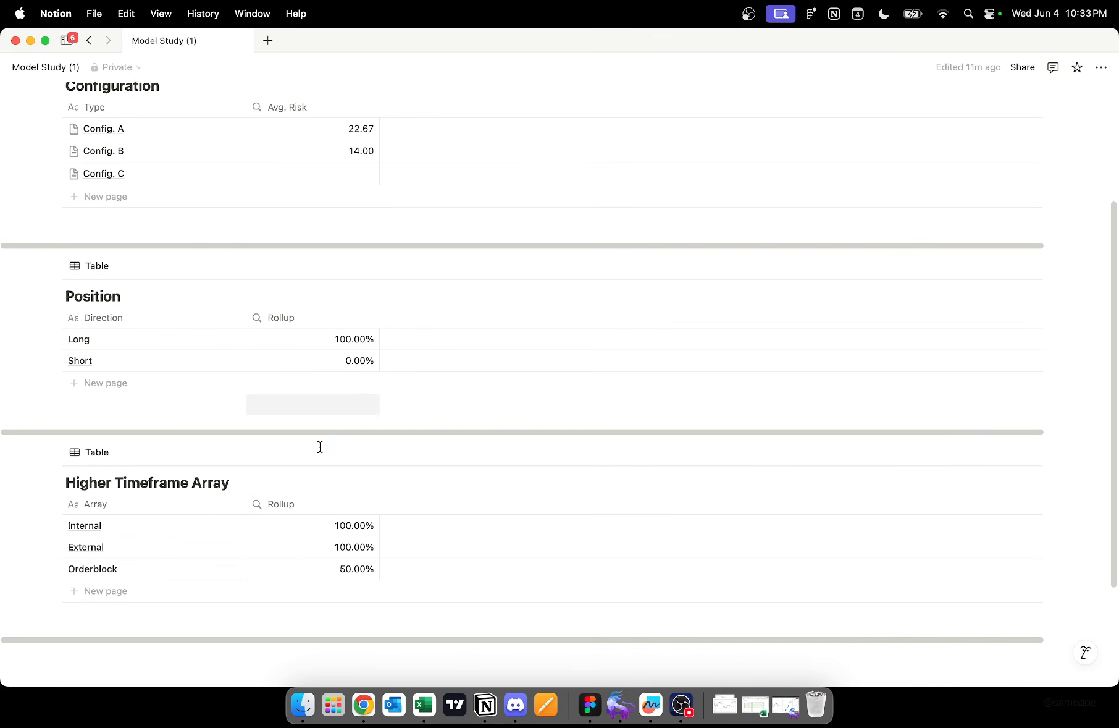
pyautogui.click(312, 504)
pyautogui.press('BackSpace')
pyautogui.press('BackSpace')
pyautogui.press('BackSpace')
pyautogui.press('BackSpace')
pyautogui.press('BackSpace')
pyautogui.press('BackSpace')
pyautogui.write('winr')
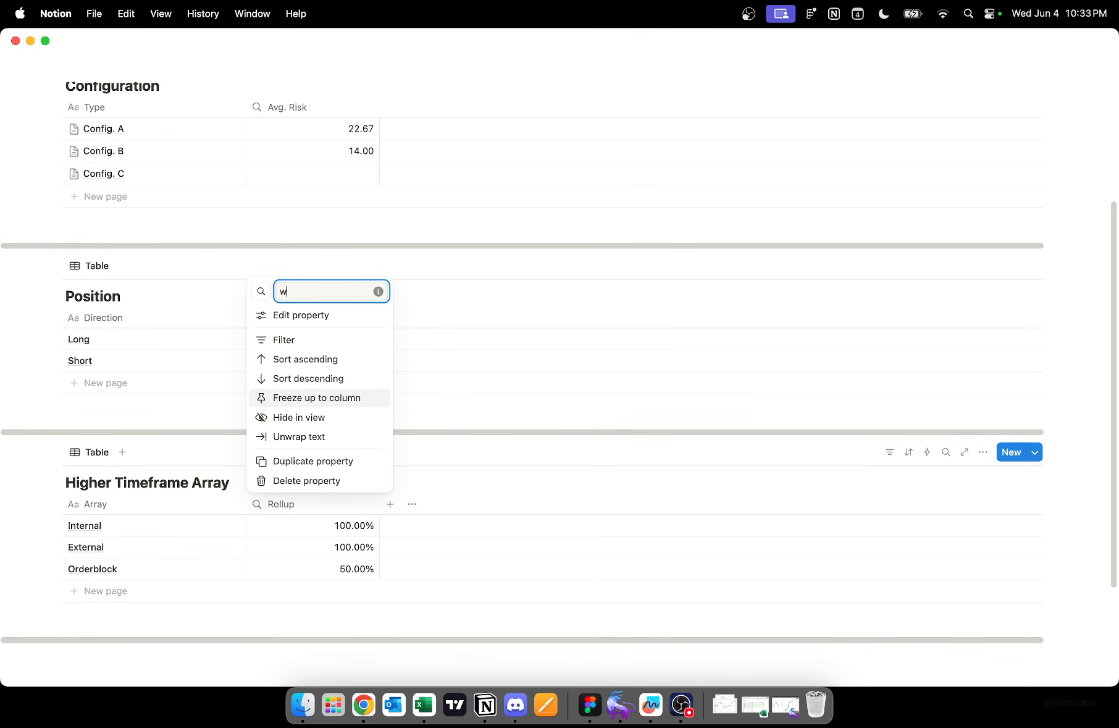
pyautogui.press('BackSpace')
pyautogui.press('BackSpace')
pyautogui.press('BackSpace')
pyautogui.press('BackSpace')
pyautogui.write('Winrate')
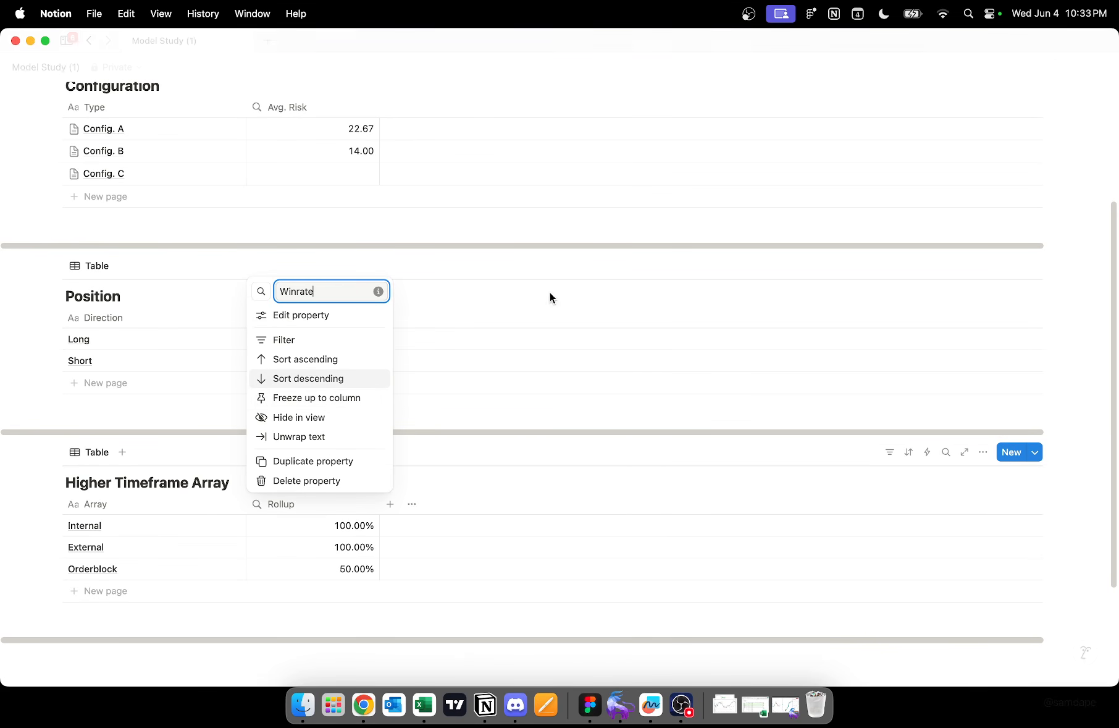
pyautogui.click(550, 291)
# Step: Rename the Position table's rollup column to Winrate
pyautogui.click(322, 317)
pyautogui.press('BackSpace')
pyautogui.press('BackSpace')
pyautogui.press('BackSpace')
pyautogui.press('BackSpace')
pyautogui.press('BackSpace')
pyautogui.press('BackSpace')
pyautogui.write('w')
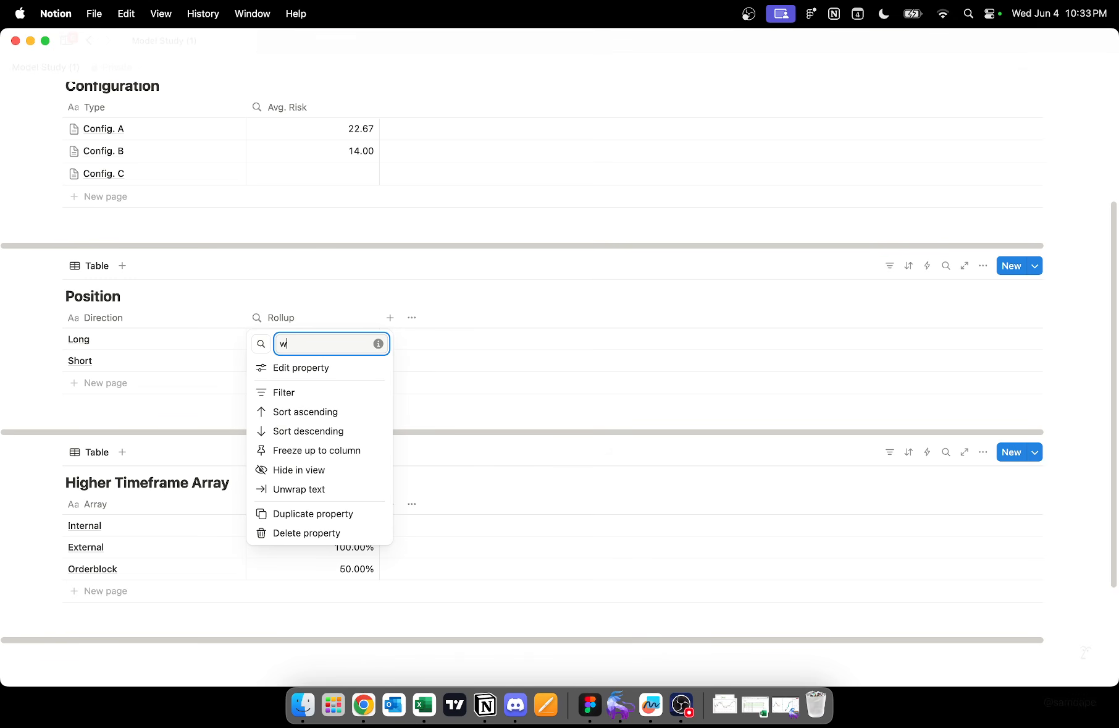
pyautogui.press('BackSpace')
pyautogui.write('Winraet')
pyautogui.press('BackSpace')
pyautogui.press('BackSpace')
pyautogui.write('te')
pyautogui.click(443, 294)
# Step: Add a second rollup property to the Position table, using the Collection (OB Model) relation with Reward as the target property
pyautogui.click(389, 317)
pyautogui.scroll(-5, 1007, 521)
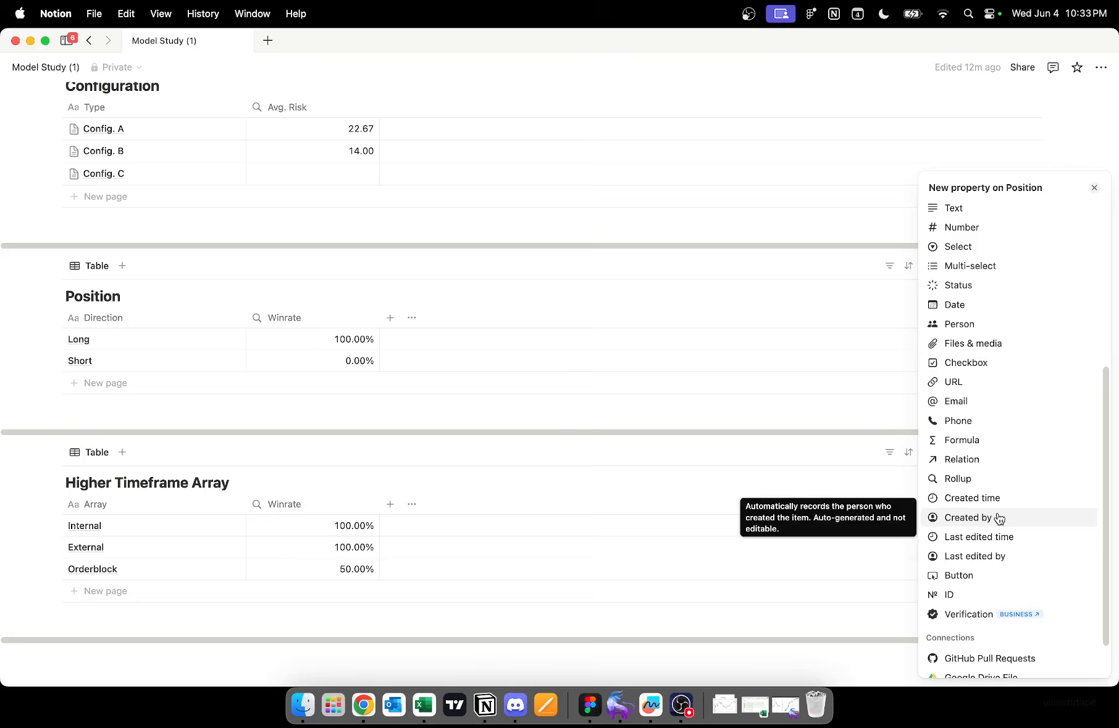
pyautogui.click(994, 478)
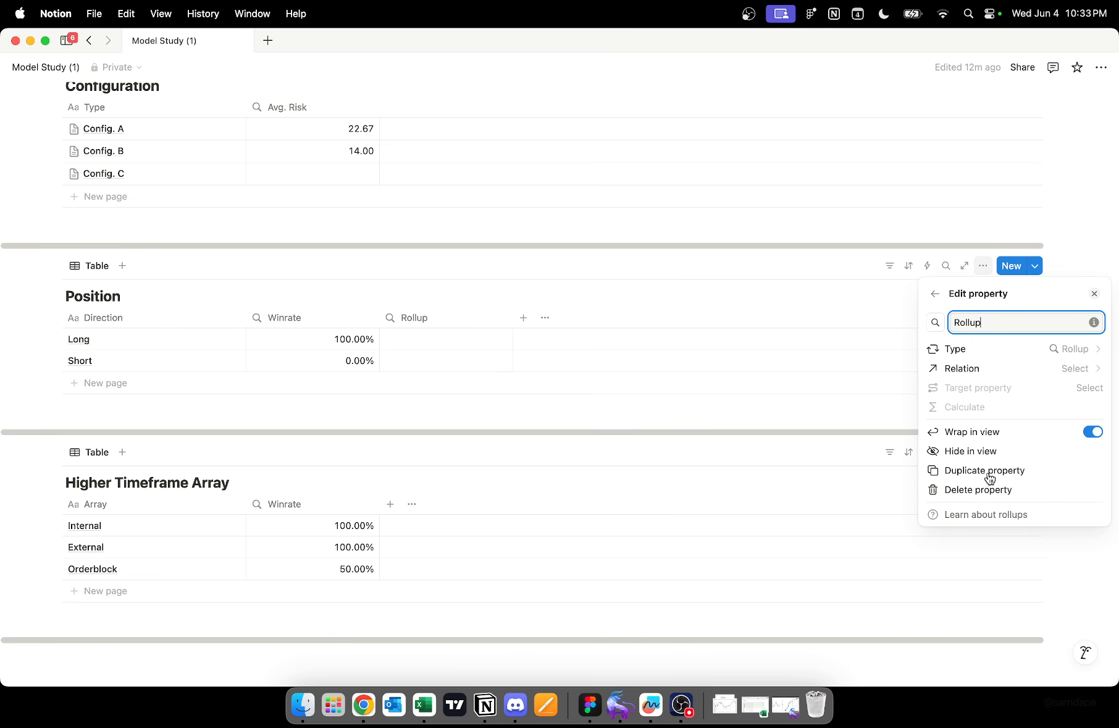
pyautogui.click(1056, 369)
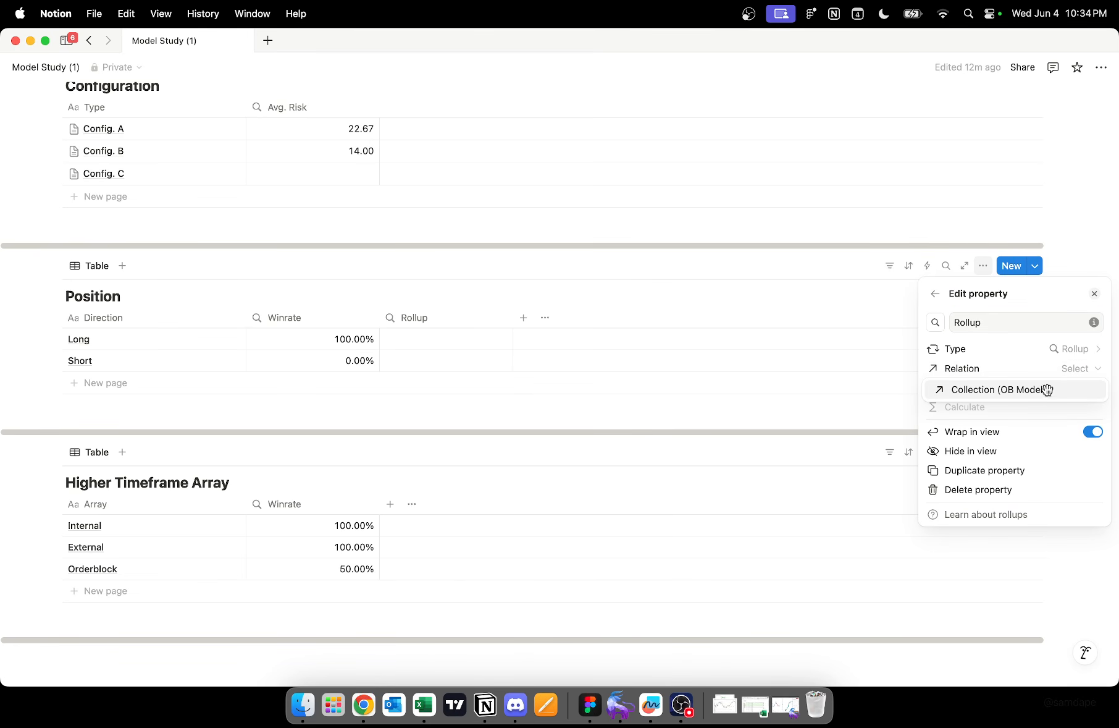
pyautogui.click(1048, 390)
pyautogui.click(1065, 389)
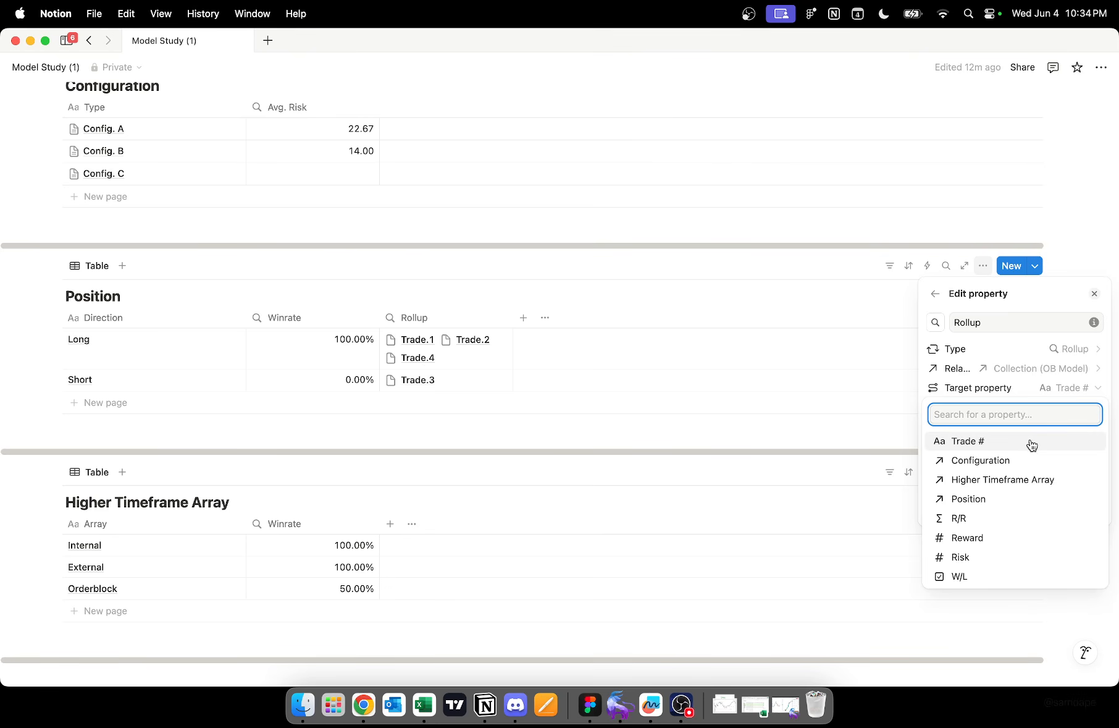
pyautogui.click(989, 537)
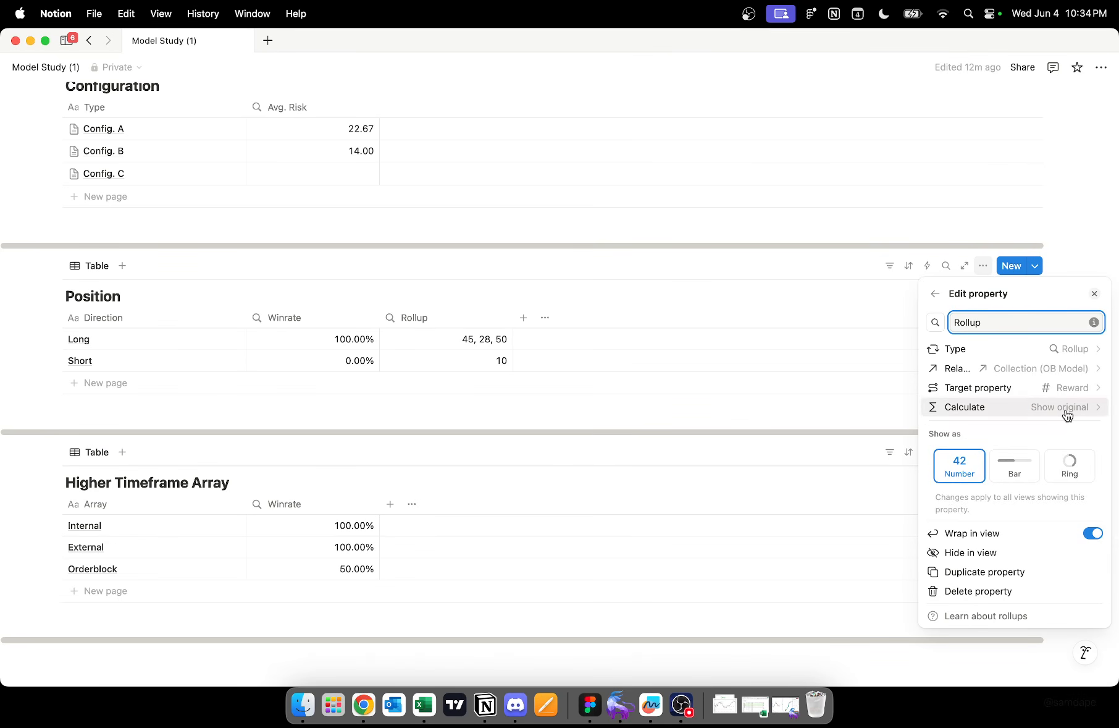
# Step: Set the Position table's Reward rollup to calculate the Average
pyautogui.click(1013, 409)
pyautogui.moveTo(1031, 491)
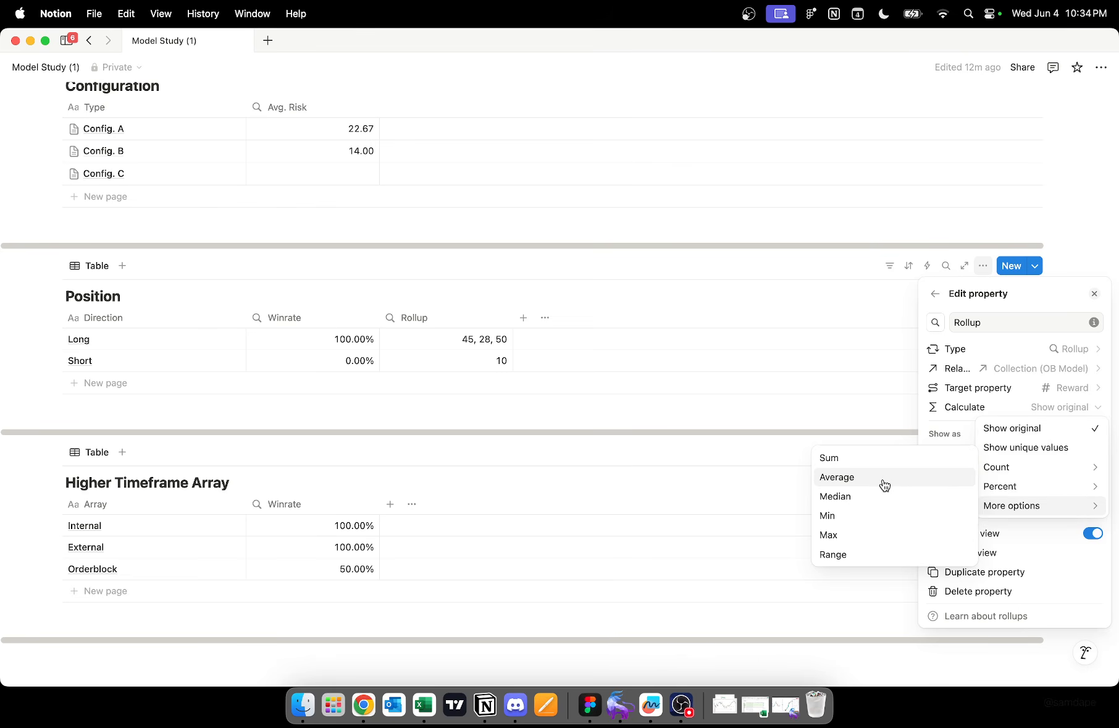
pyautogui.click(885, 479)
pyautogui.click(546, 413)
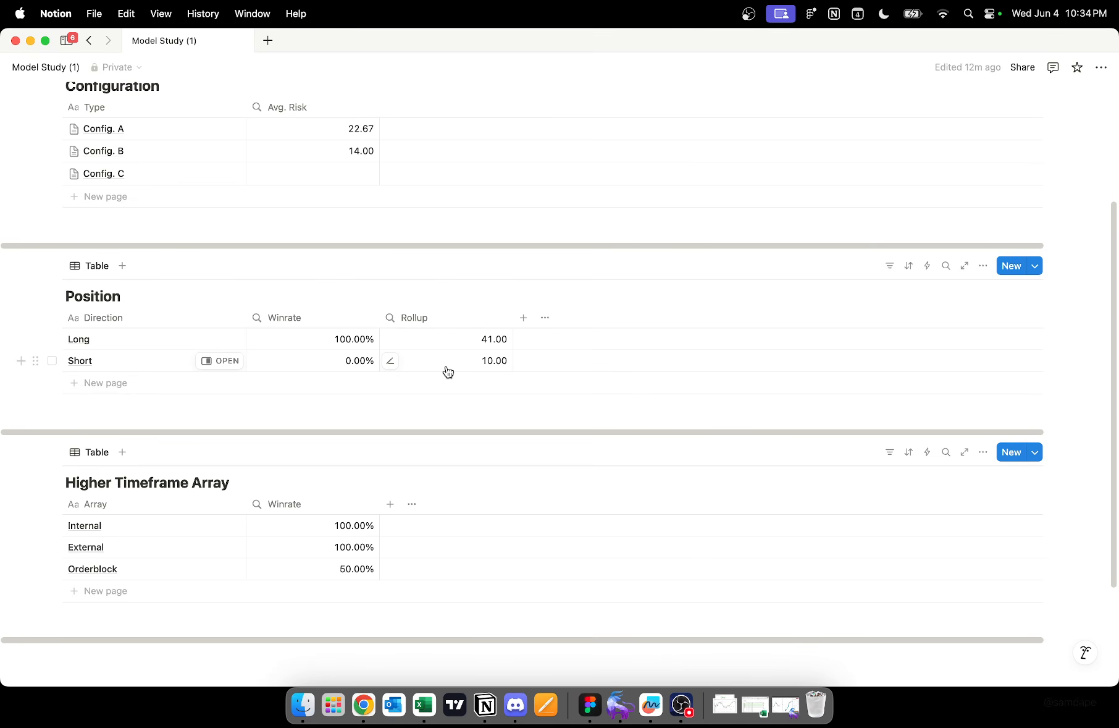
# Step: Rename the Position table's Reward rollup column to Avg. Reward
pyautogui.click(450, 321)
pyautogui.write('Ro')
pyautogui.press('BackSpace')
pyautogui.press('BackSpace')
pyautogui.write('Av.g R')
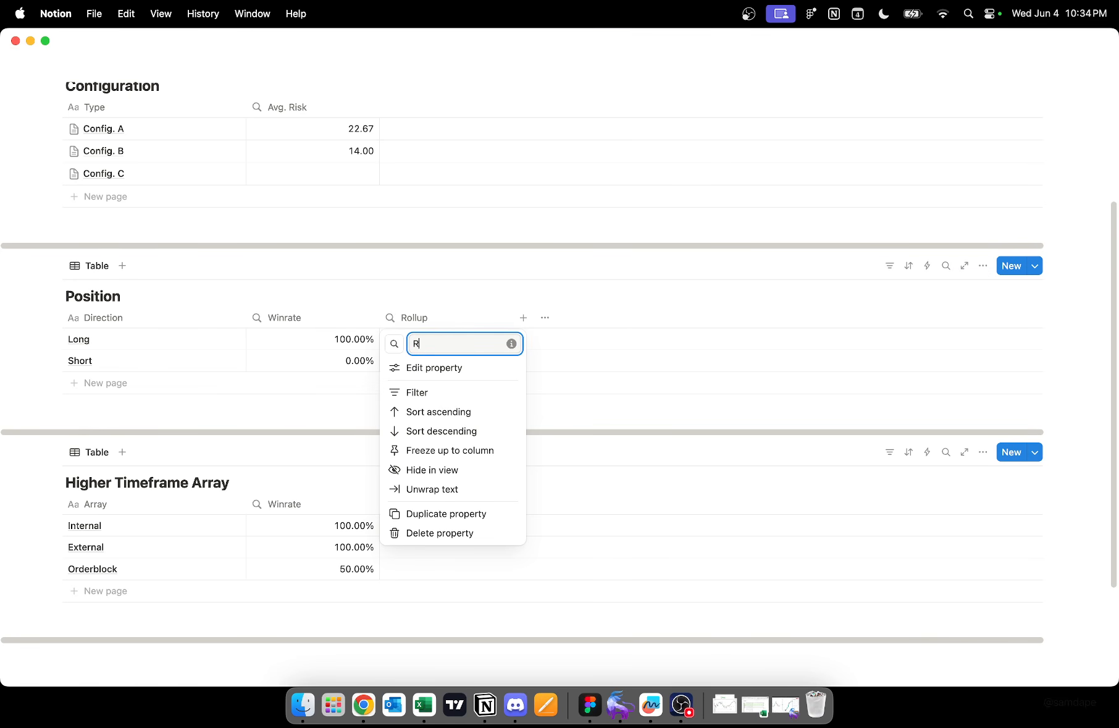
pyautogui.press('BackSpace')
pyautogui.press('BackSpace')
pyautogui.press('BackSpace')
pyautogui.press('BackSpace')
pyautogui.write('g. Reward')
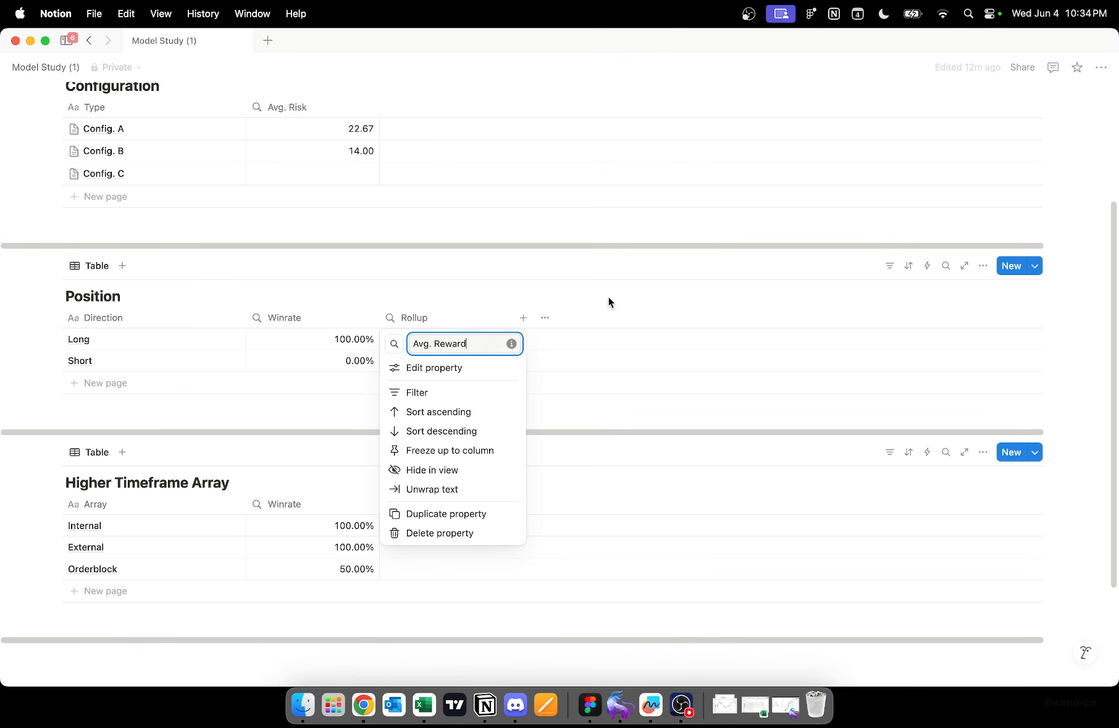
pyautogui.press('Return')
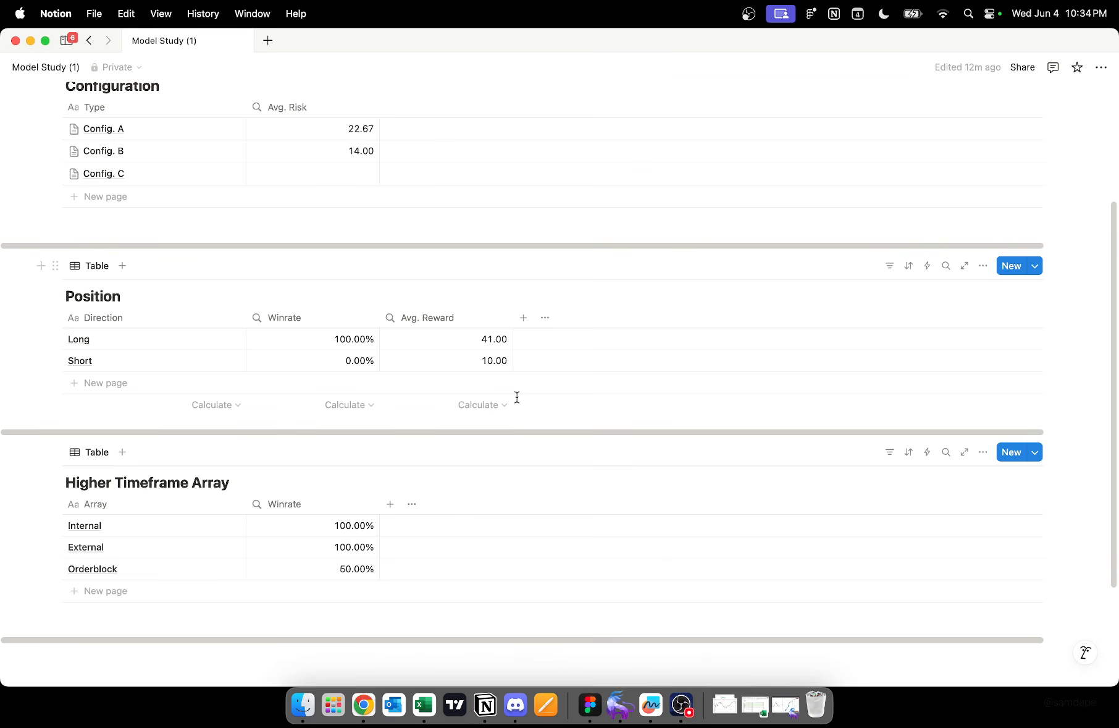
# Step: Review the trade entries in Collection (OB Model) against the Configuration, Position and Higher Timeframe Array rollups on Model Study (1)
pyautogui.scroll(3, 517, 394)
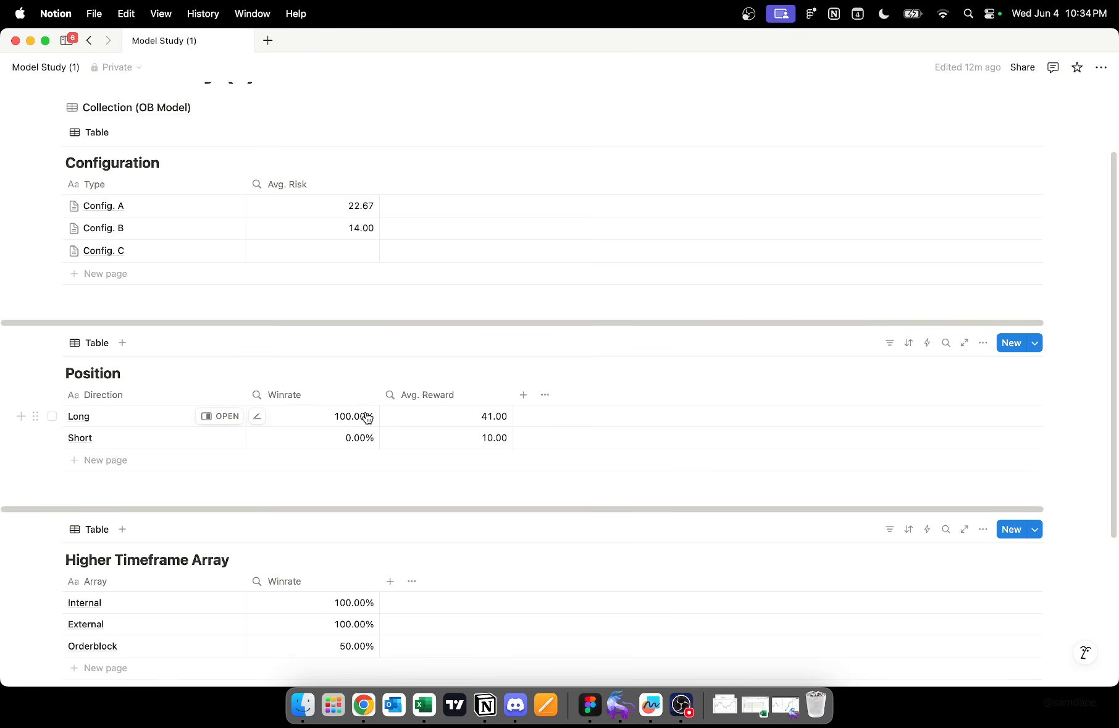
pyautogui.scroll(-3, 403, 441)
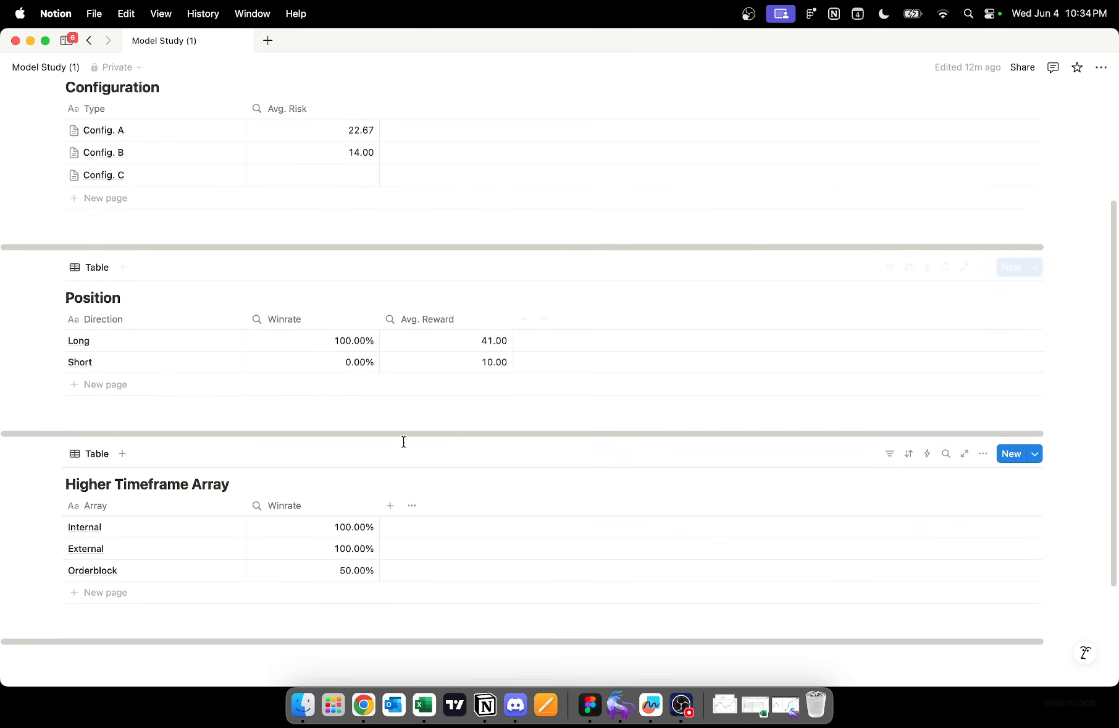
pyautogui.scroll(4, 402, 439)
pyautogui.scroll(2, 405, 446)
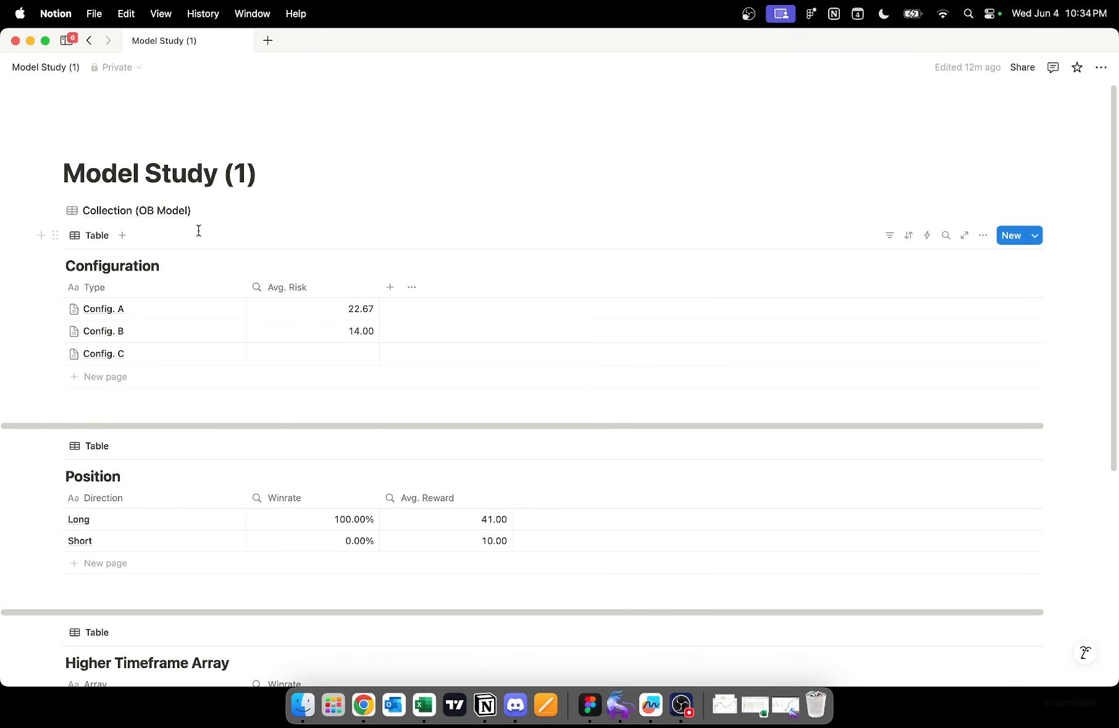
pyautogui.click(175, 211)
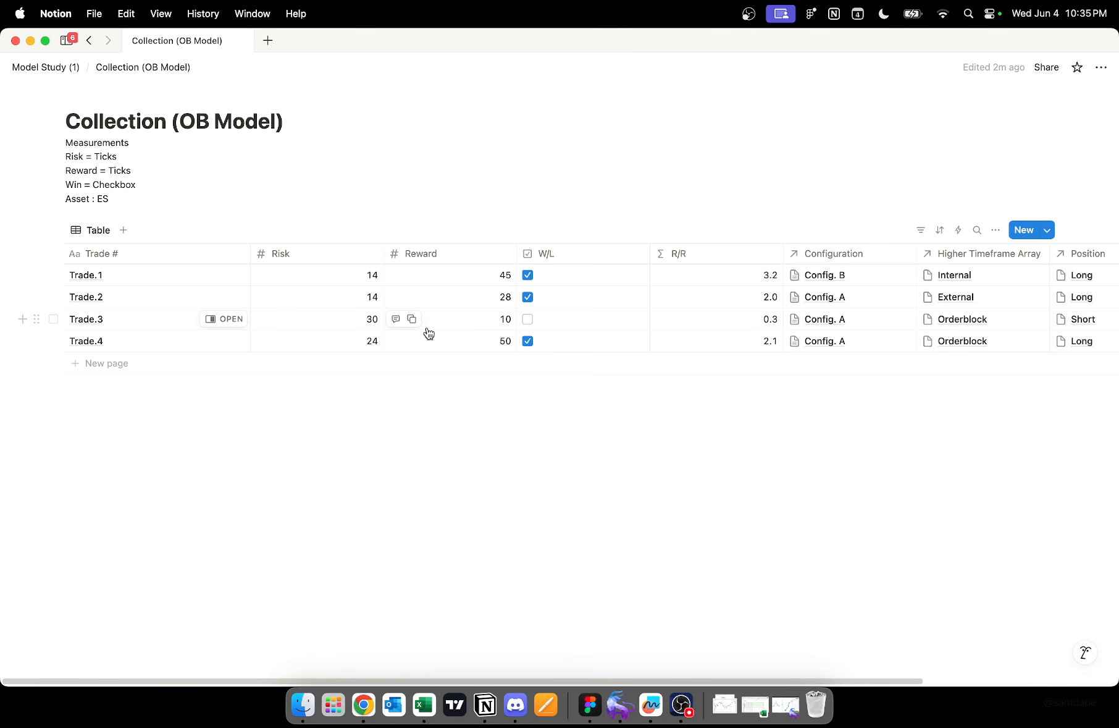
pyautogui.hscroll(5, 719, 331)
pyautogui.hscroll(-5, 633, 328)
pyautogui.click(47, 67)
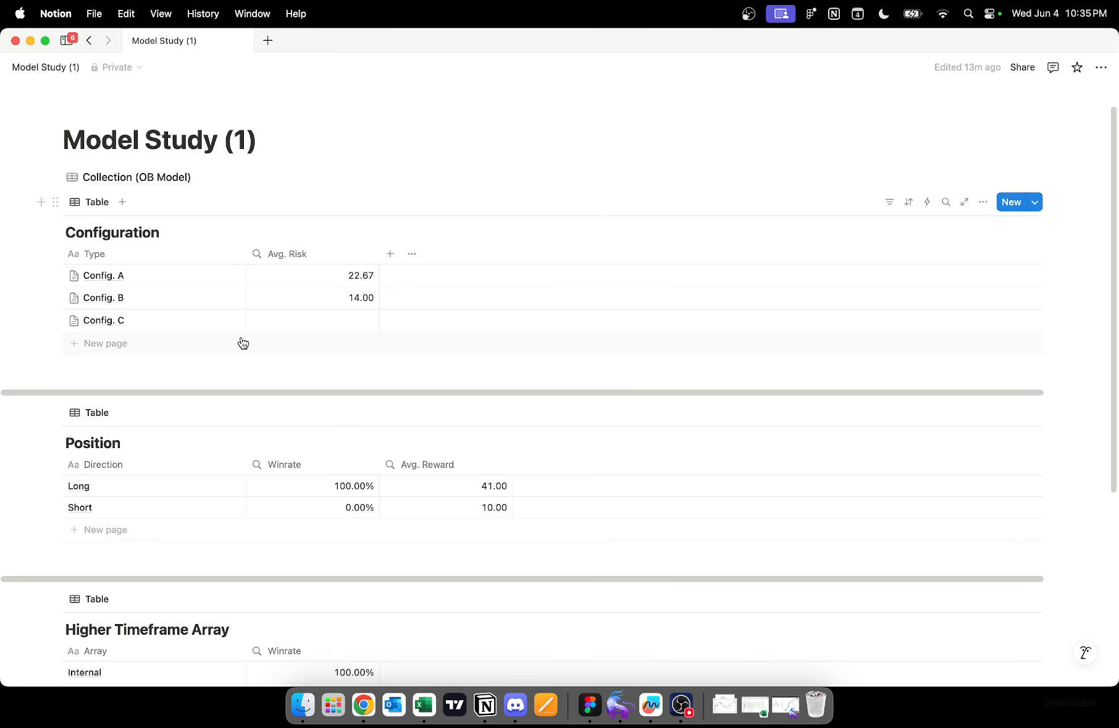
pyautogui.scroll(-3, 243, 343)
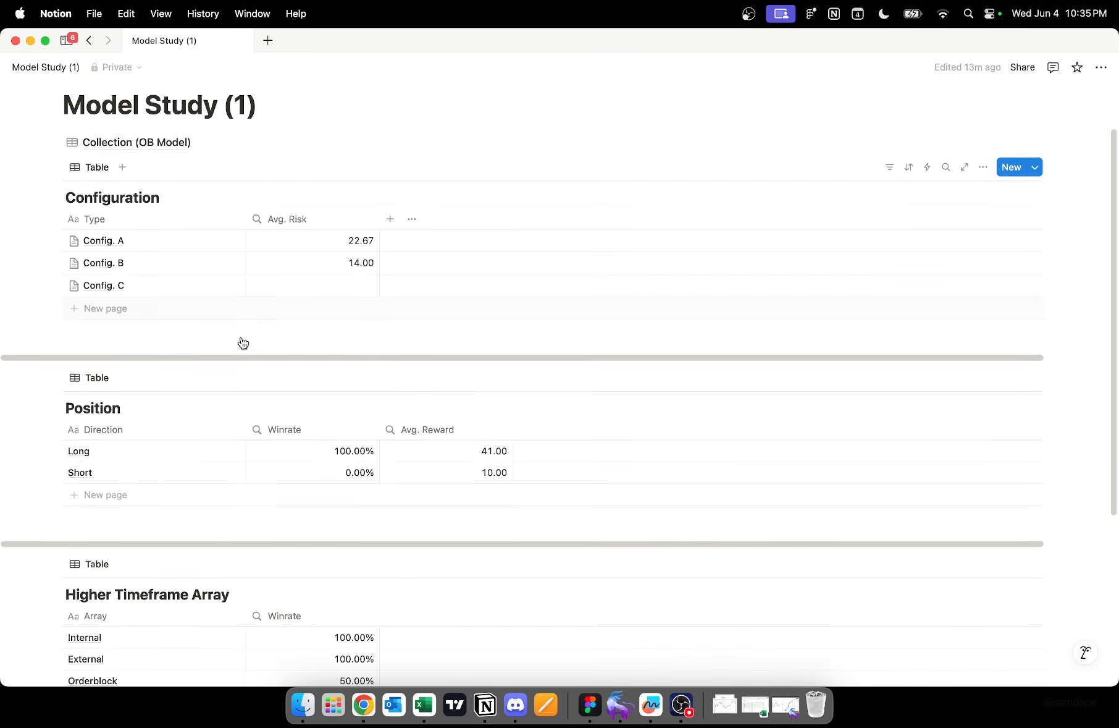
pyautogui.scroll(-2, 208, 407)
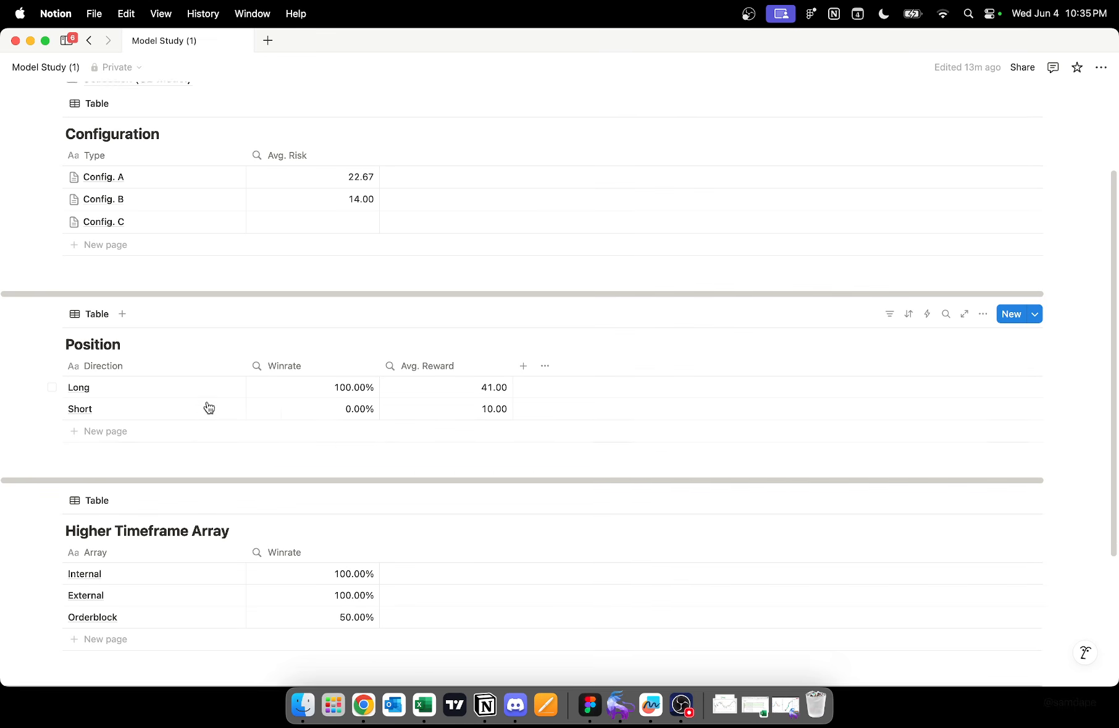
pyautogui.scroll(-3, 208, 407)
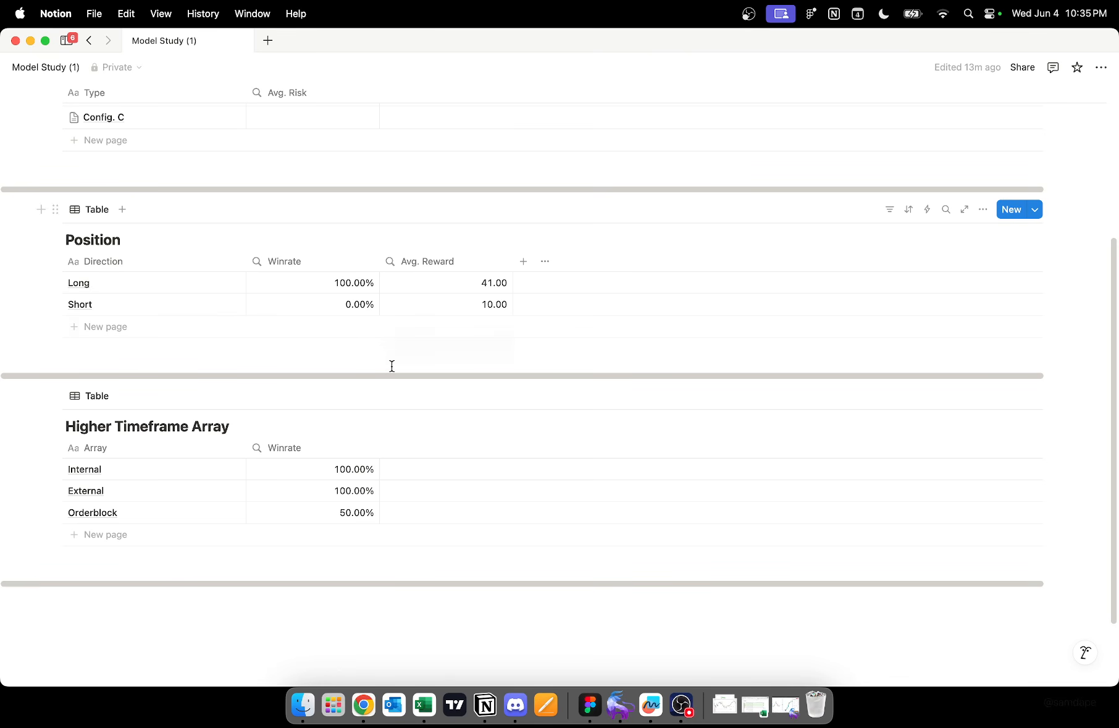
pyautogui.scroll(3, 307, 187)
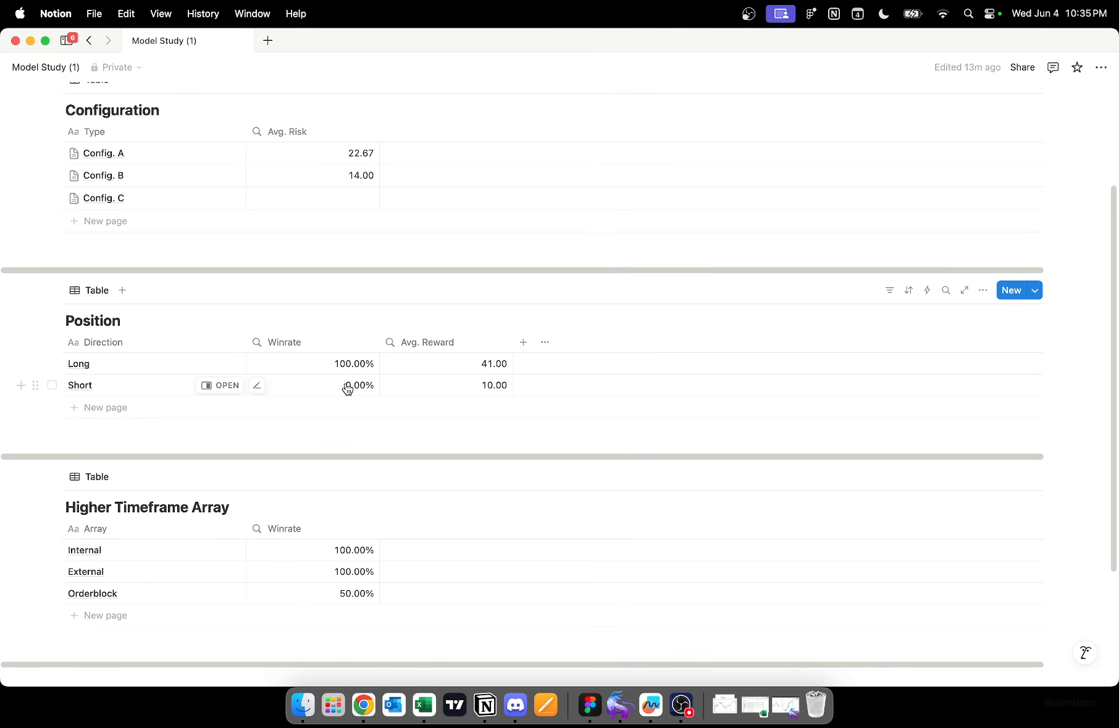